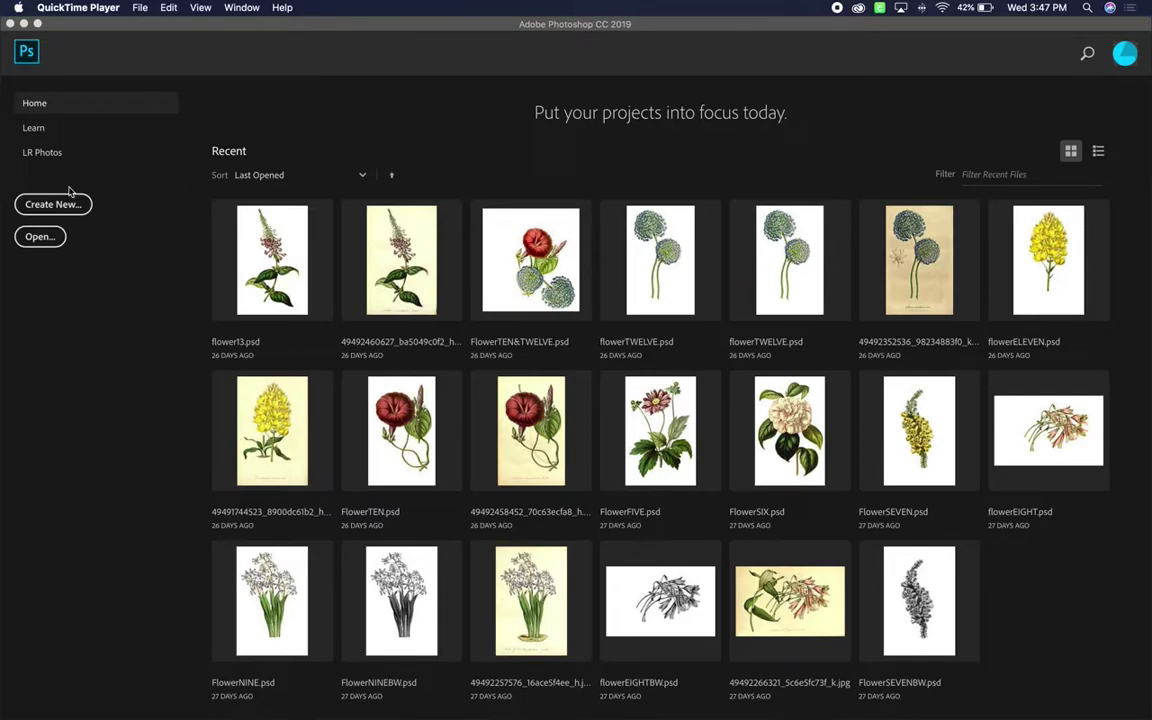
Create a 24 × 18 in landscape document at 300 ppi from the Art & Illustration Poster preset.
left_click(46, 206)
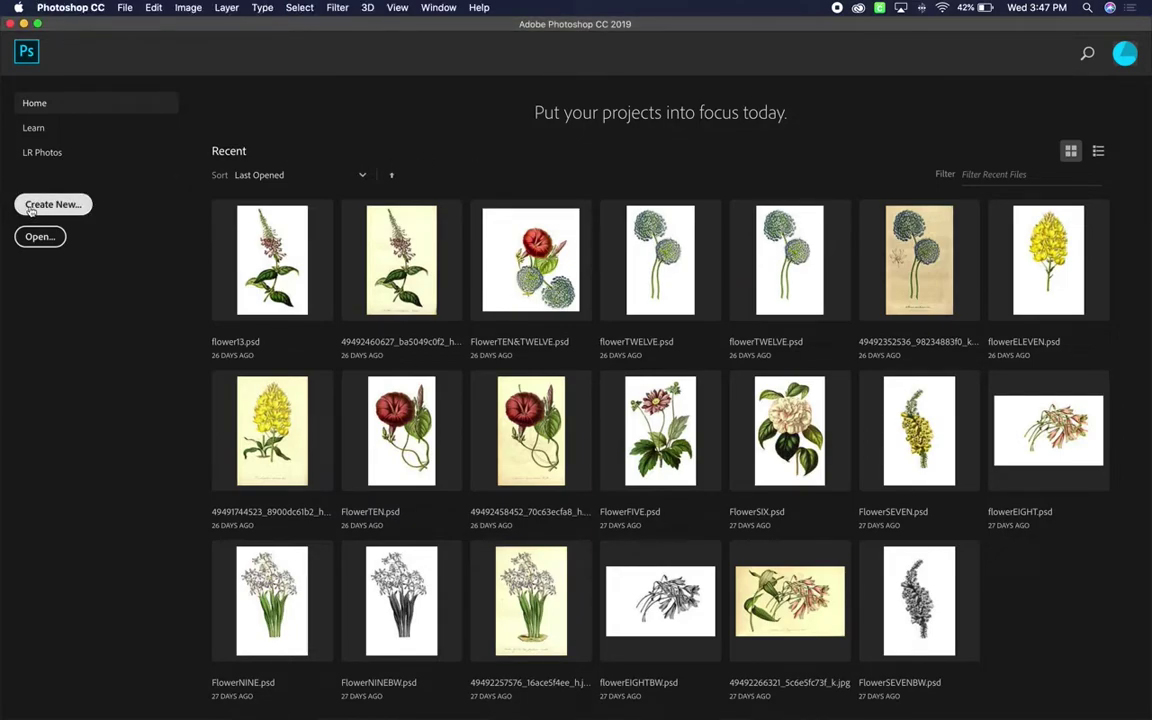
left_click(50, 205)
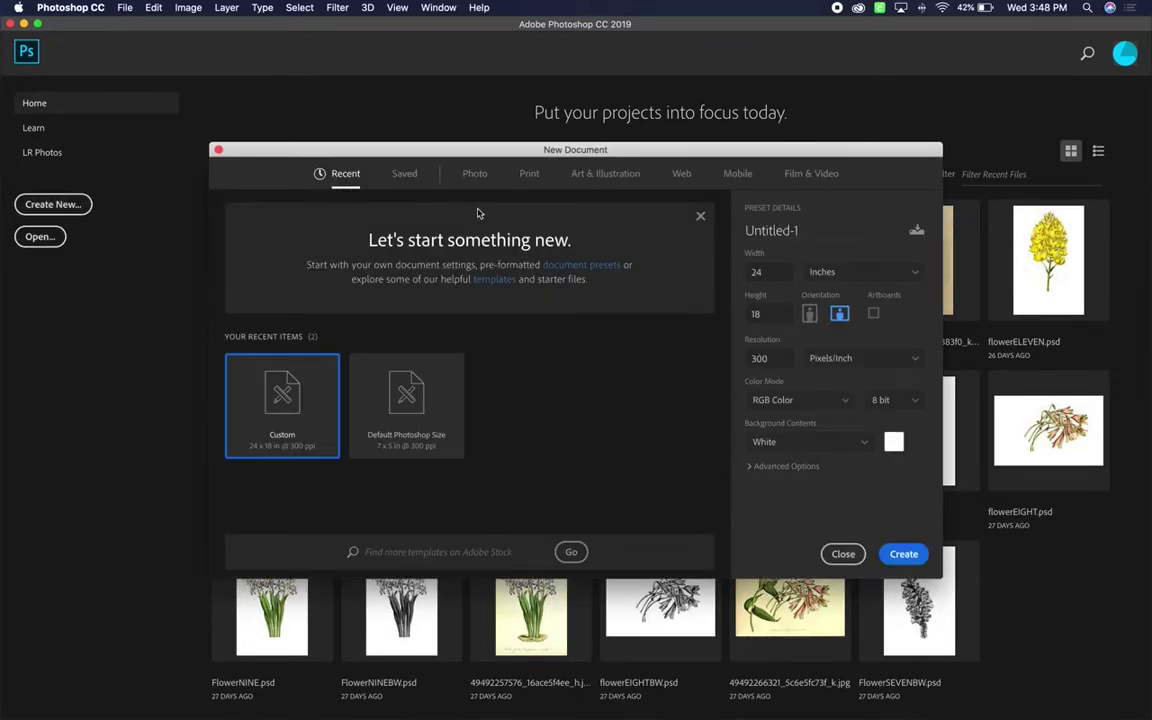
left_click(601, 176)
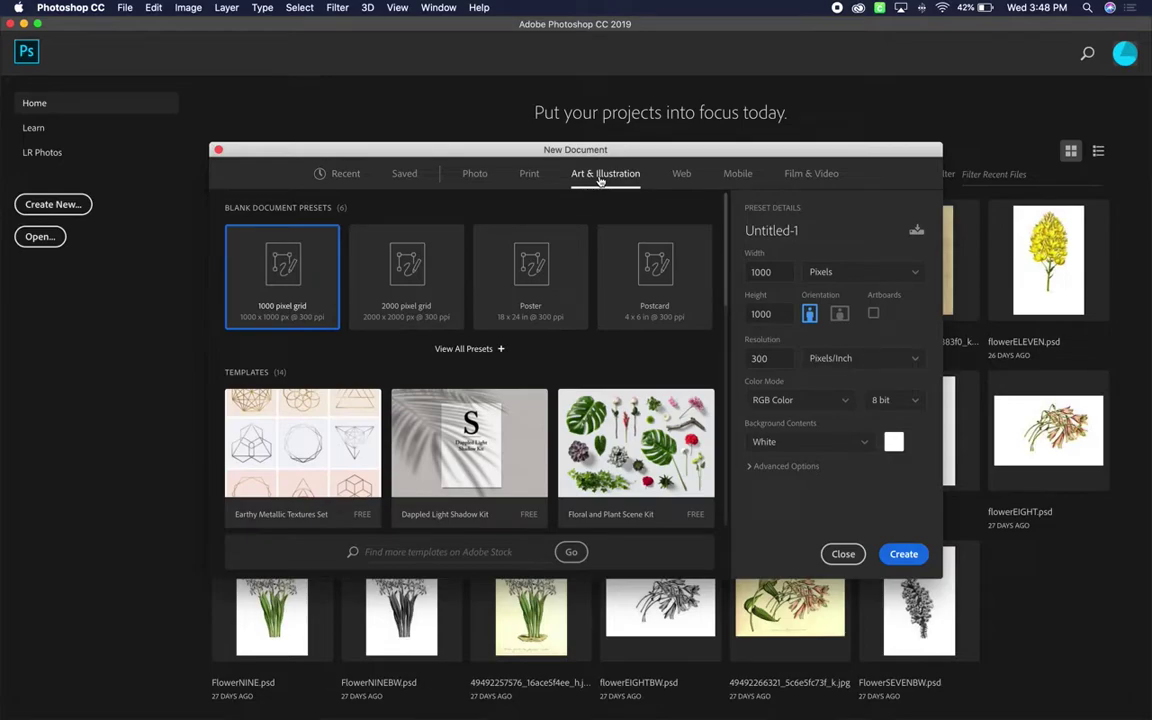
left_click(528, 279)
left_click(840, 315)
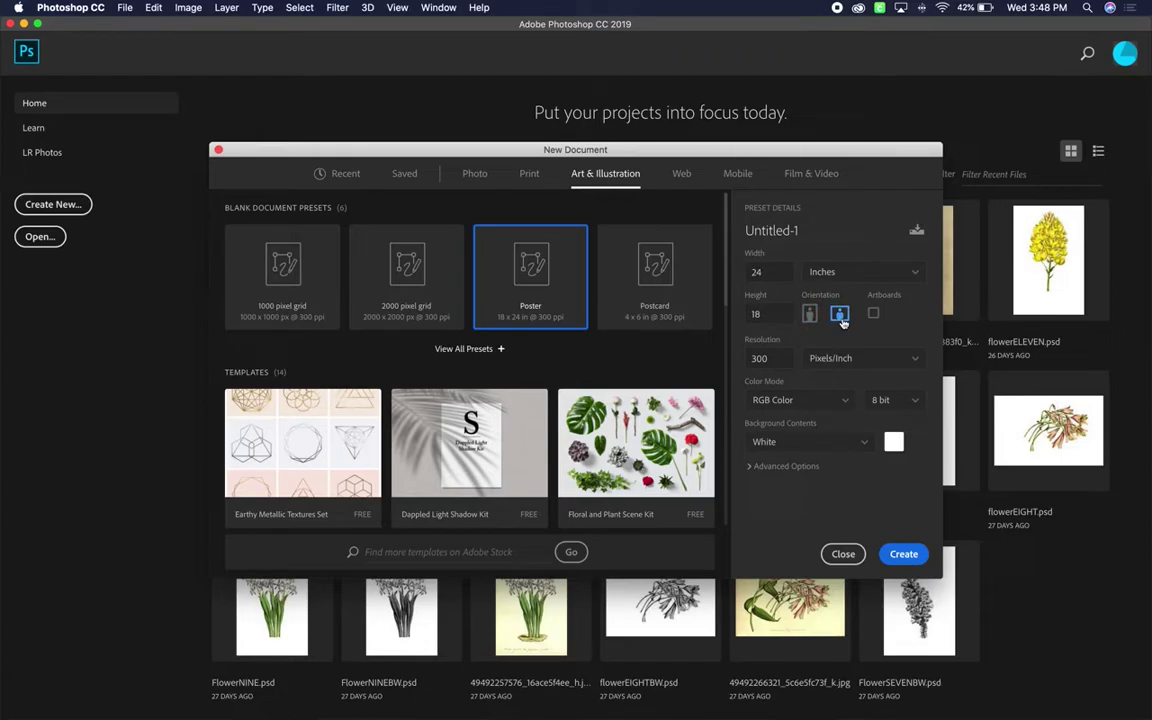
left_click(903, 555)
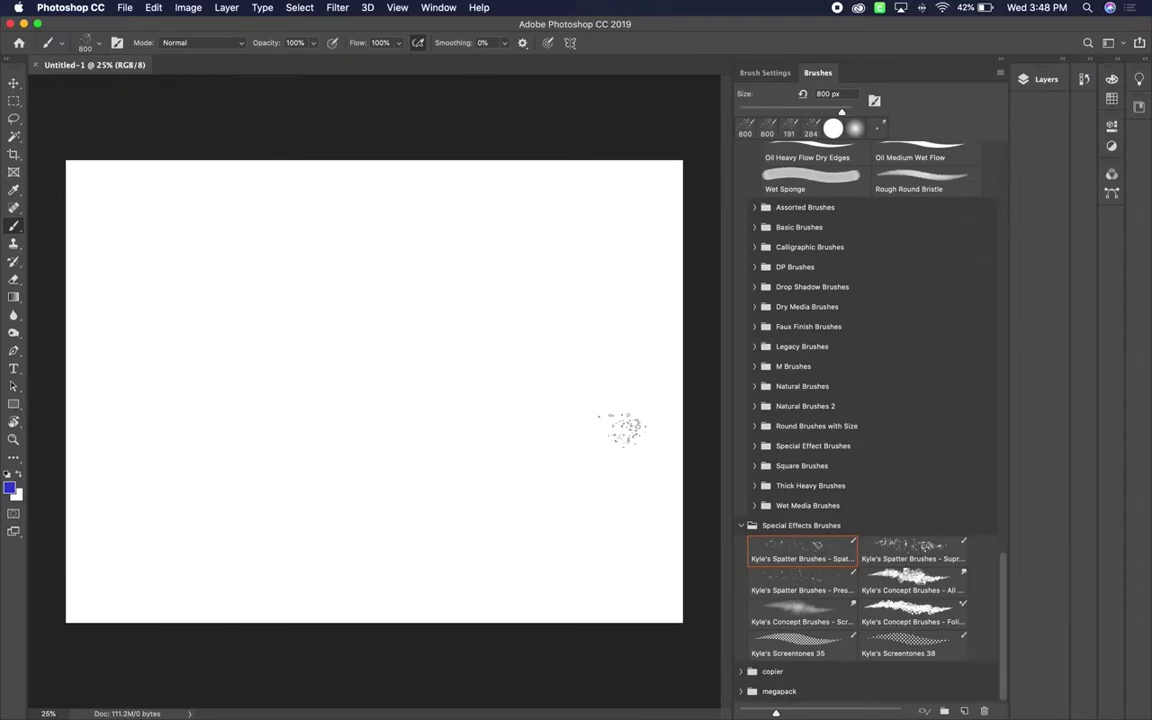
Start another new document and switch its measurement units to pixels.
left_click(129, 8)
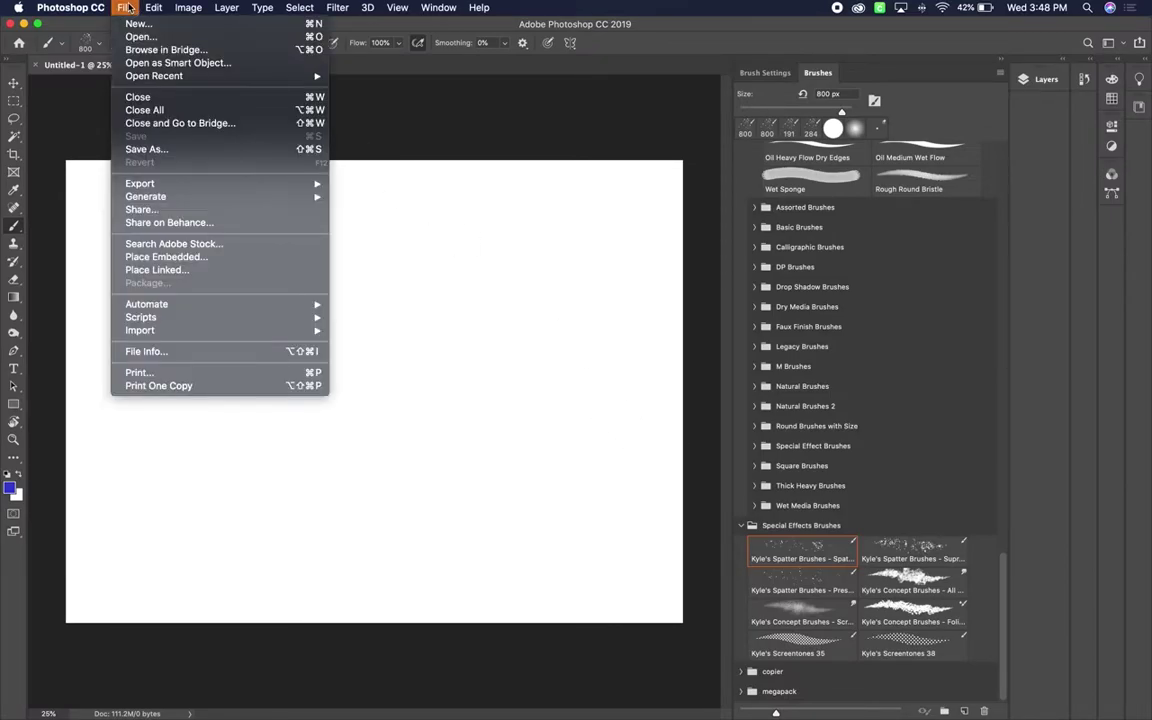
left_click(131, 25)
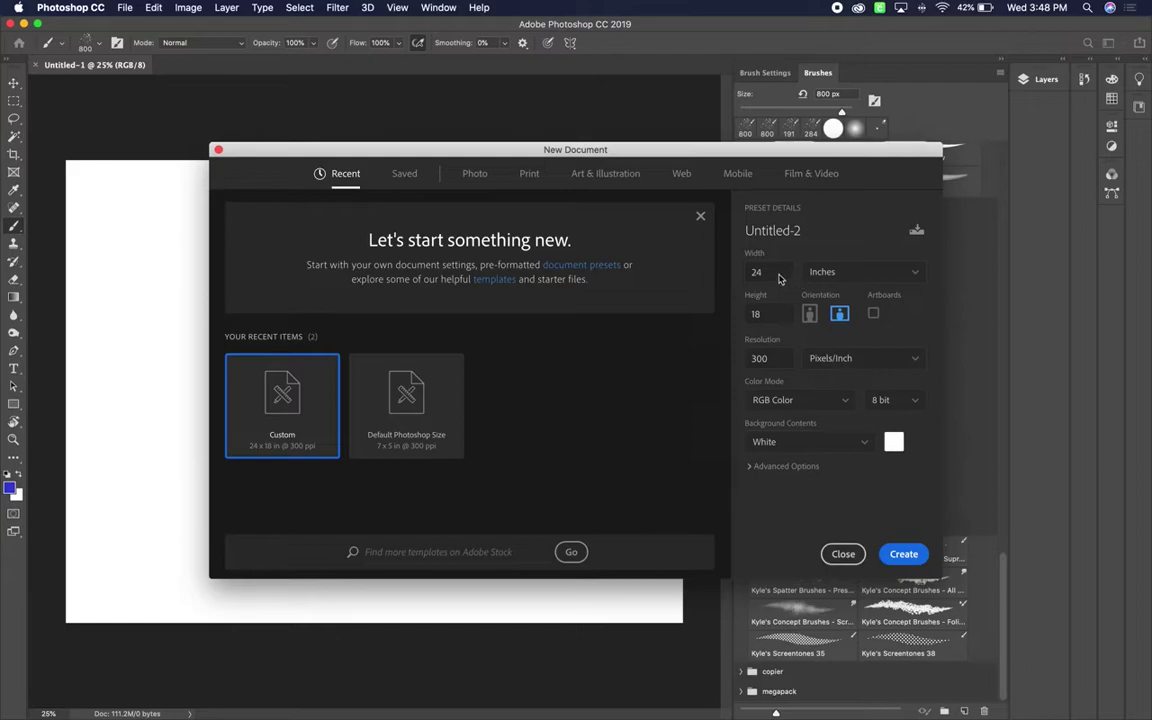
left_click(778, 275)
type("8")
double_click(777, 275)
key("BackSpace")
left_click(828, 272)
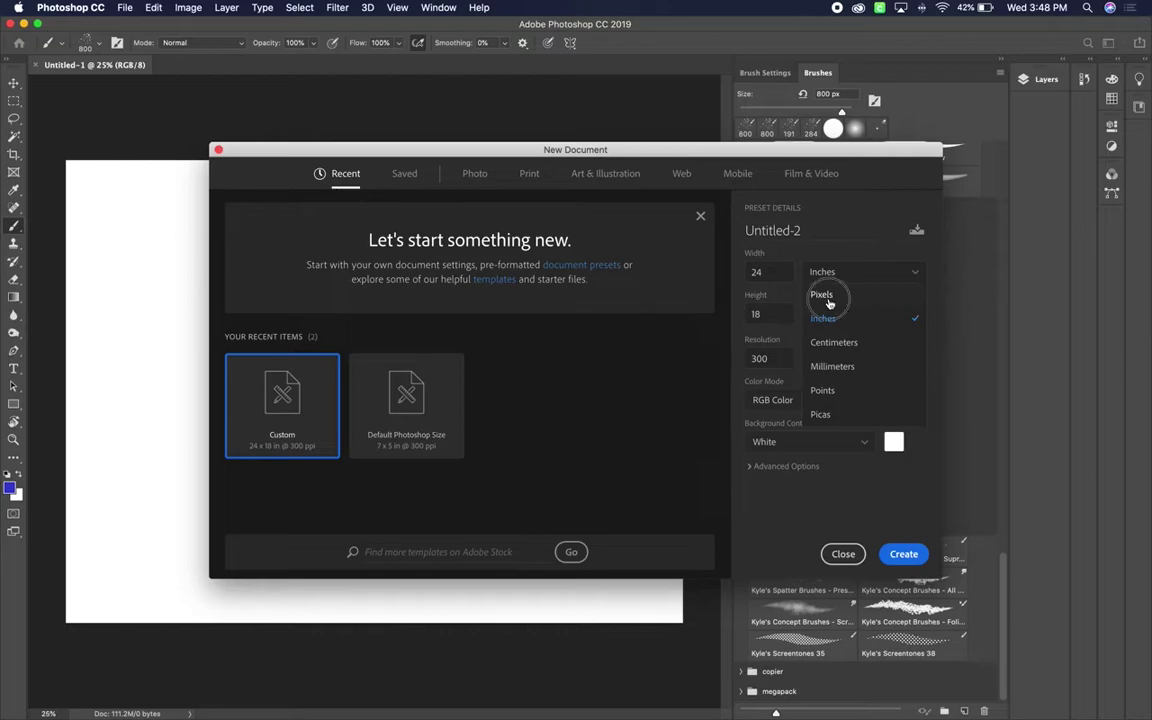
left_click(828, 296)
Make it 2500 × 2500 px, create it, and switch to the course Brushes page in Chrome.
double_click(763, 272)
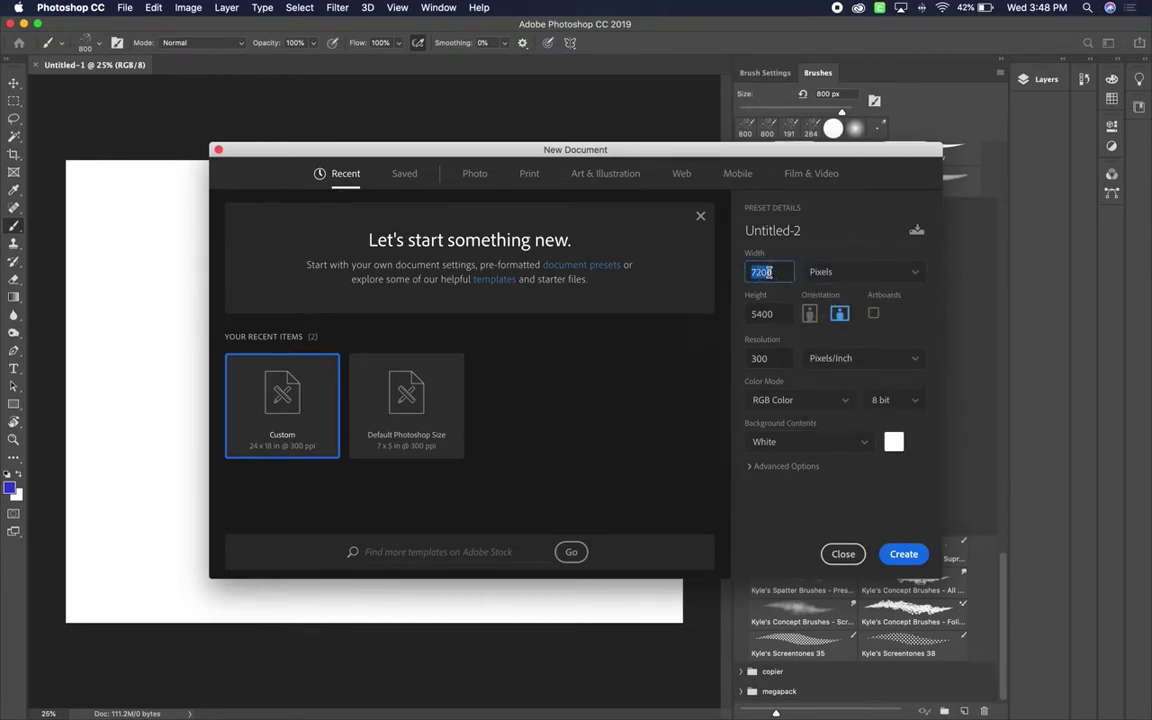
type("2500")
double_click(777, 315)
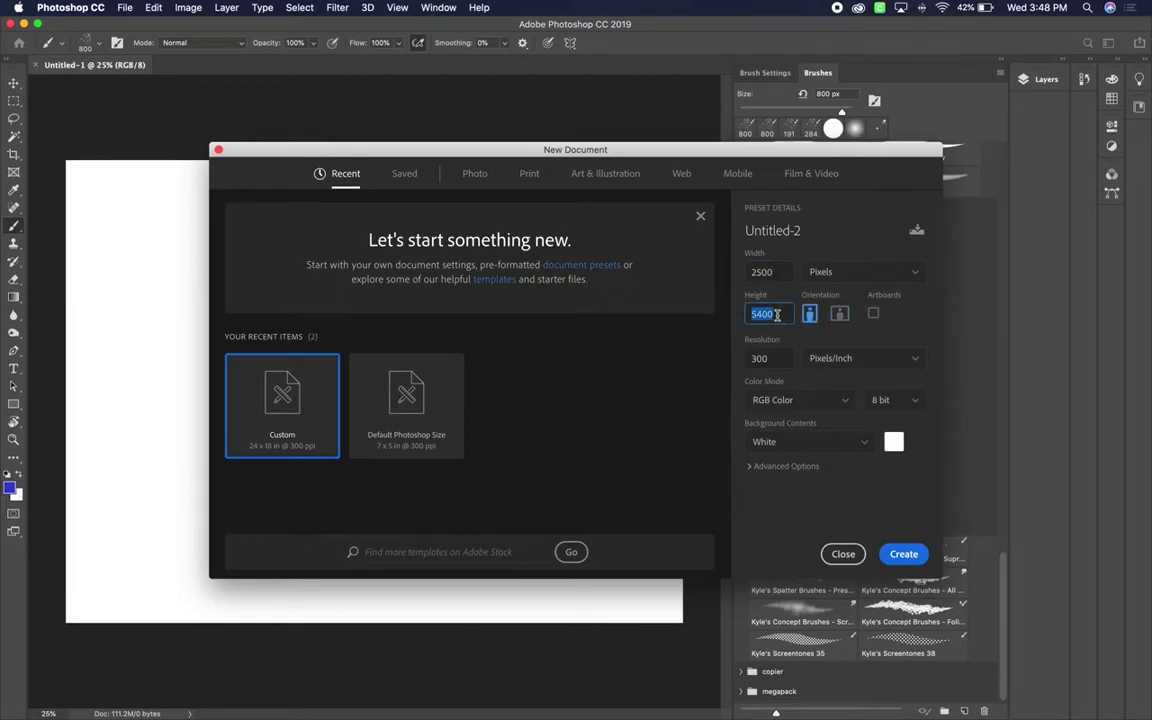
type("2500")
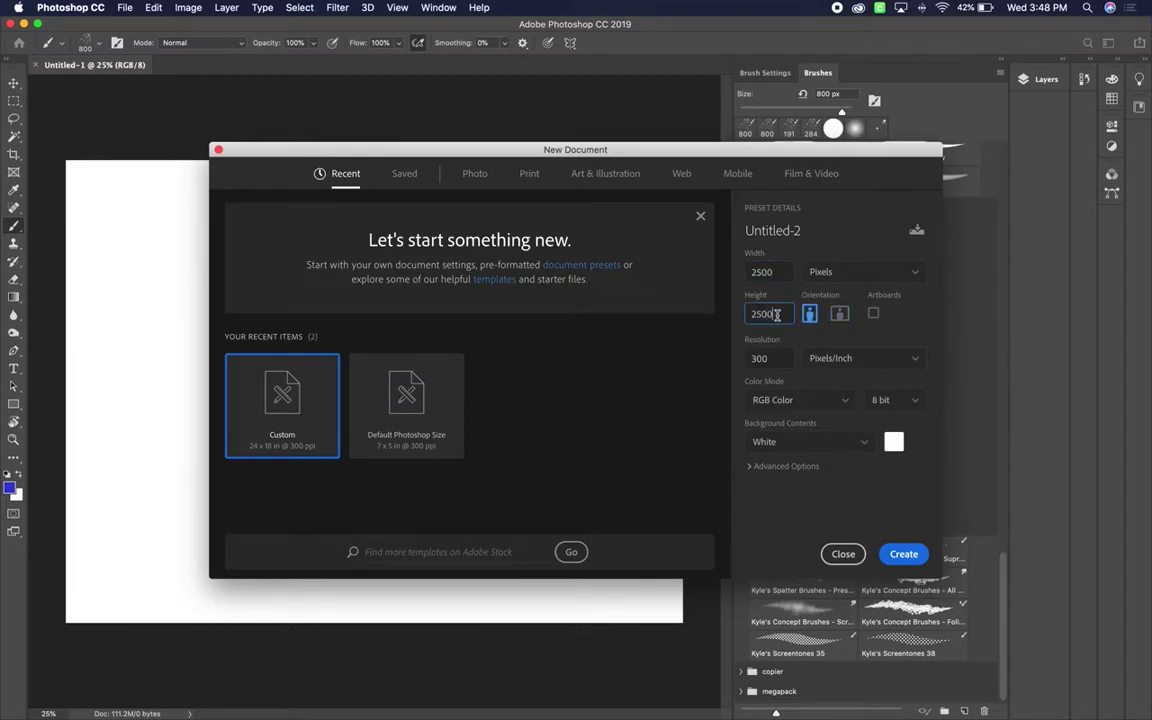
left_click(905, 555)
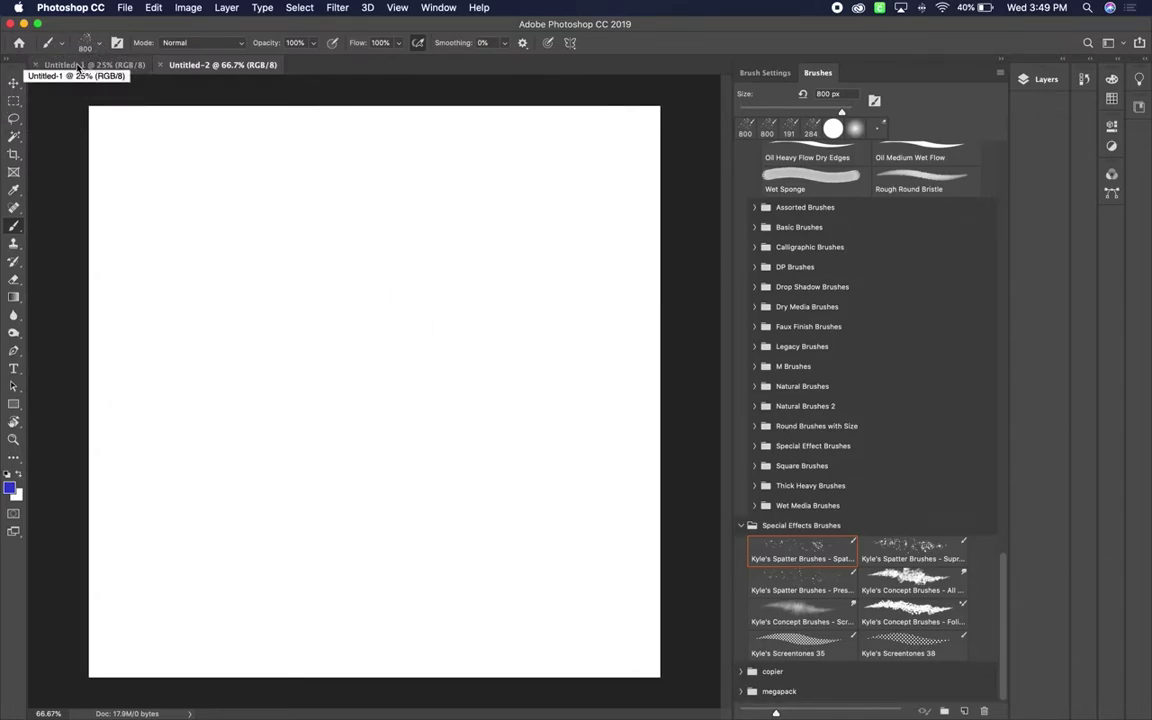
mouse_move(293, 716)
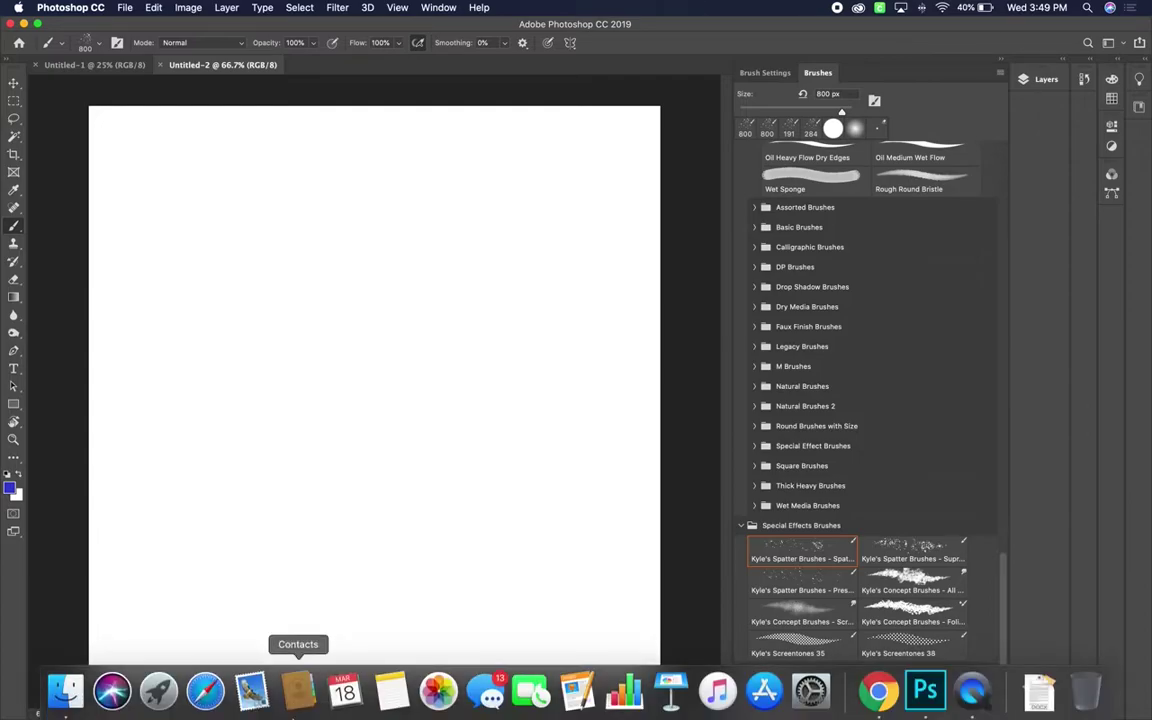
left_click(879, 692)
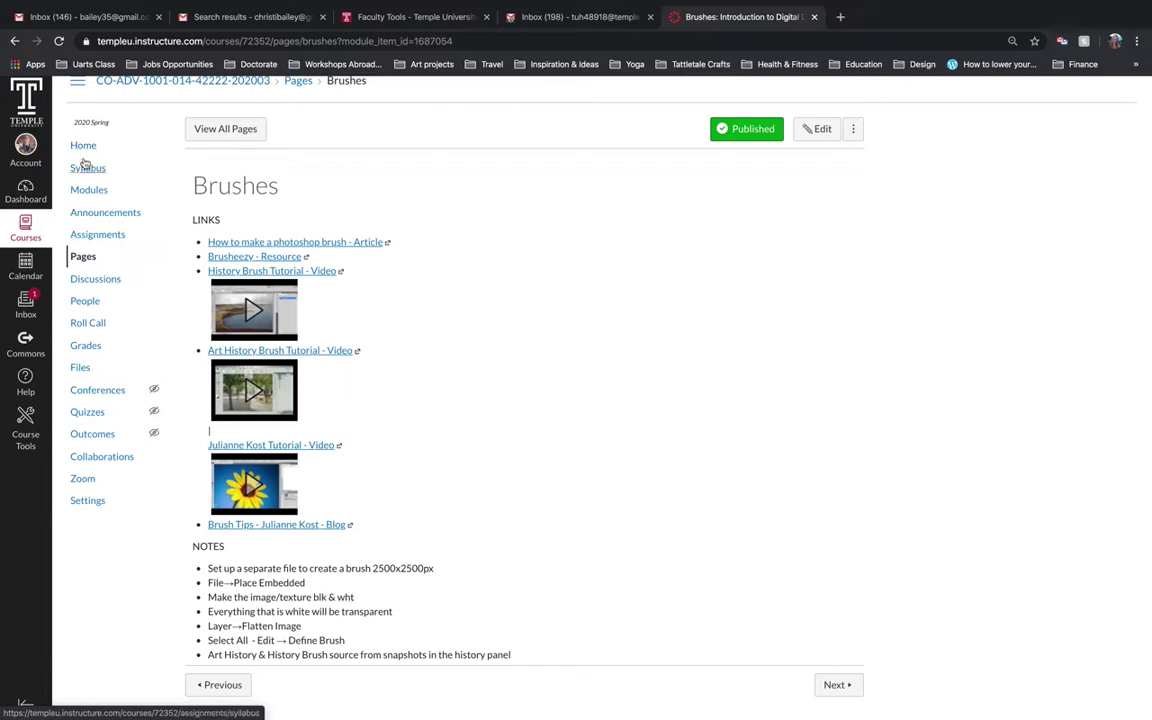
left_click(88, 189)
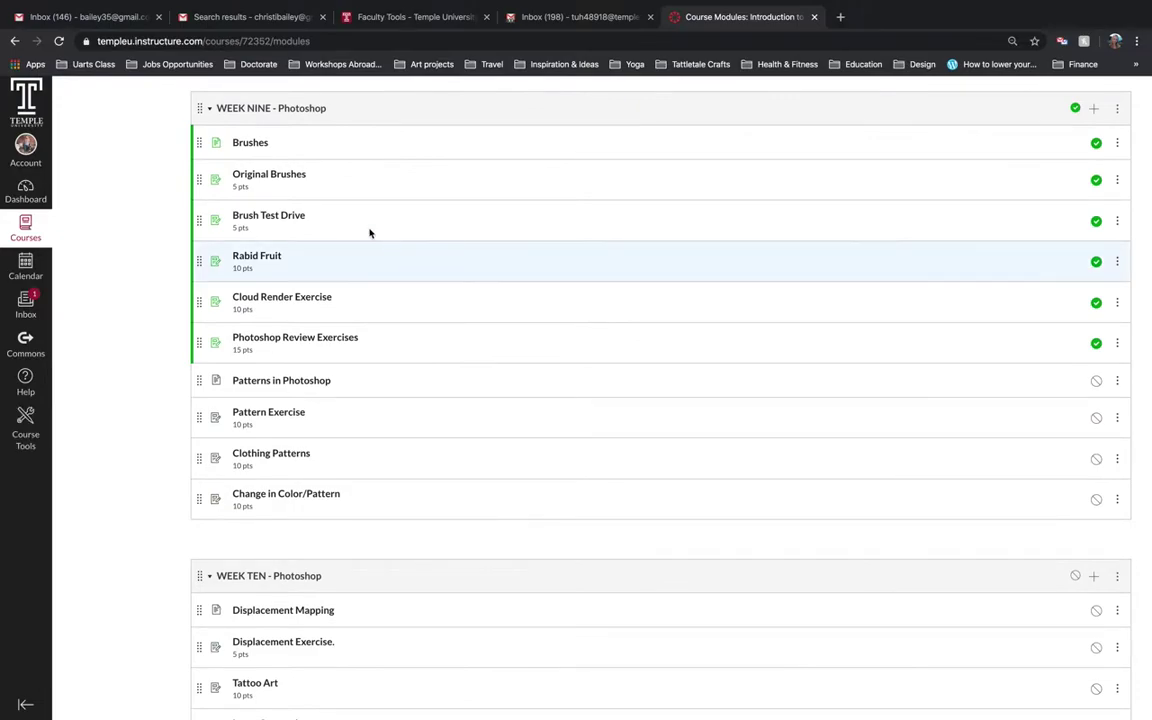
left_click(244, 146)
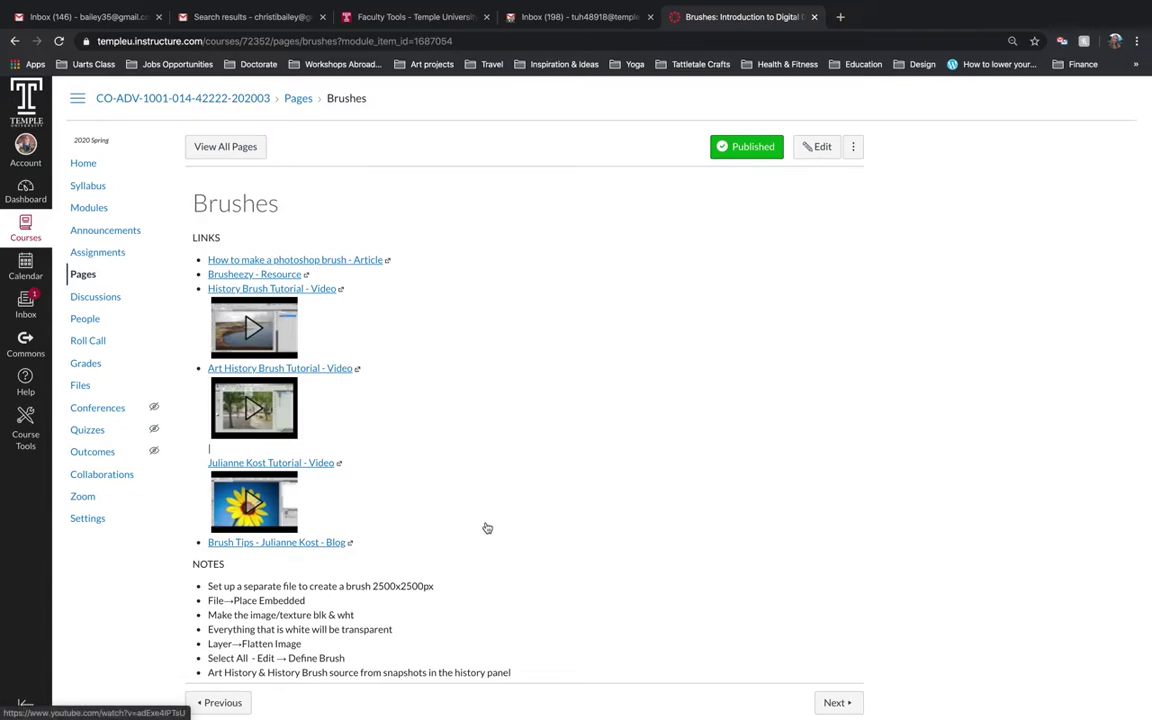
Search Google for 'gem' in a new tab and select the full results-page address.
left_click(841, 17)
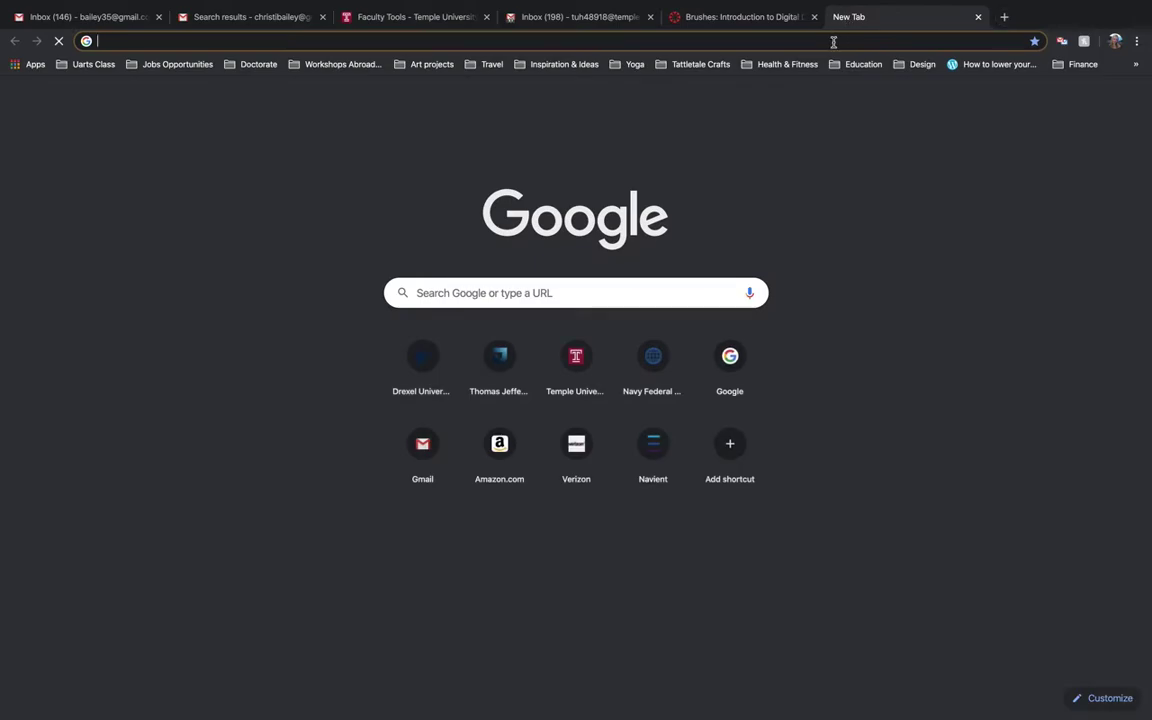
type("gem")
key("Return")
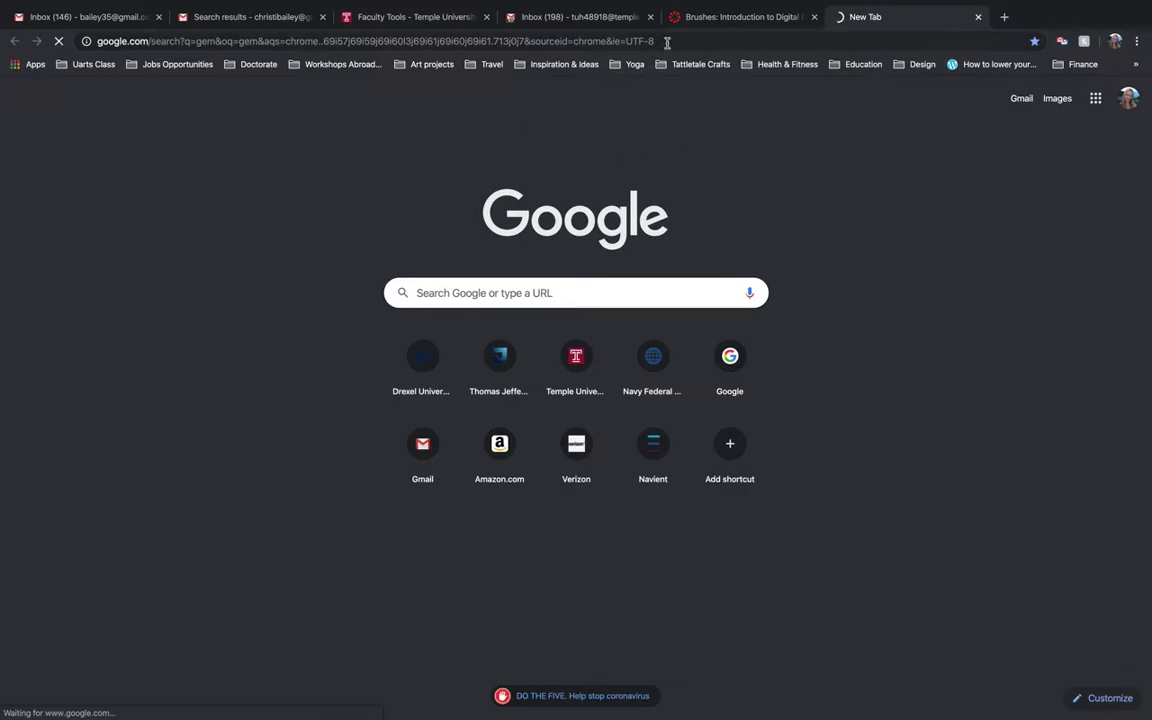
left_click(667, 42)
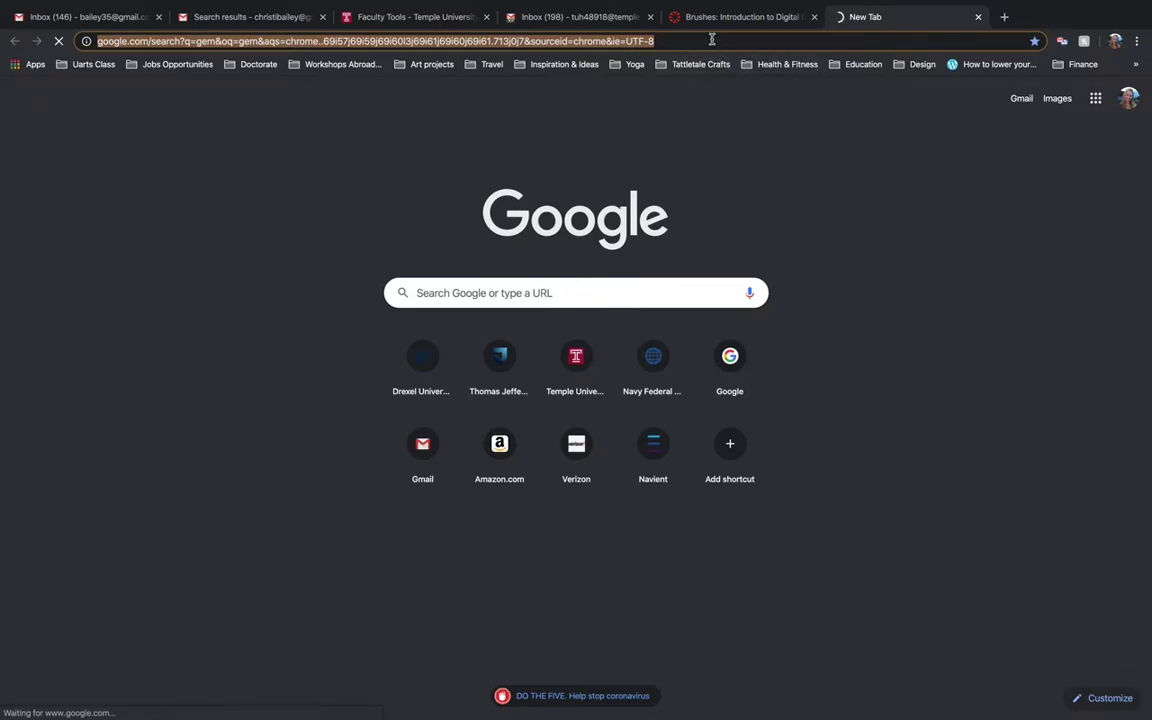
left_click(712, 40)
triple_click(712, 40)
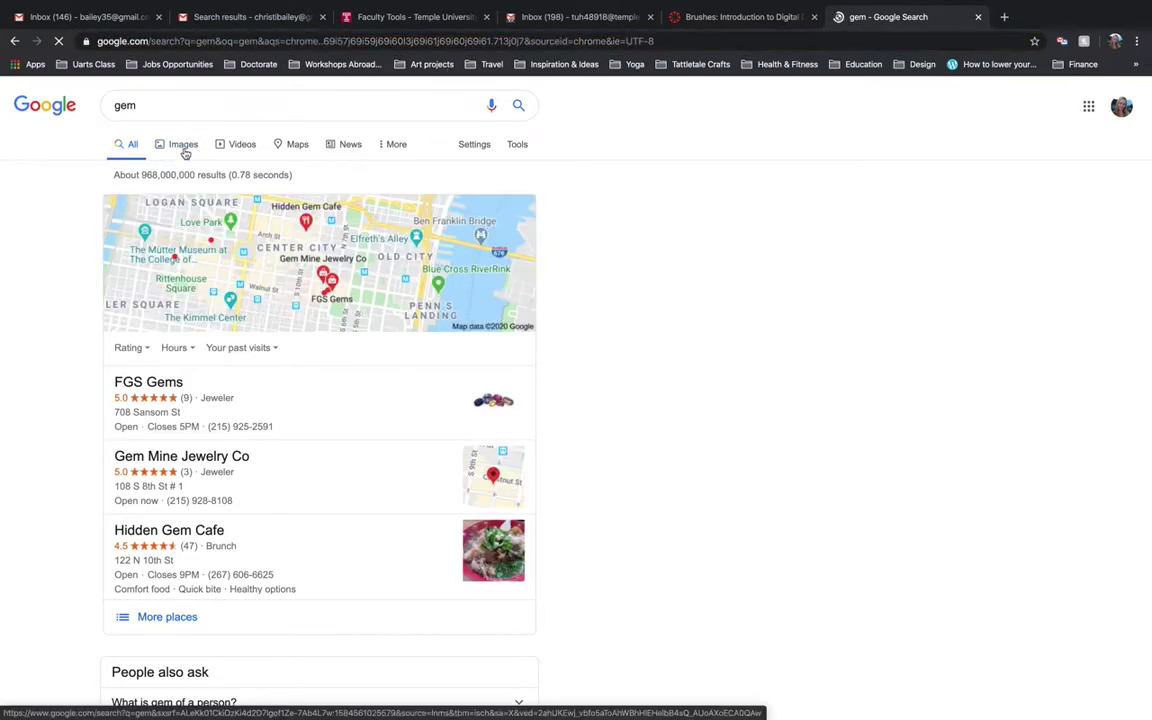
Show image results for gem, filter by size, and browse the crystal gem images.
left_click(182, 147)
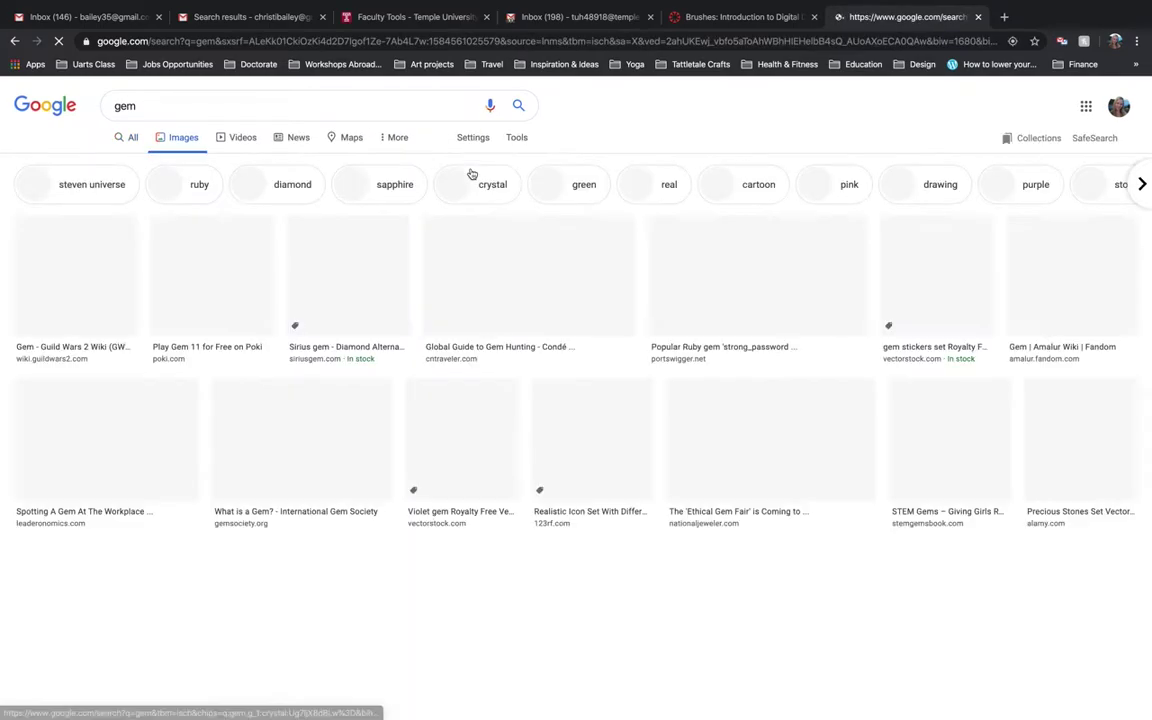
left_click(517, 140)
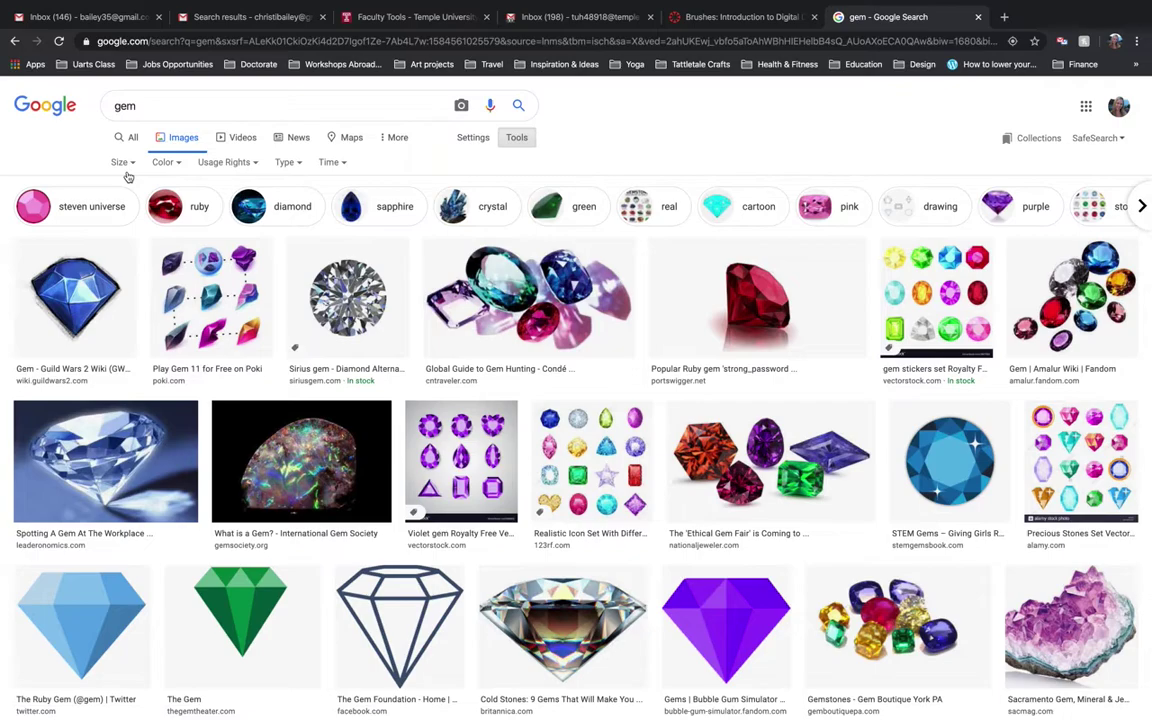
left_click(124, 168)
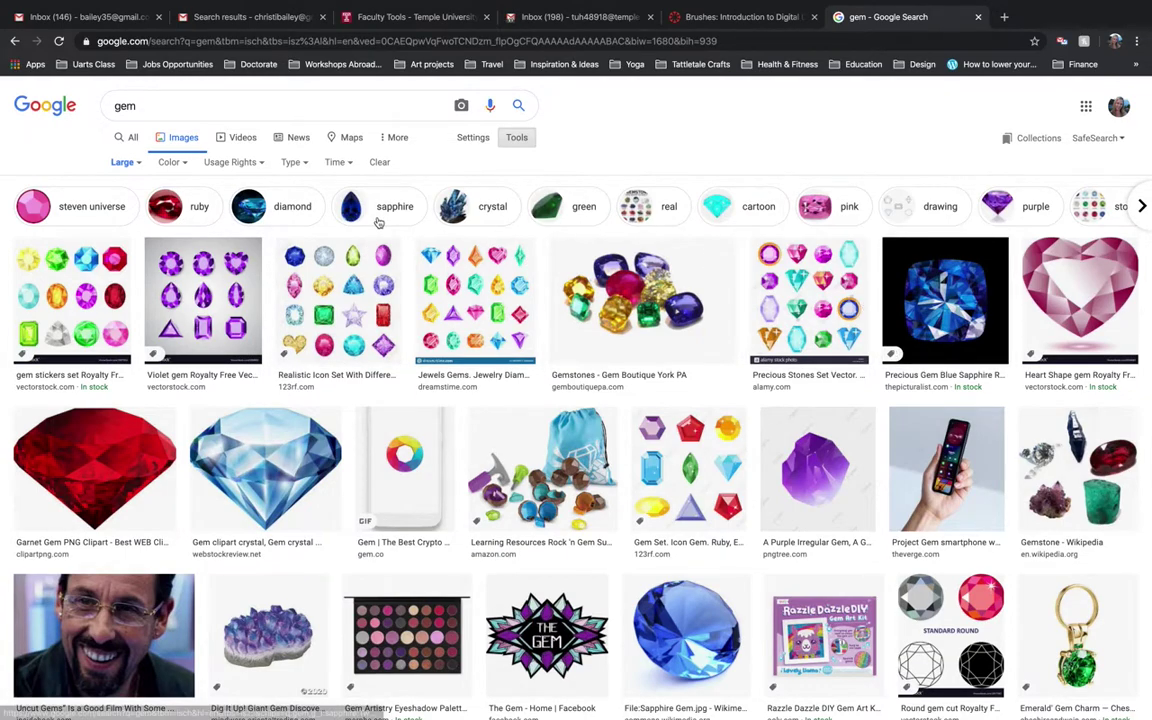
left_click(485, 221)
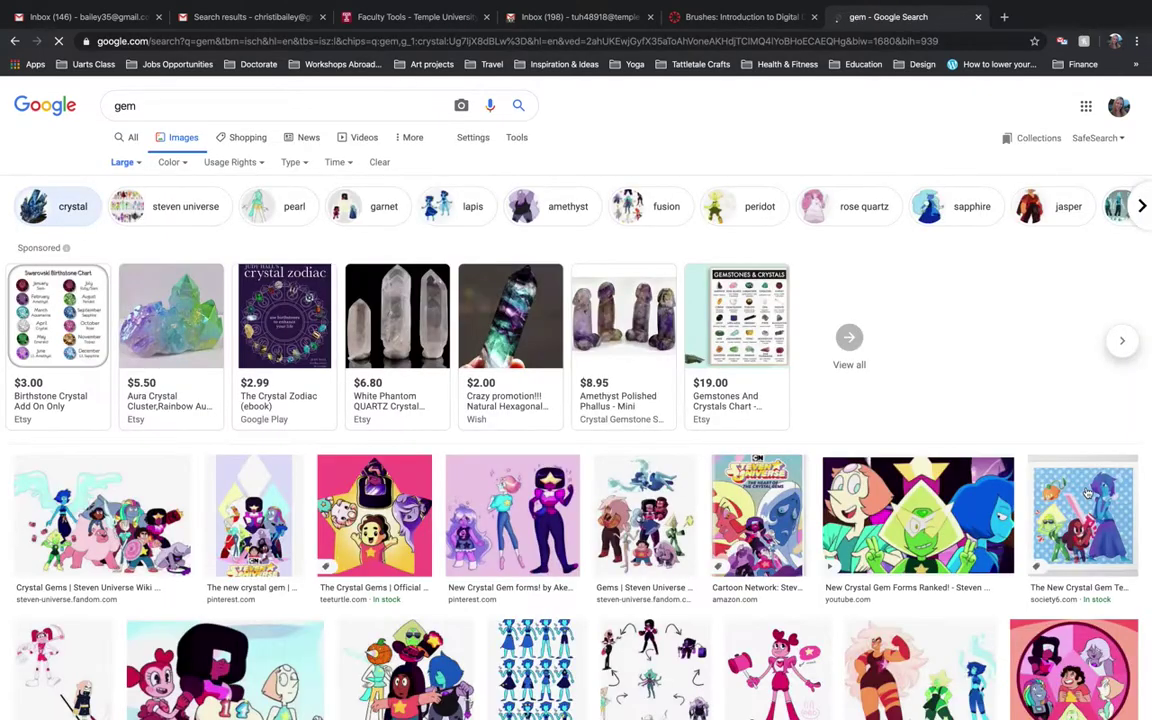
scroll(1088, 492, "down", 7)
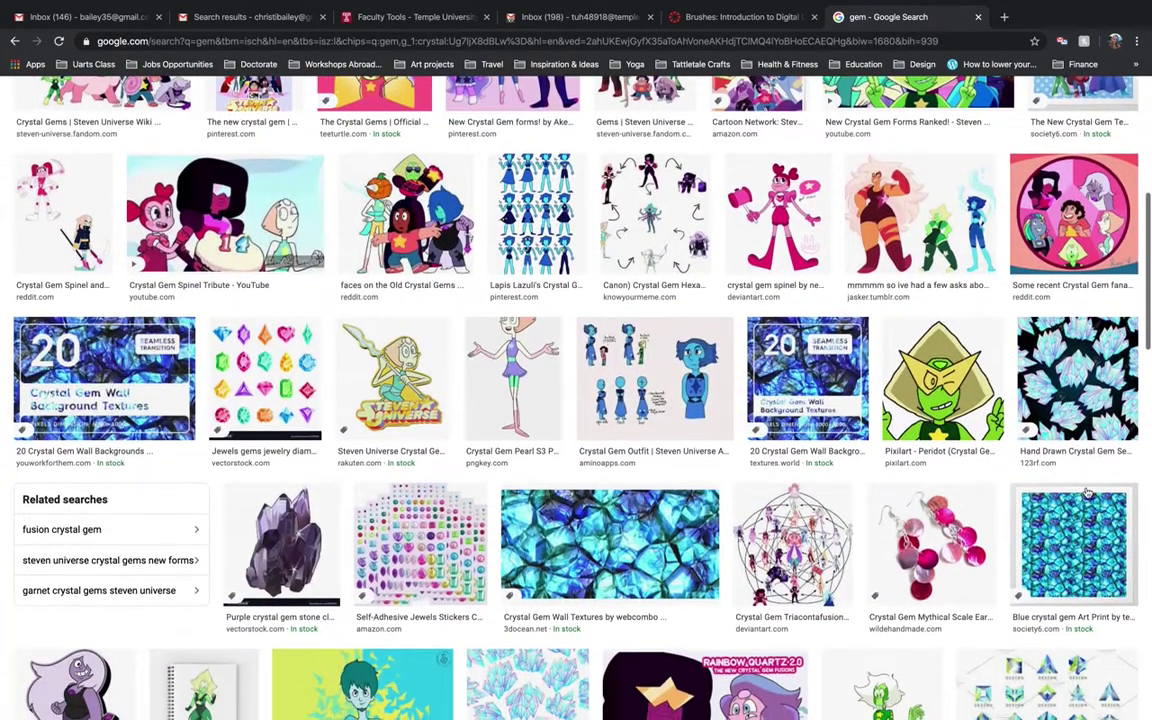
scroll(1088, 492, "down", 10)
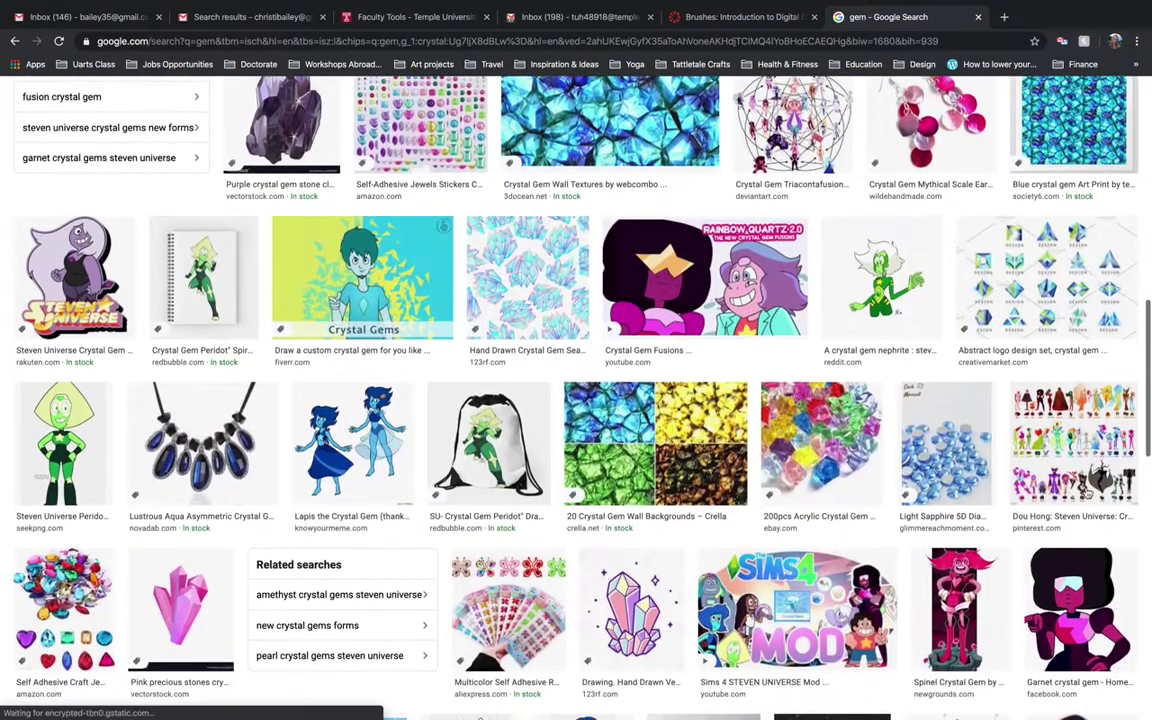
scroll(1088, 492, "down", 8)
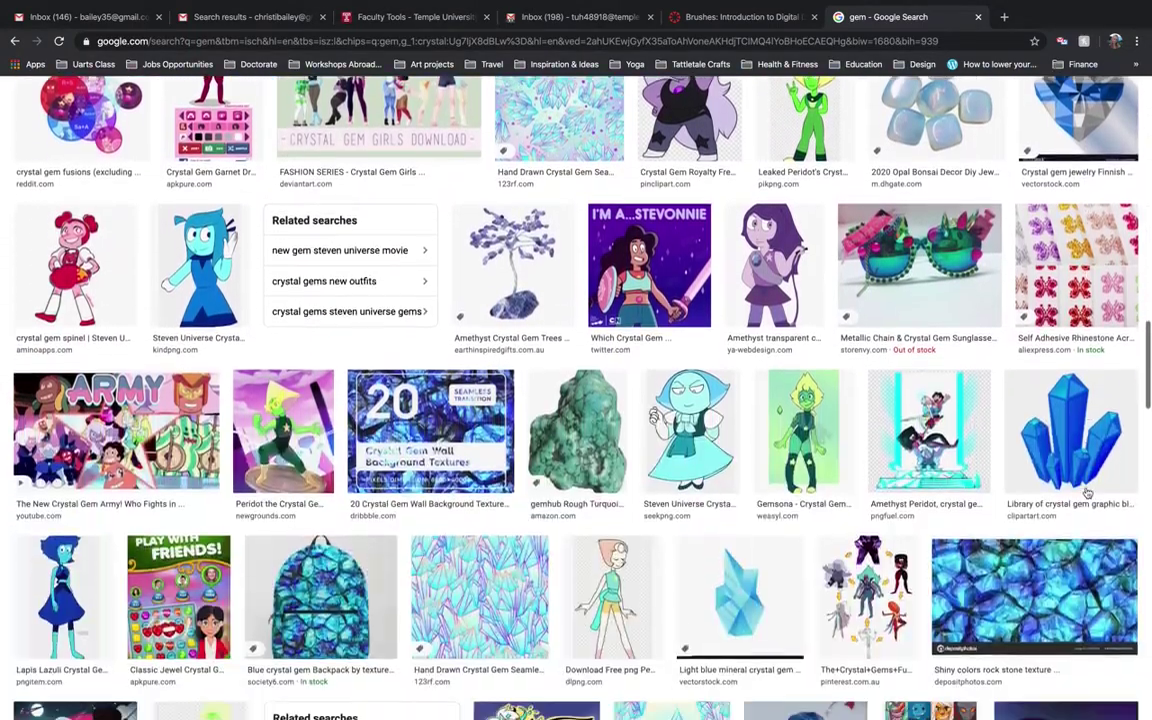
scroll(1088, 492, "down", 9)
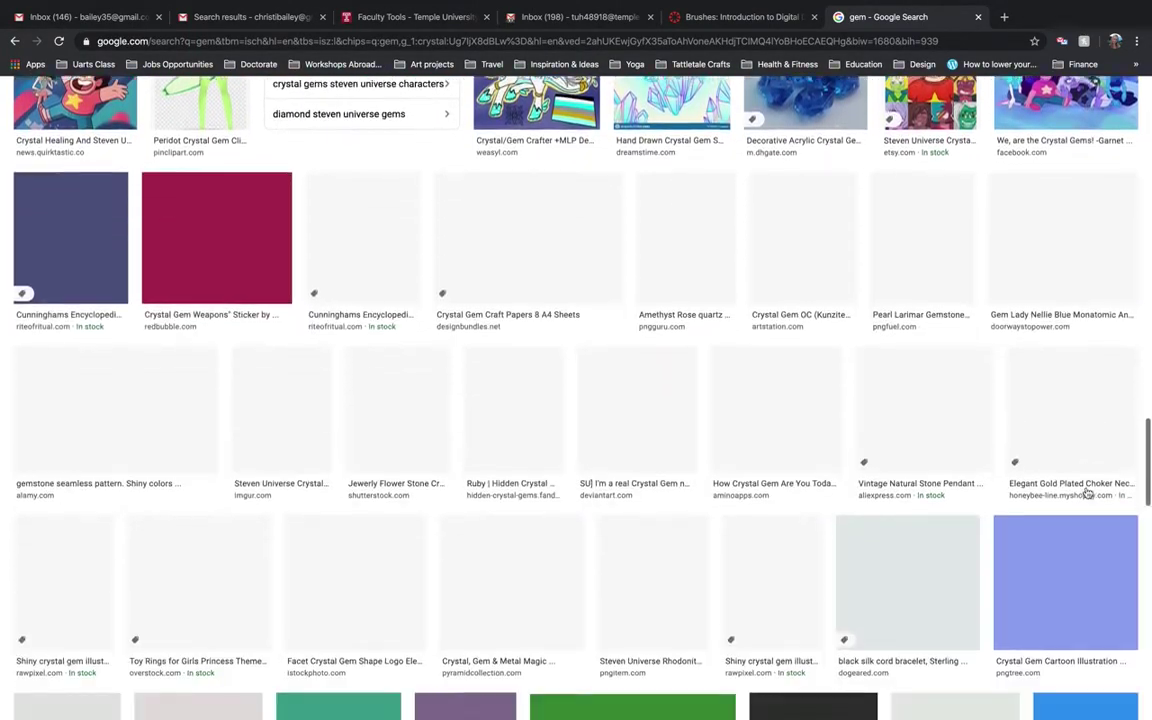
scroll(1088, 492, "up", 20)
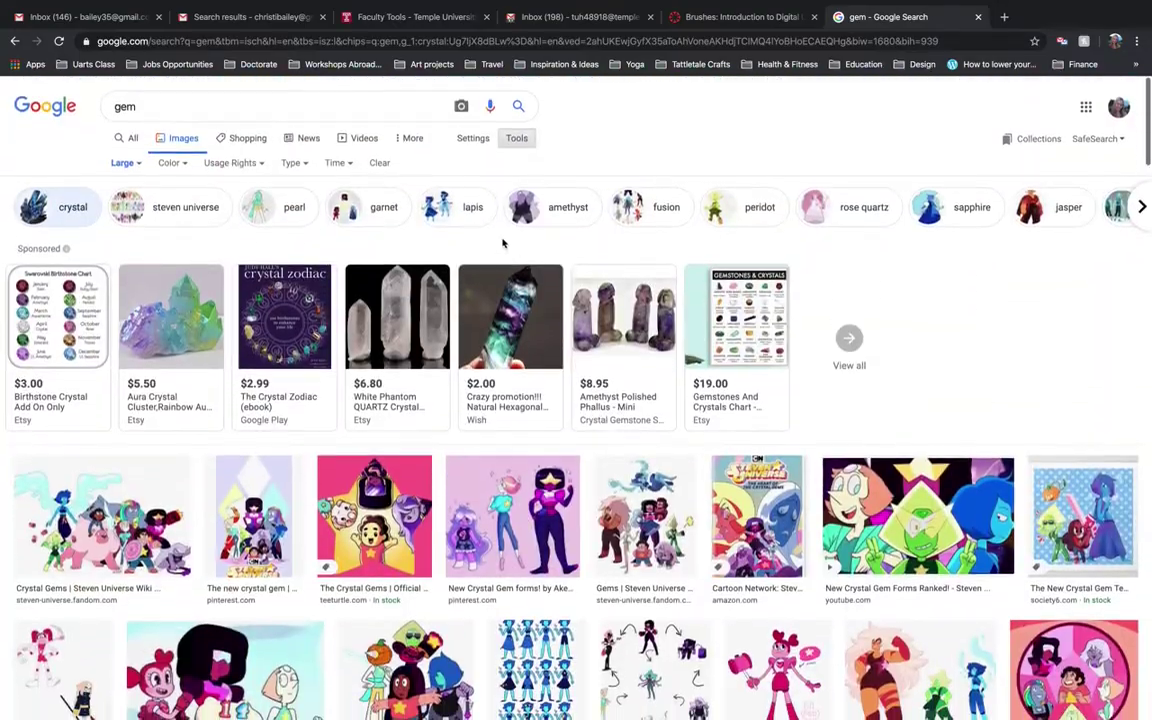
Go back to the earlier gem image results and open the Gemstone – Wikipedia preview.
left_click(13, 41)
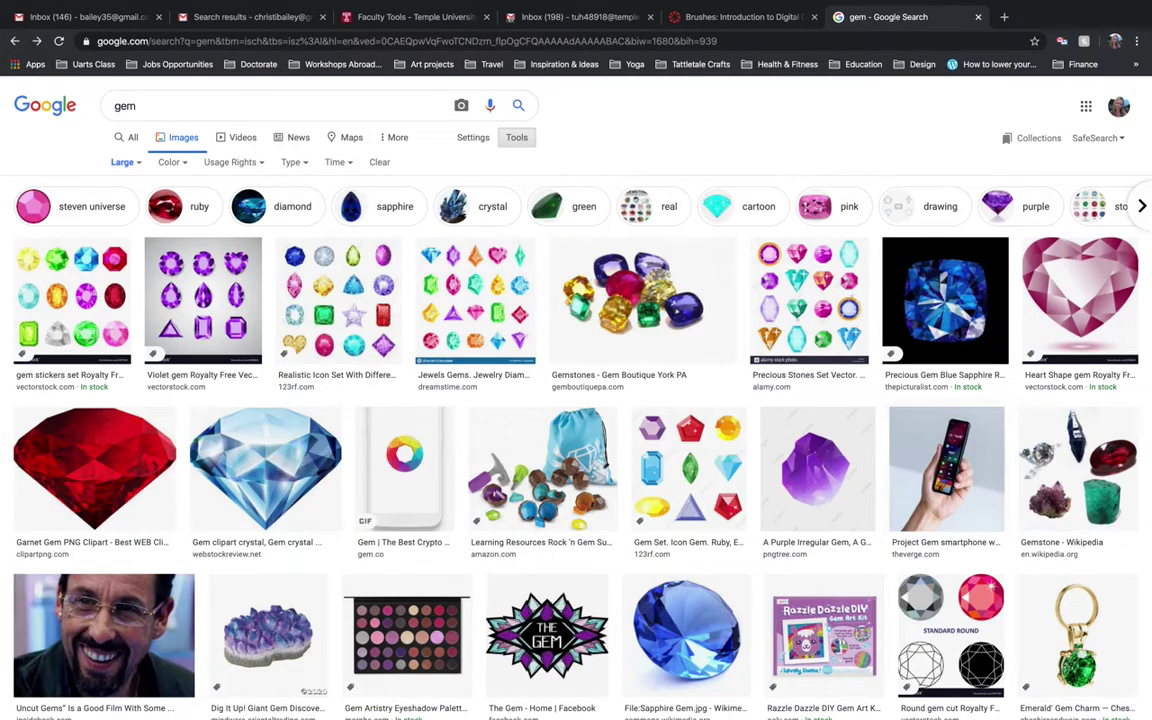
scroll(576, 400, "down", 1)
scroll(576, 400, "down", 4)
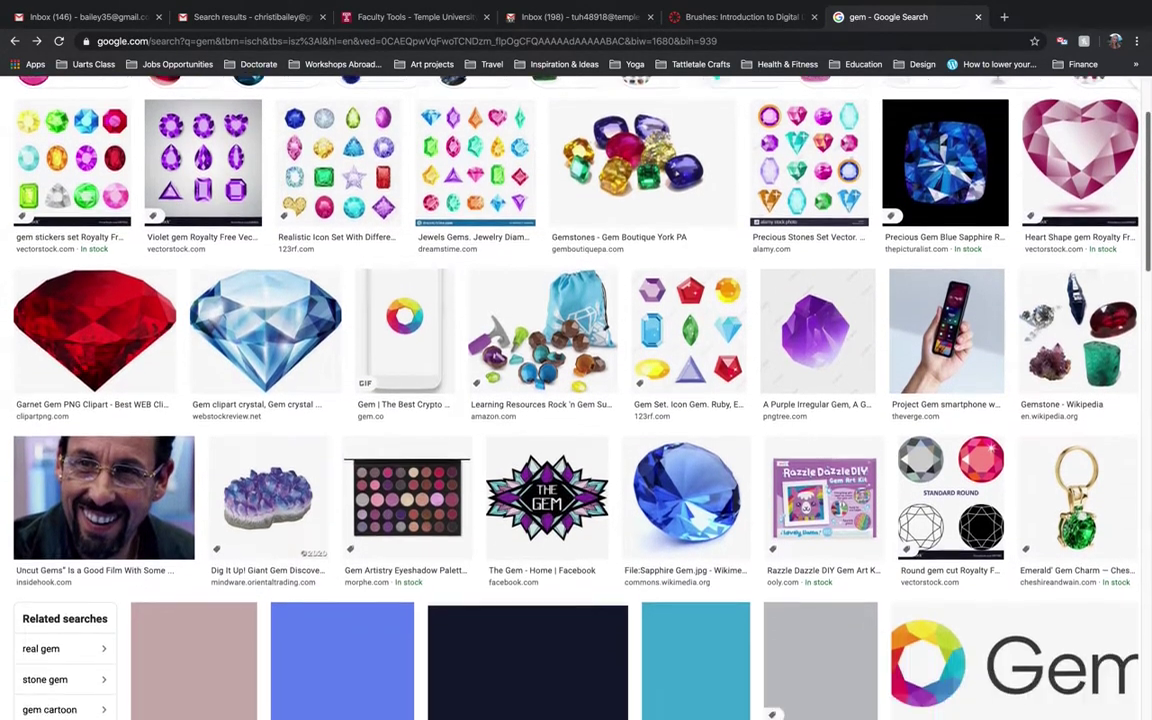
scroll(1115, 343, "down", 5)
scroll(1115, 343, "up", 5)
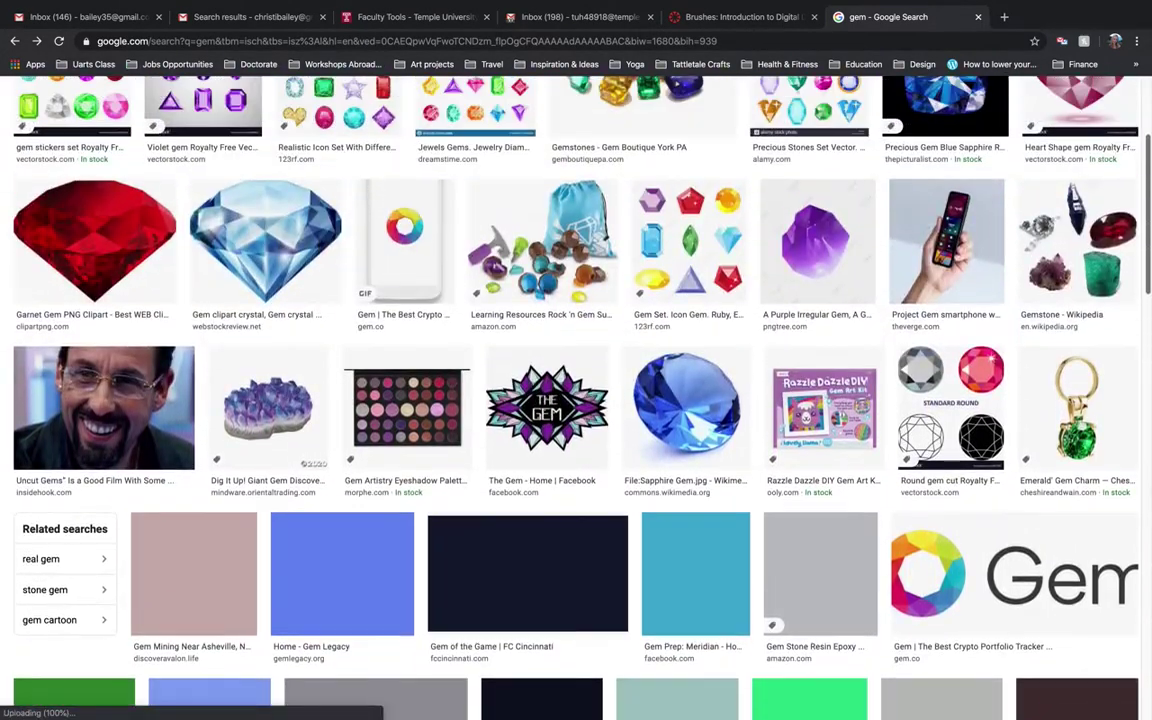
left_click(1076, 252)
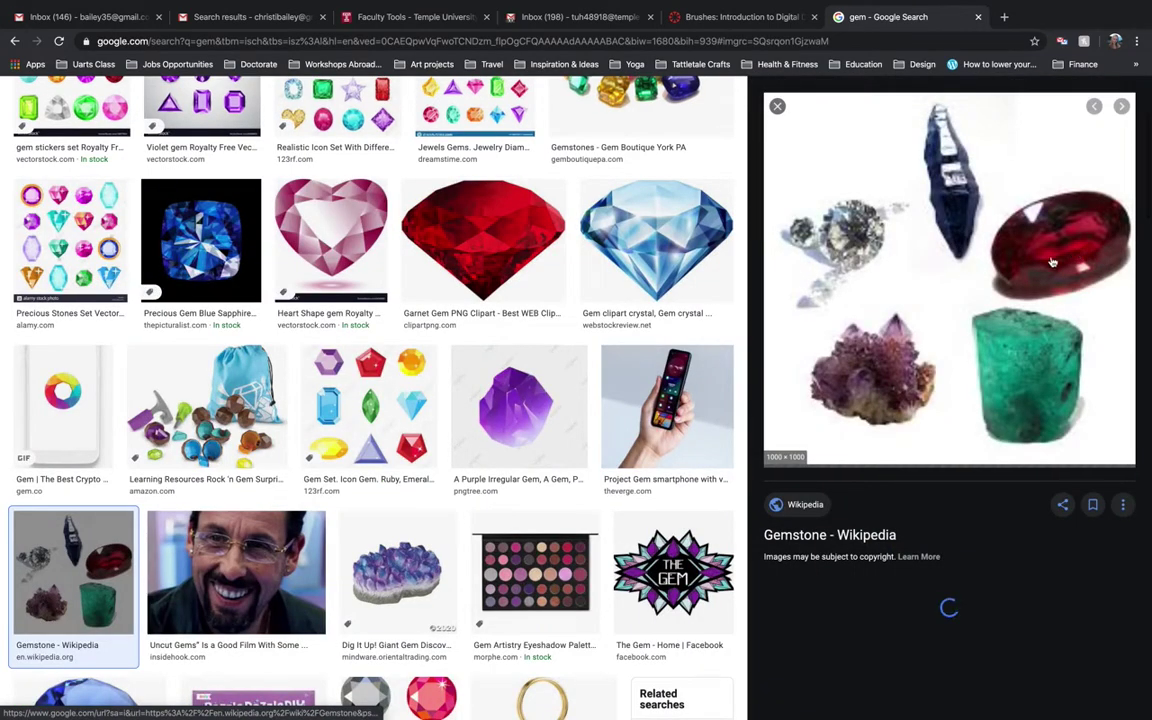
Save the Gemstone – Wikipedia preview image as Cardinal_gems.png, then return to Photoshop.
right_click(870, 321)
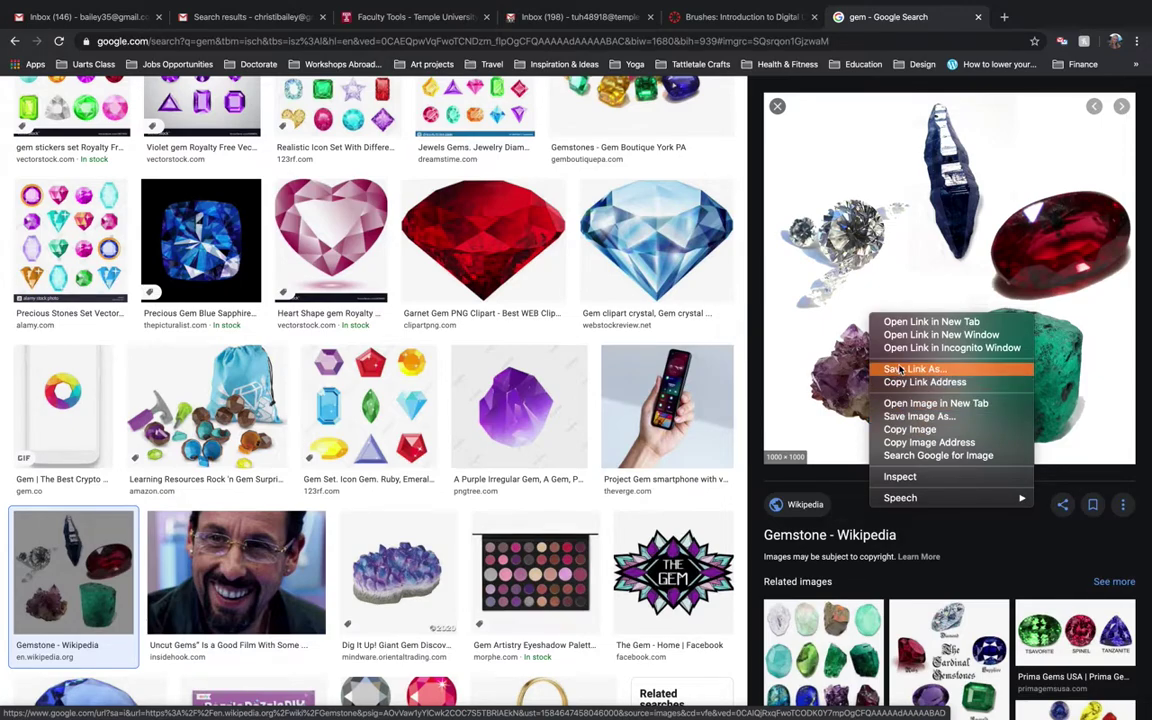
left_click(910, 417)
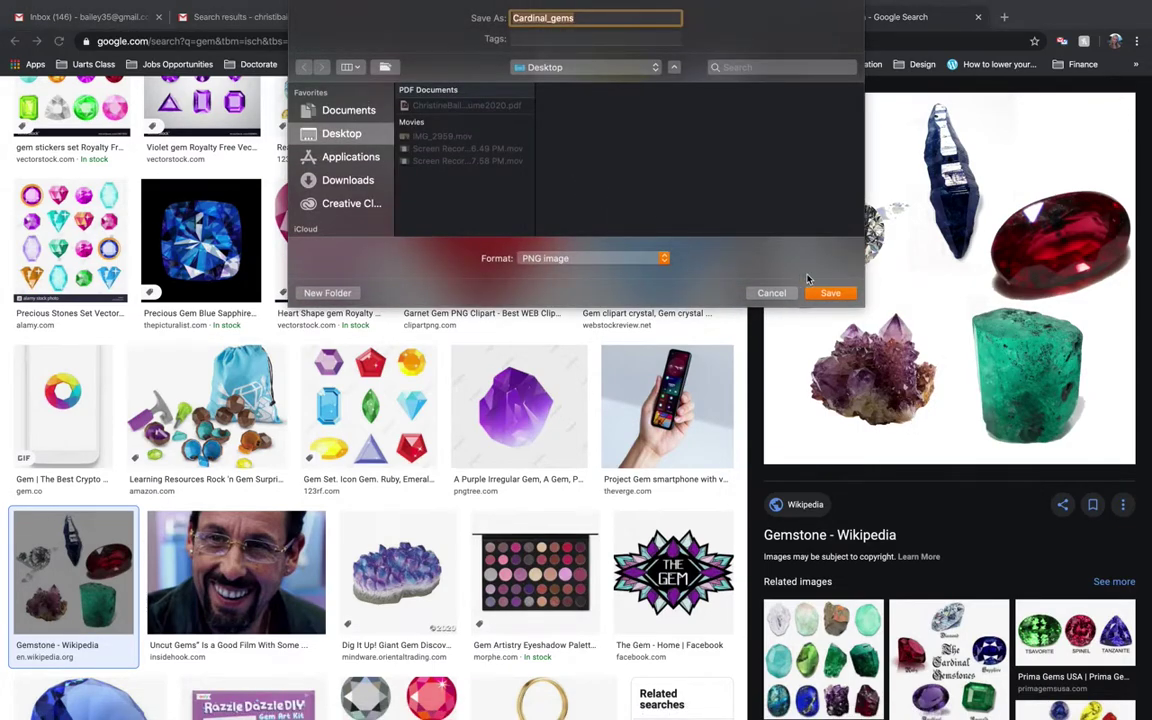
left_click(830, 293)
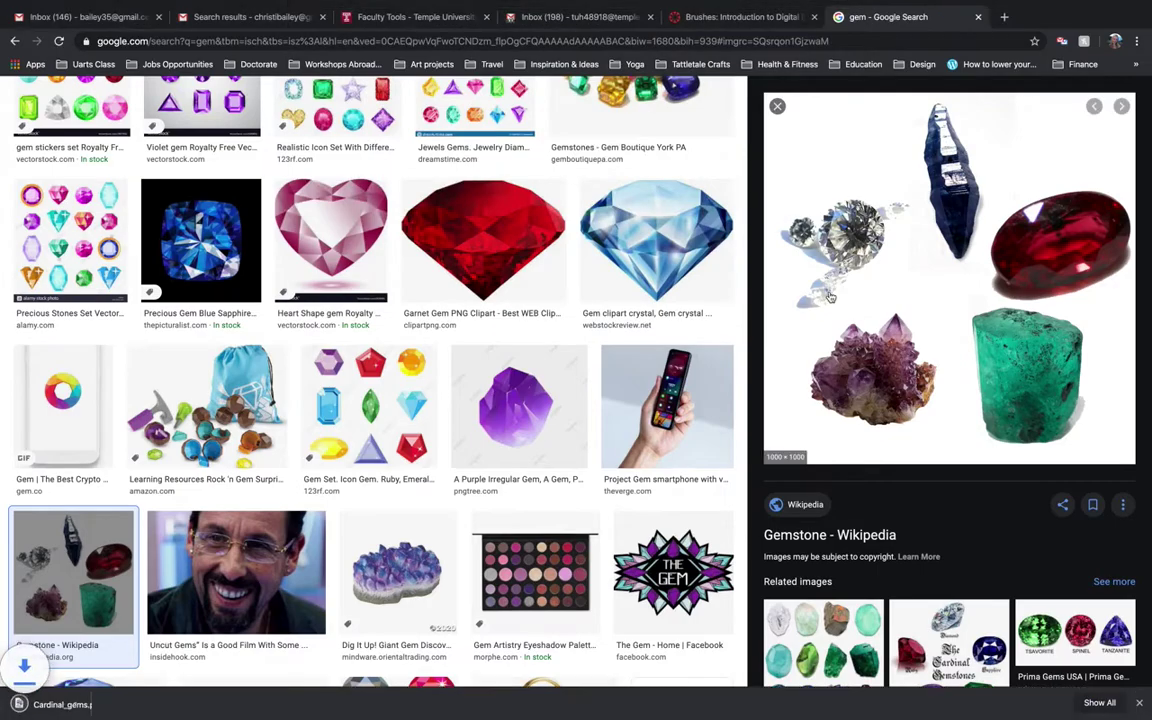
key("super+Tab")
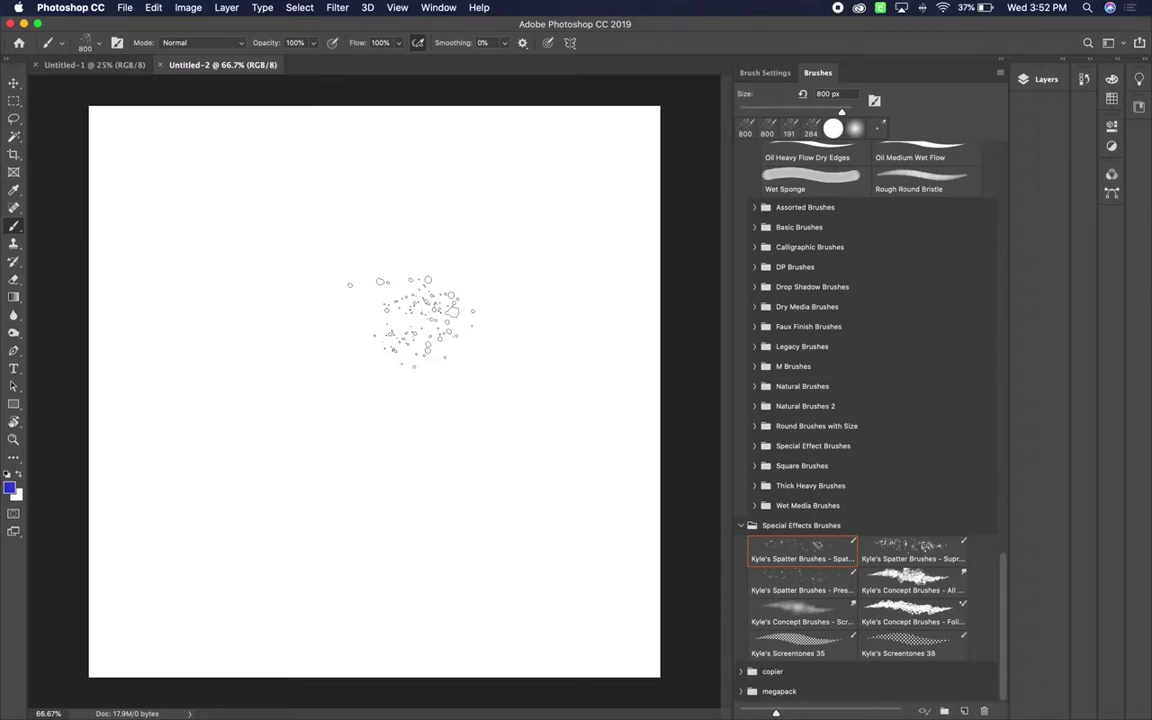
Start Place Embedded and look through Recents and Downloads for the gem image.
left_click(126, 10)
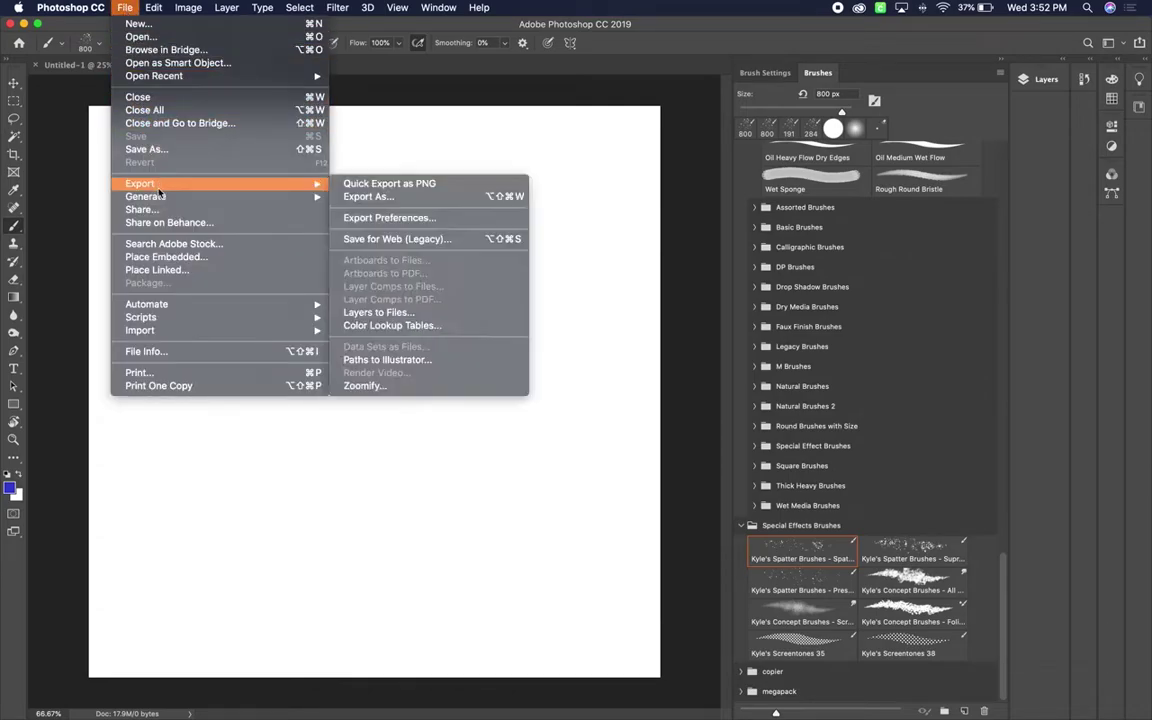
left_click(168, 261)
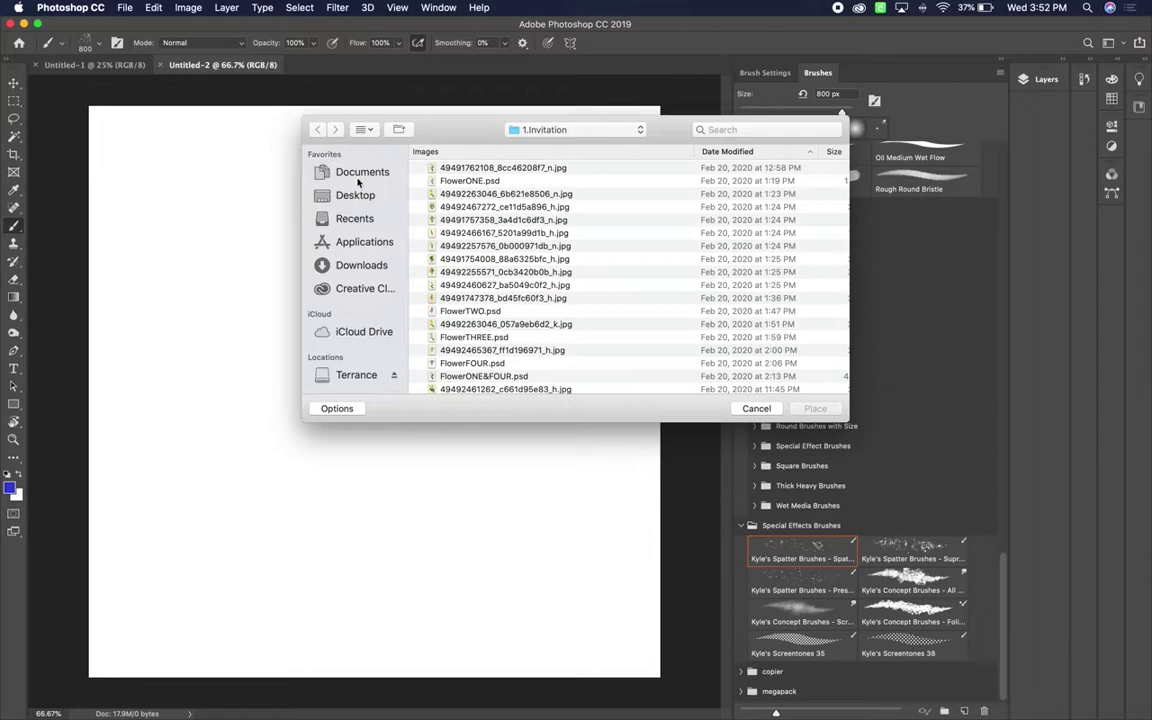
left_click(356, 219)
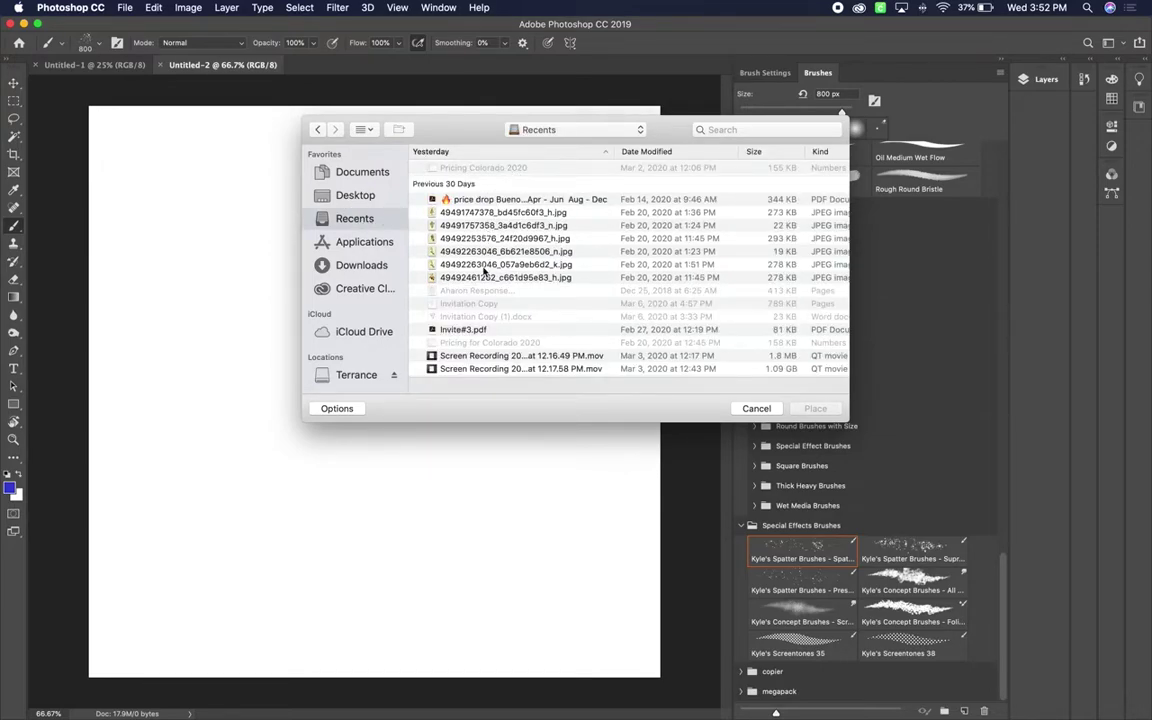
left_click(357, 263)
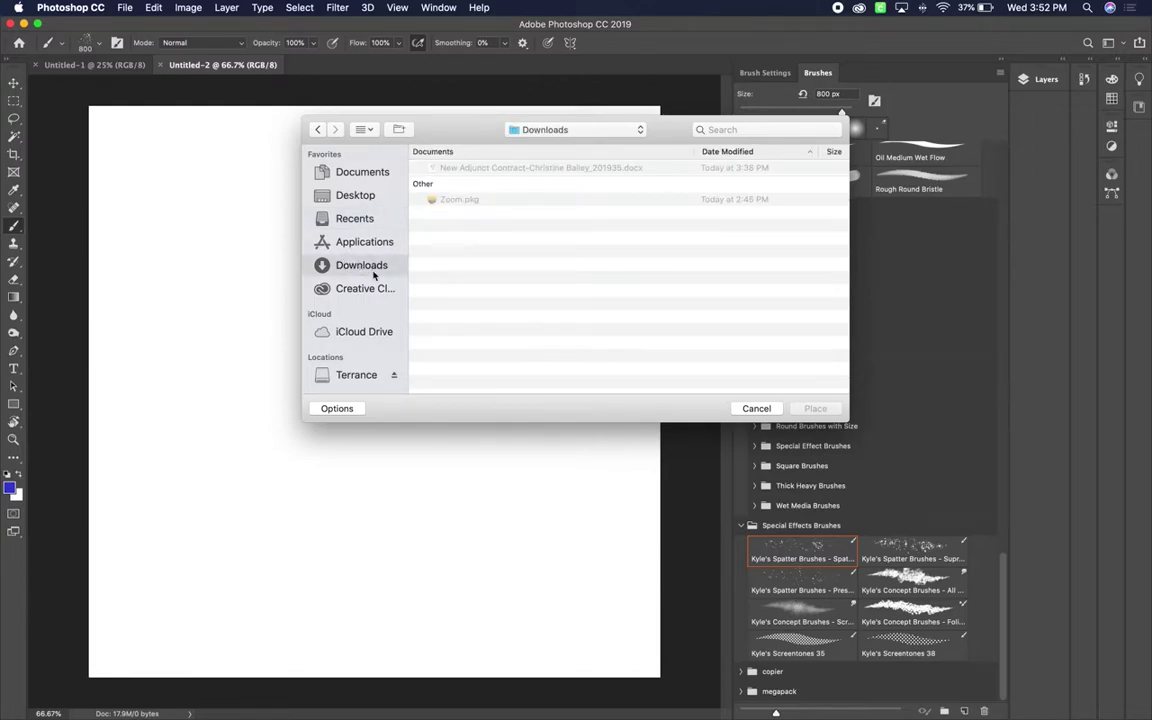
Reveal the Cardinal_gems.png download from Chrome in Finder.
key("super+Tab")
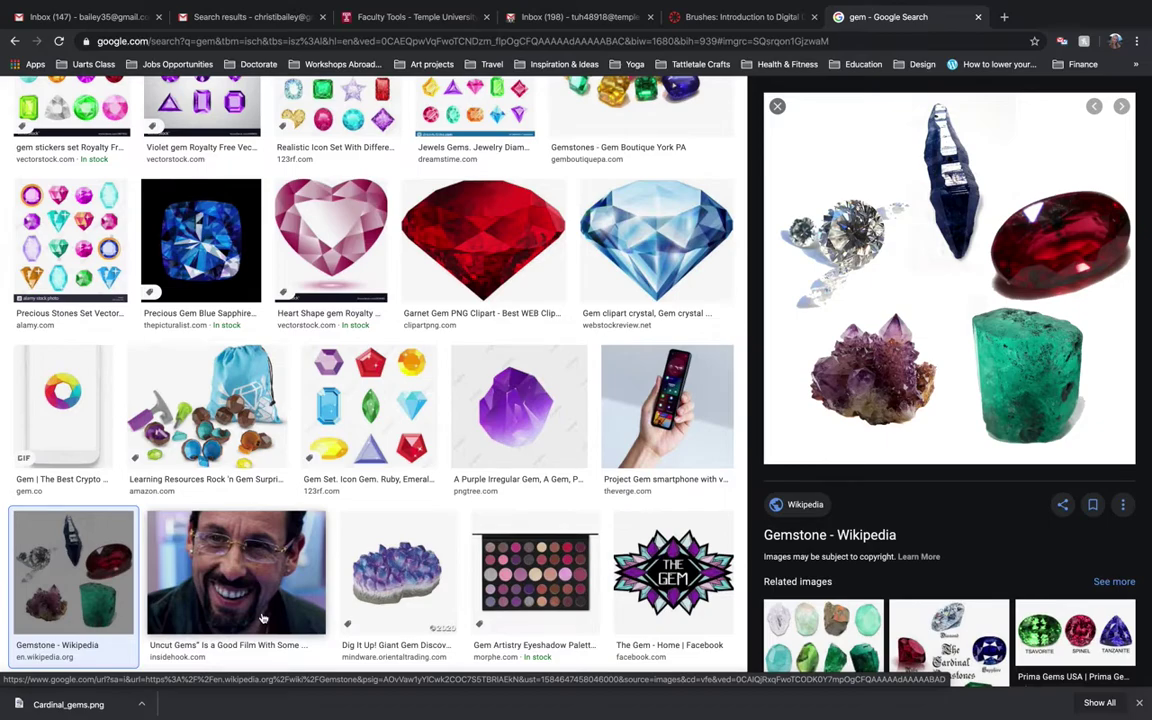
left_click(141, 704)
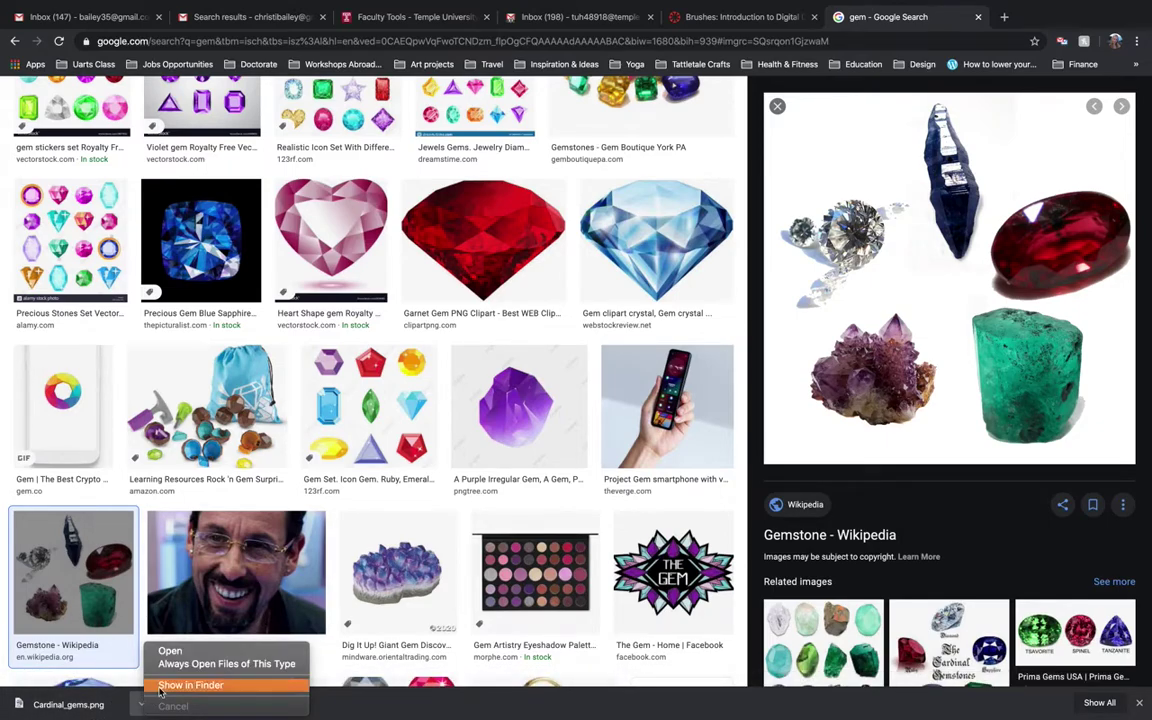
left_click(188, 685)
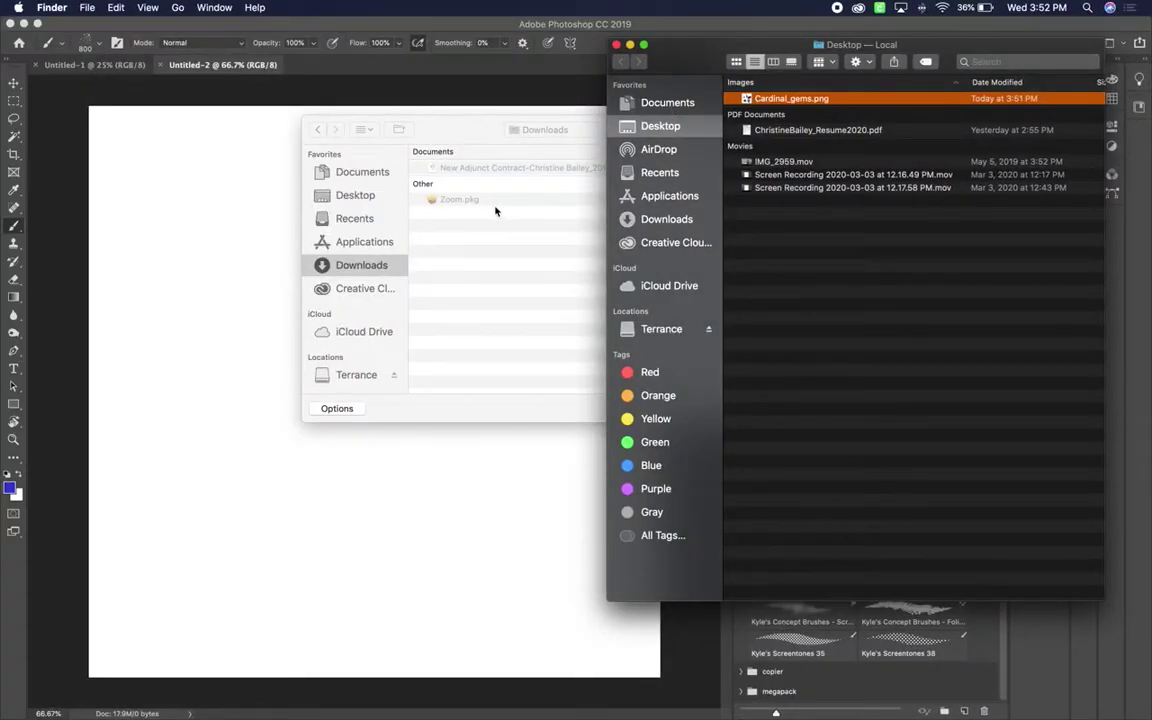
Place Cardinal_gems.png from the Desktop as an embedded layer and commit it at 60% scale.
left_click(372, 205)
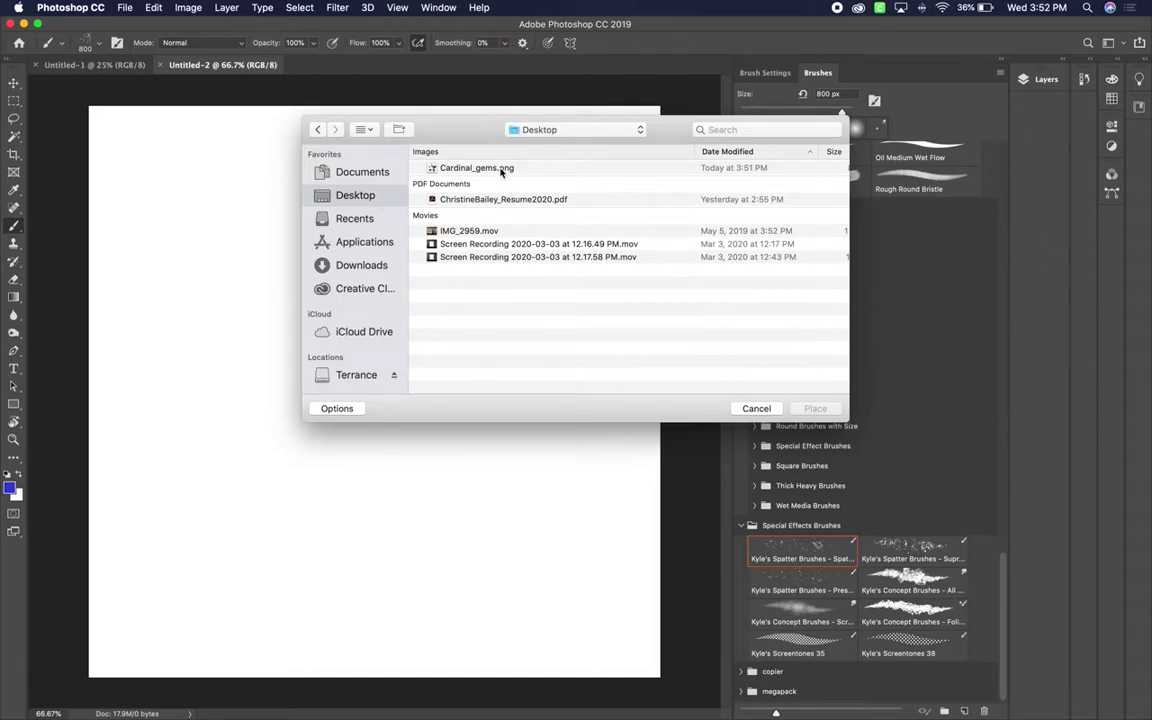
left_click(503, 170)
left_click(815, 409)
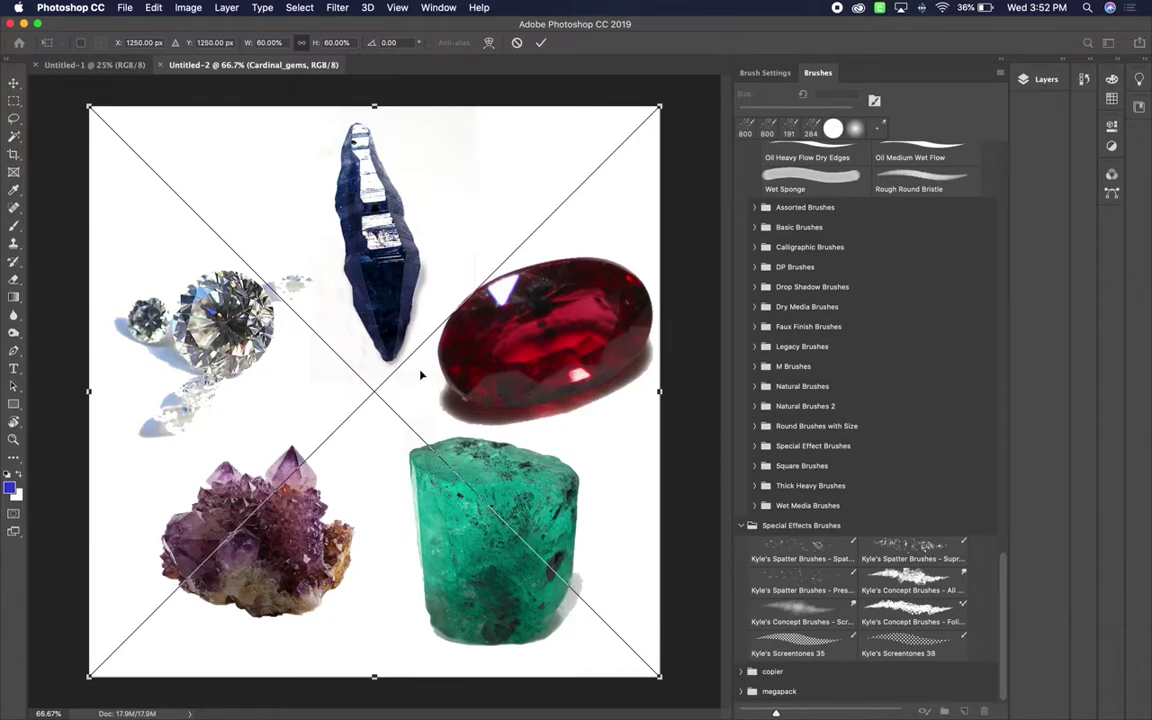
key("Return")
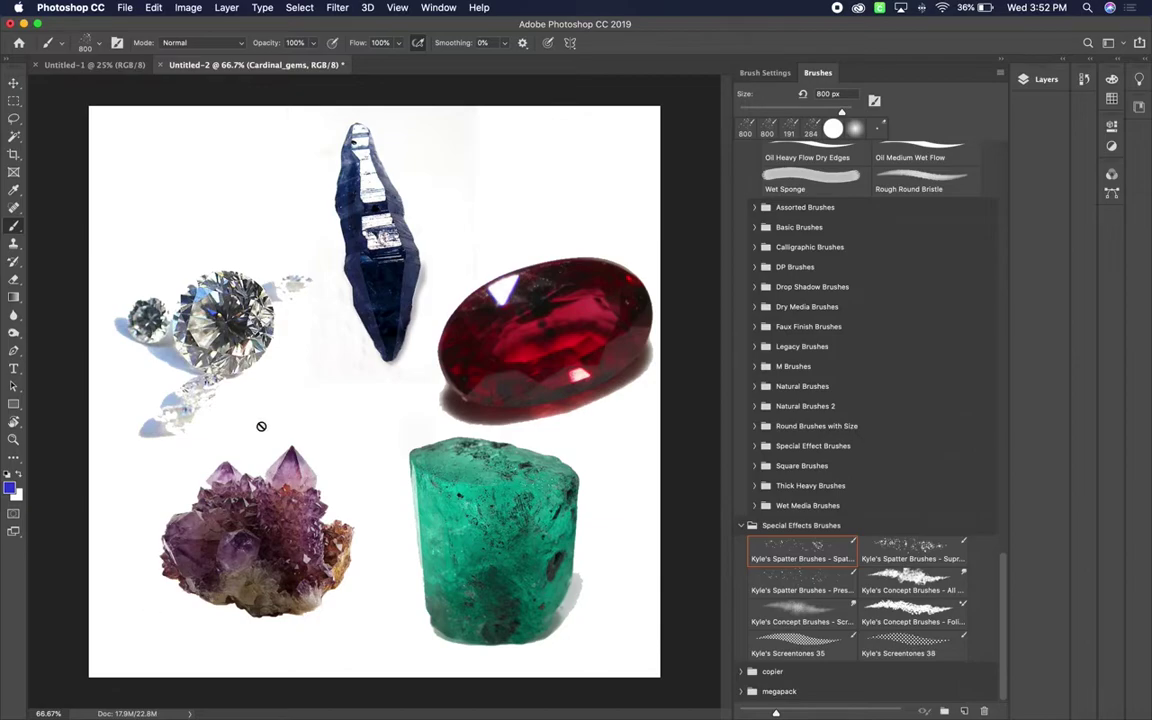
key("super+t")
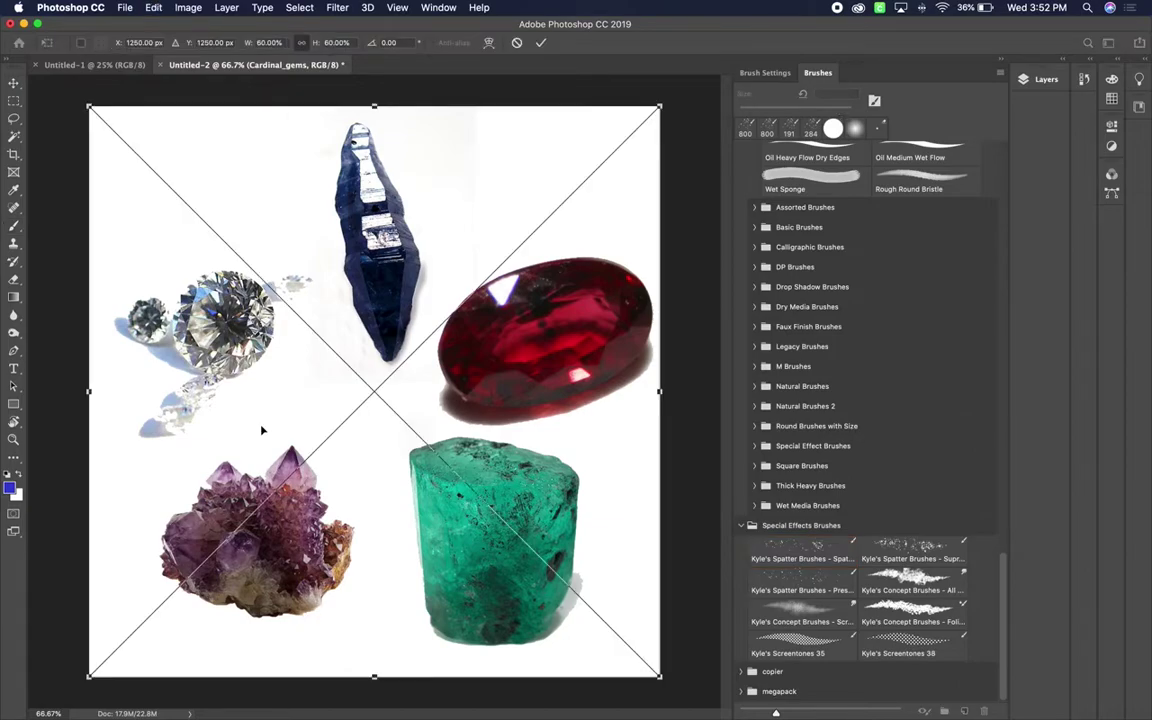
left_click(541, 43)
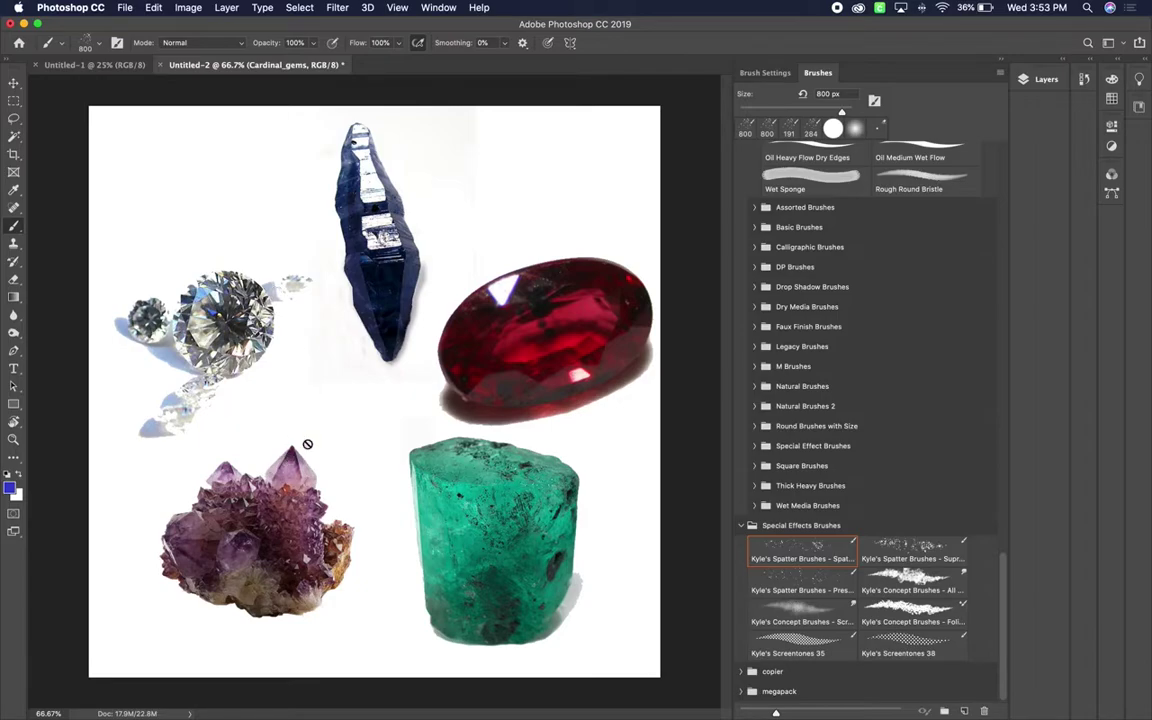
Collapse the Brushes panel to icons and expand the Layers panel.
left_click(1000, 63)
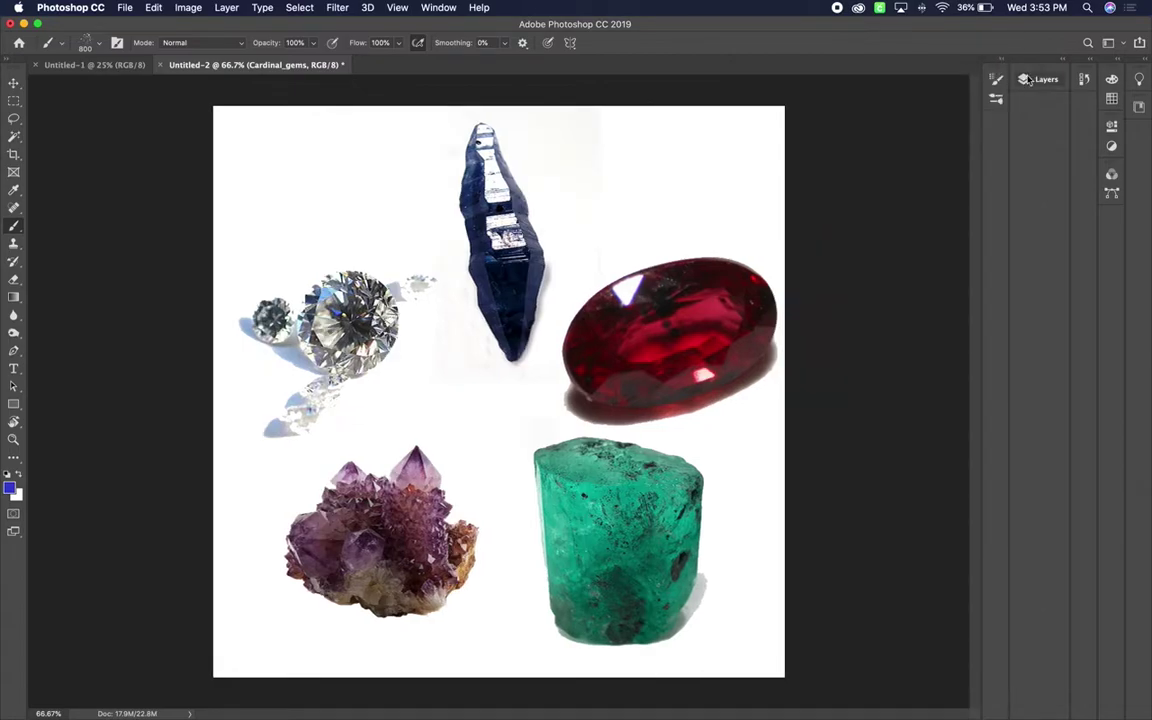
left_click(1063, 63)
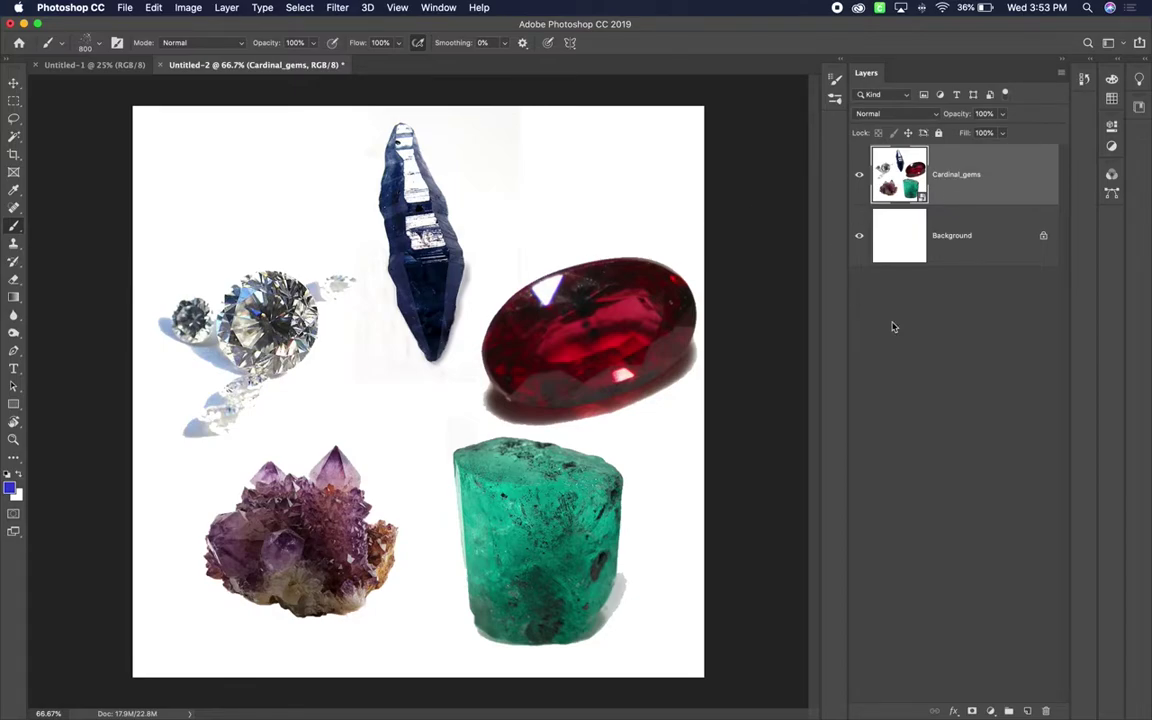
Add a layer mask to Cardinal_gems and paint out everything but the amethyst cluster with Hard Round.
left_click(972, 711)
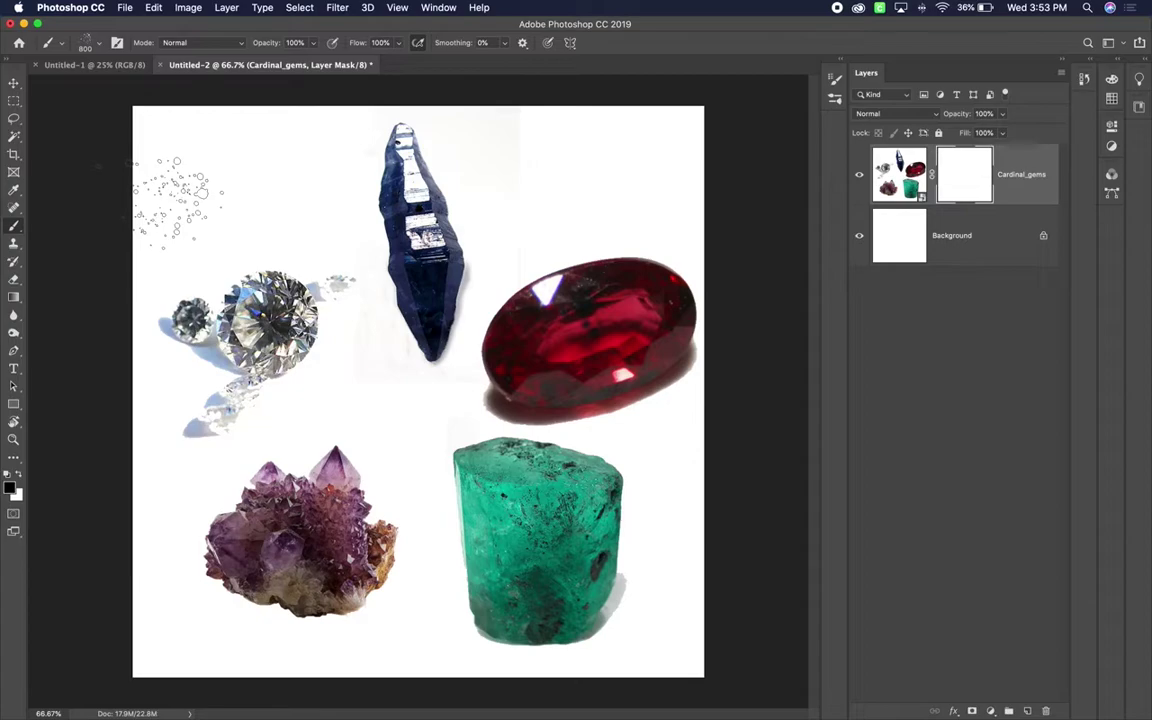
left_click(99, 44)
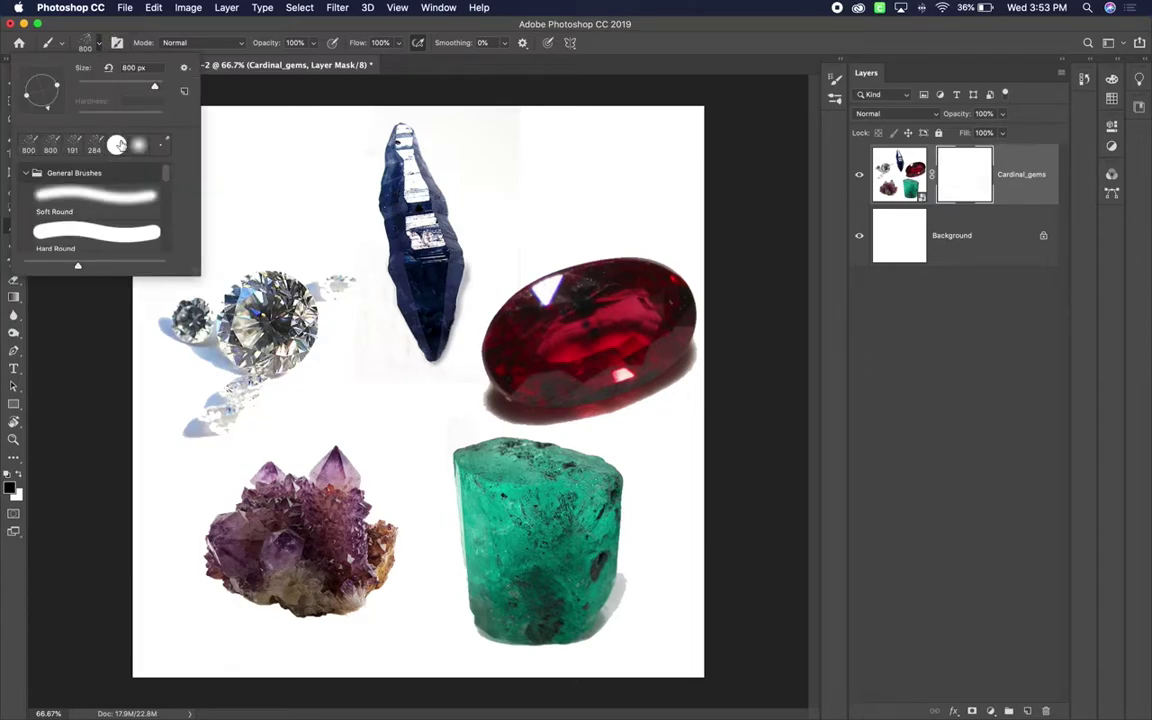
left_click(114, 141)
left_click(99, 41)
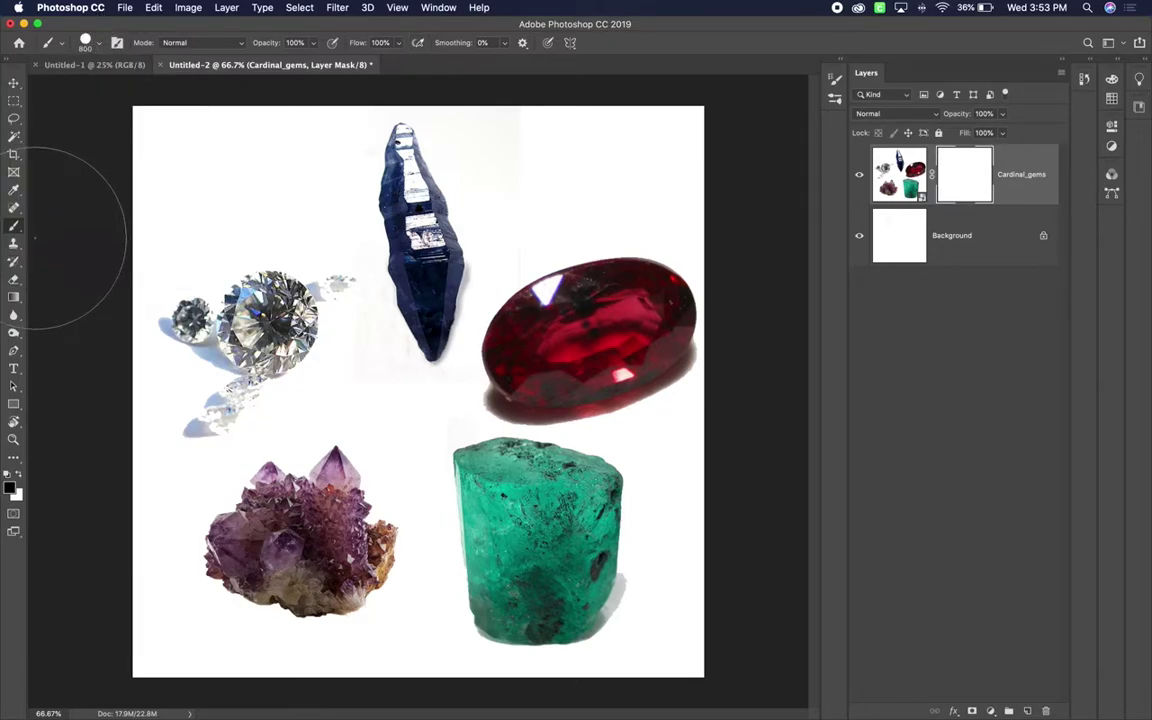
mouse_move(248, 295)
left_mouse_down()
mouse_move(231, 303)
mouse_move(219, 347)
mouse_move(244, 303)
mouse_move(396, 163)
mouse_move(406, 291)
mouse_move(686, 307)
mouse_move(548, 399)
mouse_move(525, 458)
mouse_move(530, 576)
mouse_move(566, 494)
mouse_move(545, 424)
left_mouse_up()
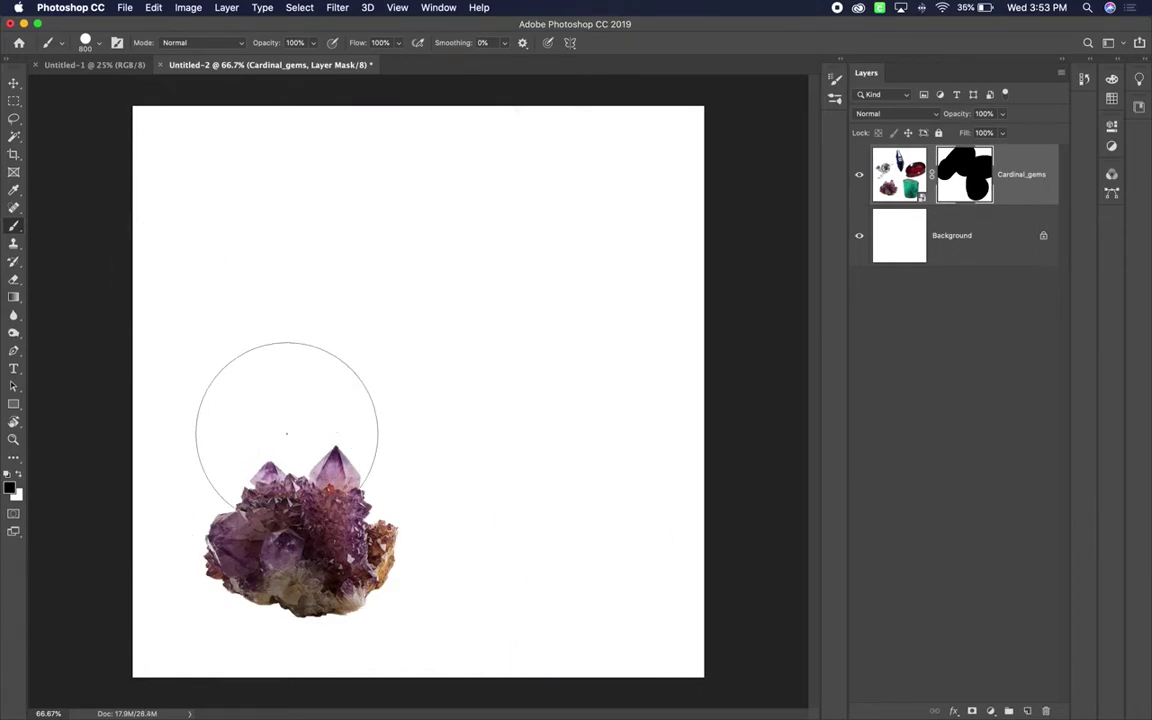
left_click(14, 86)
key("super+t")
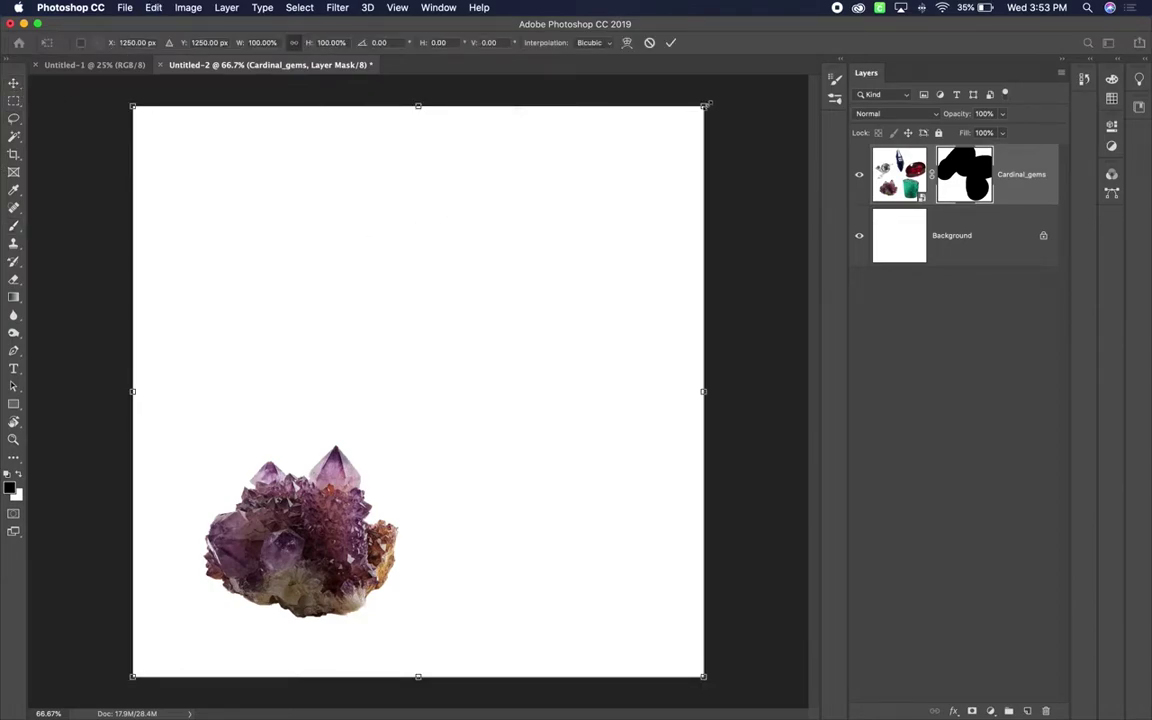
Scale the amethyst photo up from its corner, shift it up and right, and commit.
scroll(706, 104, "down", 3)
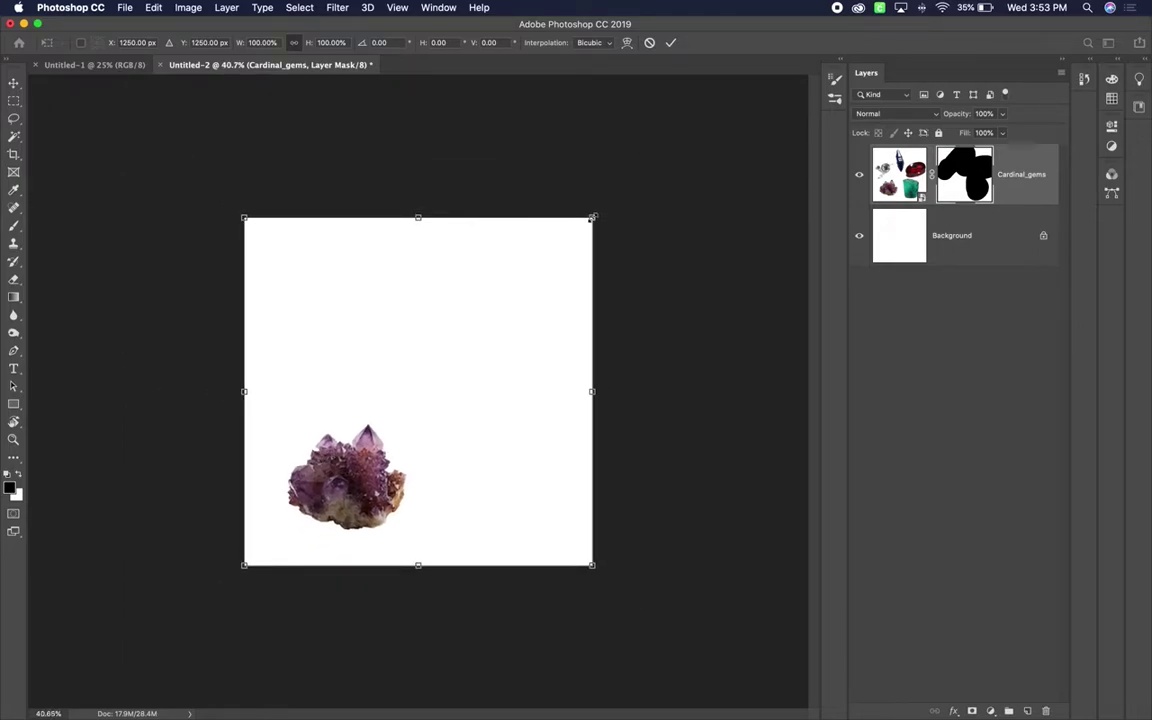
left_click_drag(593, 216, 946, 5)
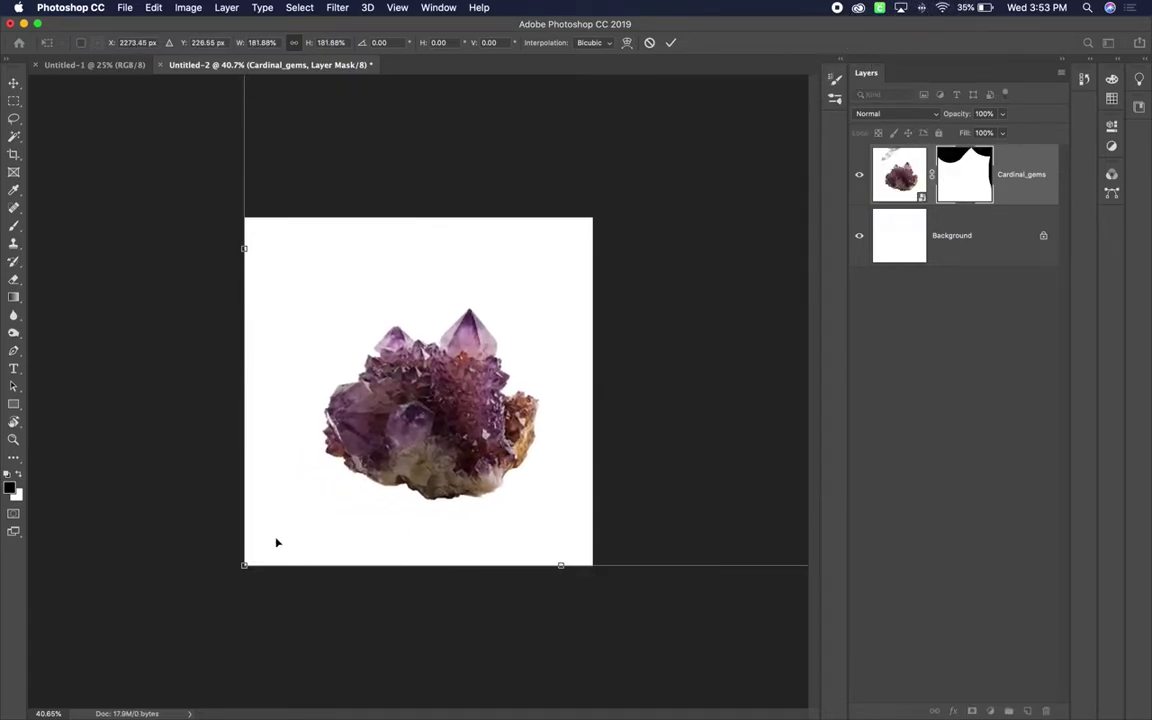
left_click_drag(245, 565, 189, 620)
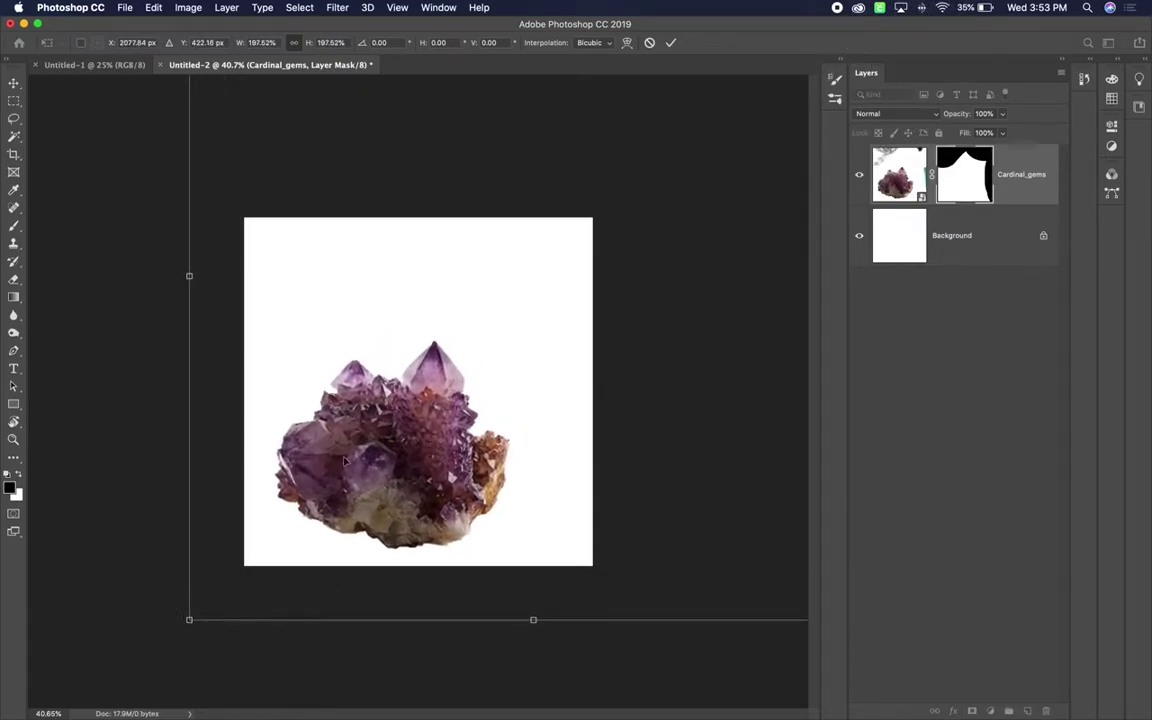
left_click_drag(376, 455, 415, 398)
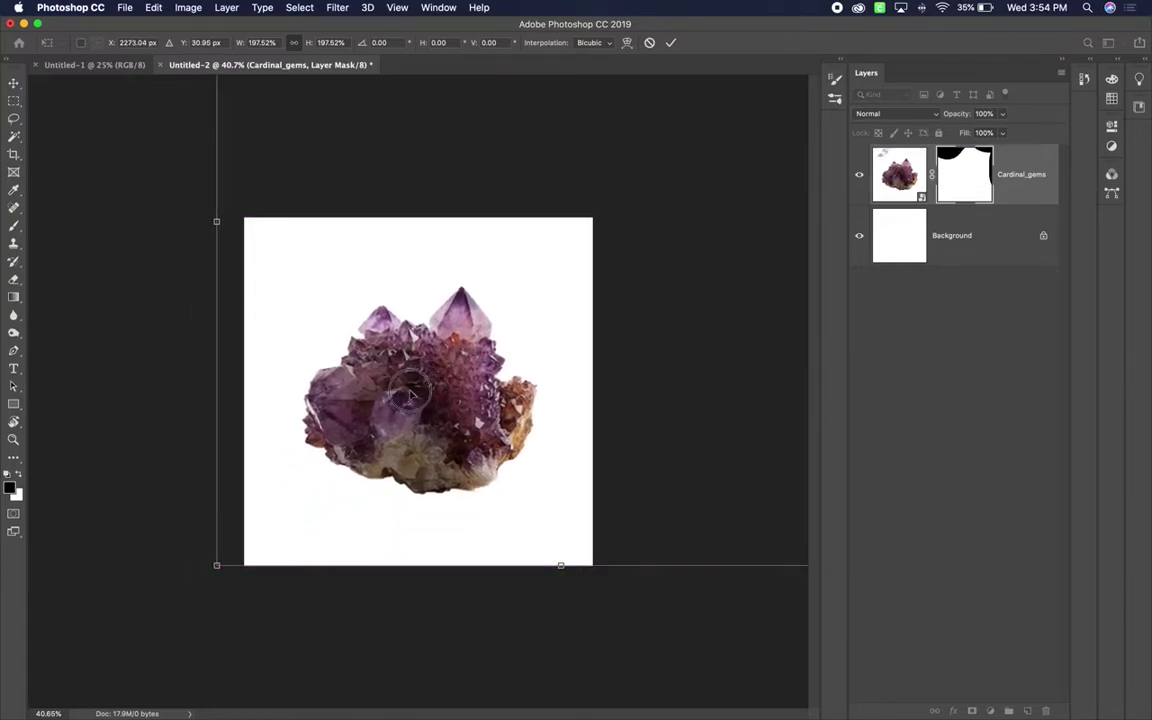
key("Return")
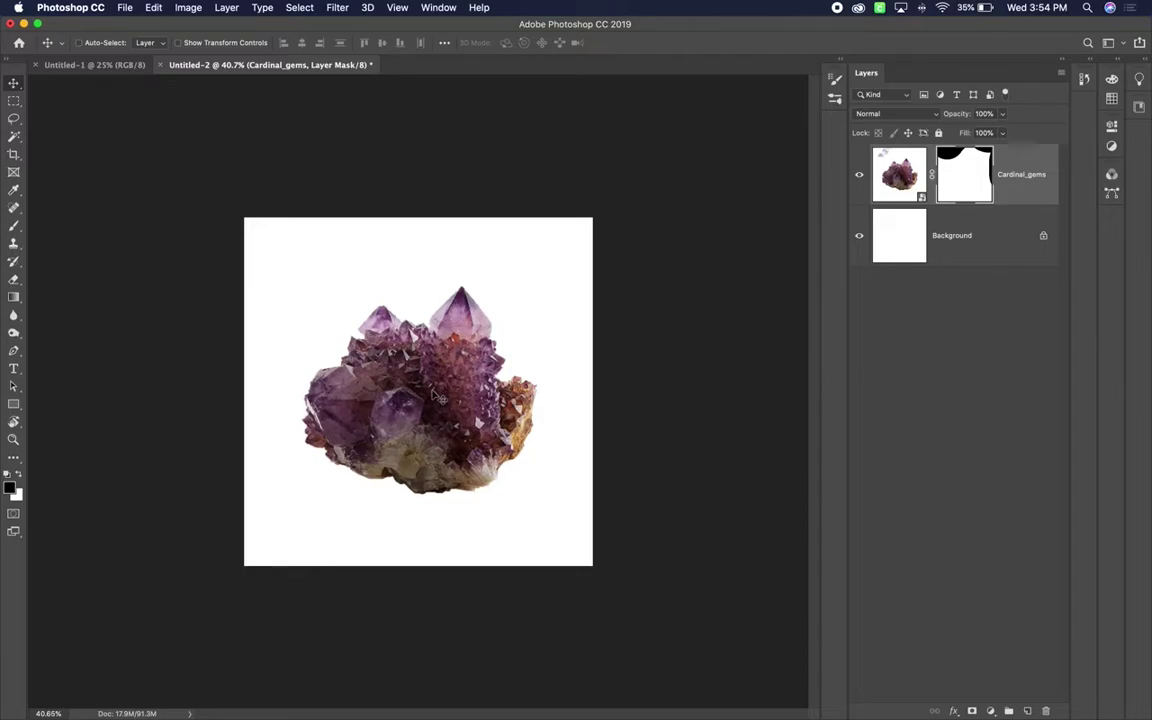
Transform again, enlarging the cluster to about 135% and centring it on the canvas.
key("ctrl+t")
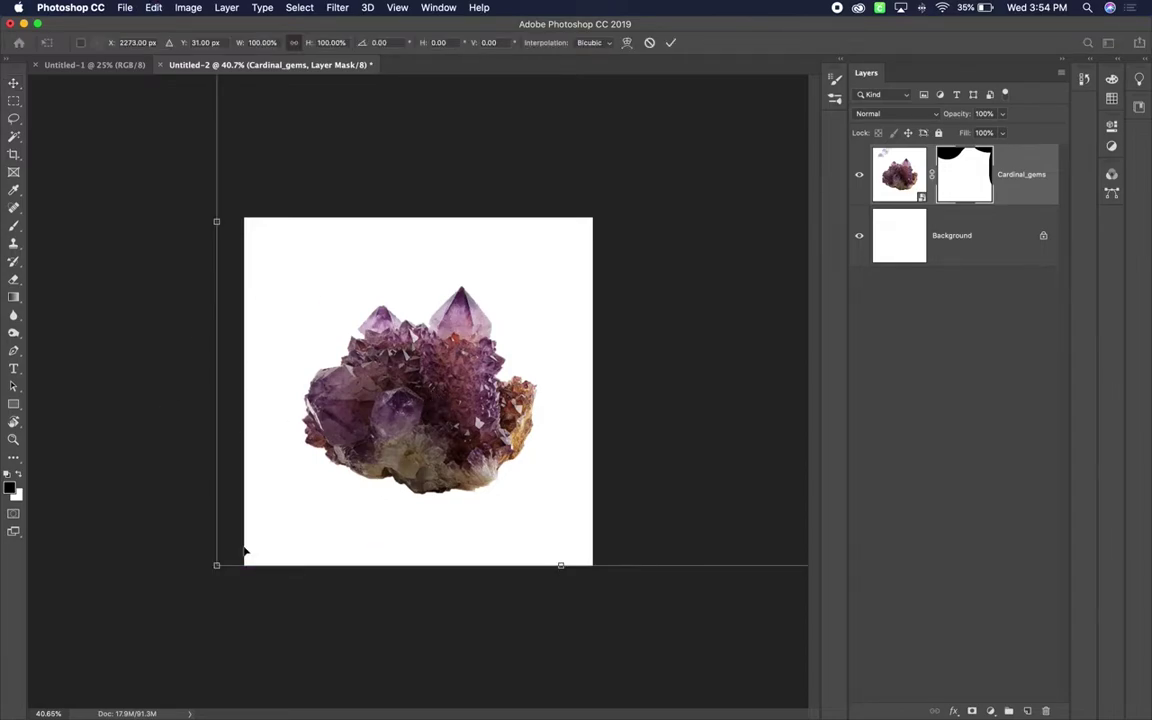
left_click_drag(216, 566, 88, 693)
left_click_drag(366, 465, 453, 363)
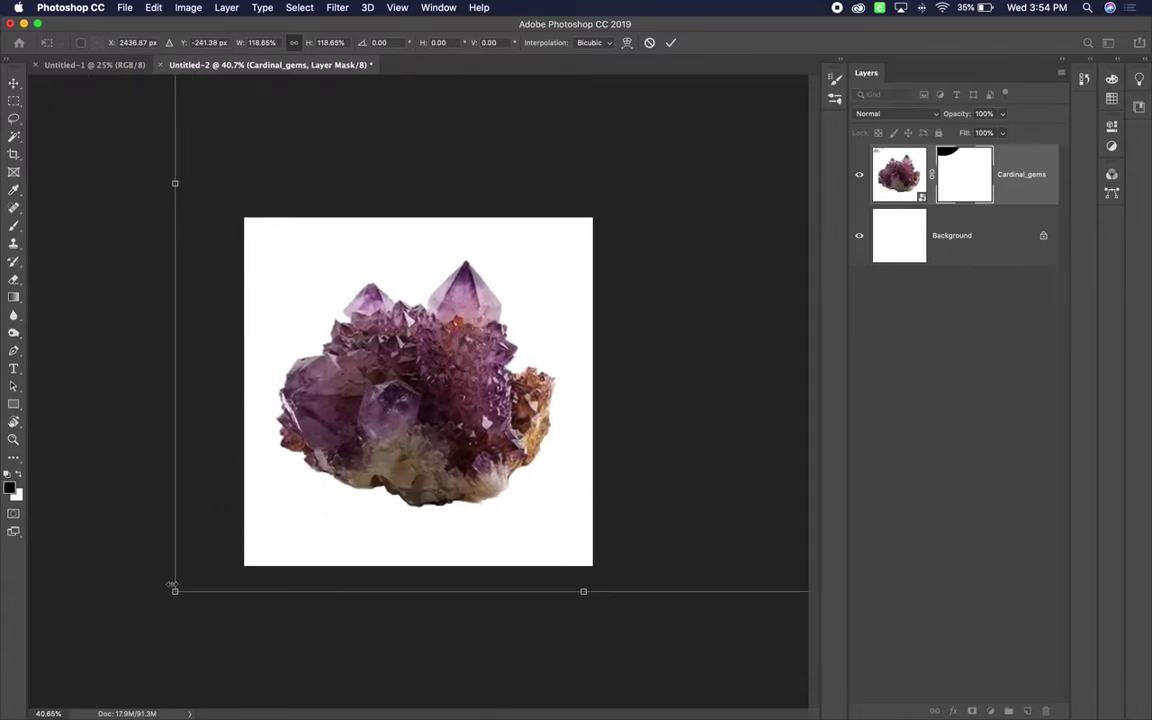
left_click_drag(173, 589, 130, 637)
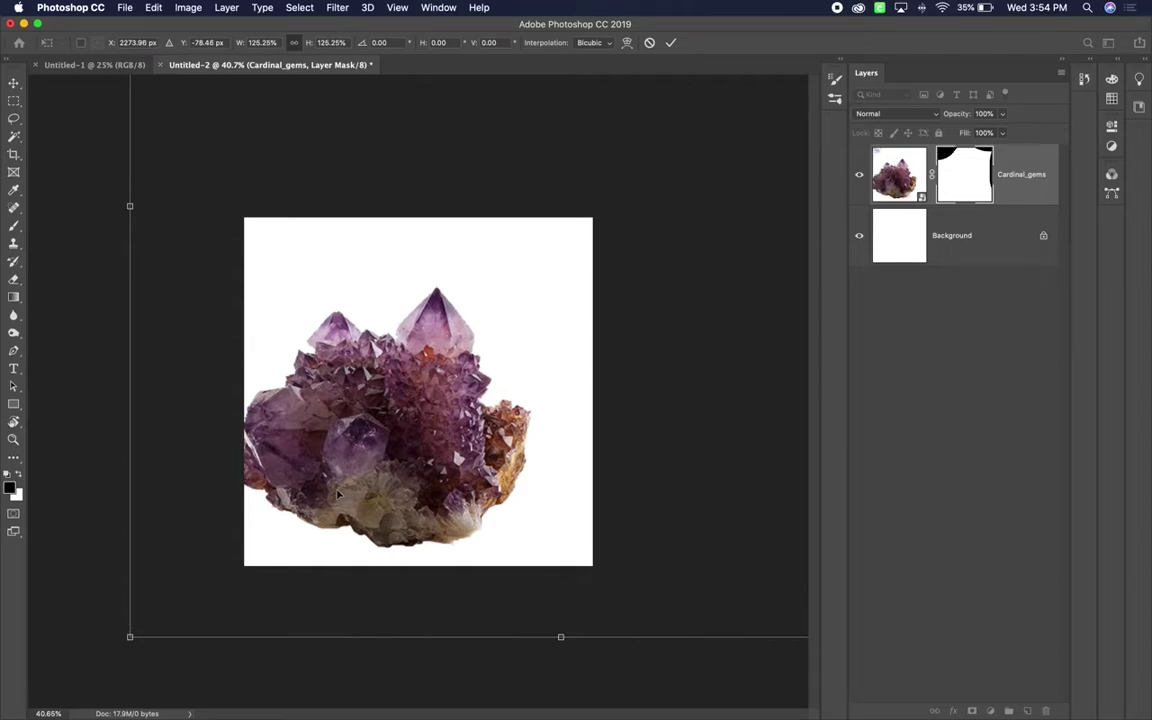
left_click_drag(366, 452, 398, 434)
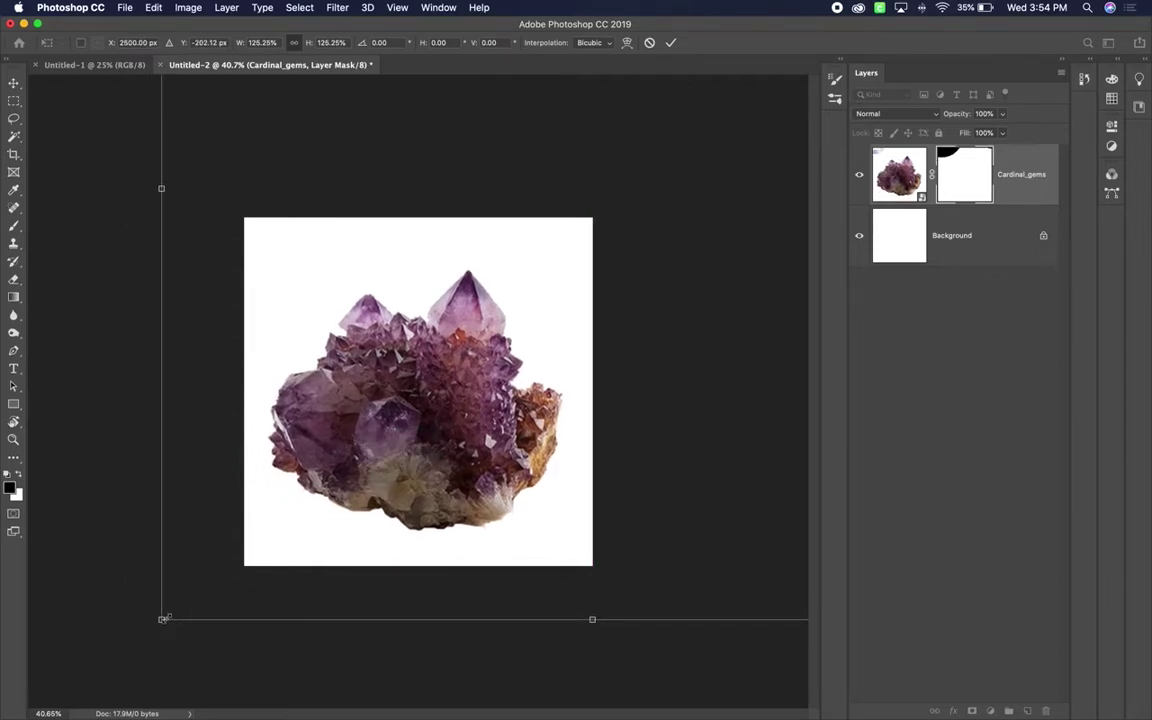
left_click_drag(163, 619, 95, 687)
left_click_drag(400, 460, 443, 414)
key("Return")
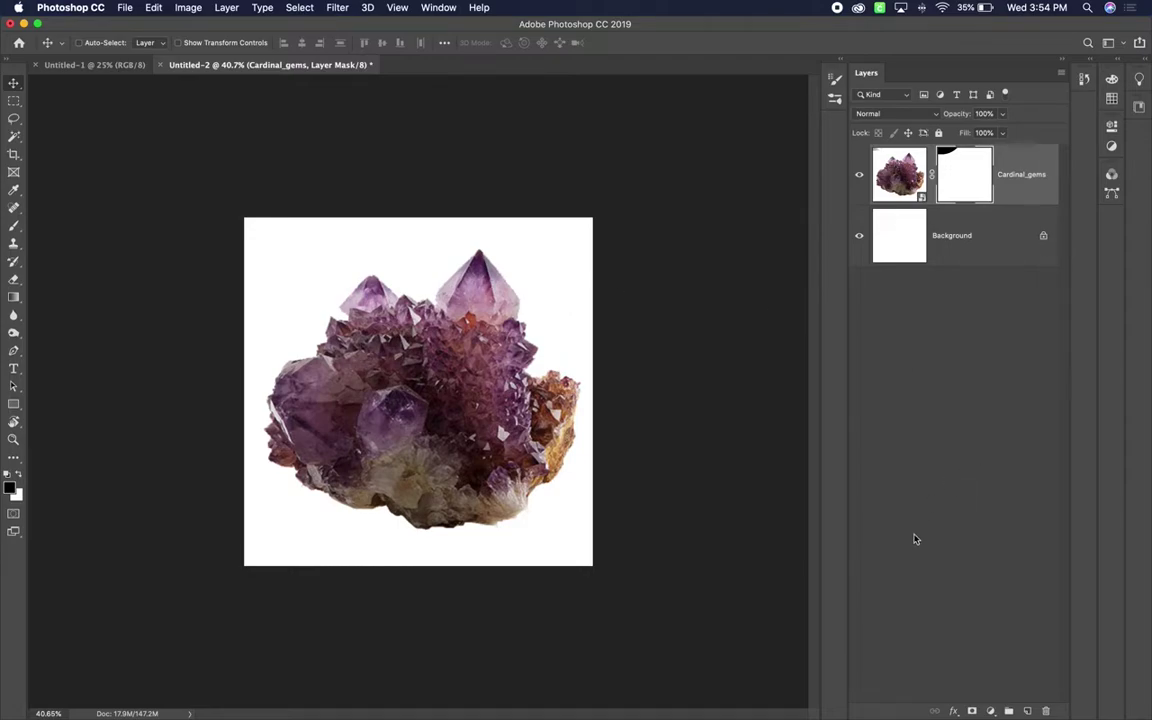
Add a Black & White adjustment layer with Reds 103, Yellows 98 and Magentas about -122.
left_click(991, 711)
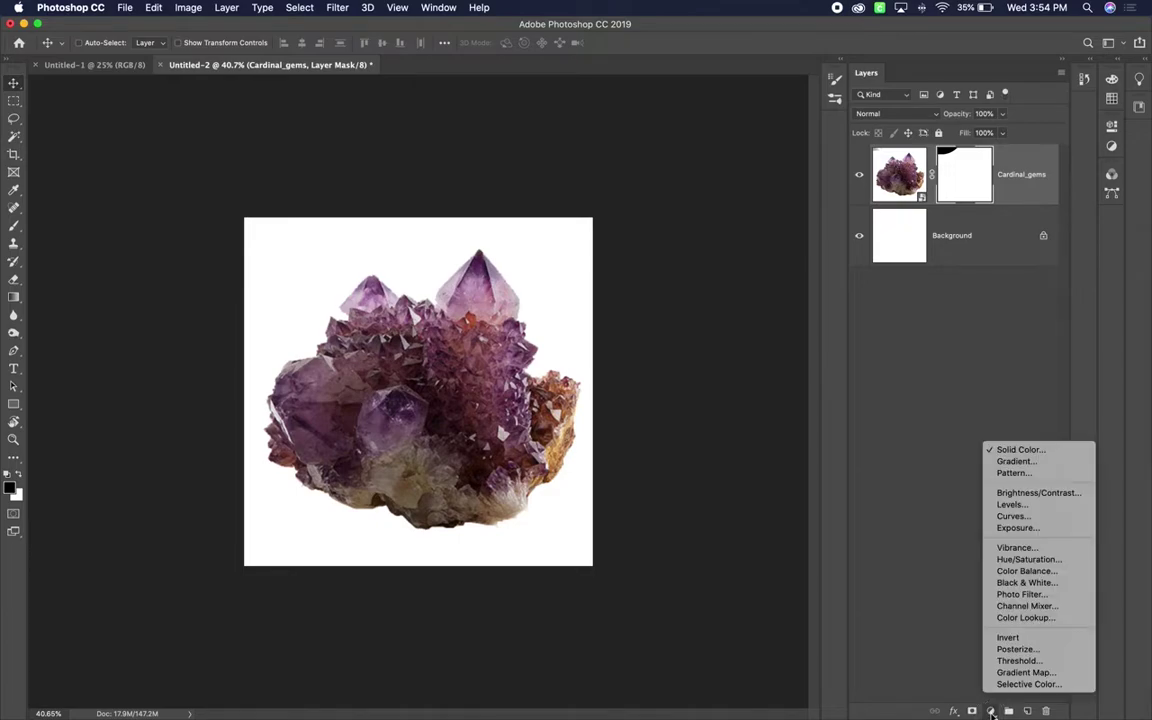
left_click(1022, 582)
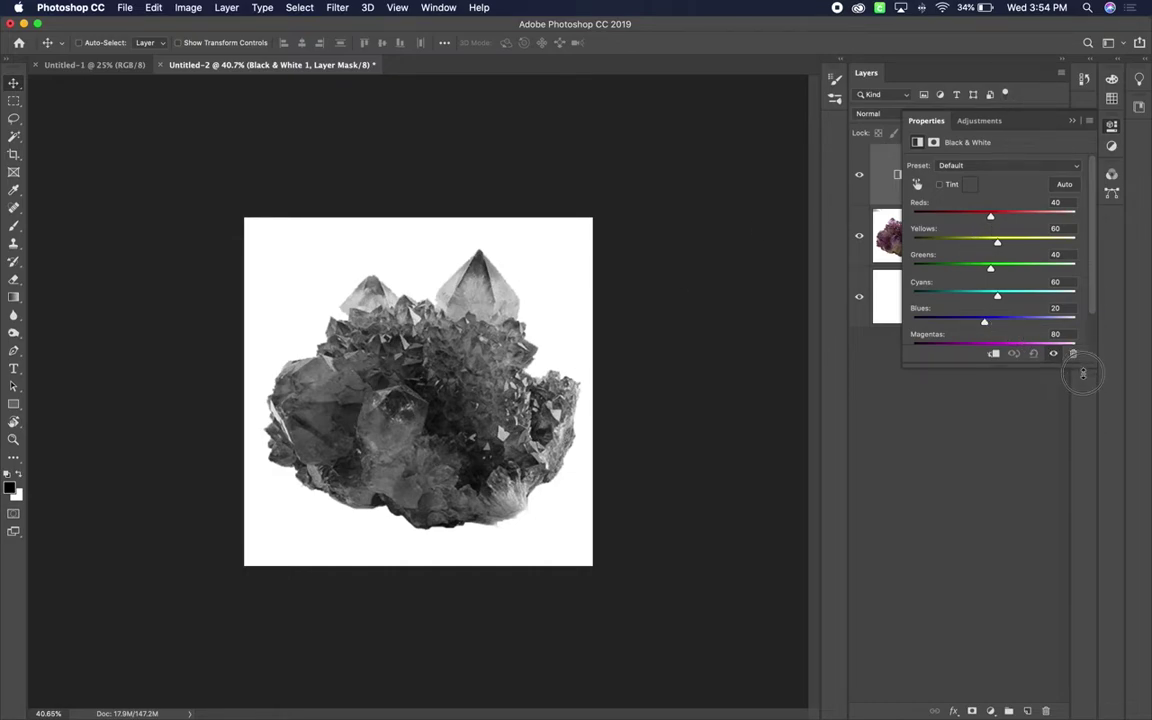
left_click_drag(1083, 368, 1083, 422)
left_click_drag(1004, 350, 959, 355)
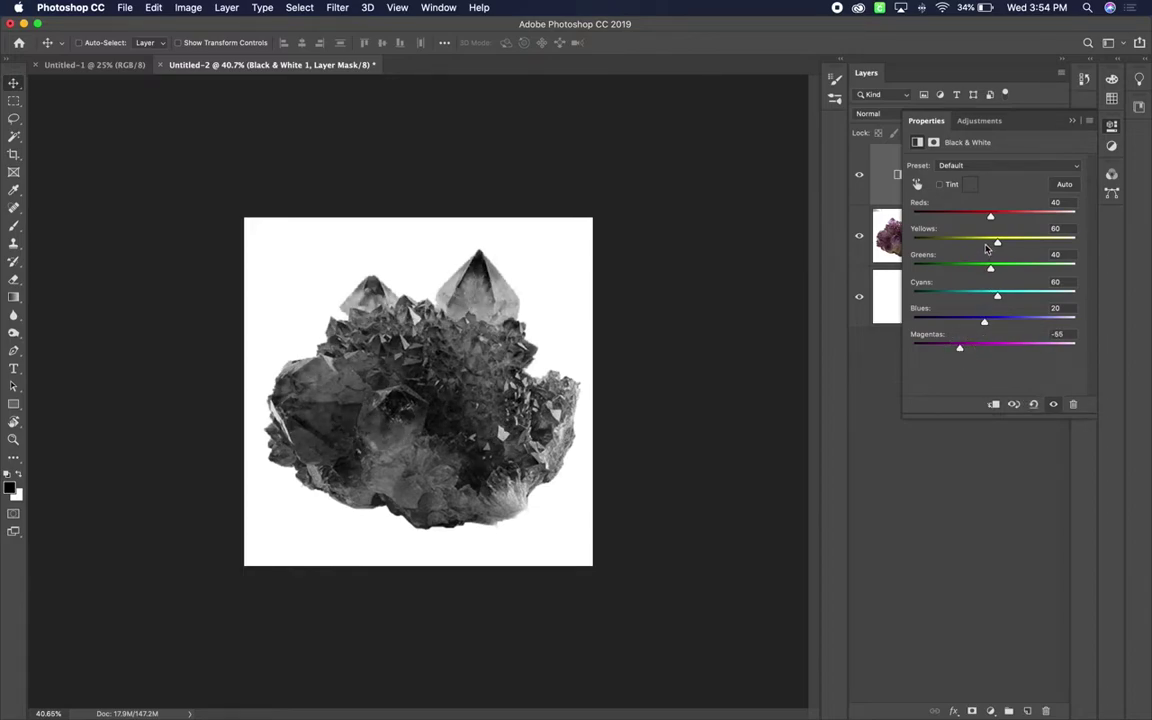
left_click_drag(993, 217, 1013, 218)
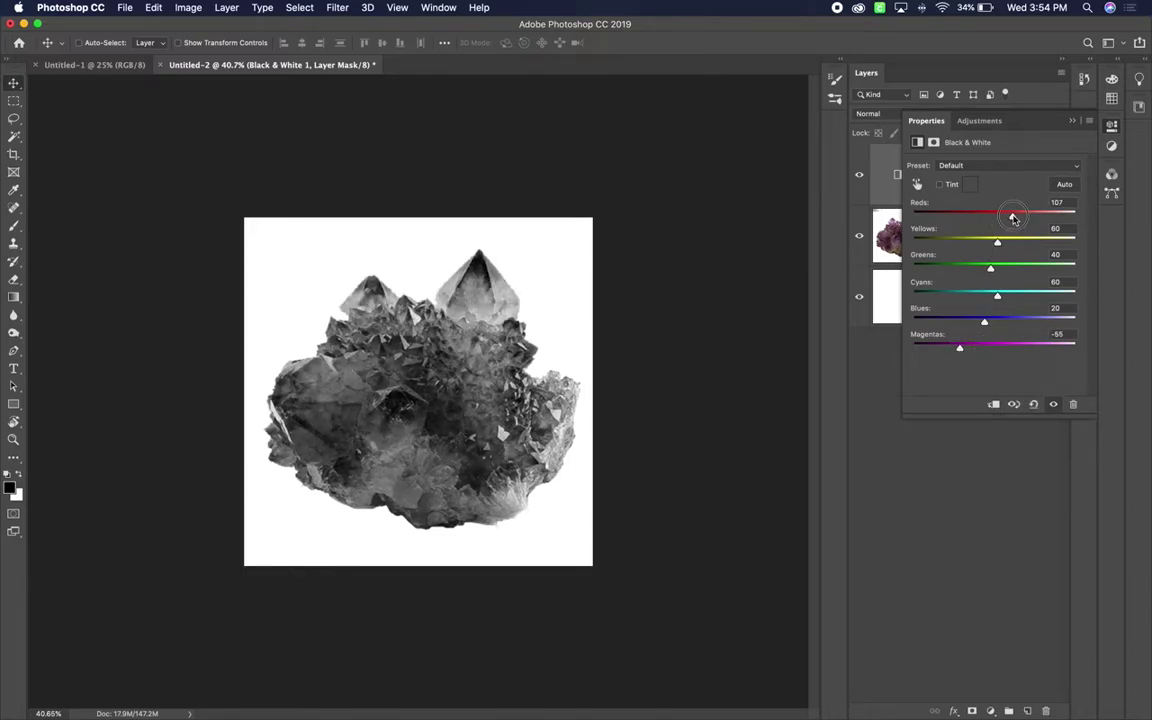
left_click_drag(996, 243, 1022, 218)
key("super+z")
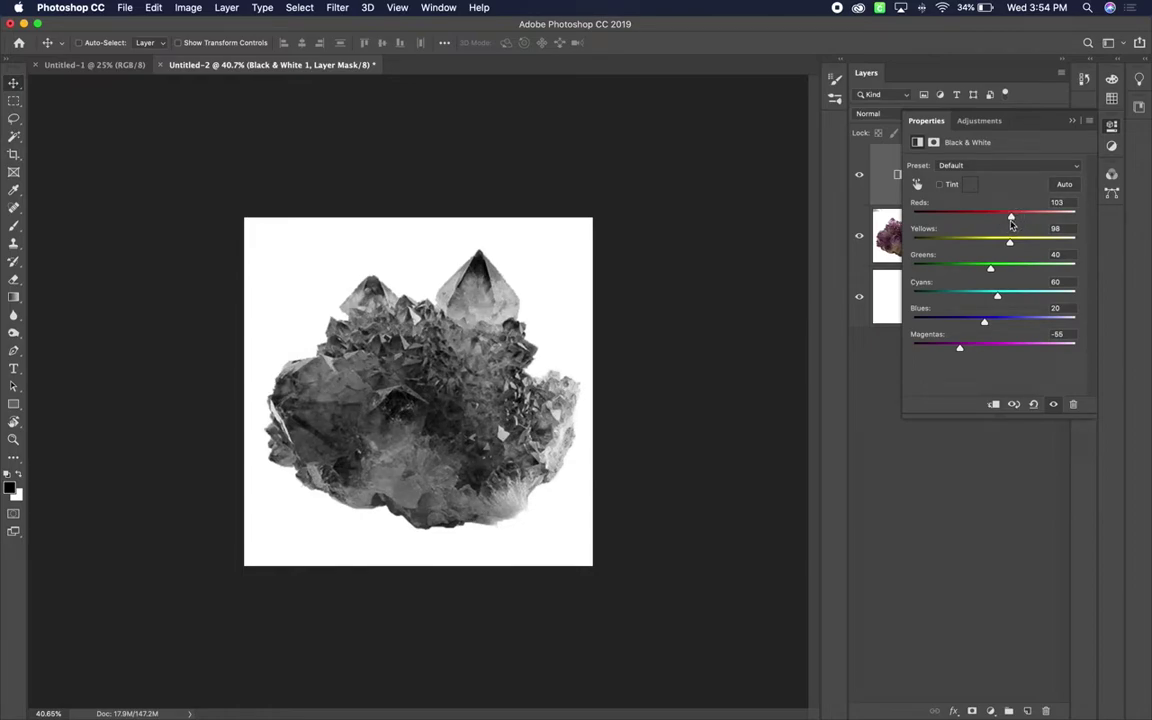
left_click_drag(960, 349, 938, 351)
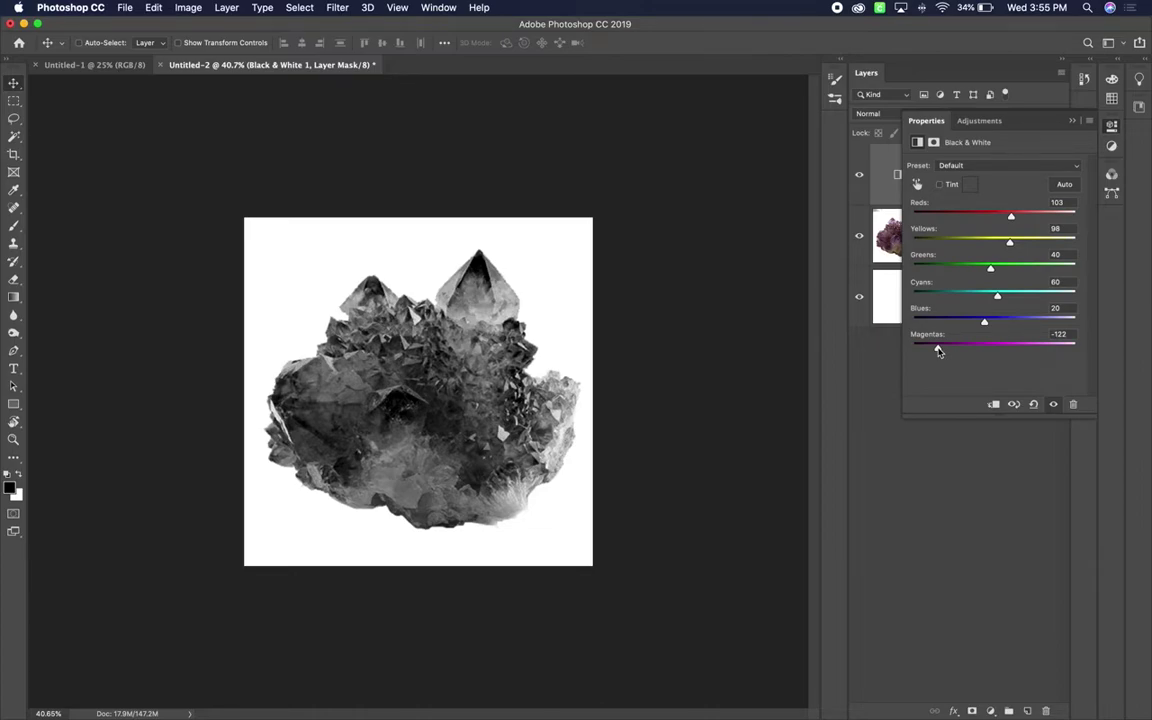
left_click(964, 115)
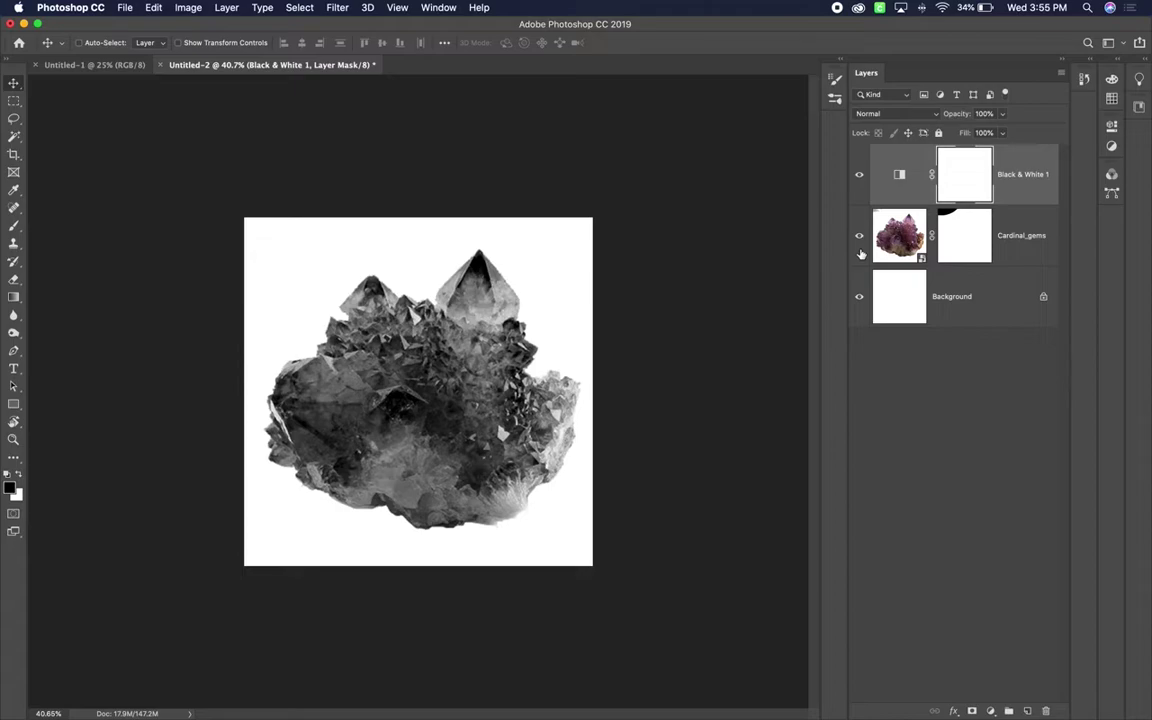
Select all three layers and use Merge Visible to combine them into one Background layer.
left_click(1061, 74)
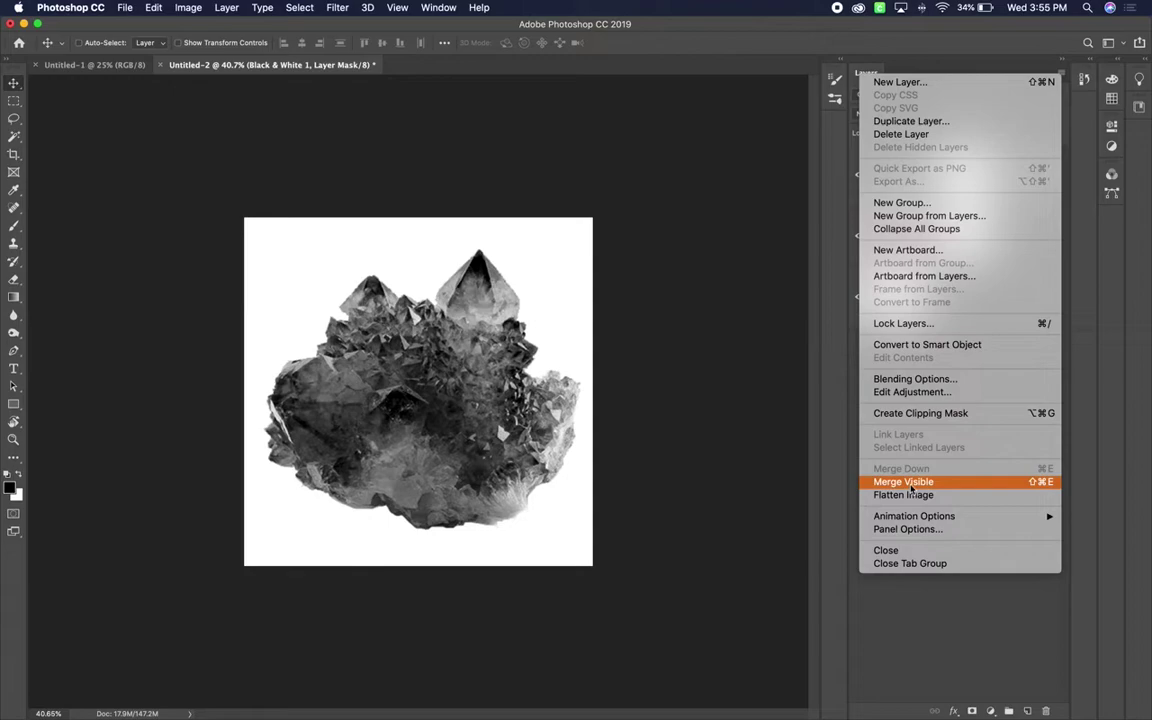
left_click(905, 583)
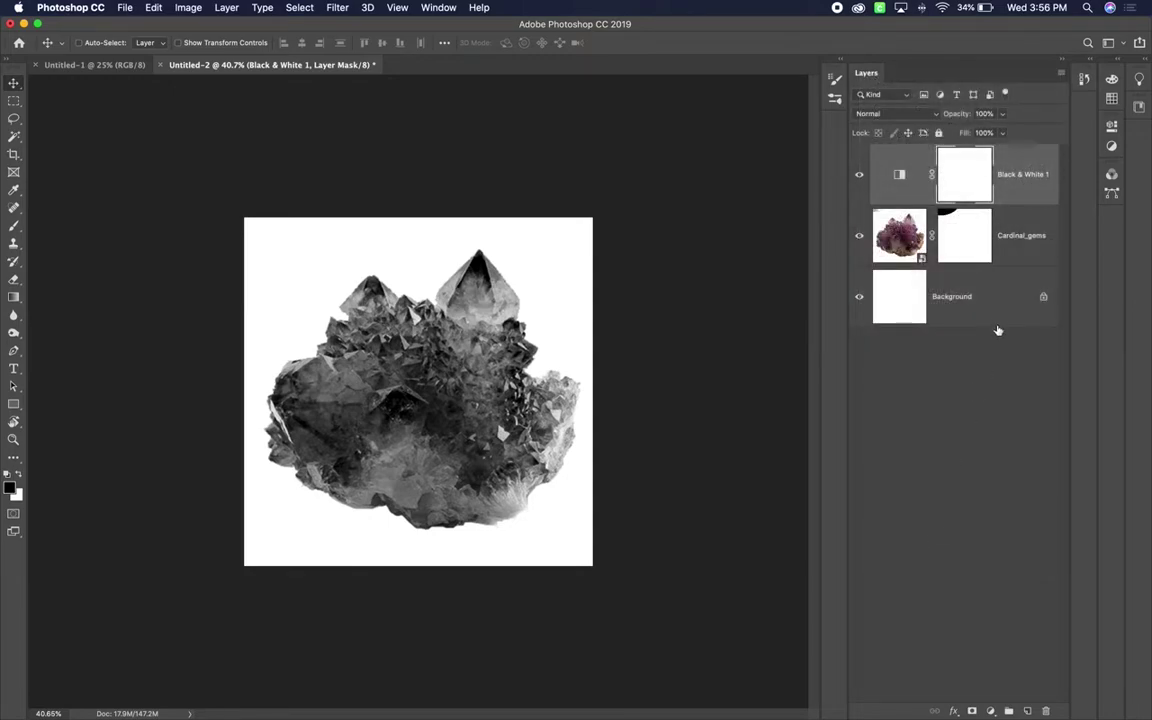
left_click(997, 317, "shift")
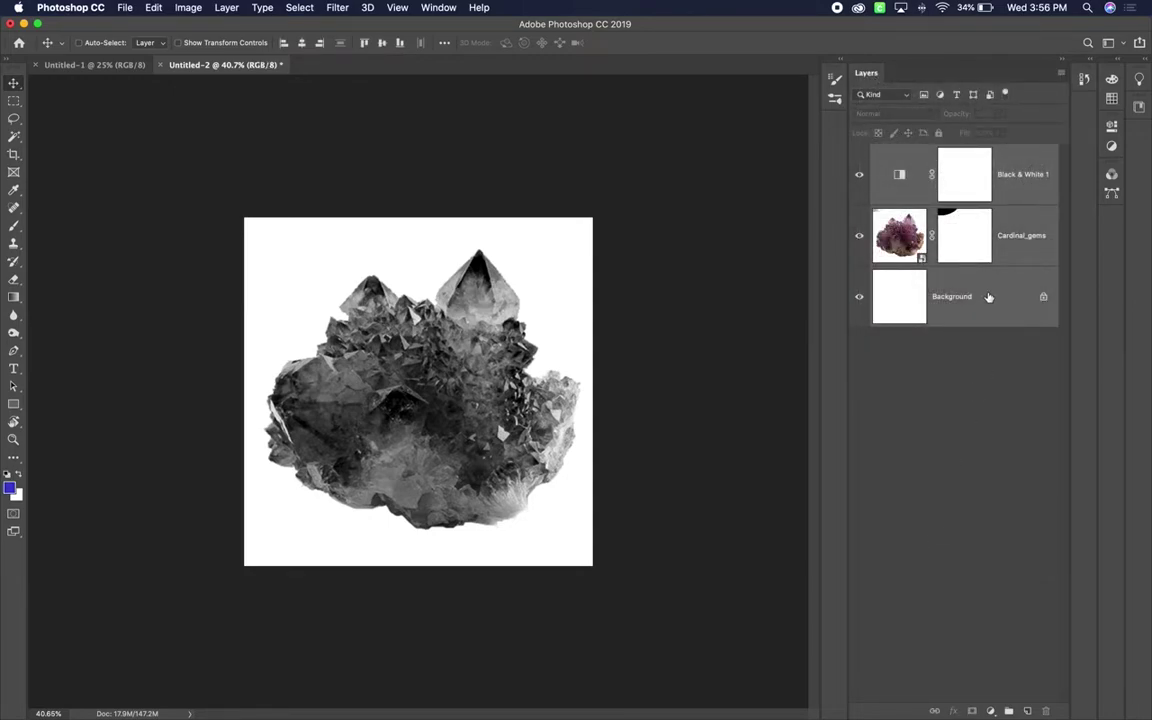
right_click(988, 297)
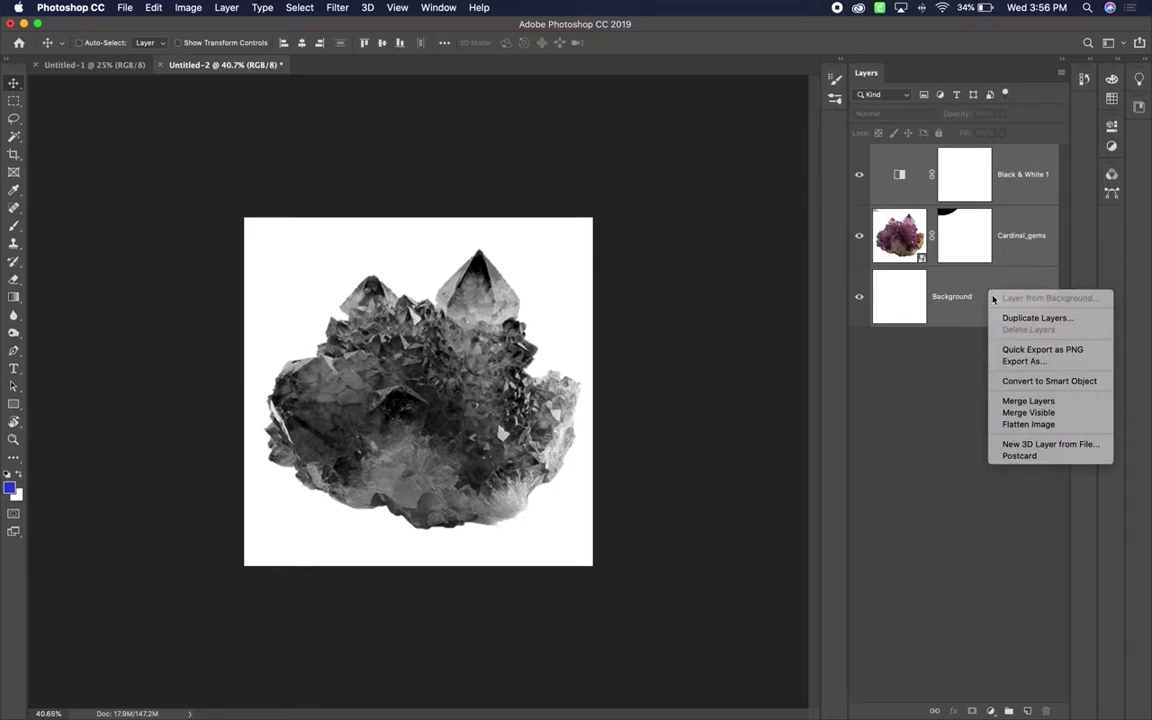
left_click(1024, 414)
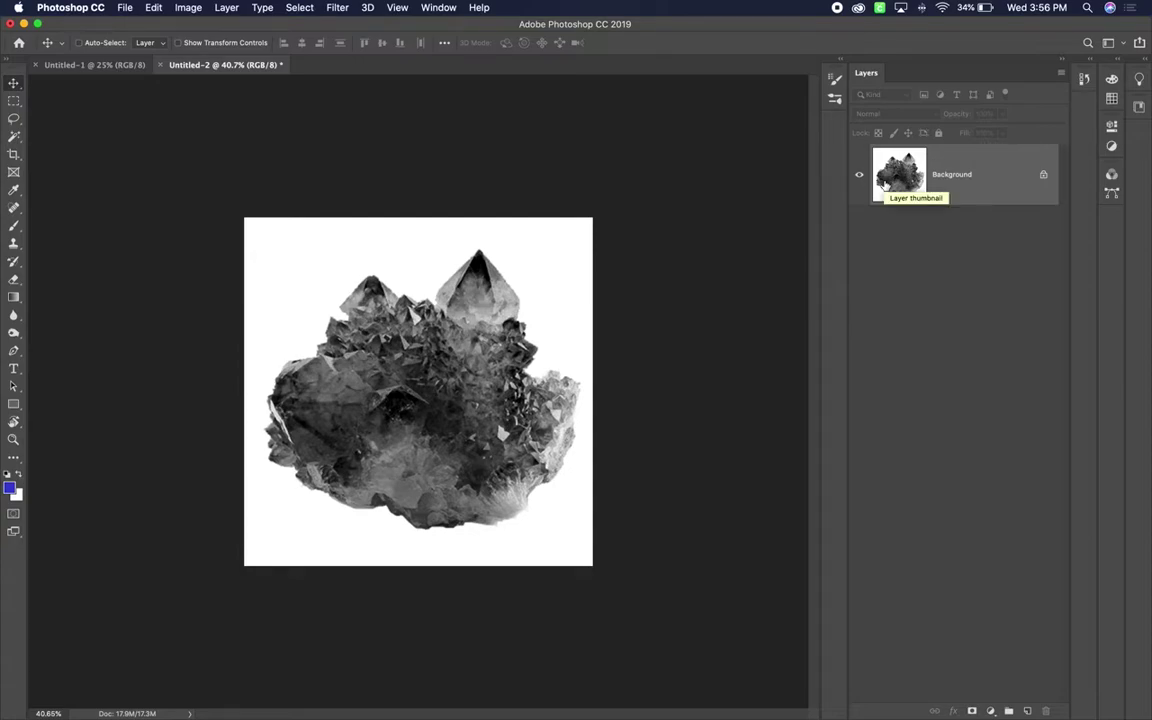
Select the whole greyscale image and define it as a brush preset named 'Crystal'.
left_click(885, 184, "super")
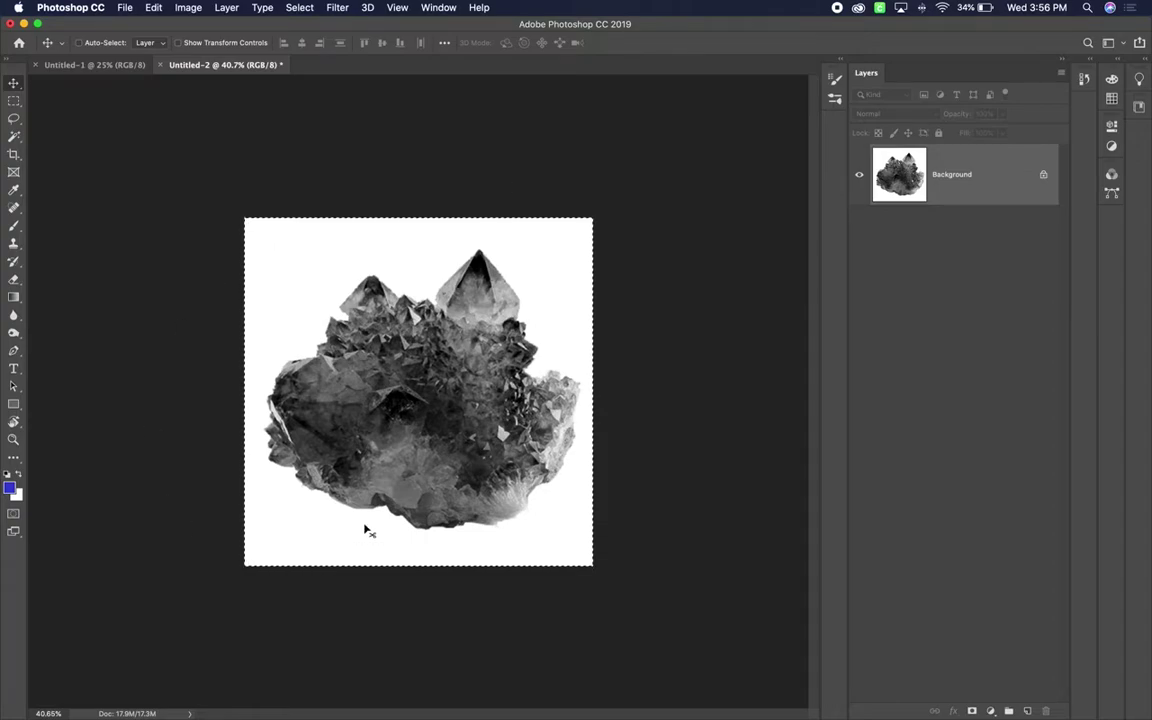
left_click(288, 9)
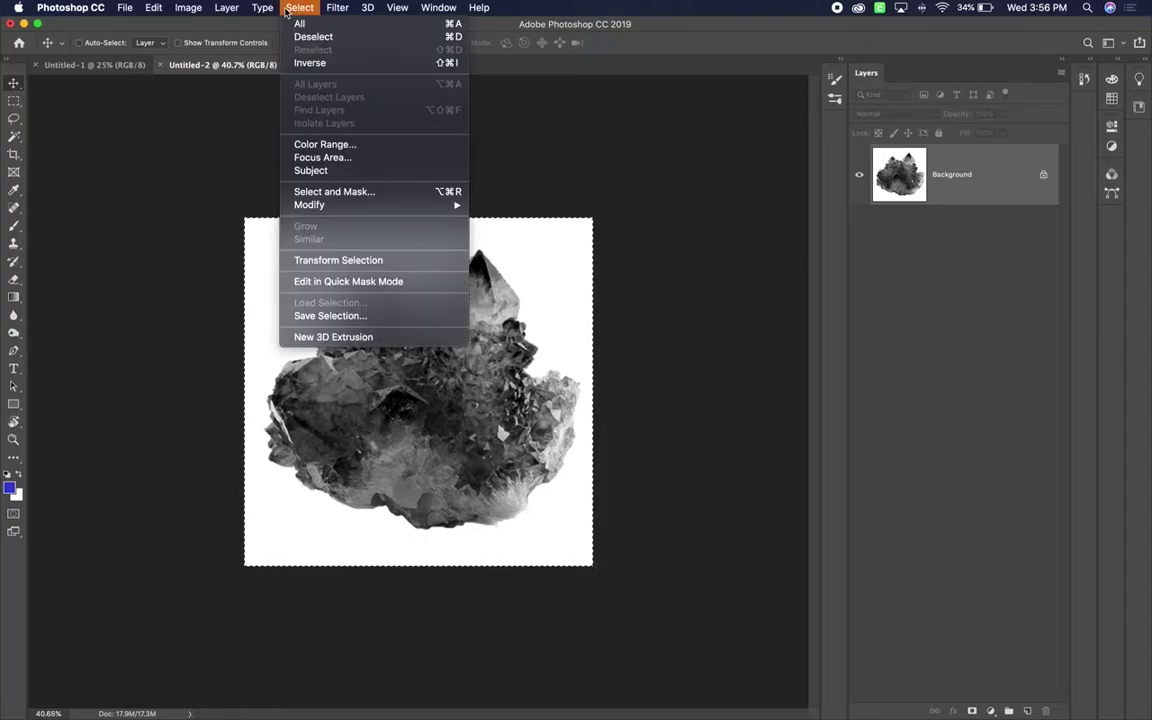
left_click(159, 98)
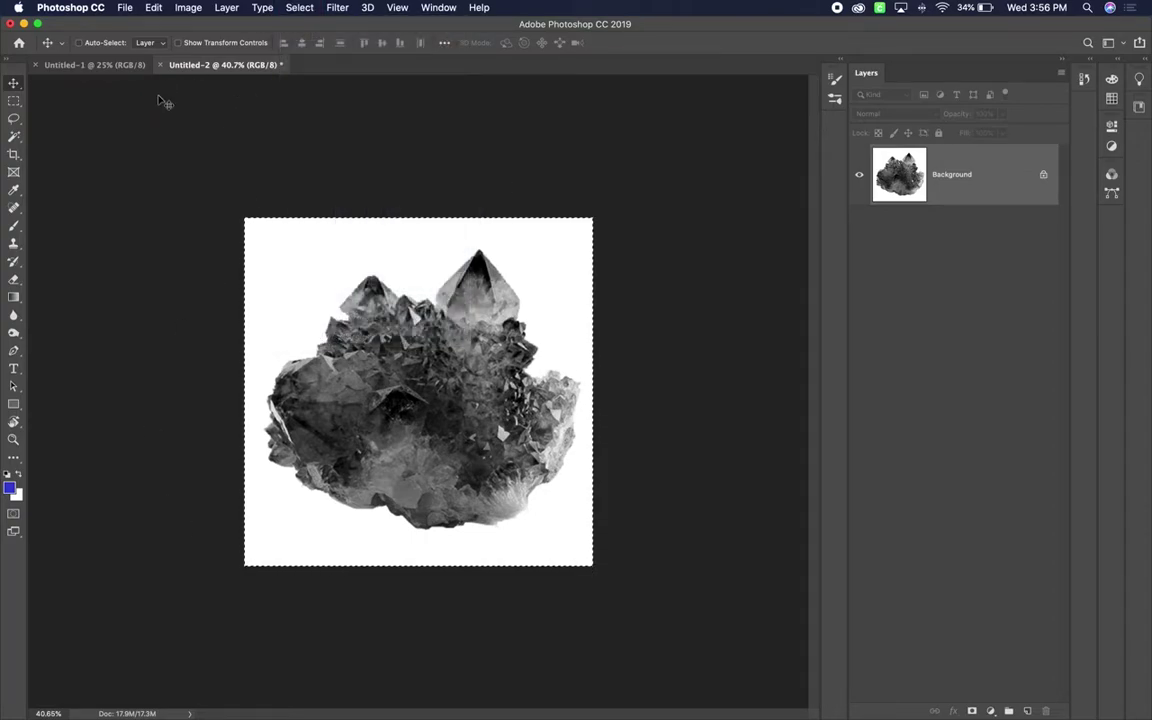
left_click(127, 9)
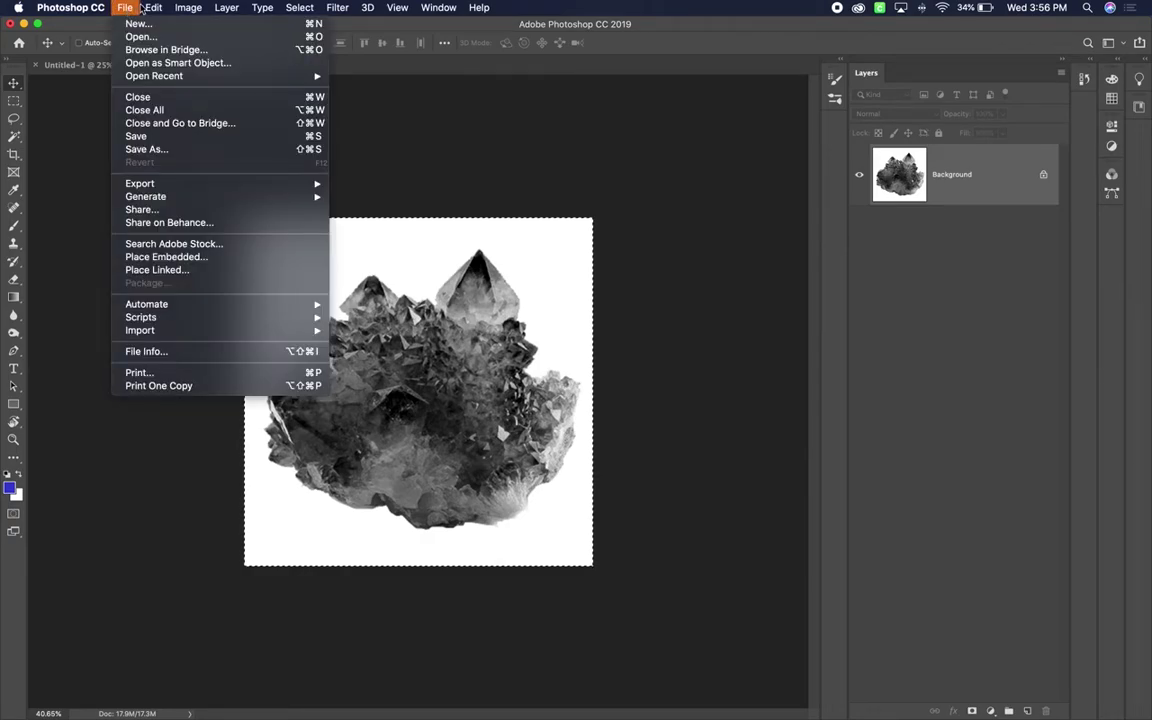
mouse_move(151, 8)
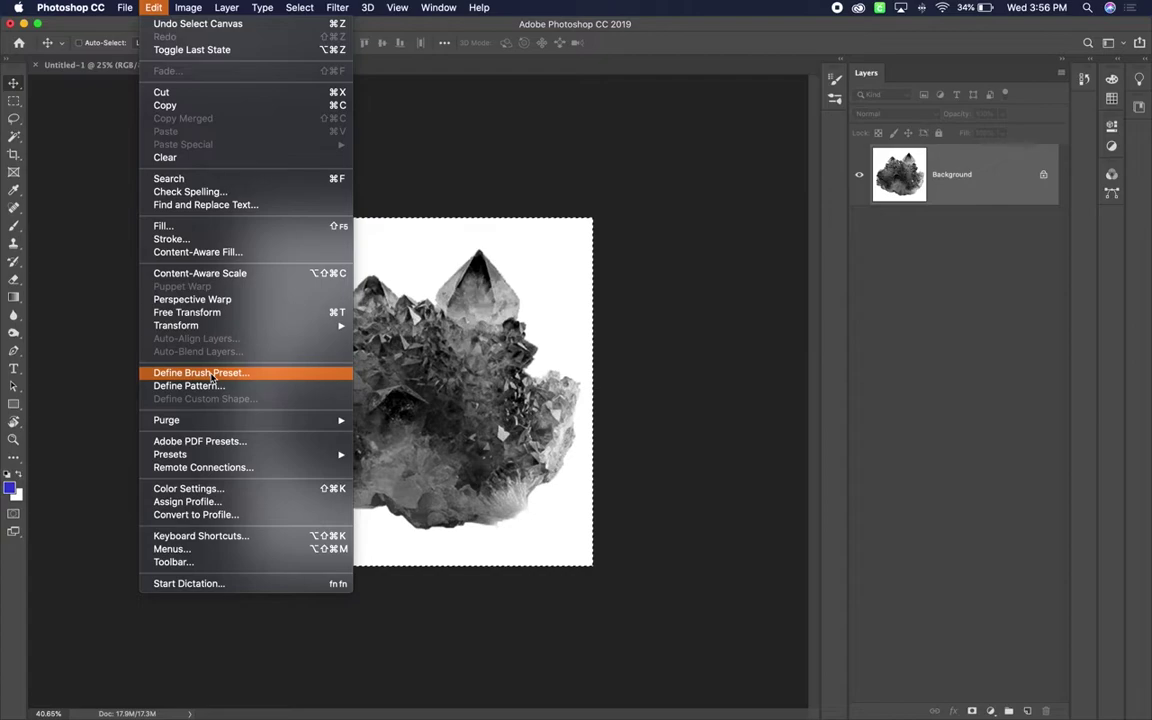
left_click(210, 373)
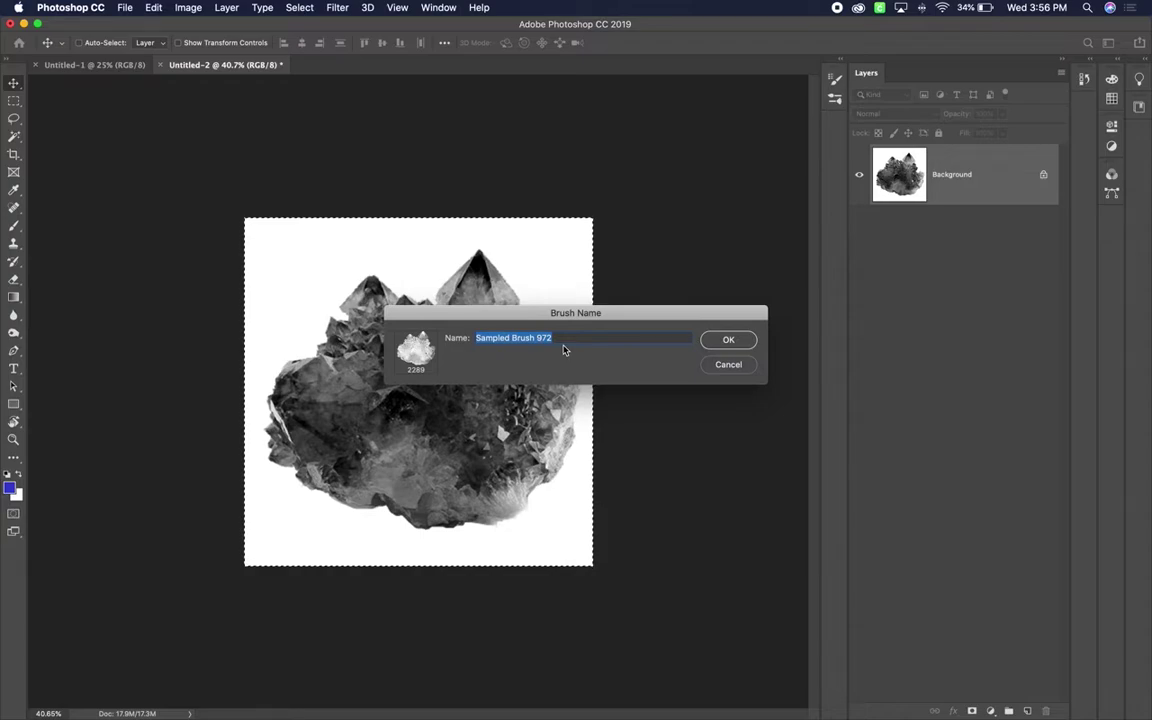
type("Crystal")
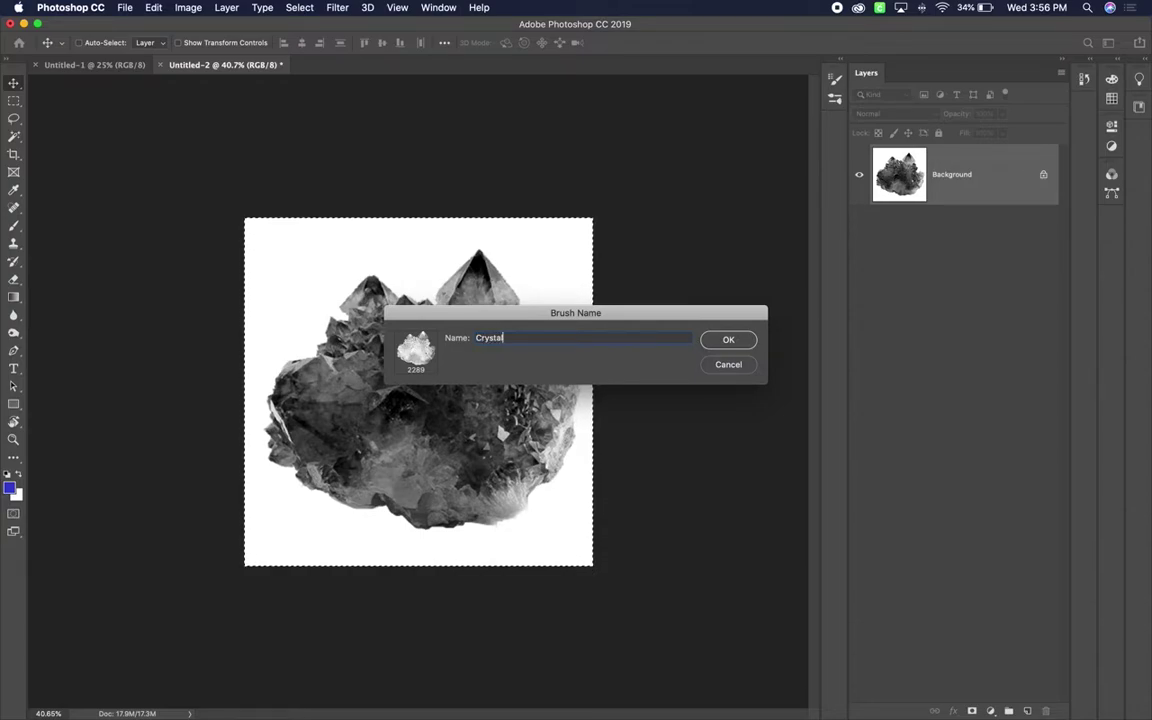
left_click(728, 339)
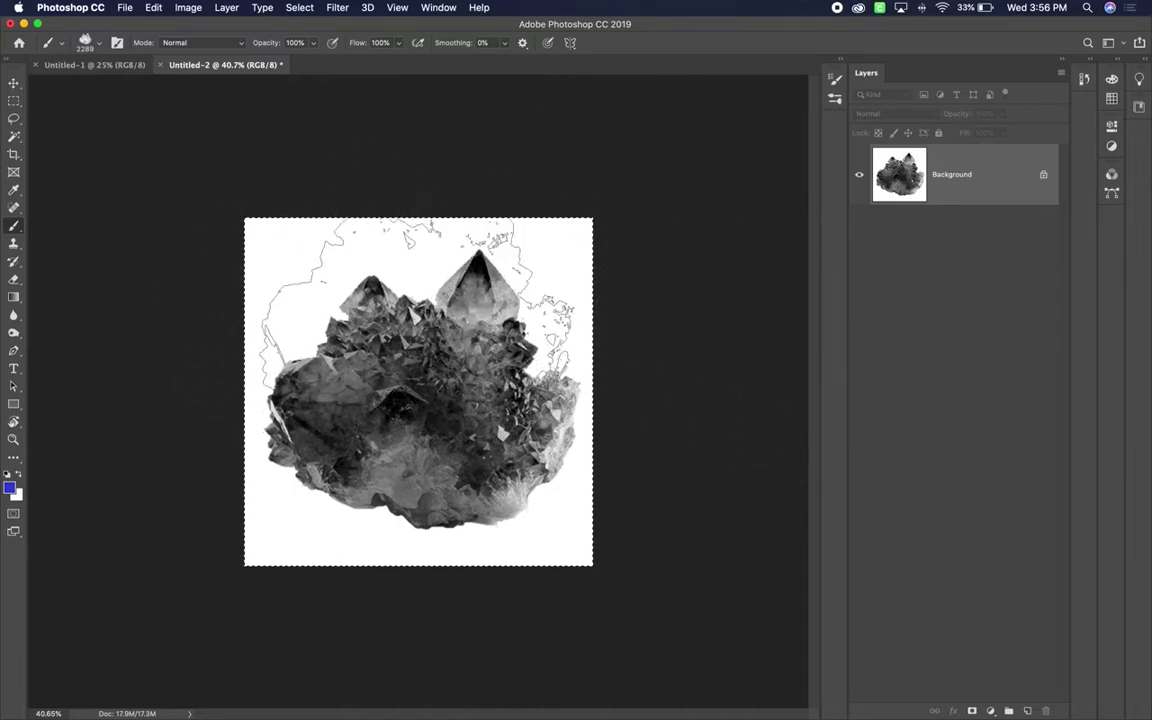
Stamp a blue Crystal cluster on the blank Untitled-1 document and bring up the foreground colour picker.
left_click(90, 64)
left_click(311, 308)
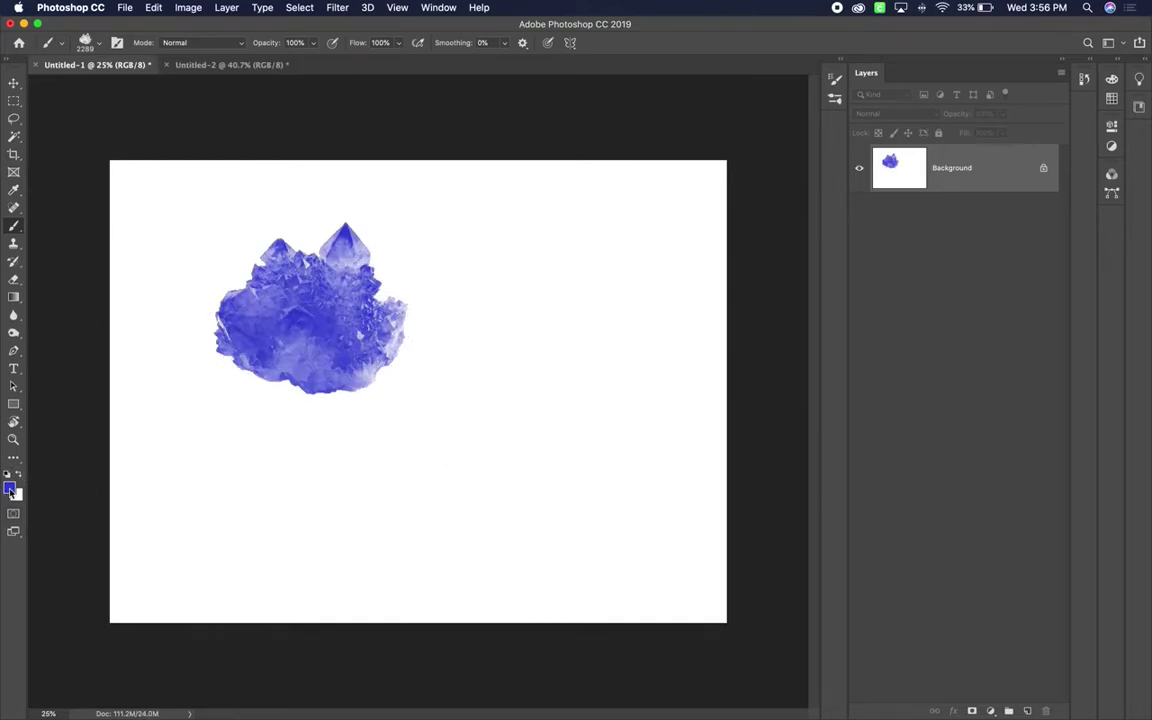
left_click(9, 488)
Set the foreground colour to olive green (7c882e).
left_click(722, 482)
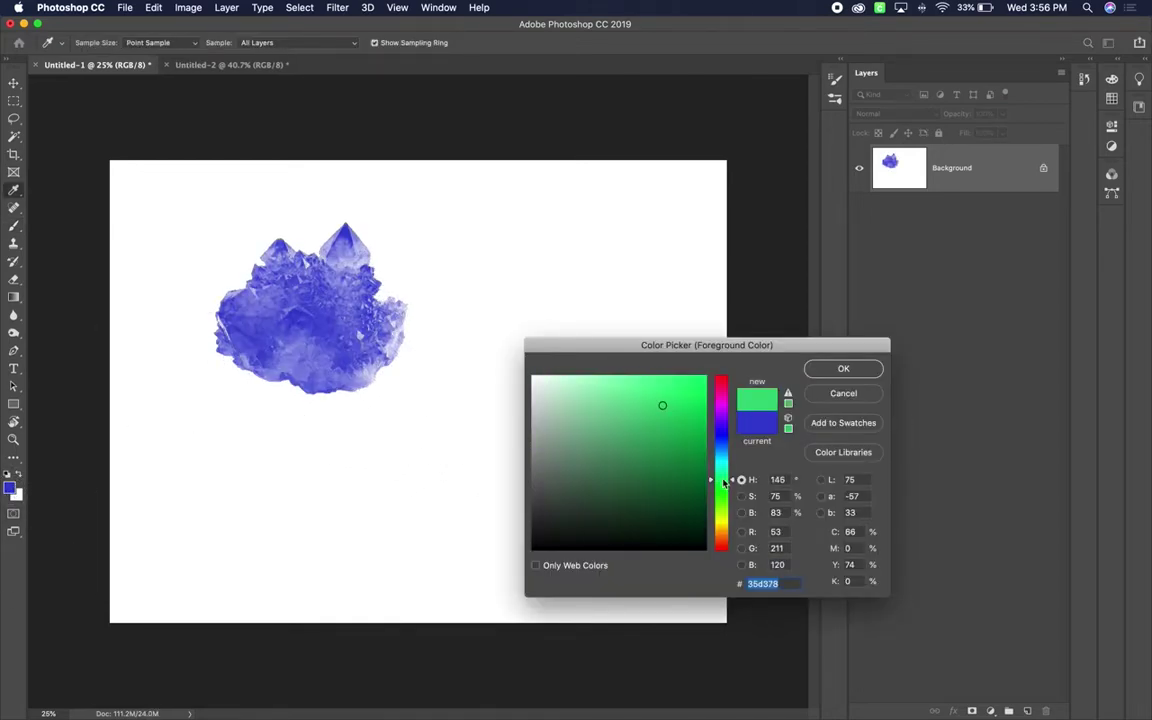
left_click(718, 517)
left_click(645, 458)
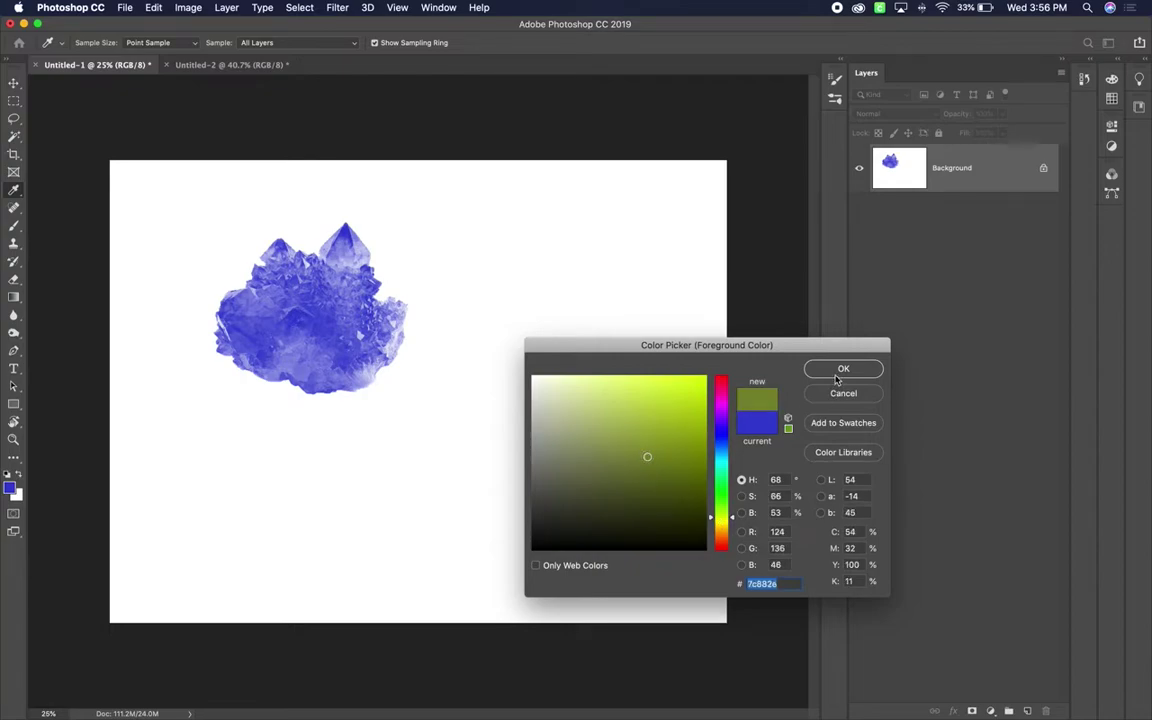
key("Return")
Stamp an olive crystal beside the blue one, paint olive over most of the canvas, then pick teal.
left_click(531, 347)
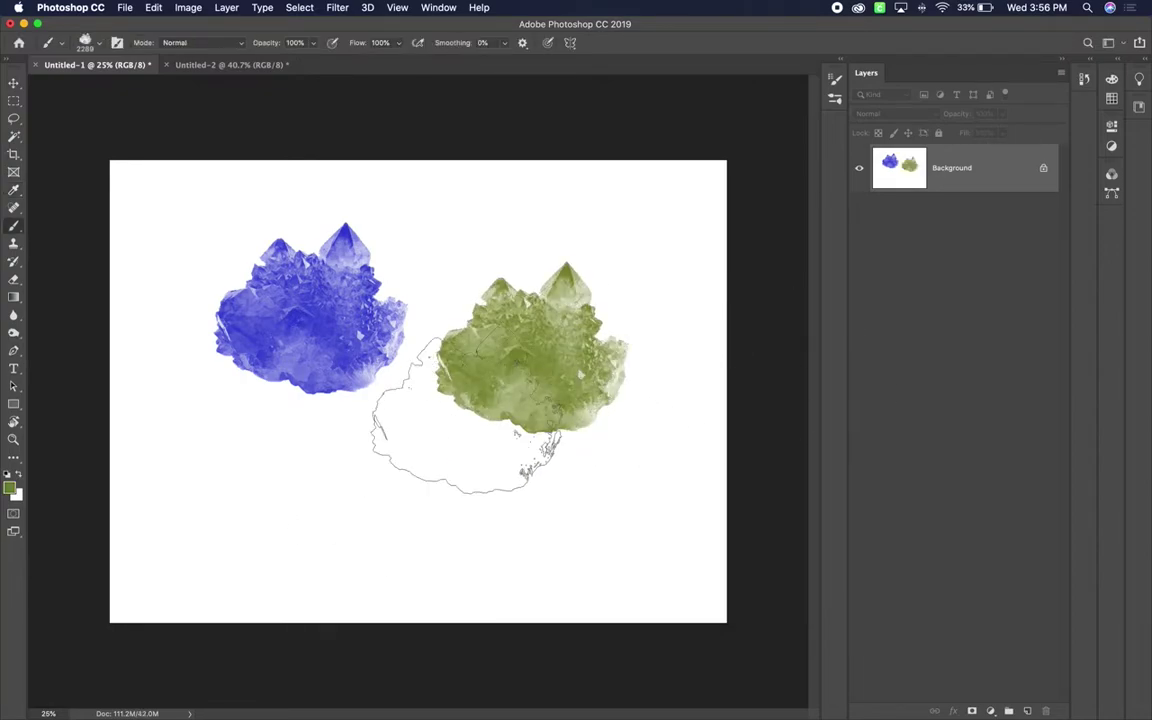
mouse_move(317, 522)
left_mouse_down()
mouse_move(500, 490)
mouse_move(643, 422)
mouse_move(520, 340)
mouse_move(330, 430)
left_mouse_up()
mouse_move(255, 460)
left_mouse_down()
mouse_move(283, 244)
mouse_move(116, 283)
mouse_move(116, 347)
mouse_move(175, 470)
left_mouse_up()
left_click(10, 487)
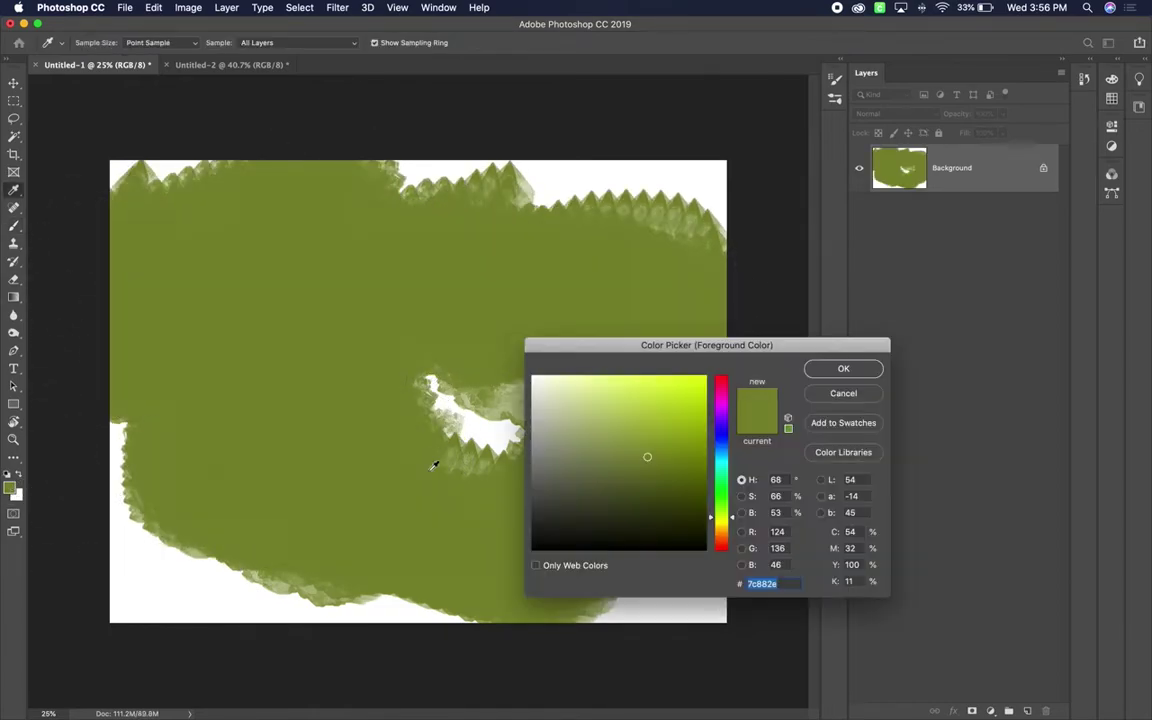
left_click(721, 464)
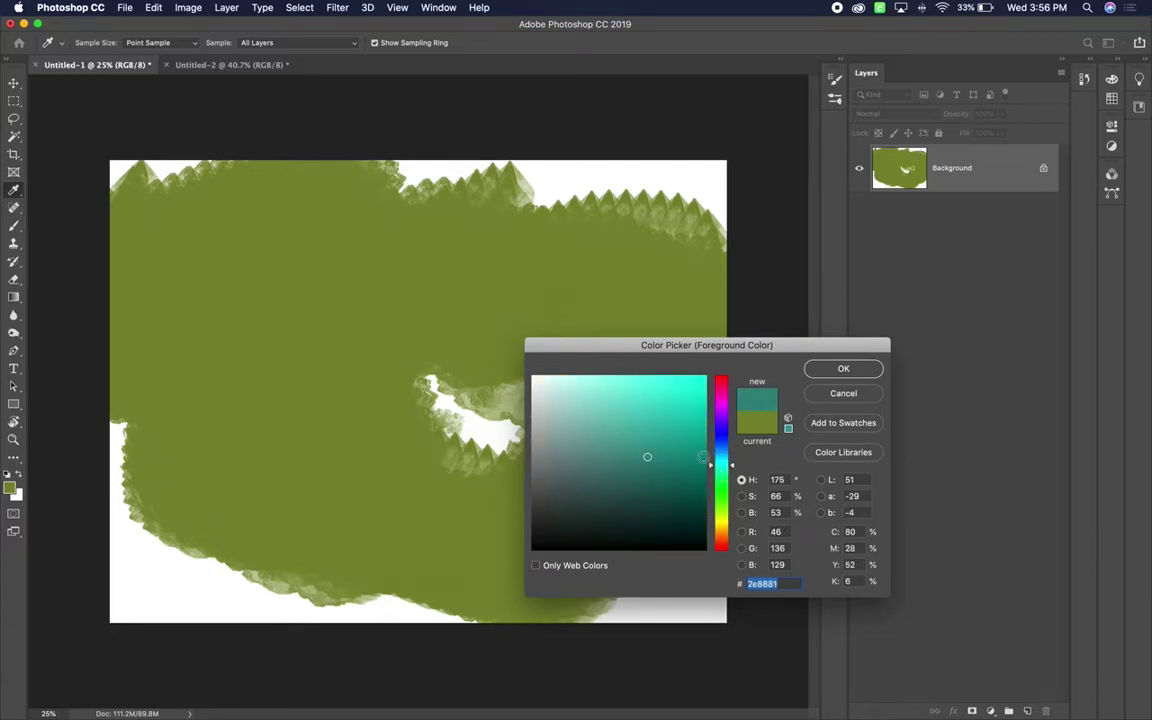
Stamp three large teal crystals, shrink the brush to 800 px, and stamp three smaller ones.
left_click(850, 368)
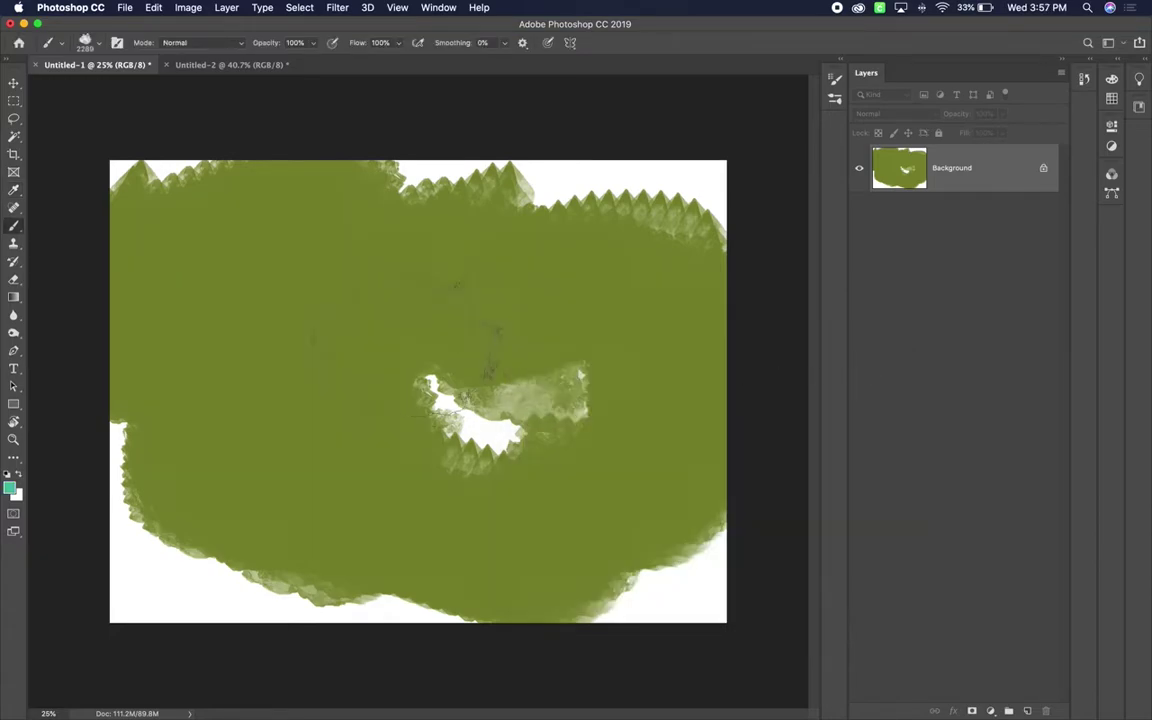
left_click(310, 300)
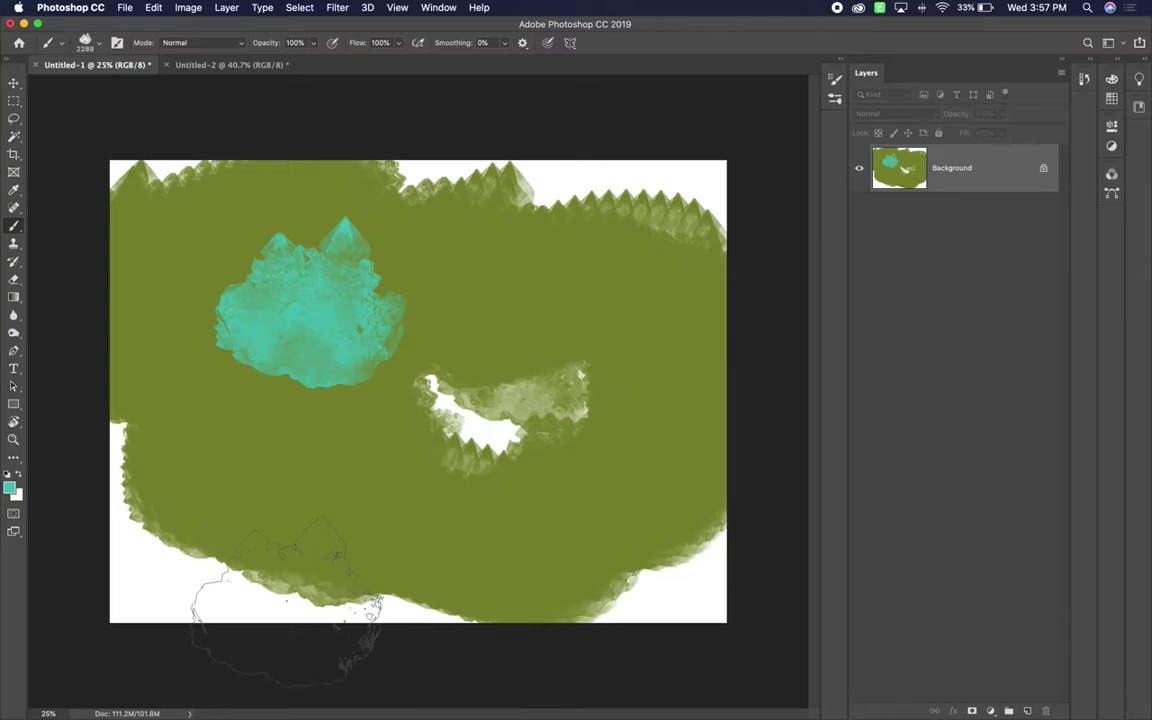
left_click(291, 504)
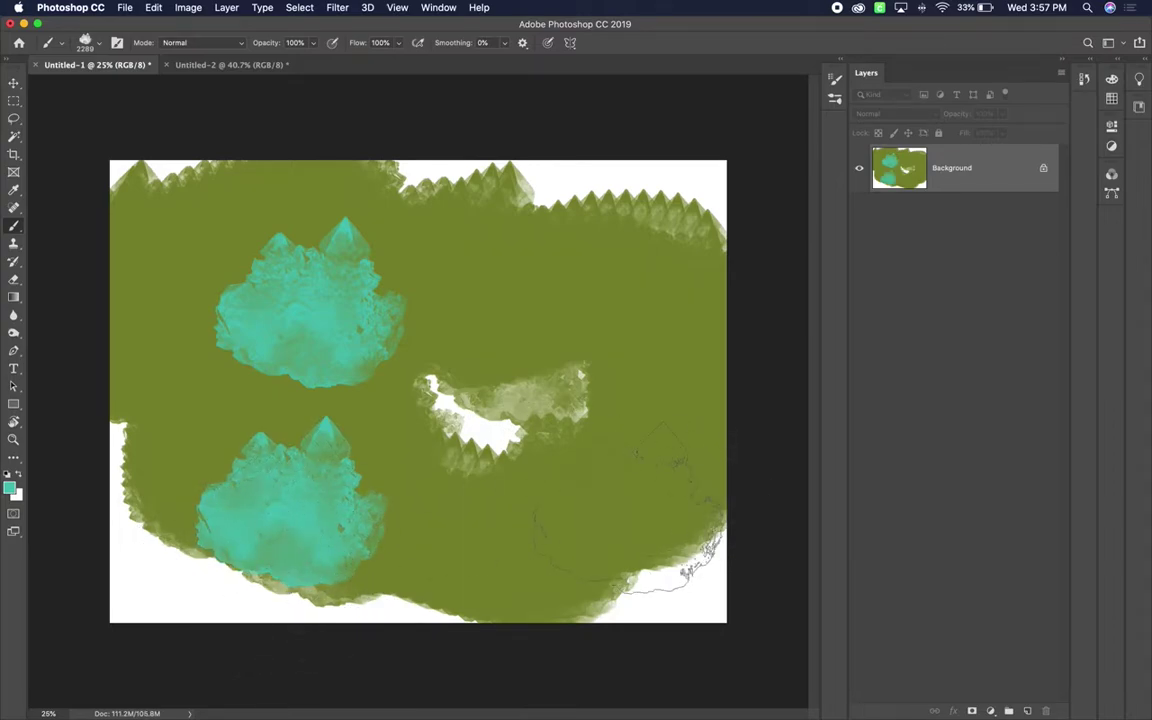
left_click(627, 509)
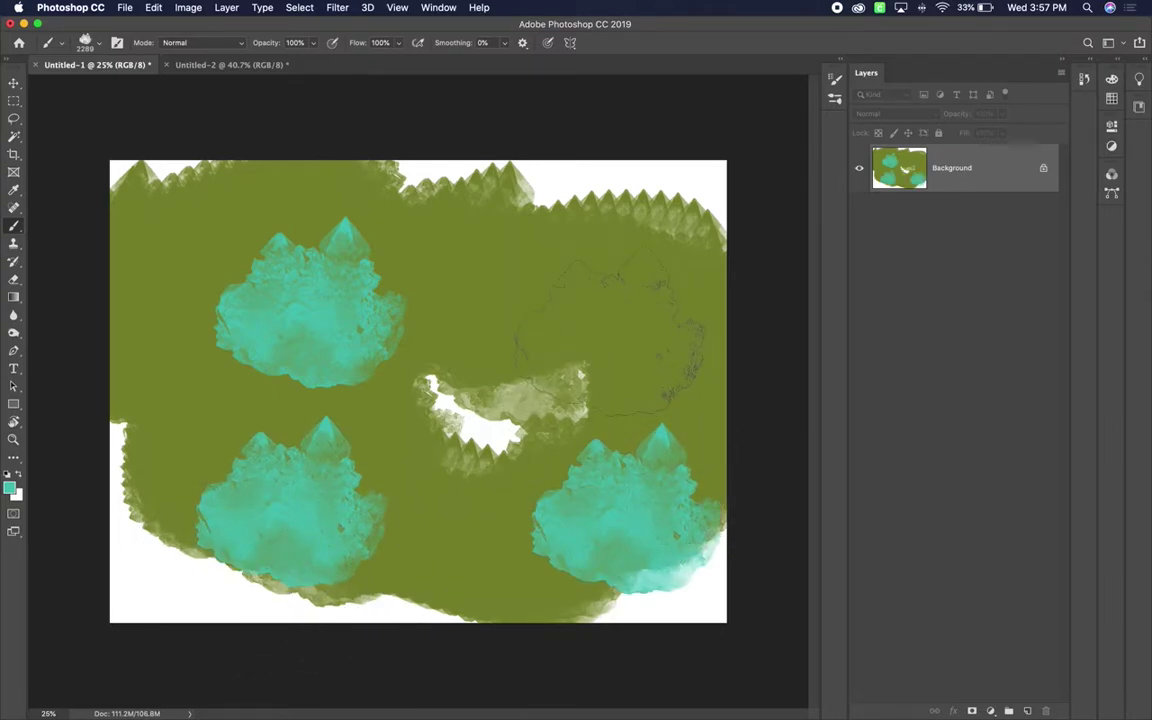
key("bracketleft")
key("bracketleft")
key("bracketleft")
key("bracketleft")
key("bracketleft")
key("bracketleft")
key("bracketleft")
key("bracketleft")
key("bracketleft")
key("bracketleft")
key("bracketleft")
key("bracketleft")
key("bracketleft")
key("bracketleft")
left_click(529, 300)
left_click(401, 393)
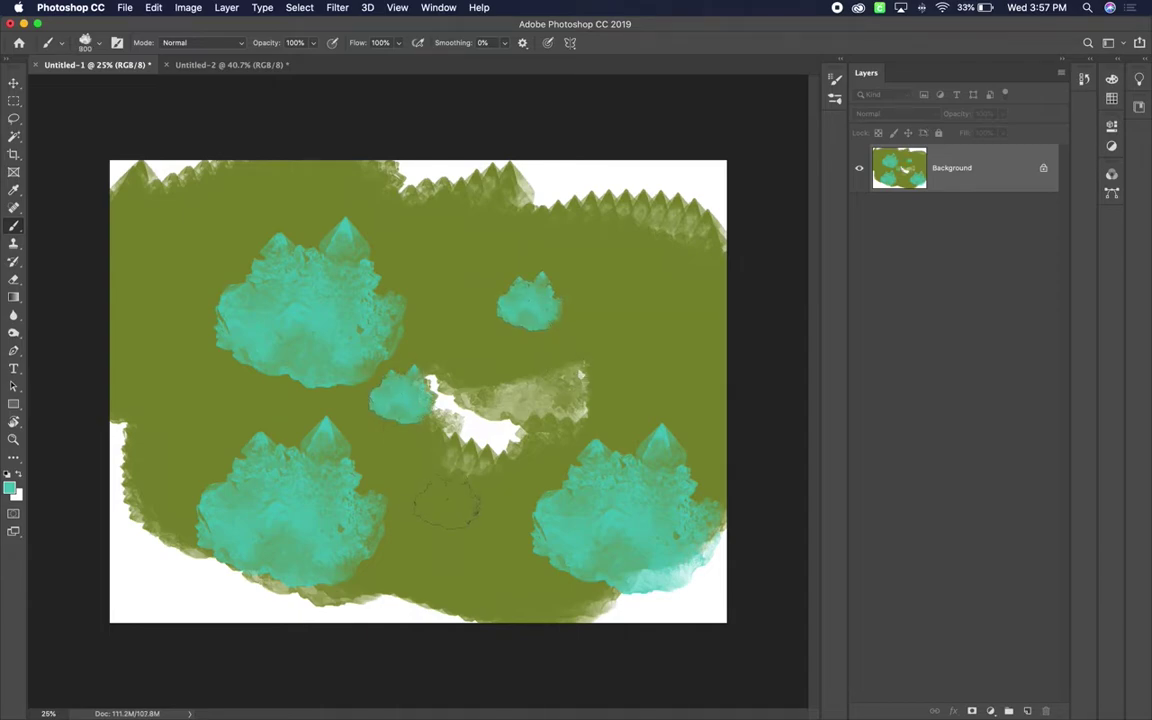
left_click(448, 498)
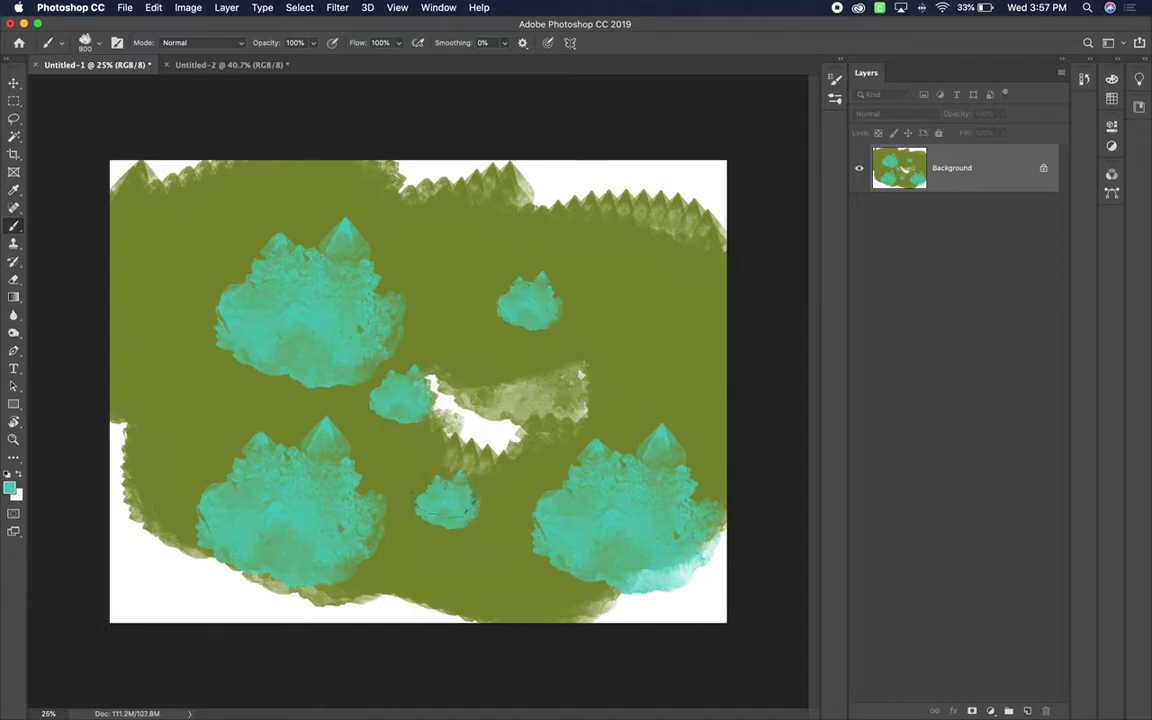
Scatter more small teal crystals around the edges, brush teal down the left side, and switch to Chrome.
left_click(86, 40)
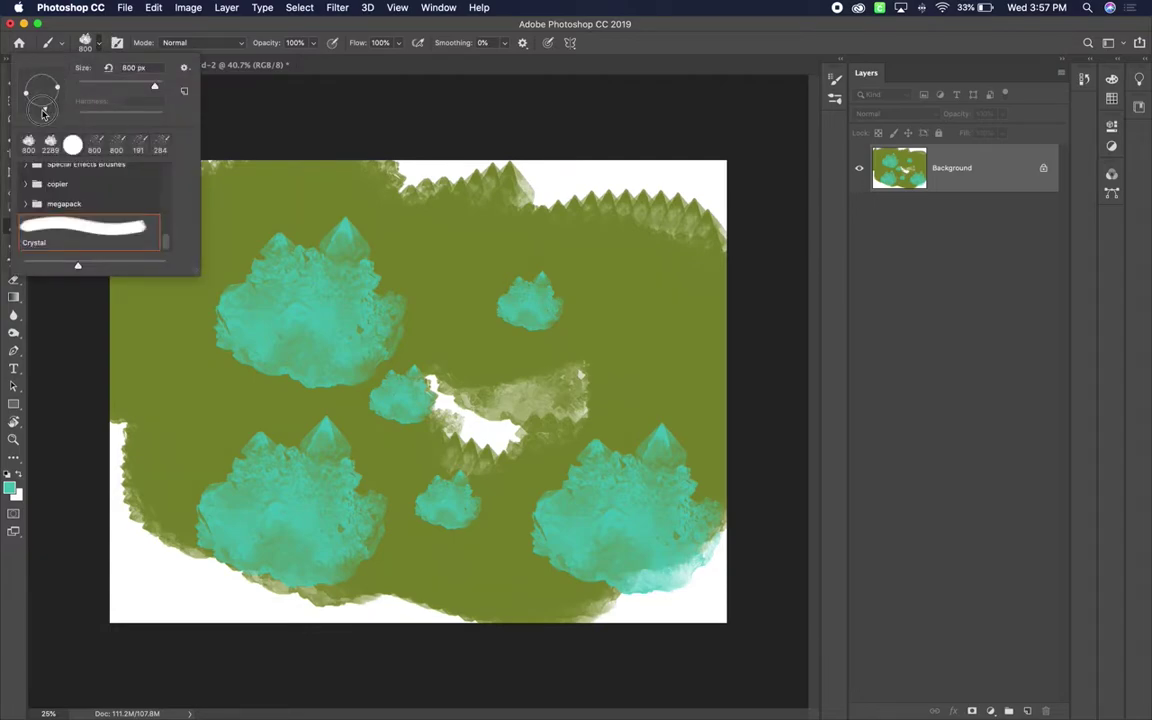
left_click(99, 43)
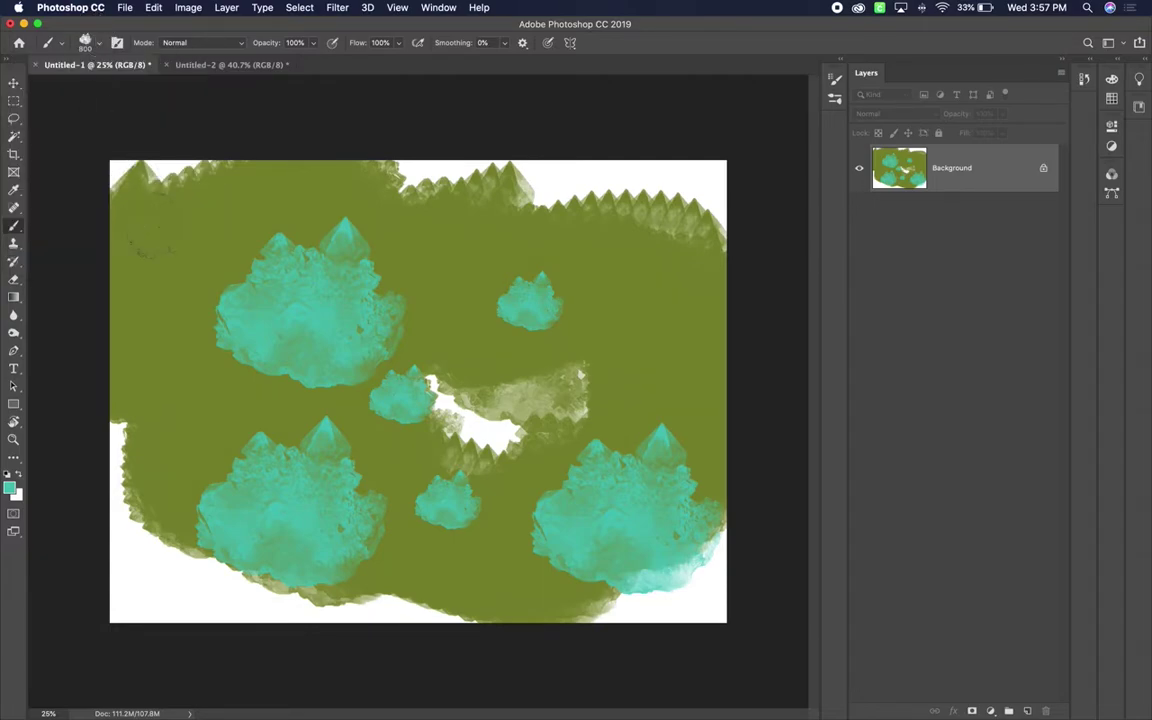
left_click(162, 240)
left_click(152, 395)
left_click(746, 340)
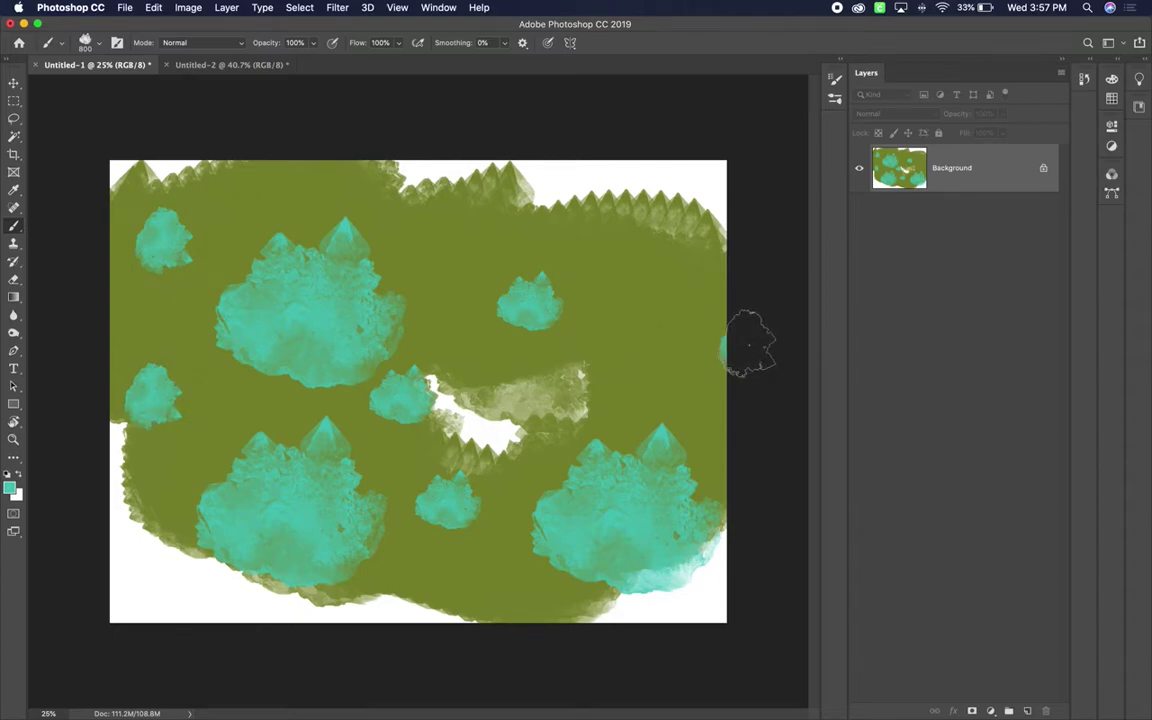
left_click(648, 268)
left_click(457, 190)
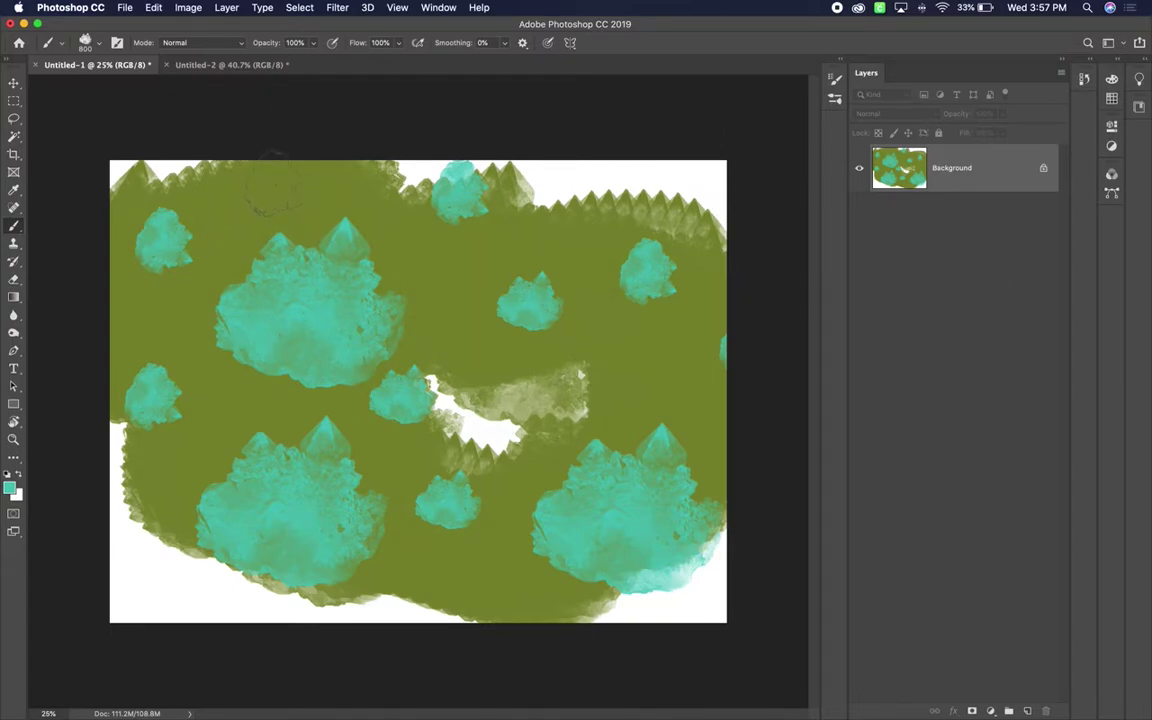
mouse_move(228, 152)
left_mouse_down()
mouse_move(228, 185)
mouse_move(80, 190)
mouse_move(185, 245)
mouse_move(222, 240)
mouse_move(110, 250)
mouse_move(155, 280)
mouse_move(130, 295)
mouse_move(140, 597)
mouse_move(116, 617)
left_mouse_up()
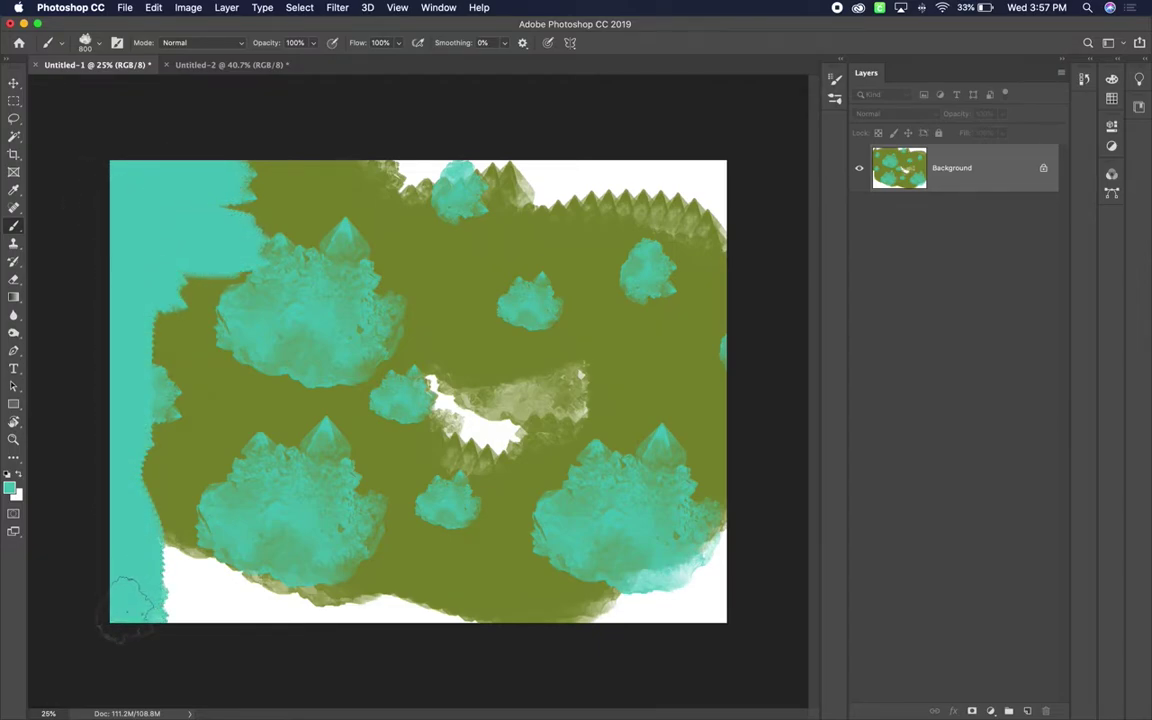
key("super+Tab")
key("super+Tab")
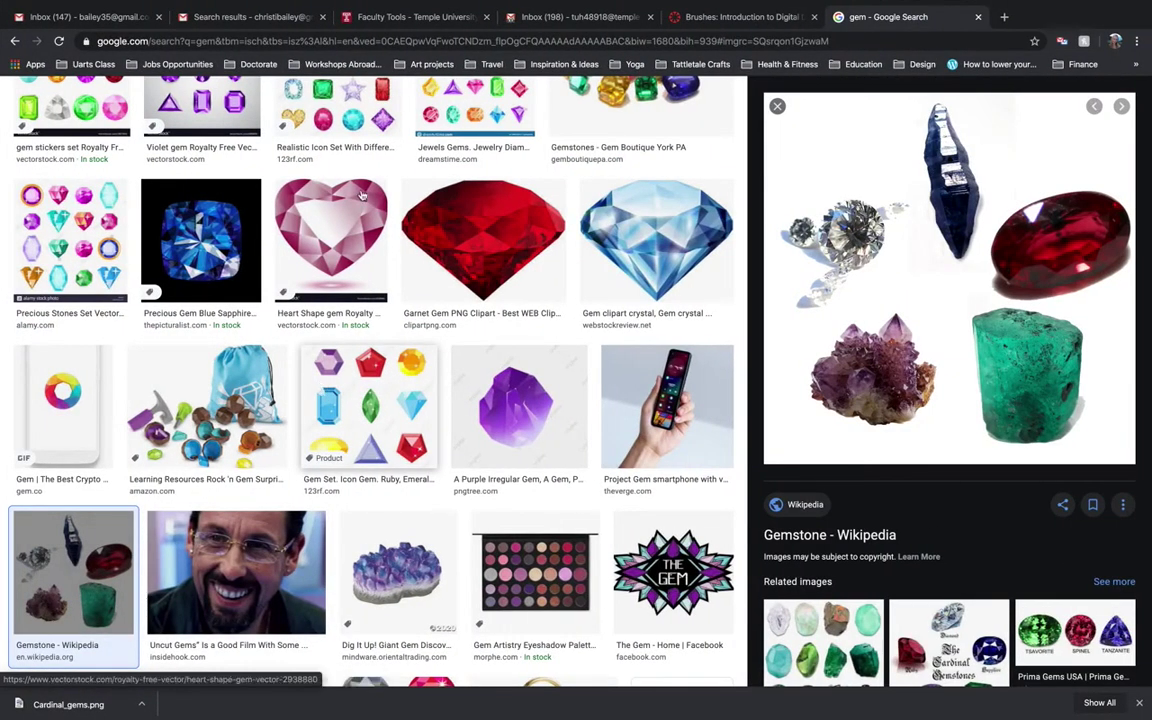
Open the Modules page of the Brushes course in Canvas, then return to Photoshop.
left_click(706, 17)
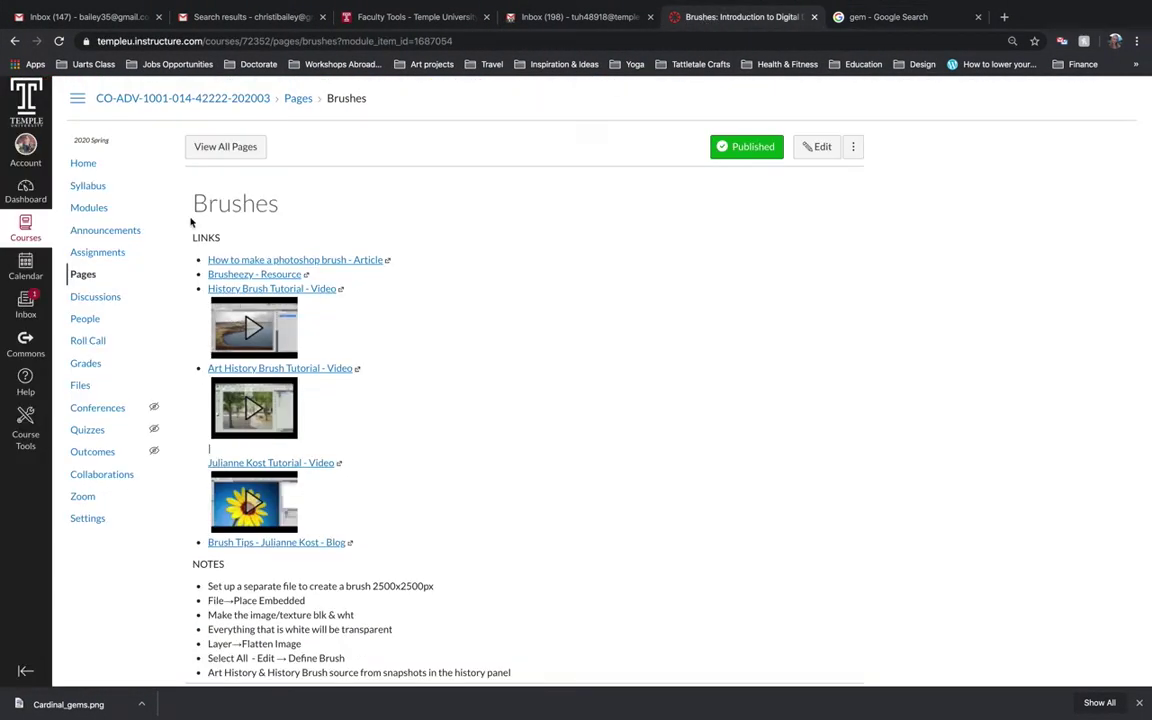
left_click(90, 208)
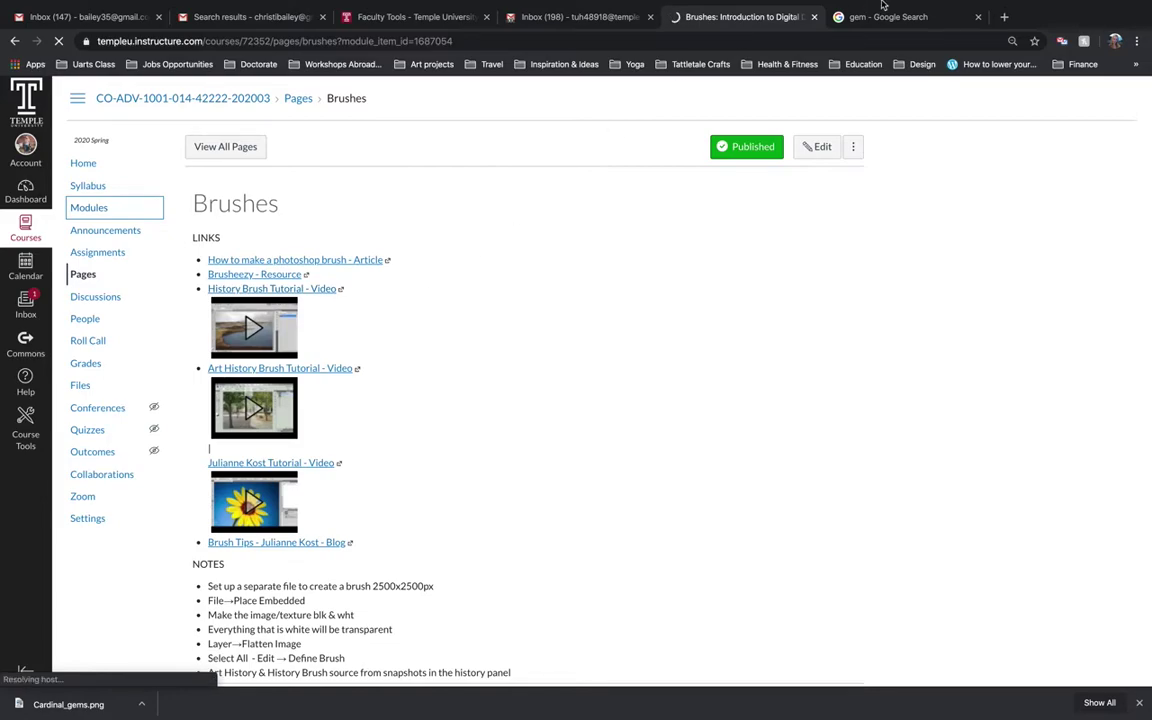
mouse_move(876, 5)
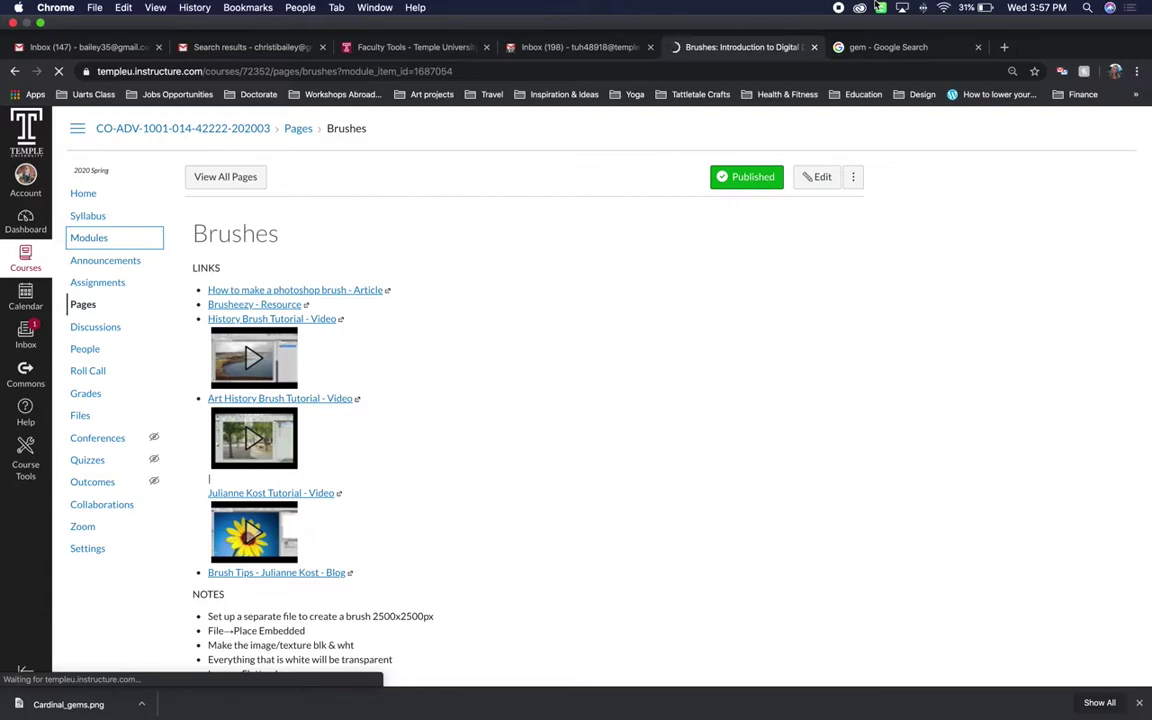
key("super+Tab")
key("super+Tab")
key("super+Tab")
key("super+Tab")
key("super+Tab")
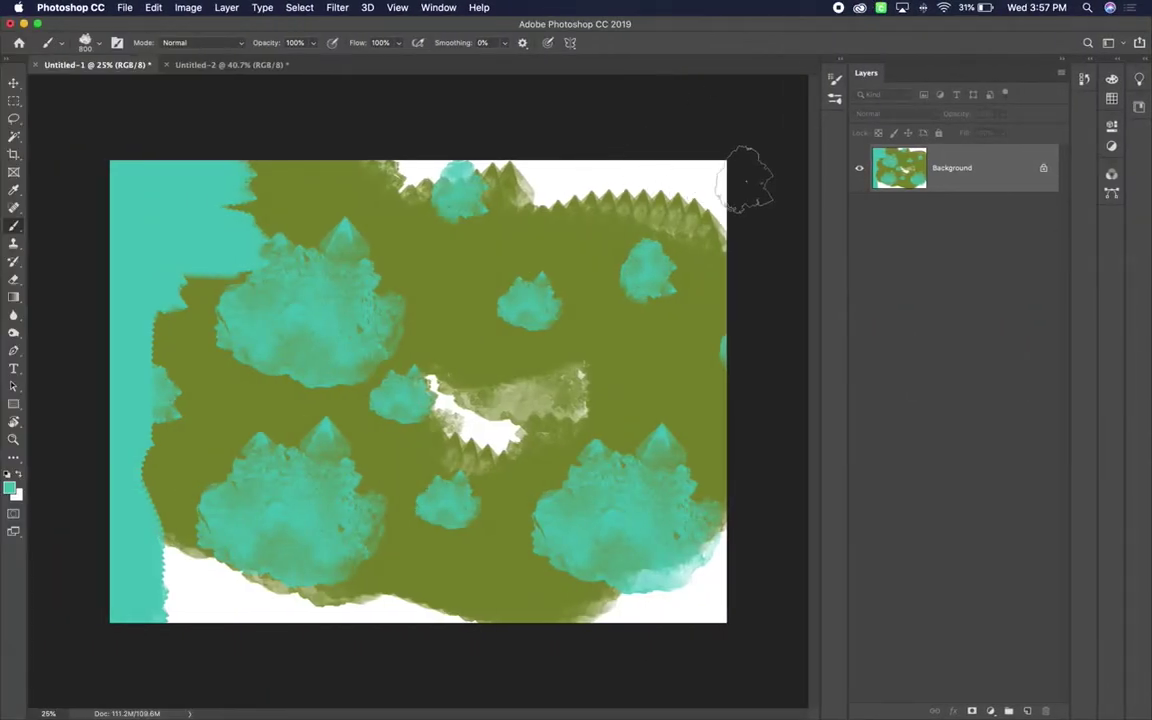
Show the Brushes panel from the Window menu and drag it much taller.
left_click(436, 7)
left_click(447, 144)
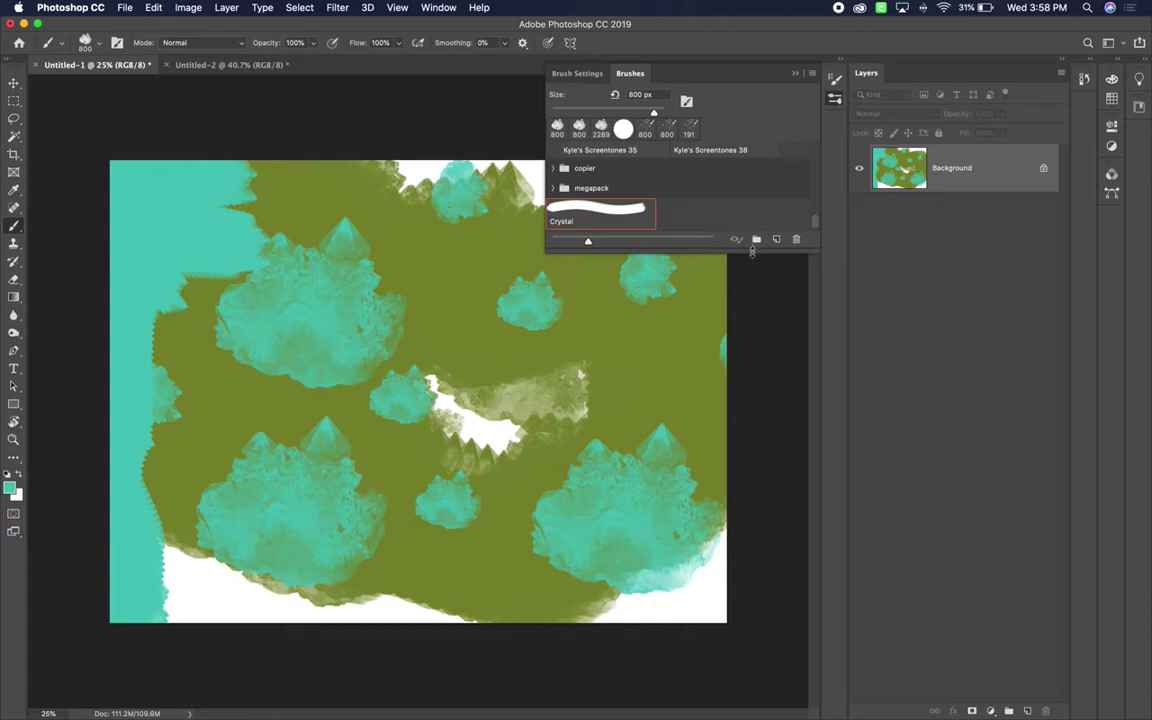
left_click_drag(752, 251, 758, 495)
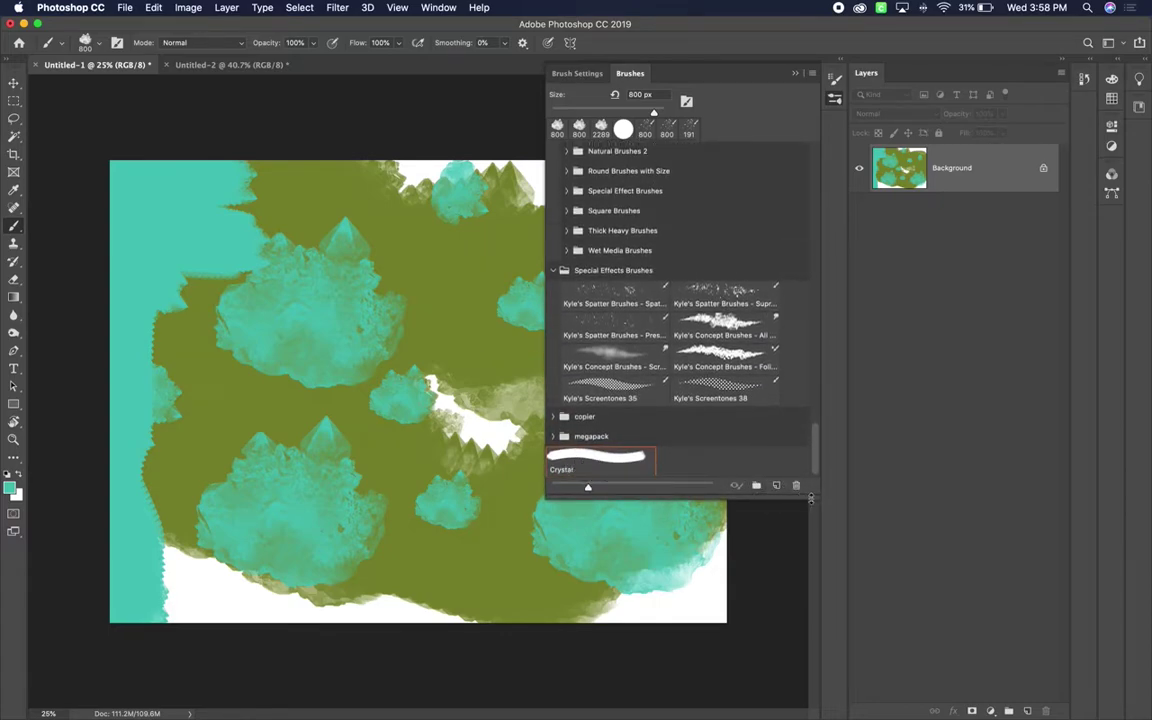
left_click_drag(811, 498, 811, 587)
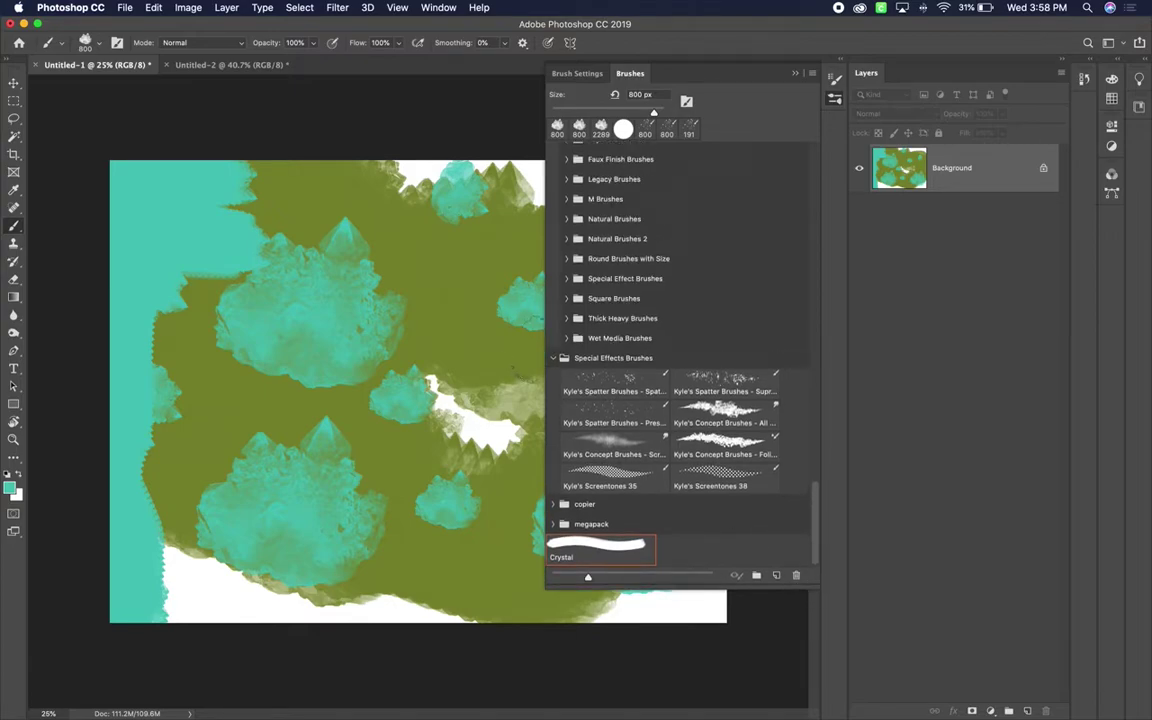
Collapse the Special Effects, General, Dry Media, Wet Media and Legacy folders, then choose Get More Brushes.
left_click(553, 357)
scroll(649, 287, "down", 8)
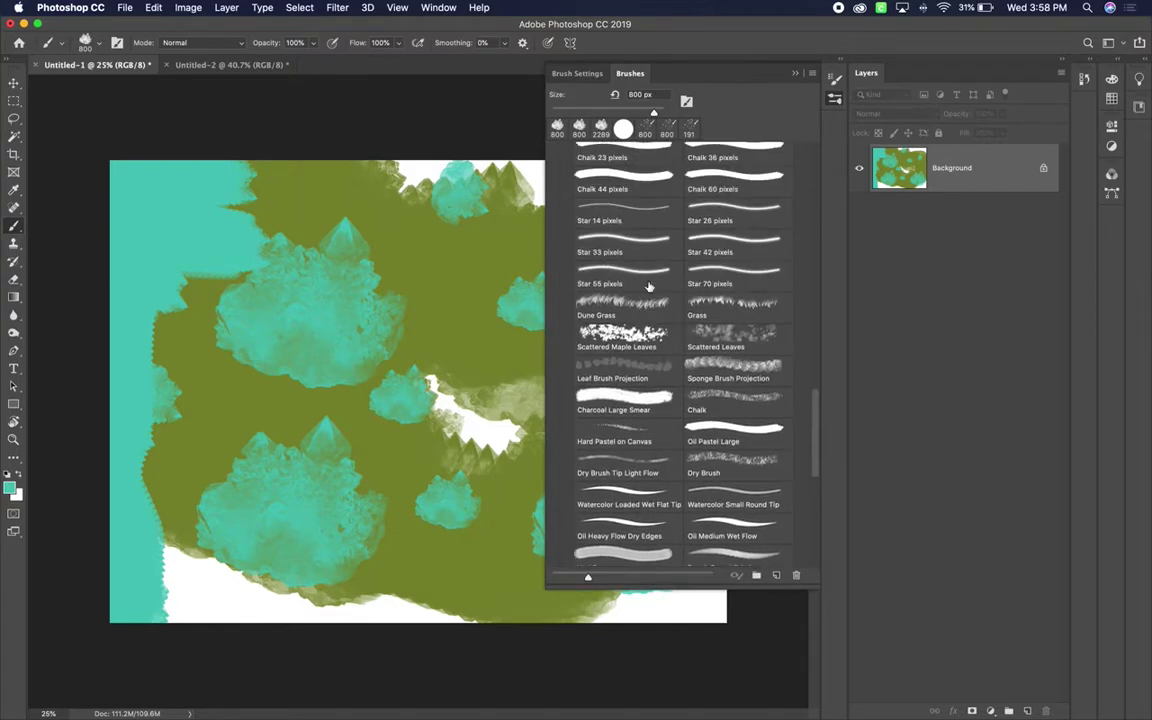
scroll(649, 287, "down", 3)
scroll(649, 287, "up", 15)
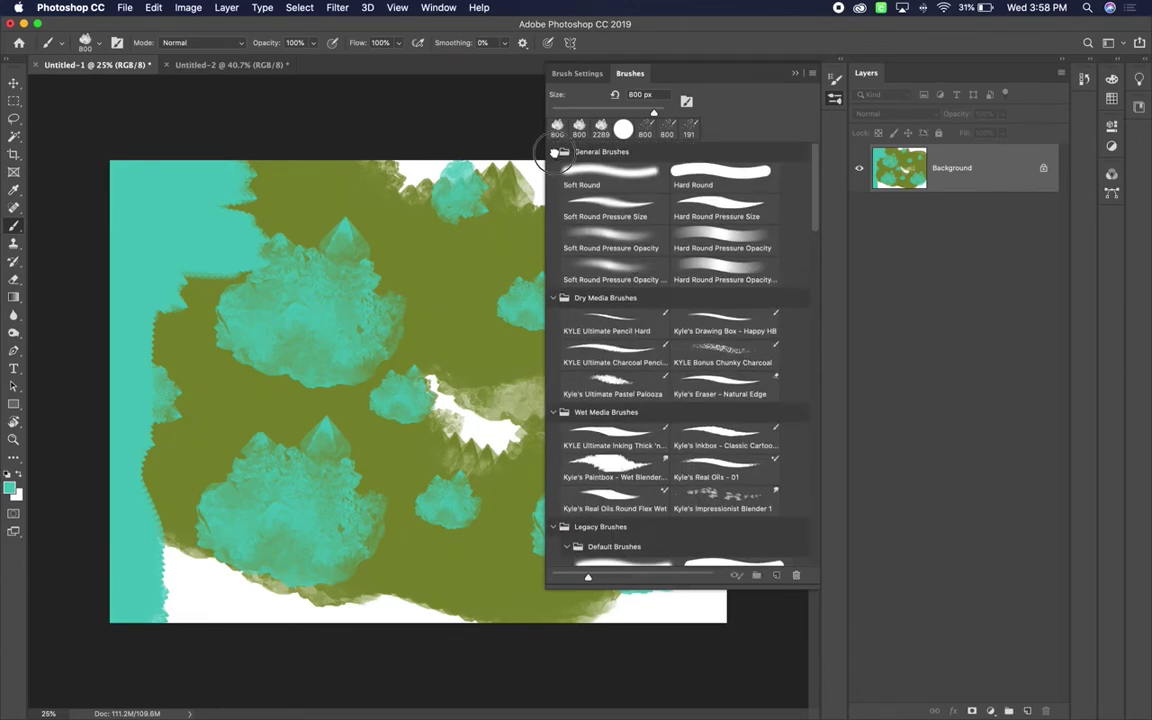
left_click(553, 151)
left_click(553, 171)
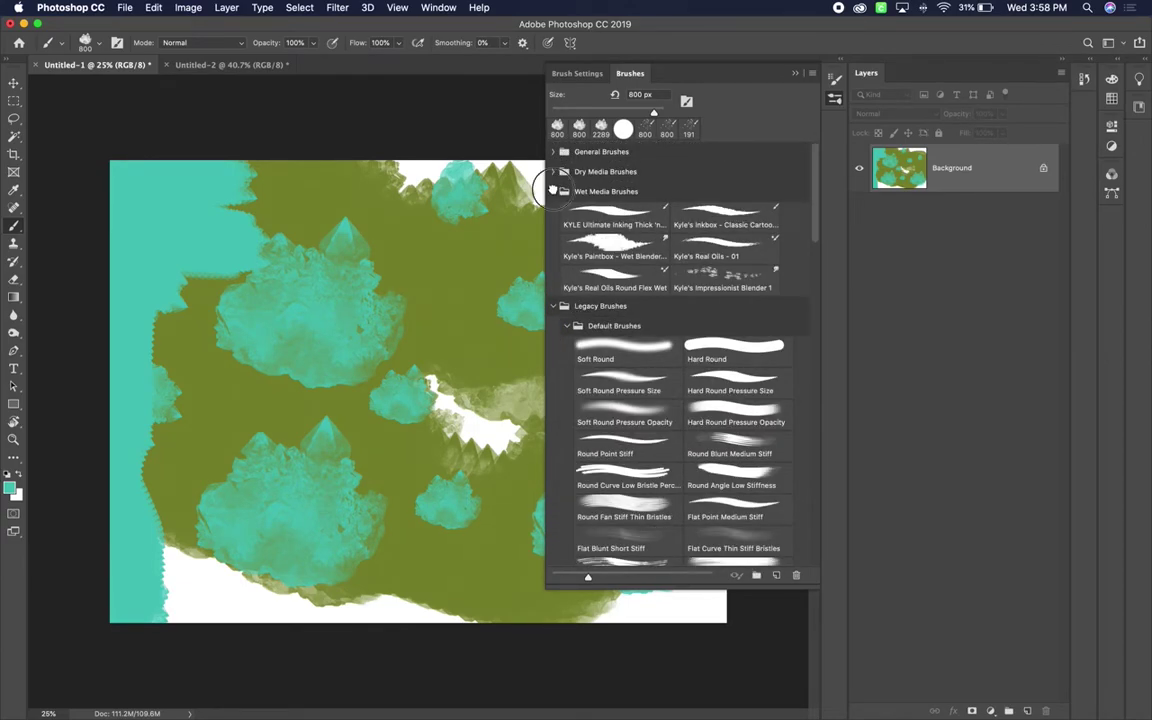
left_click(553, 191)
left_click(552, 211)
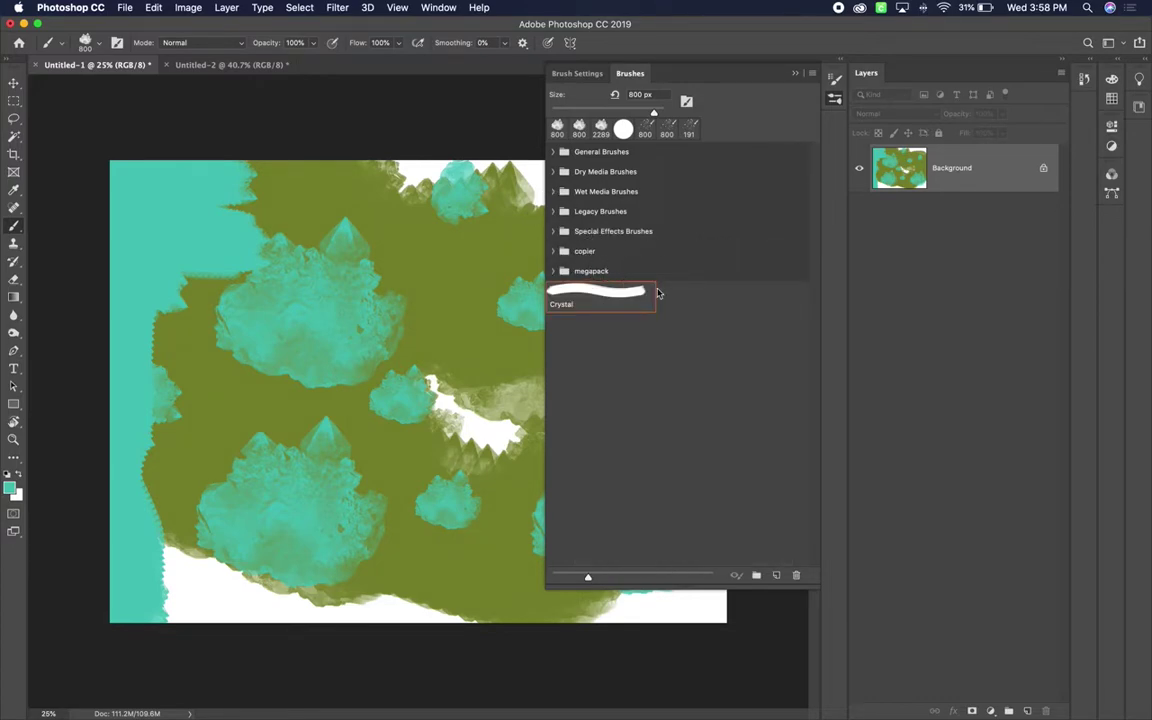
left_click(812, 74)
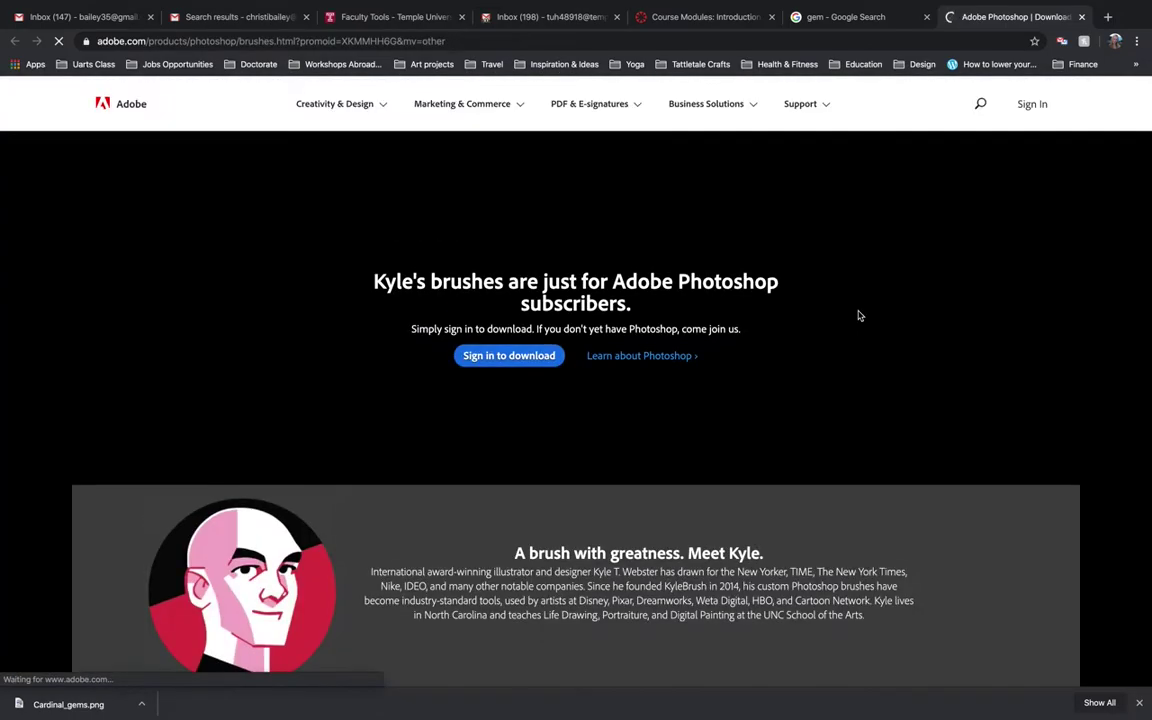
Scroll through Adobe's Kyle's brushes page, then switch back to Photoshop.
scroll(676, 445, "down", 3)
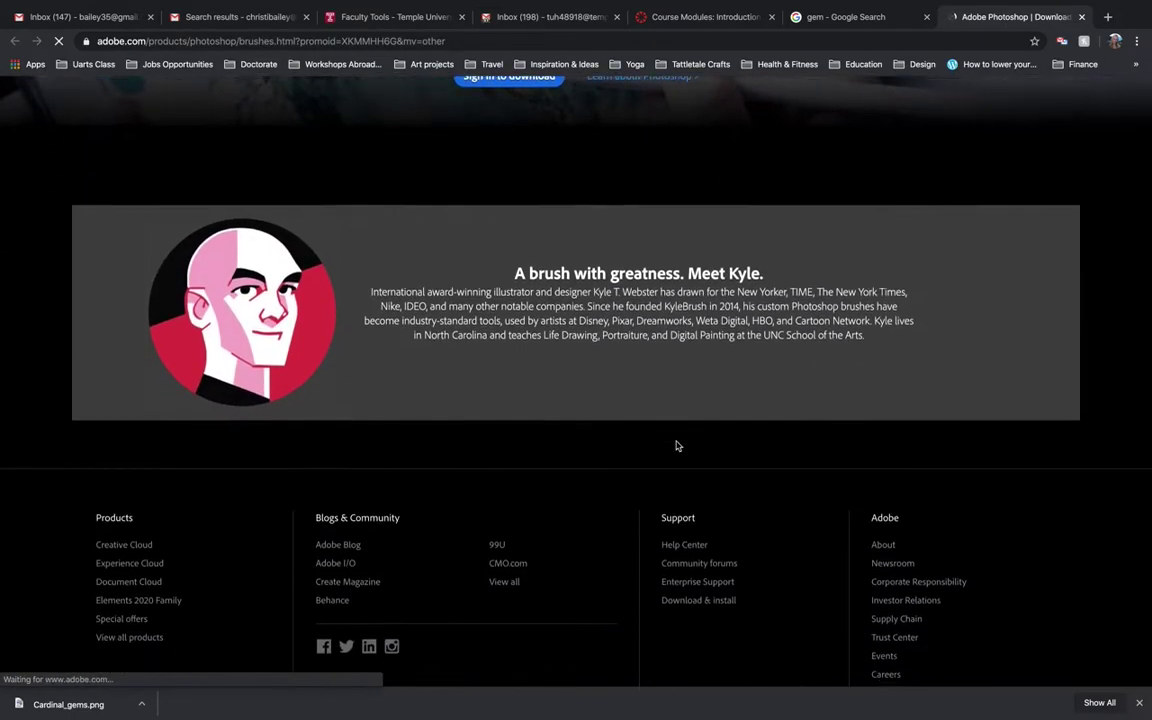
scroll(676, 445, "up", 3)
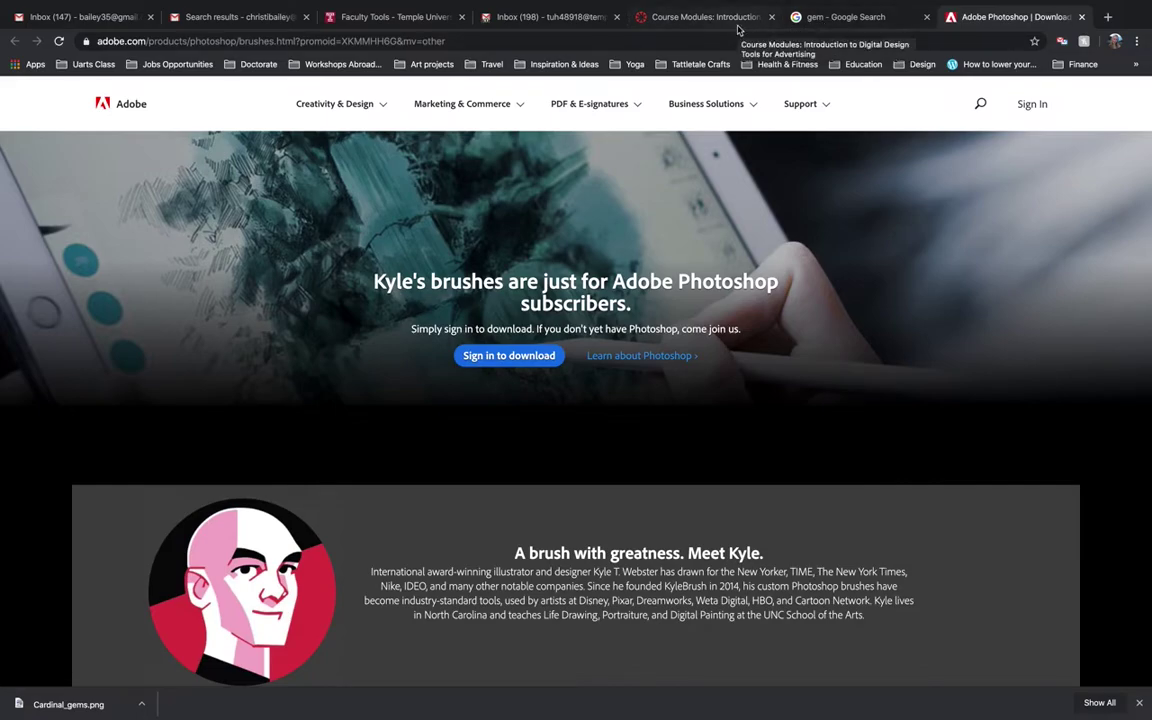
key("super+Tab")
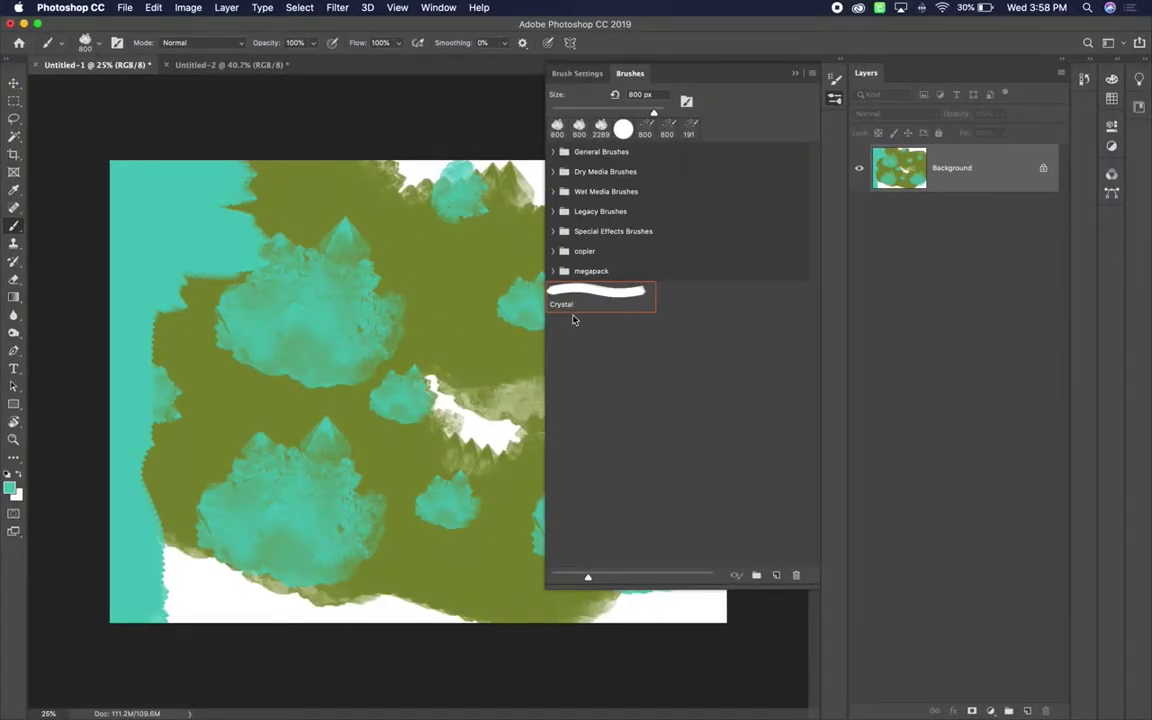
Export the selected Crystal preset as Crystals.abr to the Desktop, then dismiss the export dialog.
left_click(600, 302)
left_click(812, 74)
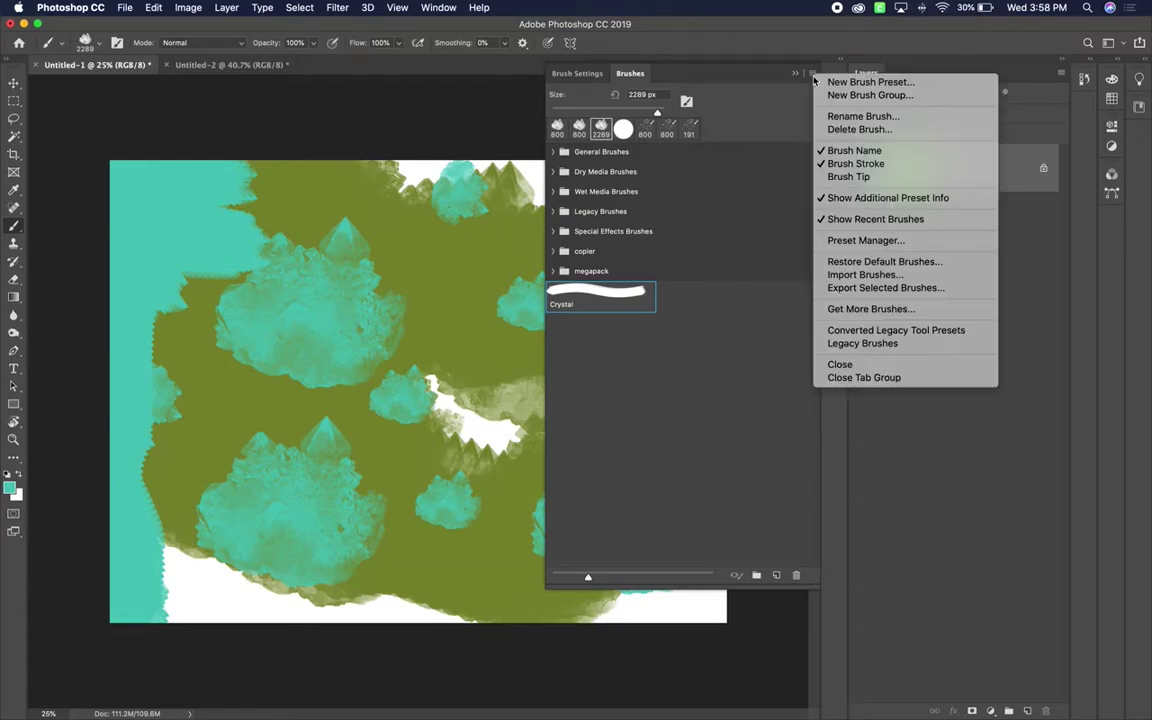
left_click(853, 288)
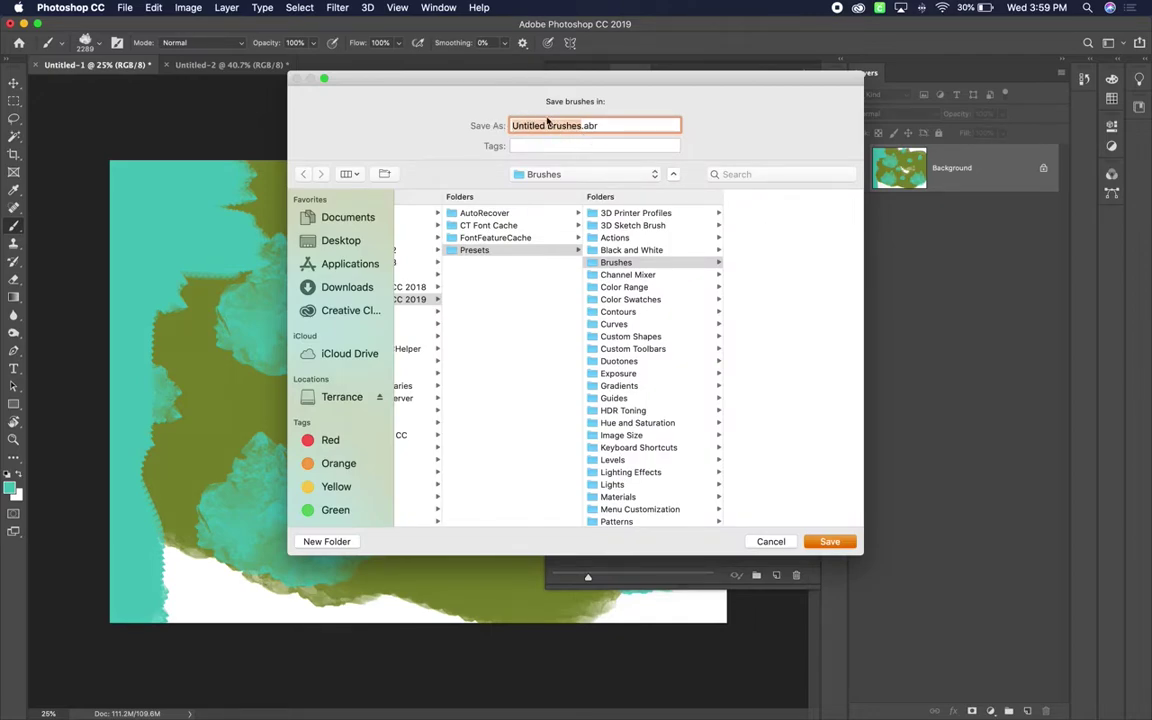
type("Crystal")
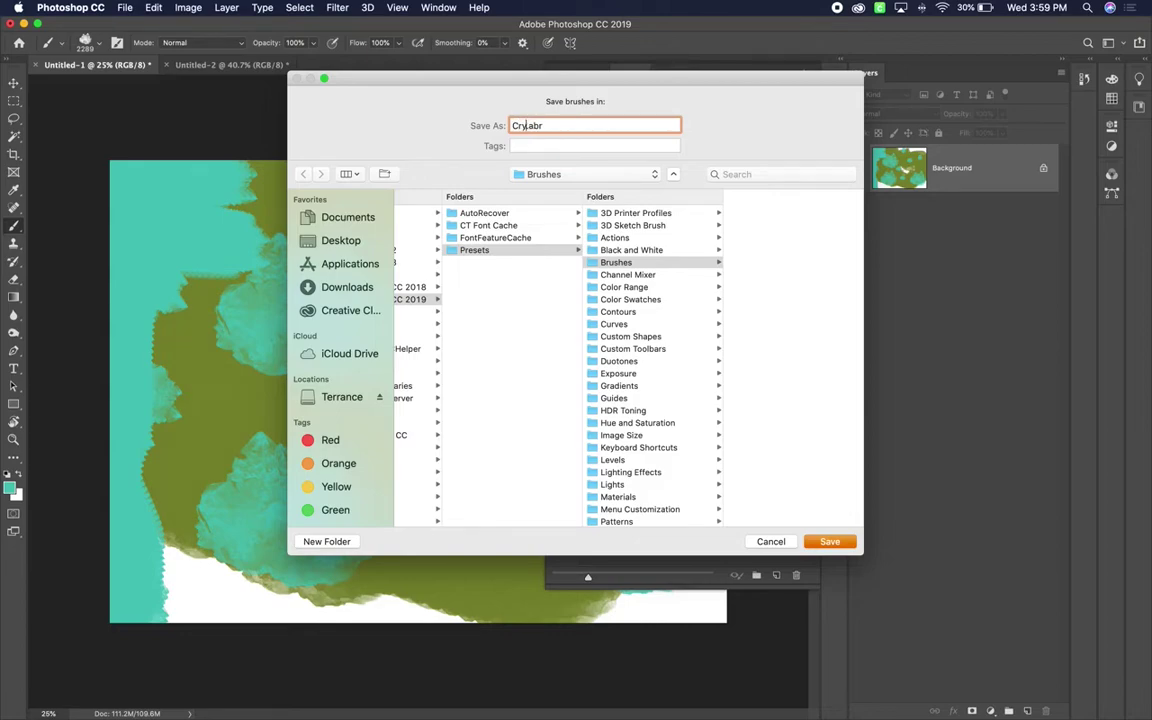
type("s")
left_click(345, 242)
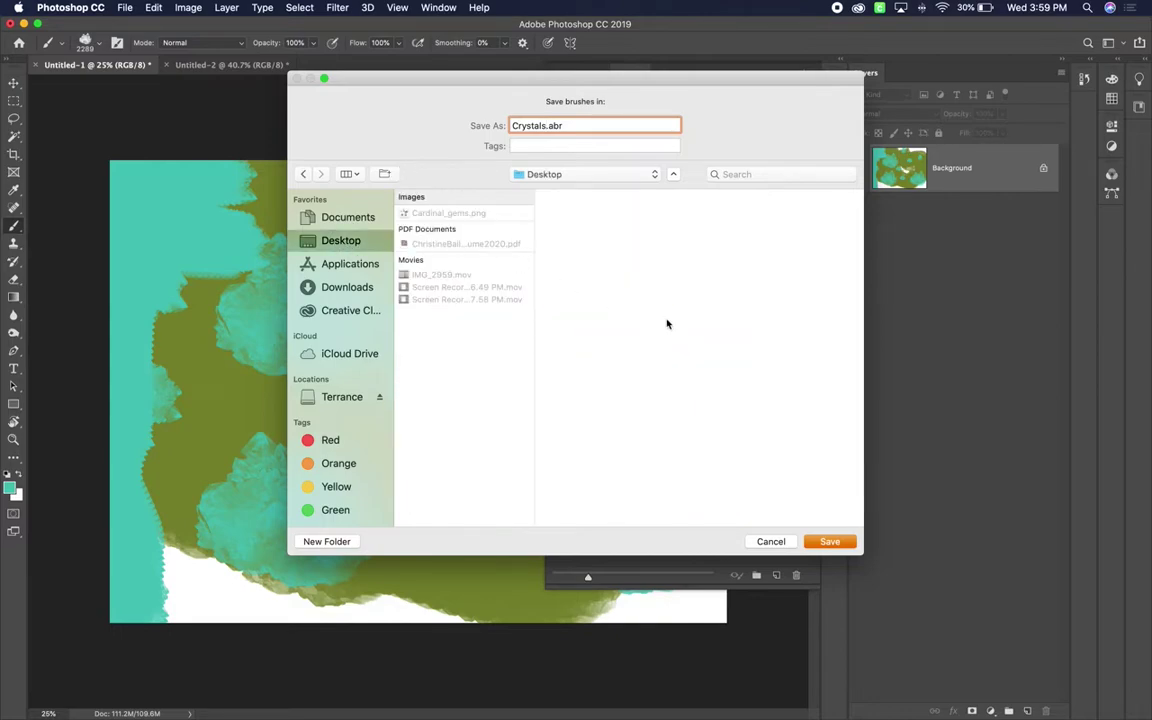
left_click(831, 542)
left_click(770, 542)
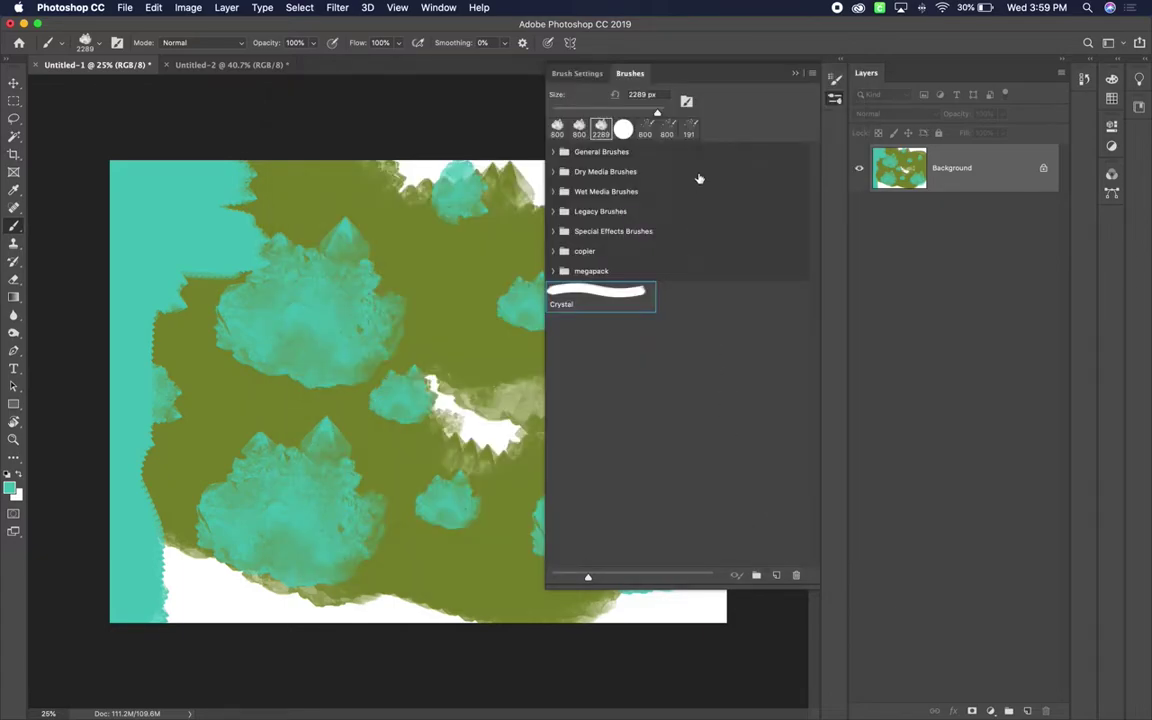
Turn on Shape Dynamics with about 60% size jitter and widen tip spacing to 144%.
left_click(578, 74)
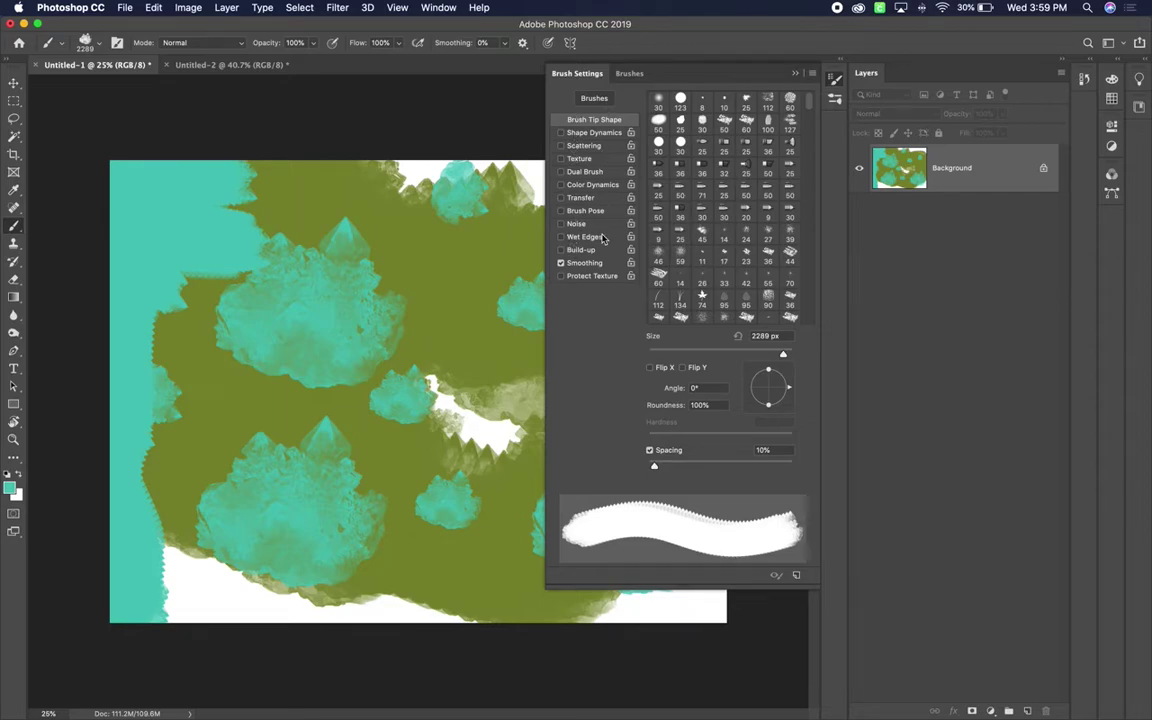
left_click(597, 134)
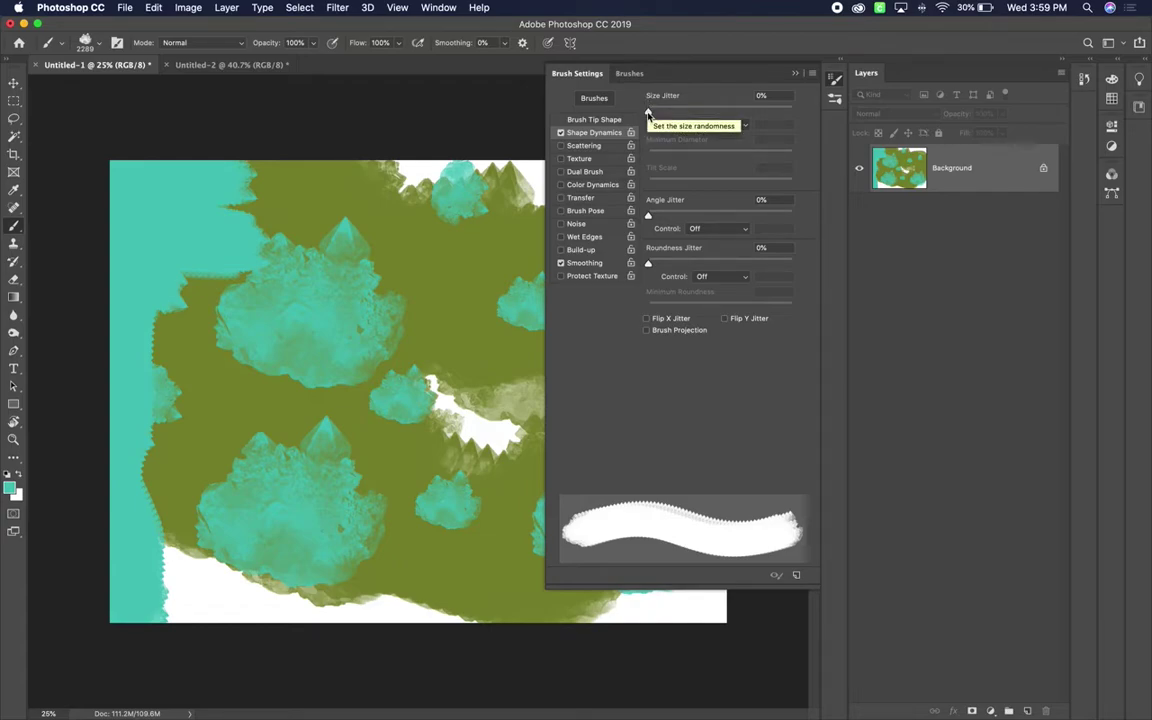
mouse_move(648, 106)
left_mouse_down()
mouse_move(735, 131)
mouse_move(743, 112)
mouse_move(766, 112)
left_mouse_up()
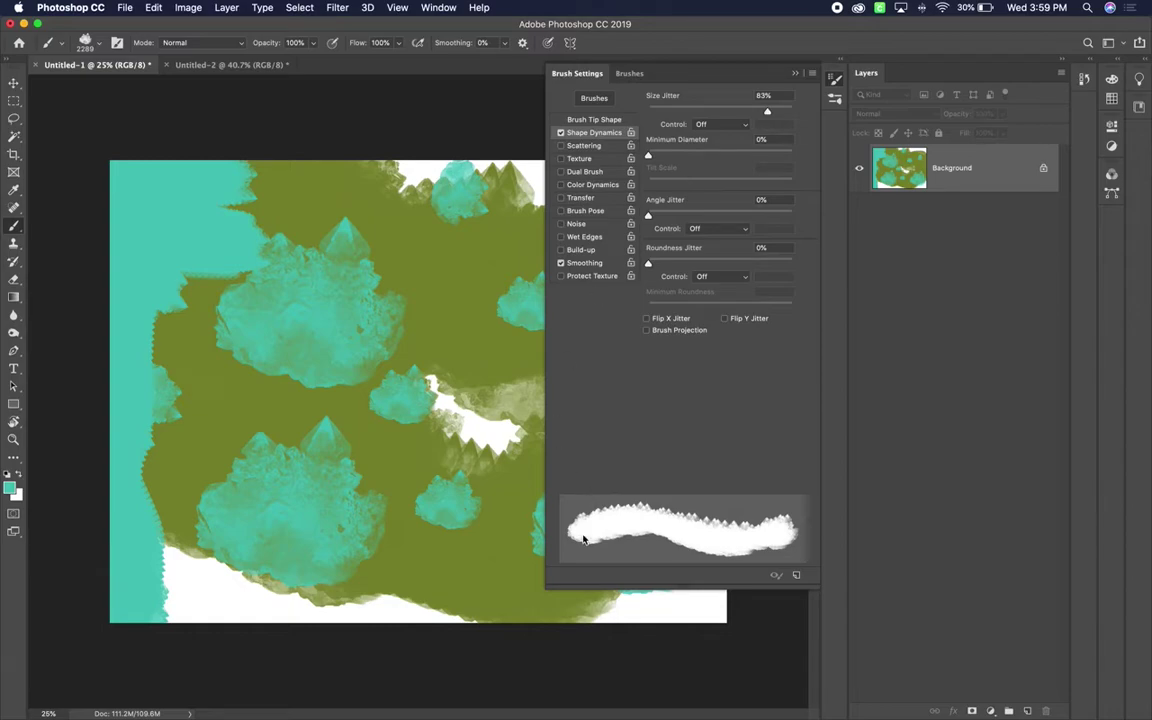
left_click(578, 120)
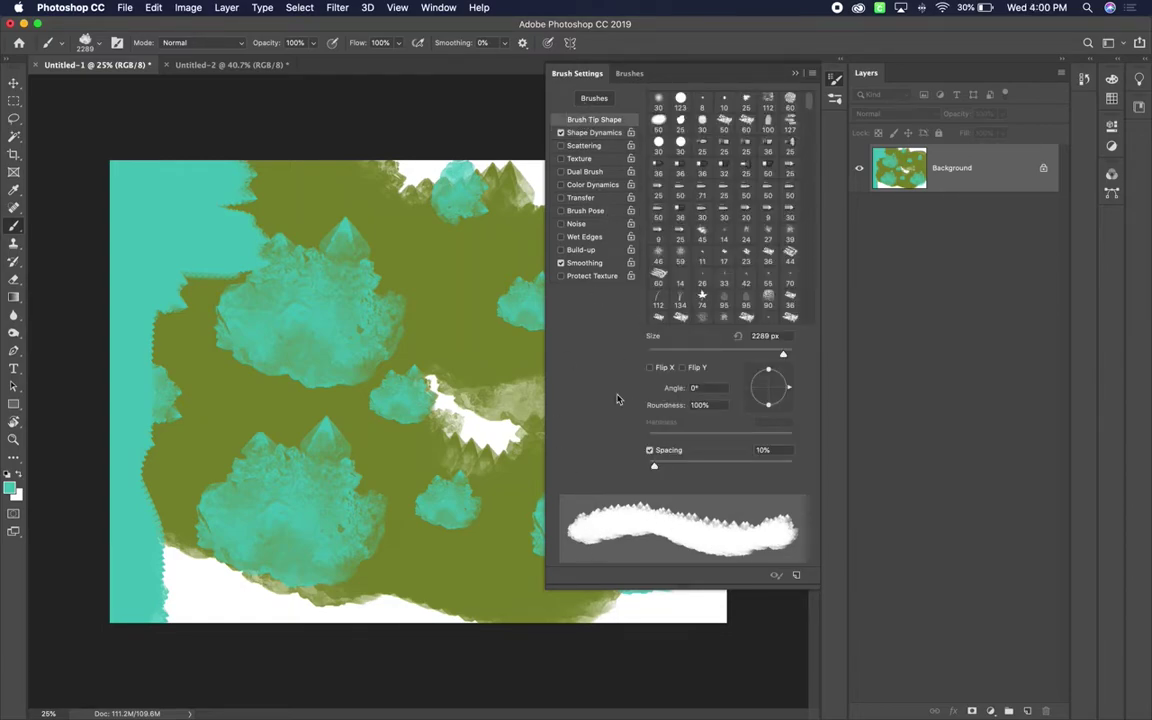
left_click_drag(655, 470, 736, 467)
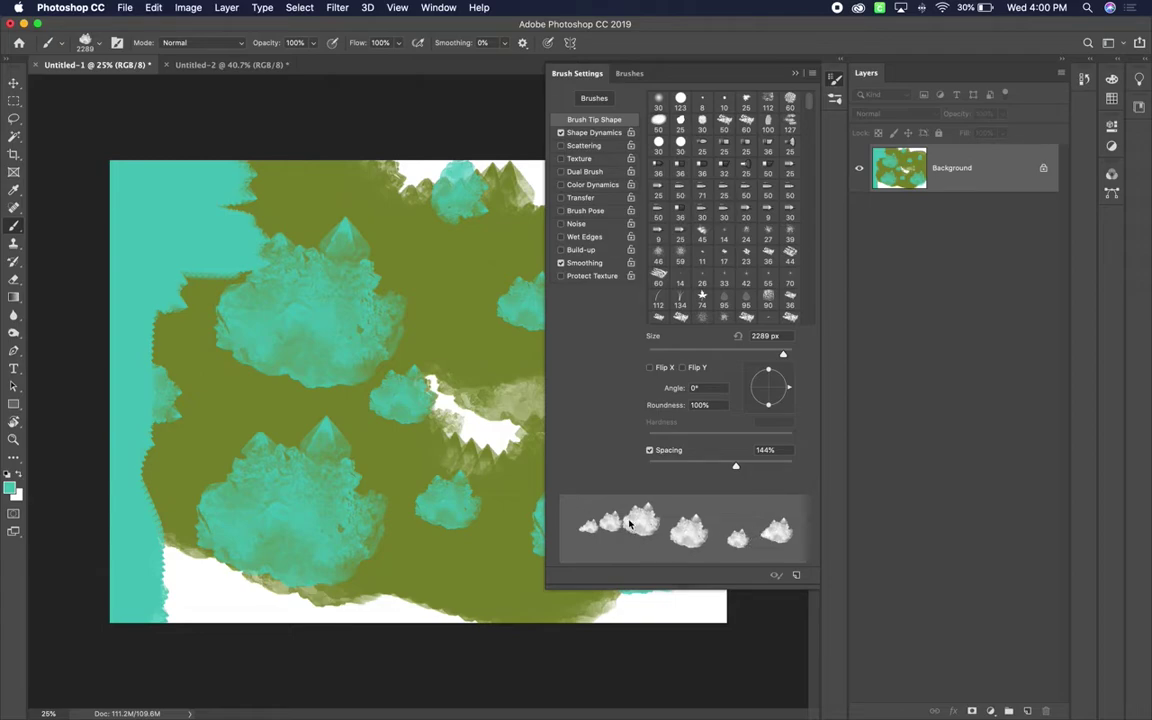
left_click(592, 133)
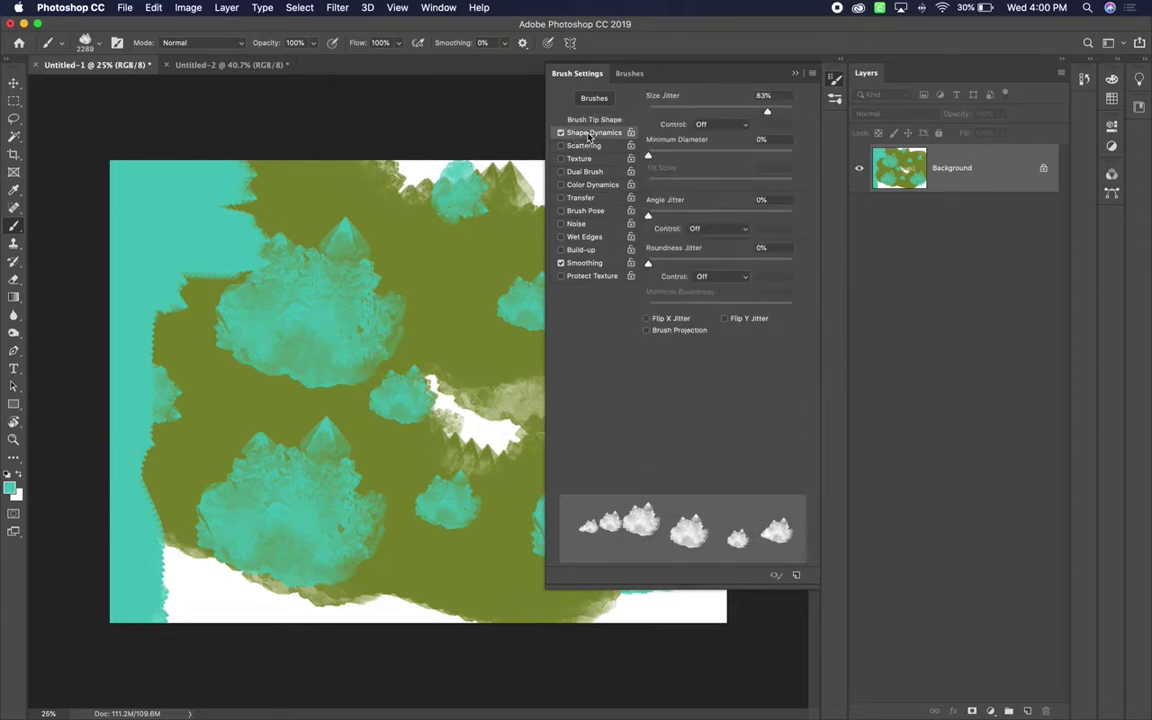
mouse_move(767, 111)
left_mouse_down()
mouse_move(696, 112)
mouse_move(661, 131)
mouse_move(760, 112)
mouse_move(735, 112)
left_mouse_up()
Stamp cyan crystals across the centre, upper middle and lower olive areas of the canvas.
left_click(288, 368)
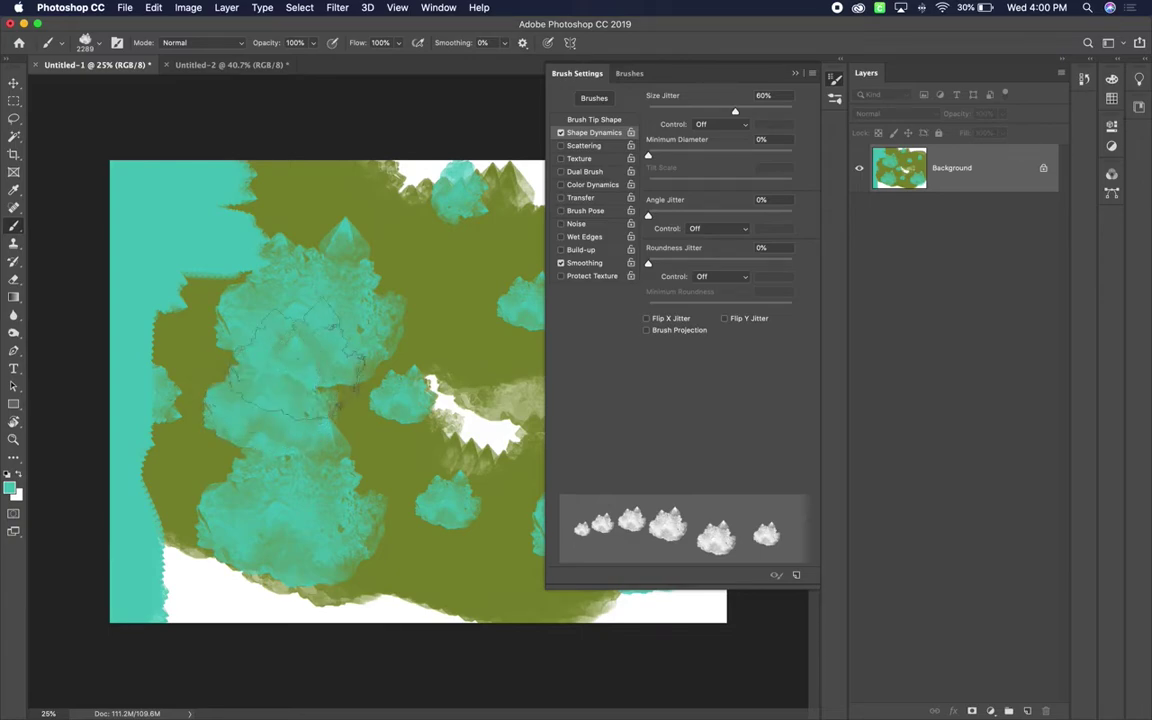
left_click(372, 268)
left_click(388, 232)
left_click(301, 355)
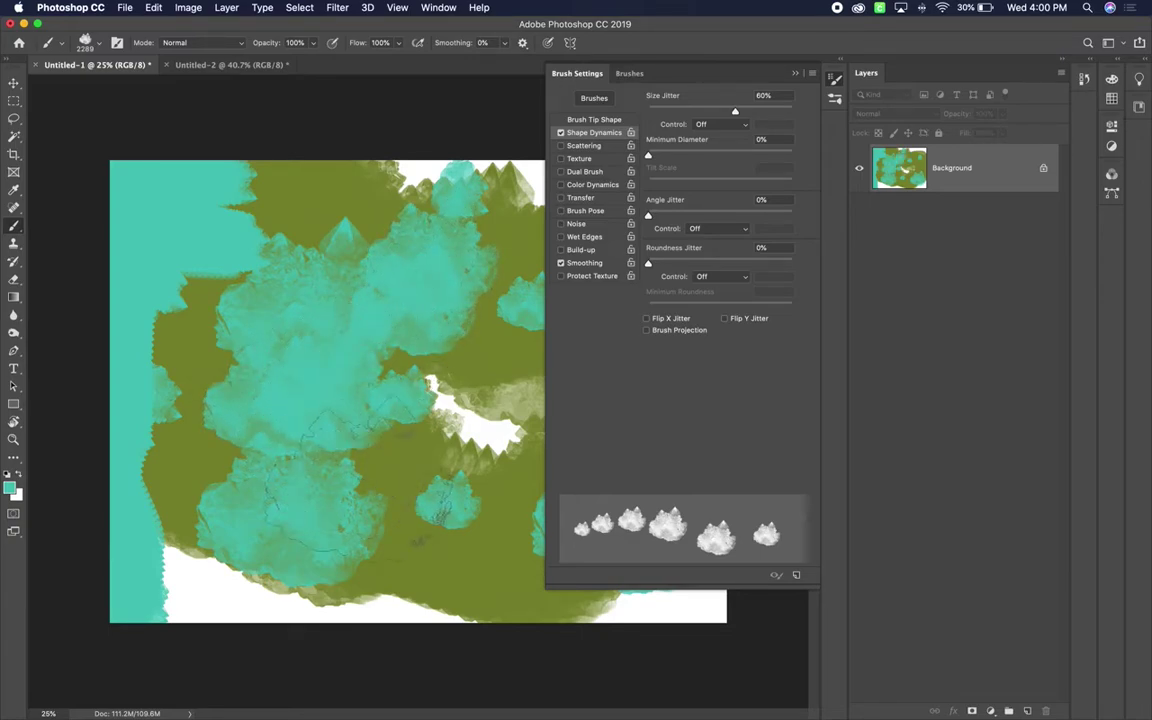
left_click(375, 480)
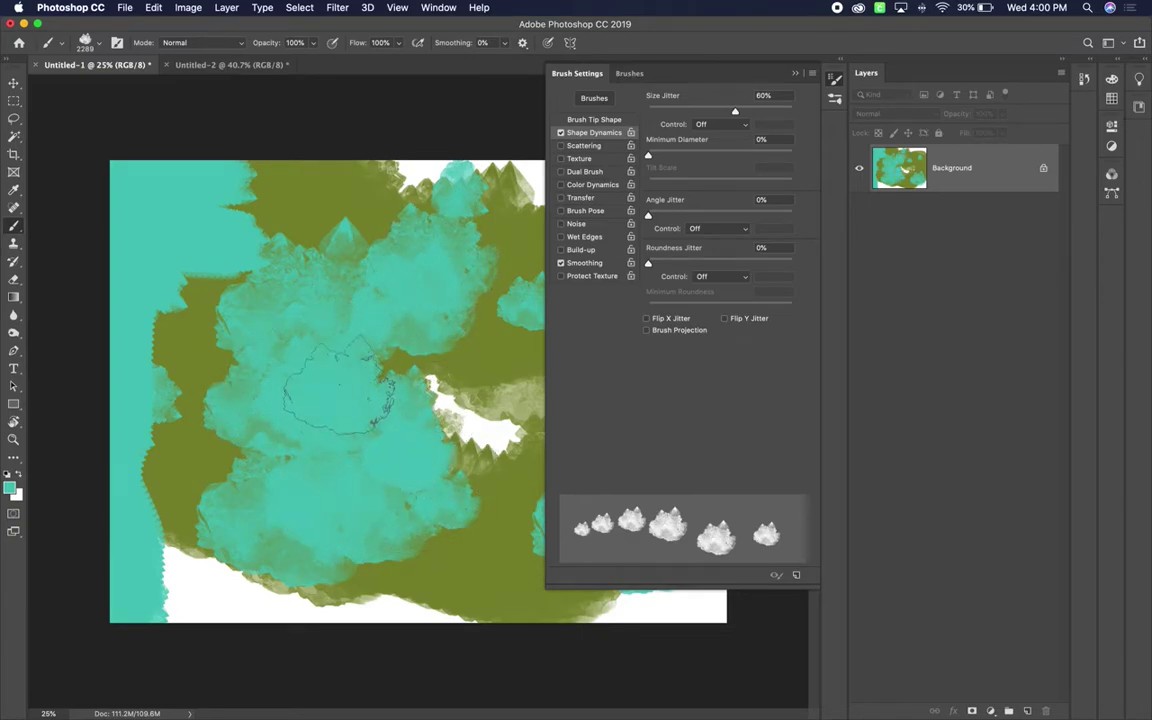
left_click(175, 440)
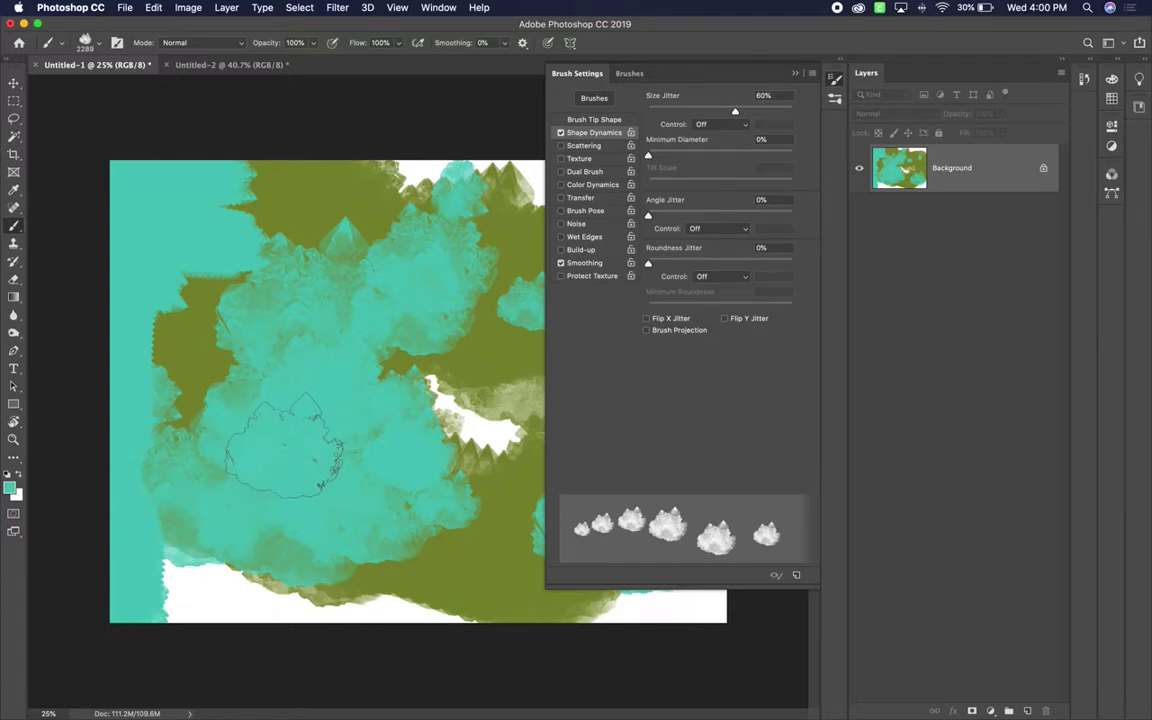
left_click(361, 511)
left_click(375, 508)
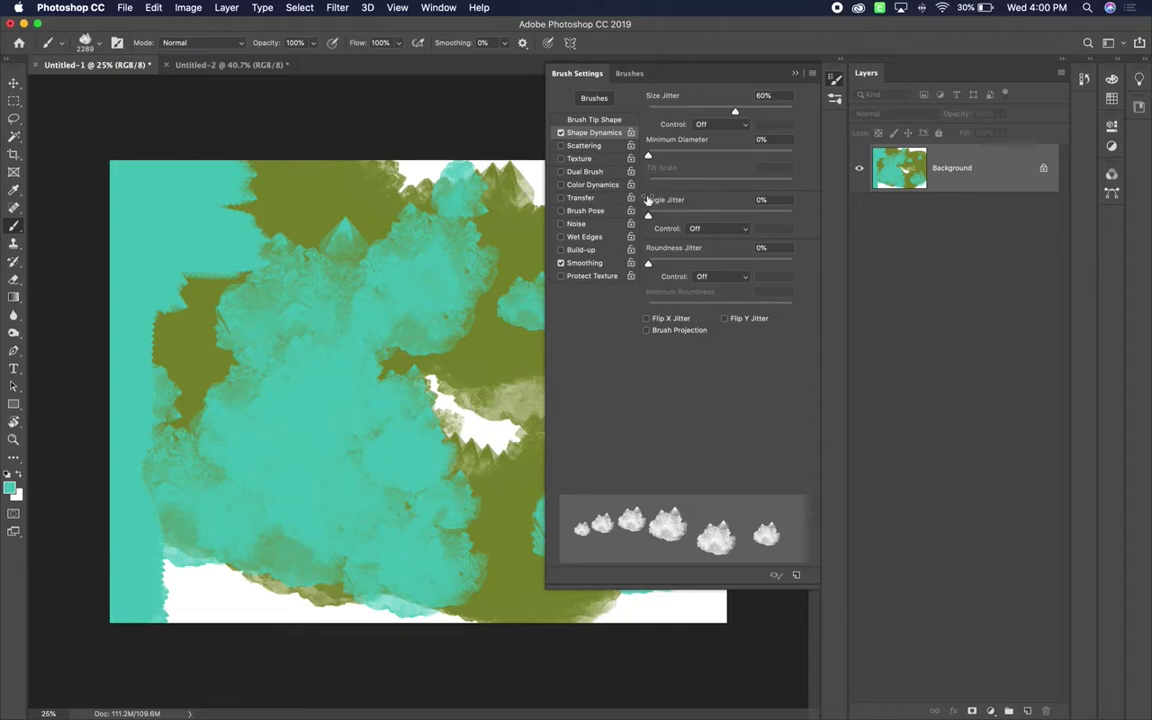
Add 42% angle jitter and 63% roundness jitter, leaving size jitter uncontrolled, then disable Shape Dynamics.
left_click_drag(648, 215, 708, 215)
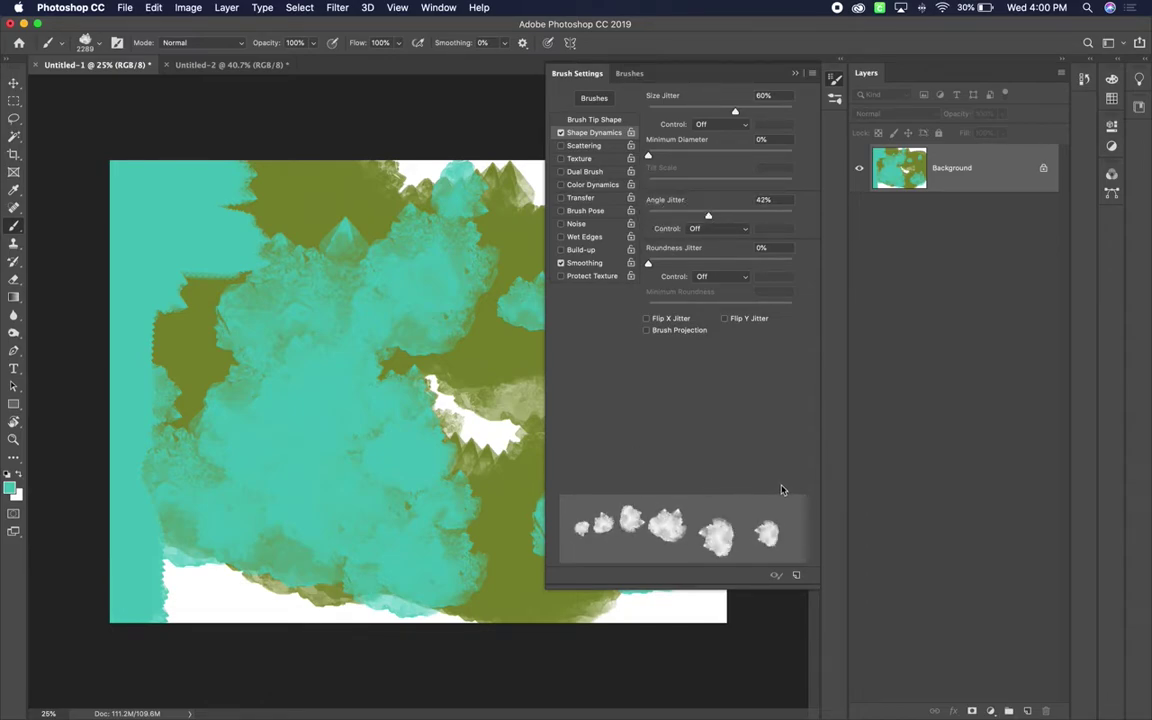
mouse_move(546, 360)
left_mouse_down()
mouse_move(238, 438)
mouse_move(334, 427)
mouse_move(480, 445)
left_mouse_up()
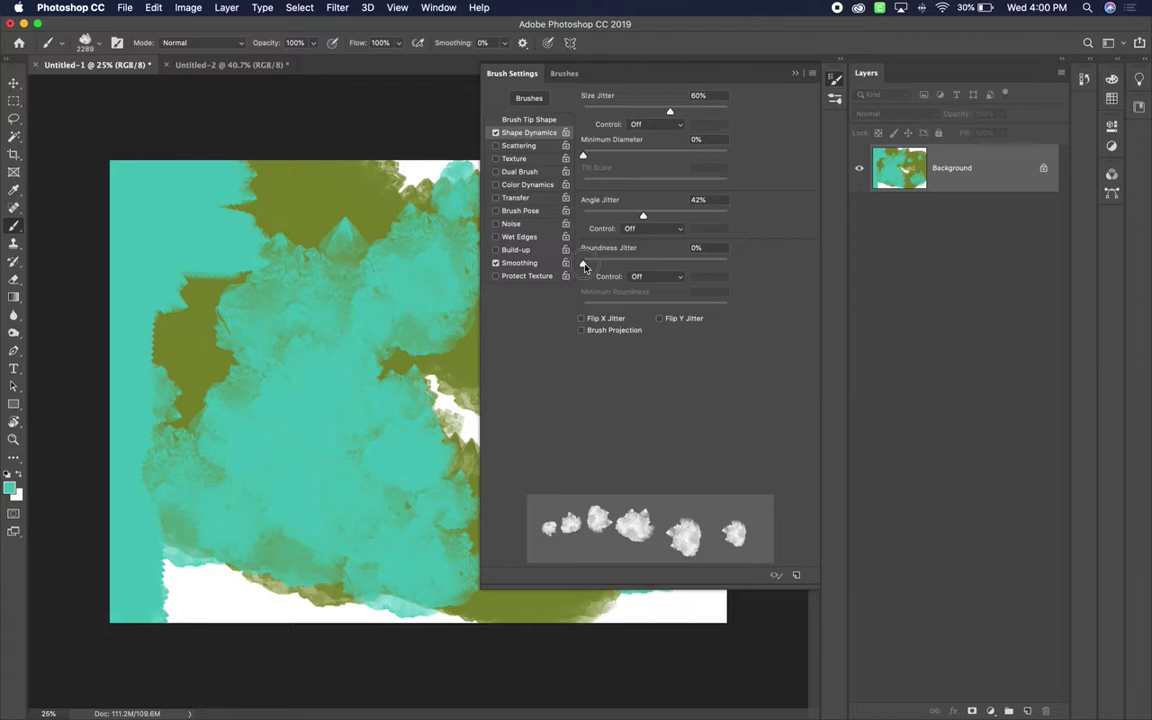
left_click_drag(585, 266, 674, 271)
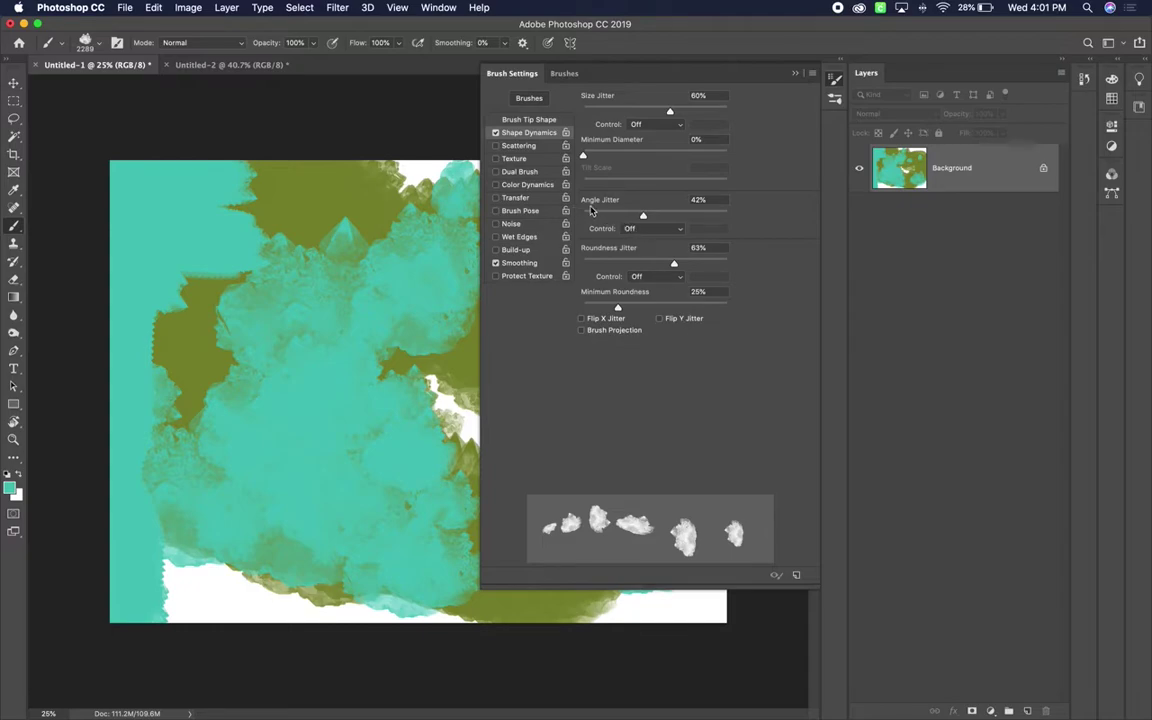
left_click(642, 125)
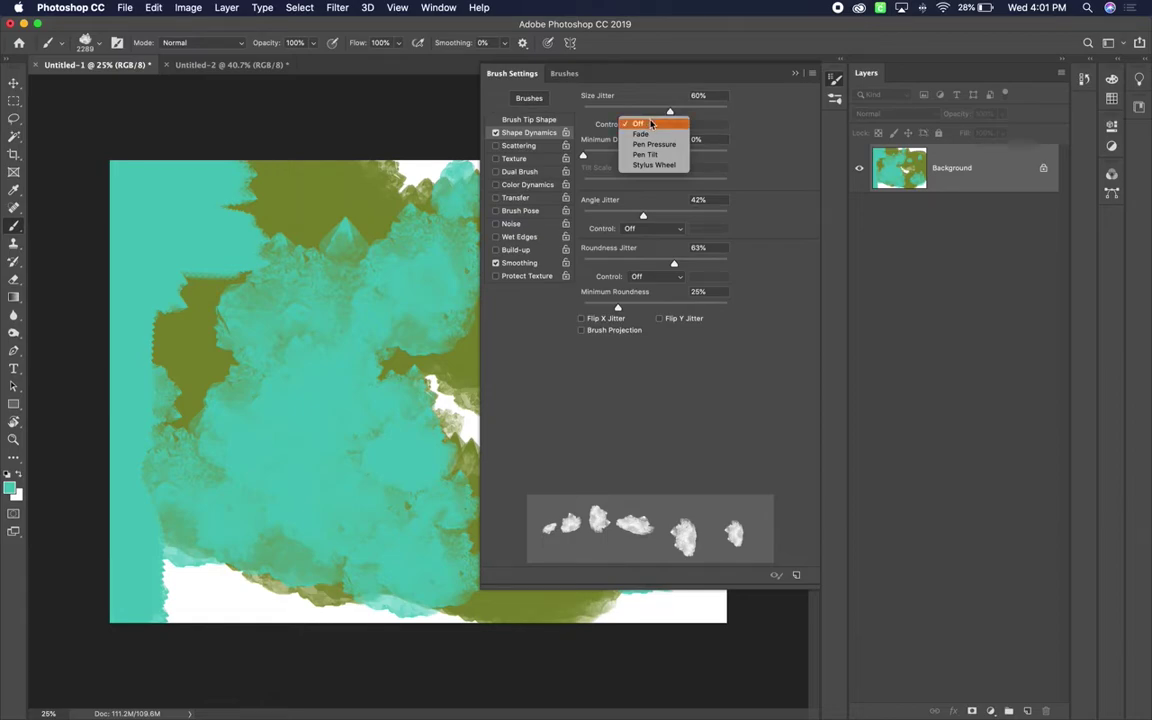
left_click(651, 124)
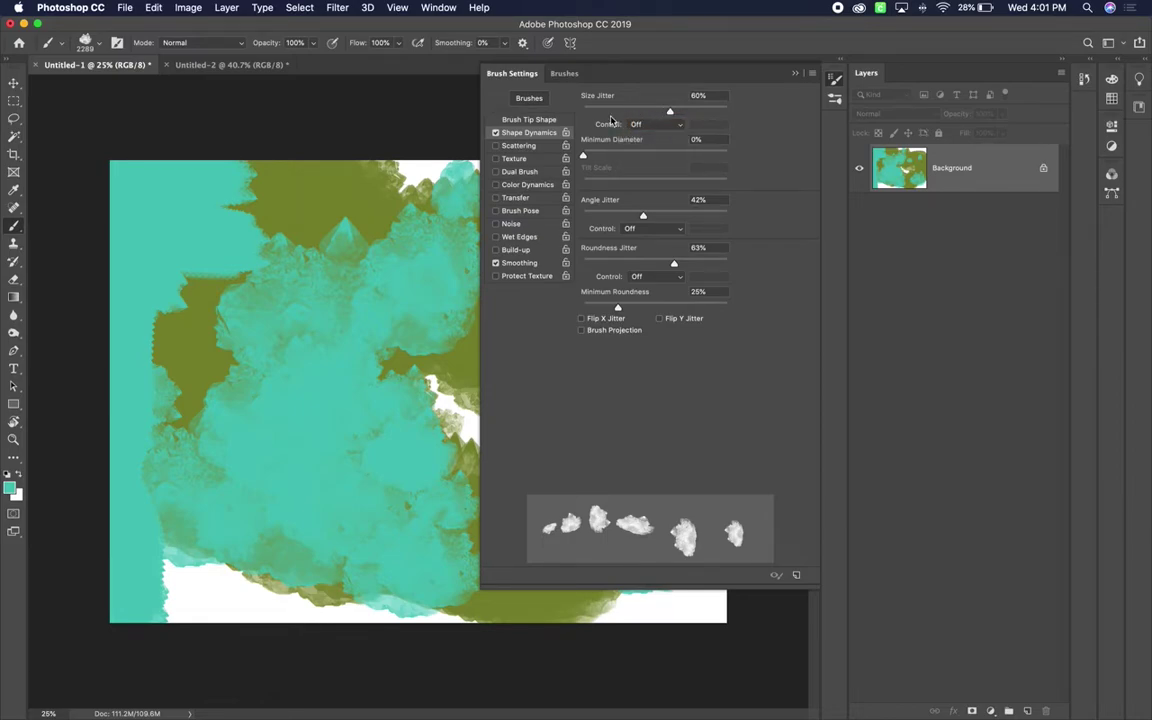
left_click(496, 133)
Turn on 224% Scattering, add a white-filled Layer 1, and shrink the brush to 500 px.
left_click(517, 146)
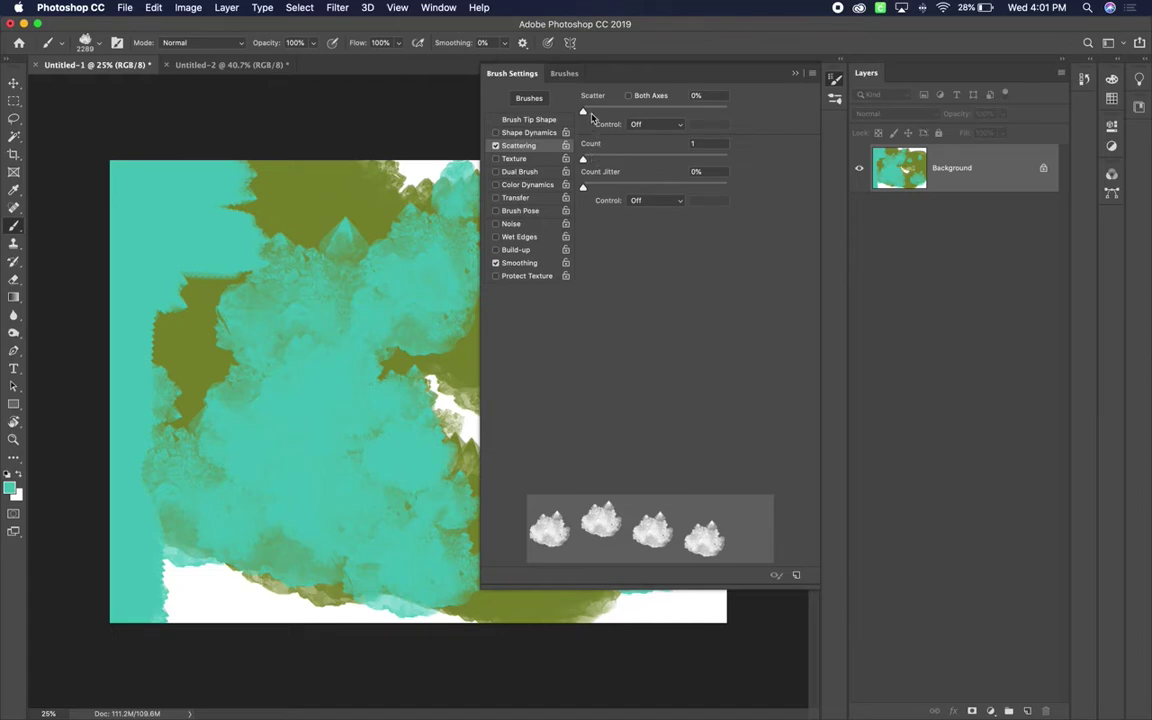
mouse_move(584, 113)
left_mouse_down()
mouse_move(656, 115)
mouse_move(597, 115)
mouse_move(632, 118)
mouse_move(607, 121)
mouse_move(638, 121)
mouse_move(642, 133)
mouse_move(612, 120)
left_mouse_up()
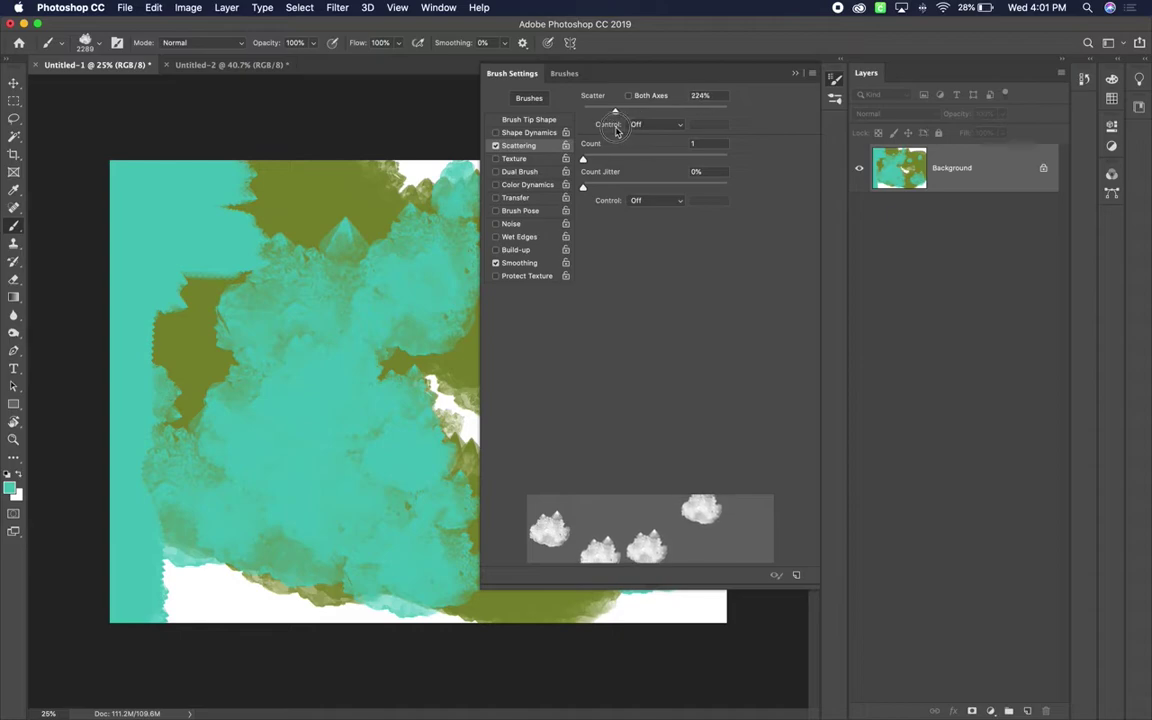
left_click(1028, 710)
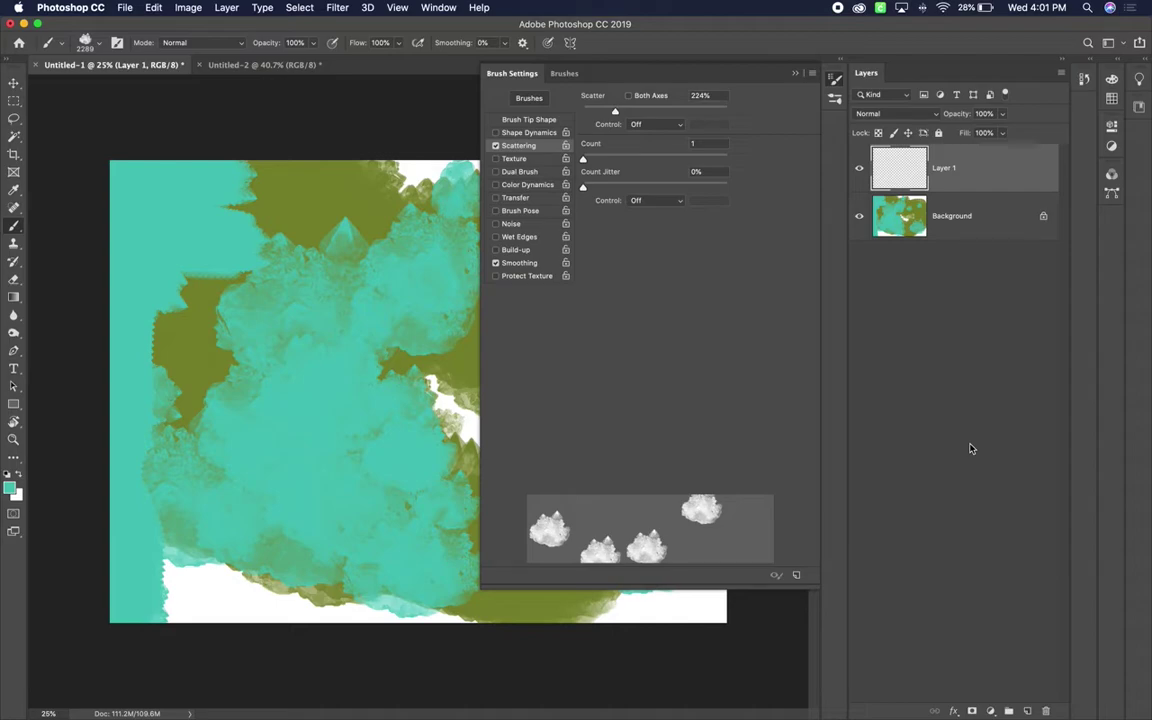
key("super+BackSpace")
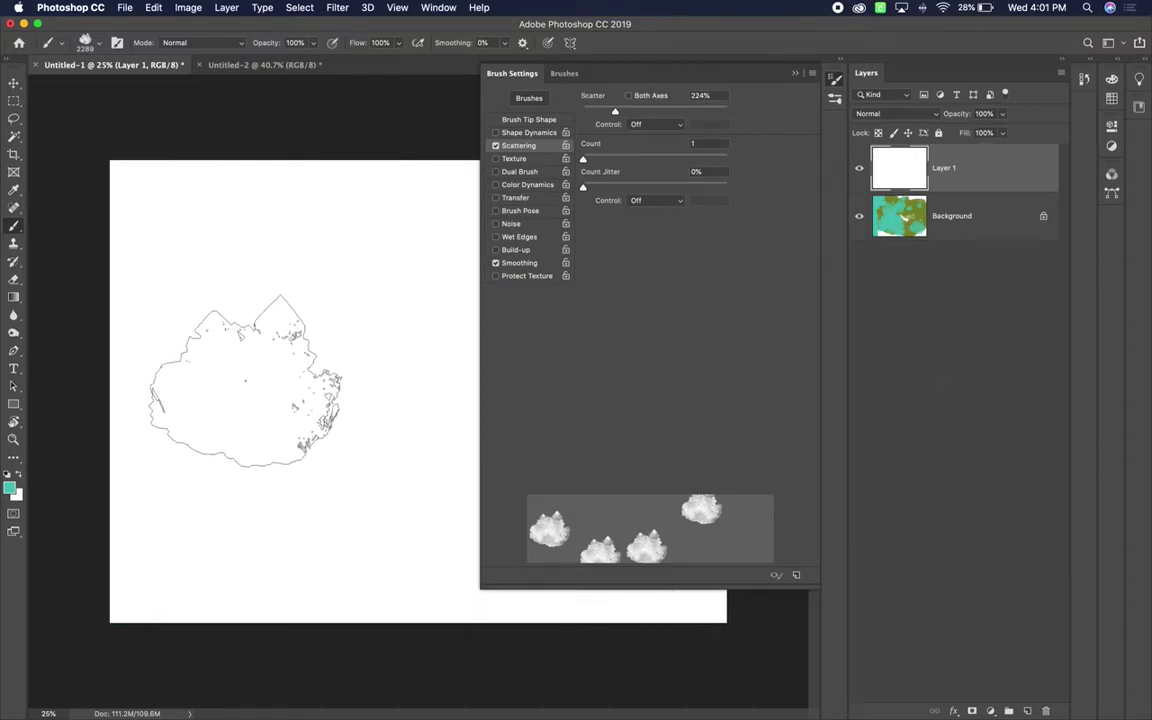
key("bracketleft")
key("bracketleft")
key("bracketleft")
key("bracketleft")
key("bracketleft")
key("bracketleft")
key("bracketleft")
key("bracketleft")
key("bracketleft")
key("bracketleft")
key("bracketleft")
key("bracketleft")
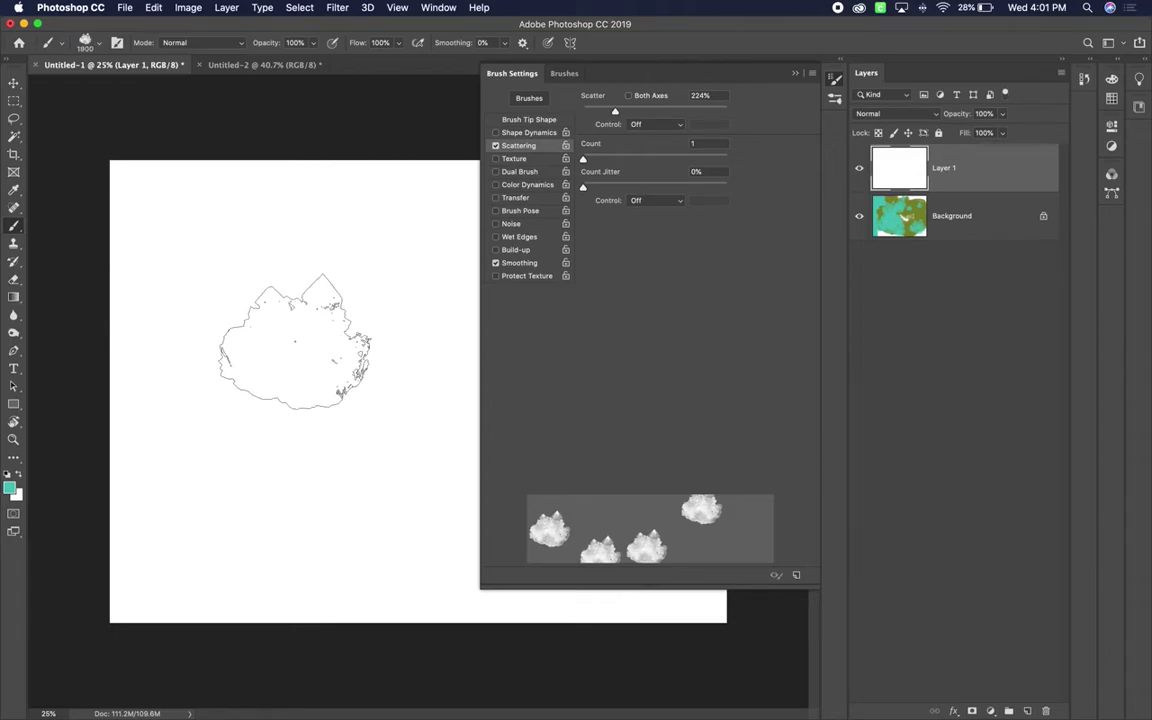
key("bracketleft")
key("bracketleft")
key("bracketleft")
key("bracketleft")
key("bracketleft")
key("bracketleft")
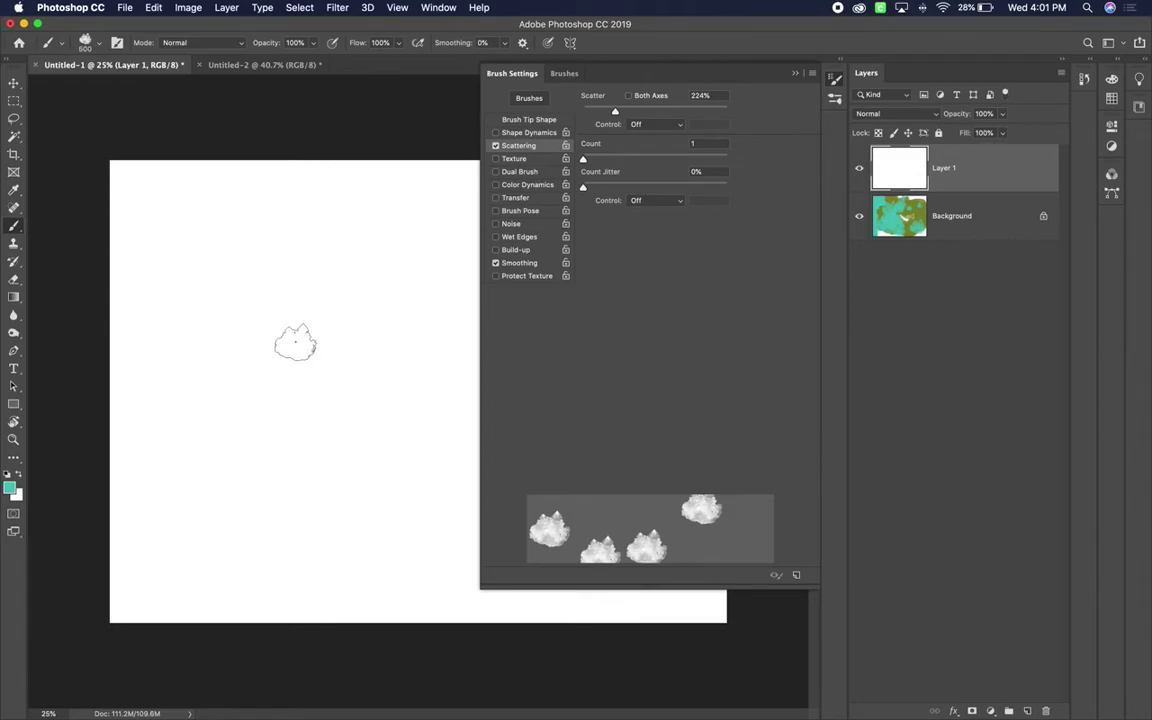
Stamp rows of scattered teal crystals, then raise Count to 8 and paint a dense teal patch.
left_click_drag(205, 332, 411, 337)
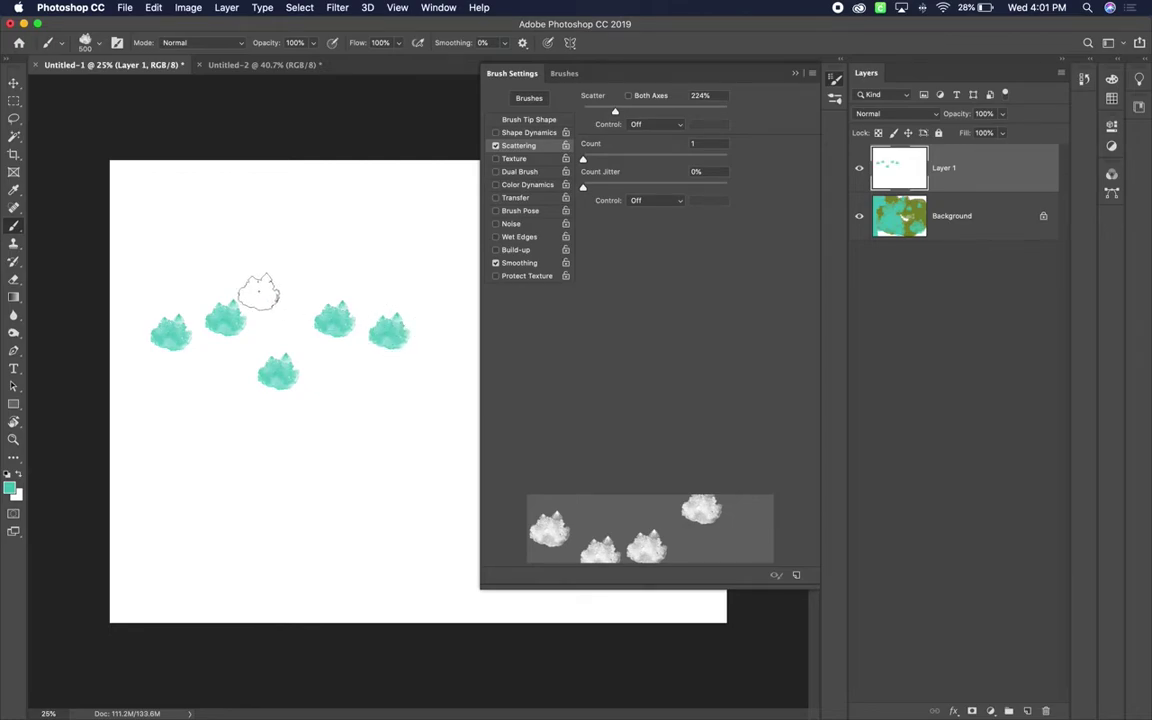
mouse_move(168, 240)
left_mouse_down()
mouse_move(368, 247)
mouse_move(404, 249)
left_mouse_up()
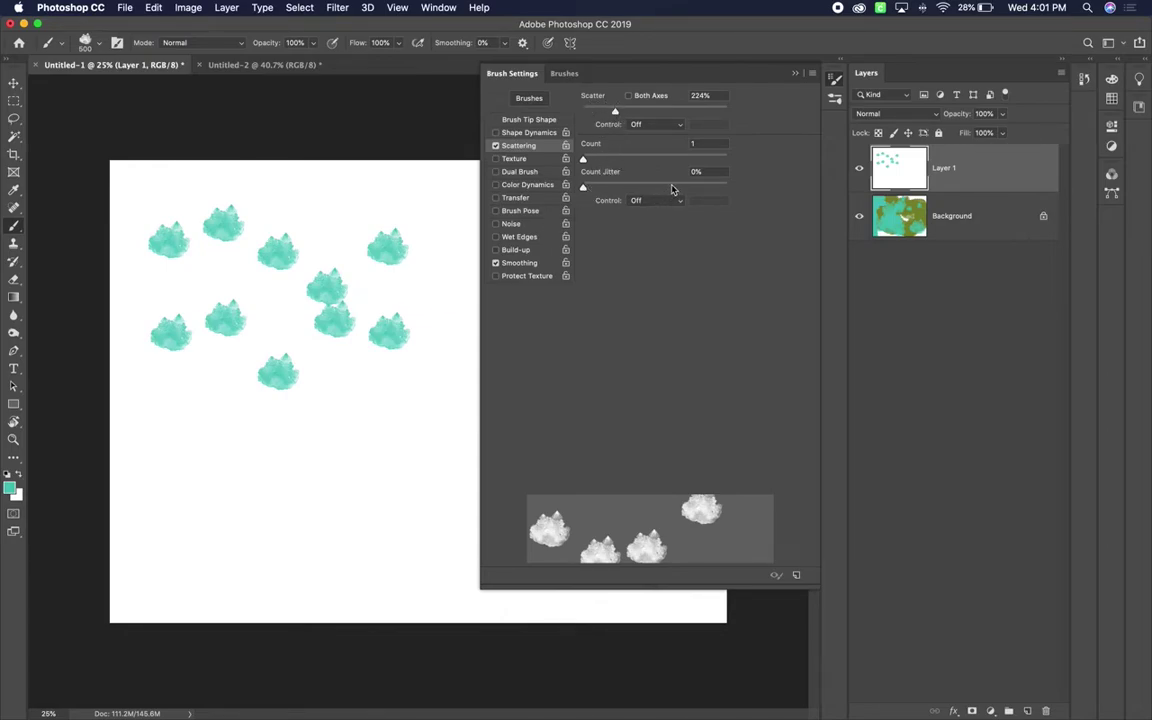
mouse_move(177, 450)
left_mouse_down()
mouse_move(413, 457)
mouse_move(312, 495)
mouse_move(167, 476)
left_mouse_up()
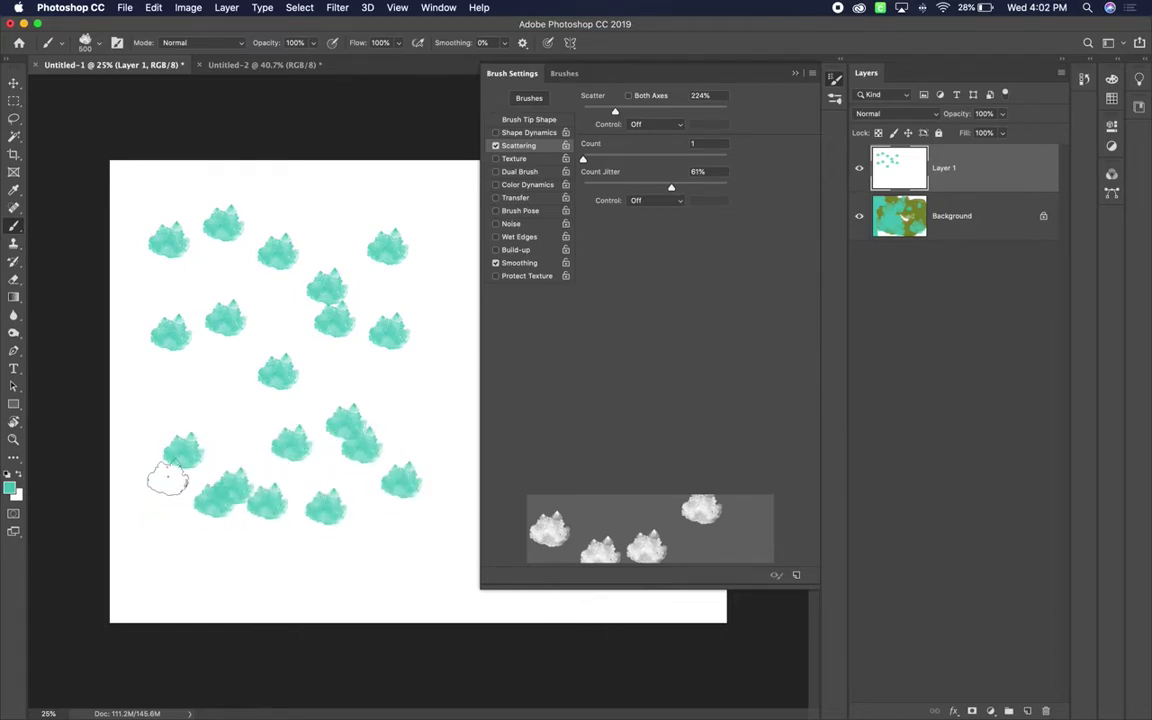
left_click_drag(170, 549, 398, 543)
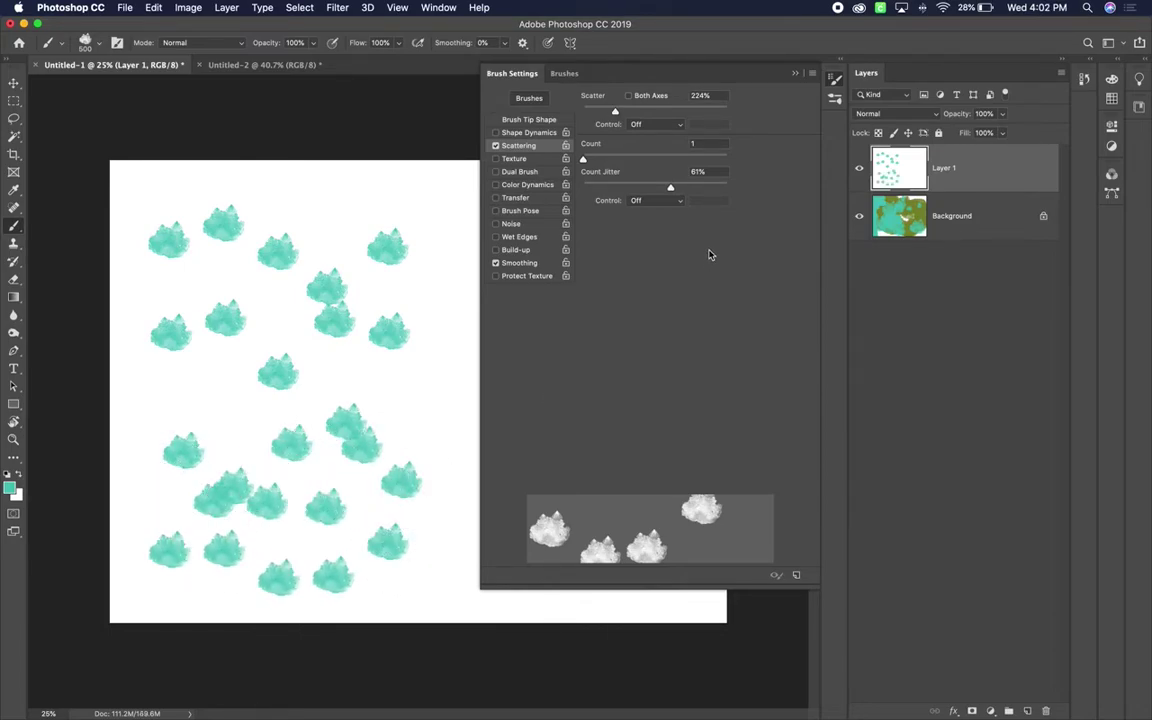
left_click_drag(584, 160, 646, 160)
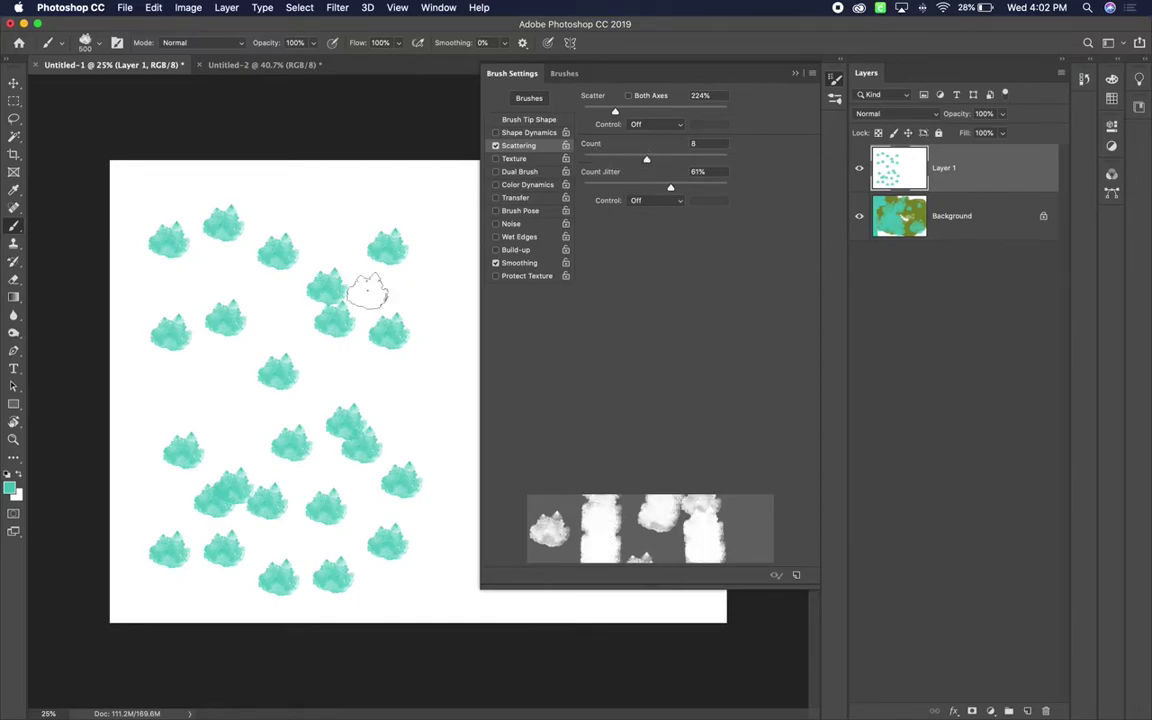
mouse_move(255, 370)
left_mouse_down()
mouse_move(373, 378)
mouse_move(319, 381)
mouse_move(216, 249)
mouse_move(347, 267)
mouse_move(219, 437)
mouse_move(363, 476)
mouse_move(188, 496)
mouse_move(369, 292)
mouse_move(278, 296)
mouse_move(386, 380)
mouse_move(157, 411)
mouse_move(179, 571)
mouse_move(188, 404)
mouse_move(224, 319)
mouse_move(250, 440)
left_mouse_up()
Change the foreground colour to purple #9849c6 and paint purple crystal strokes over the teal.
left_click(12, 489)
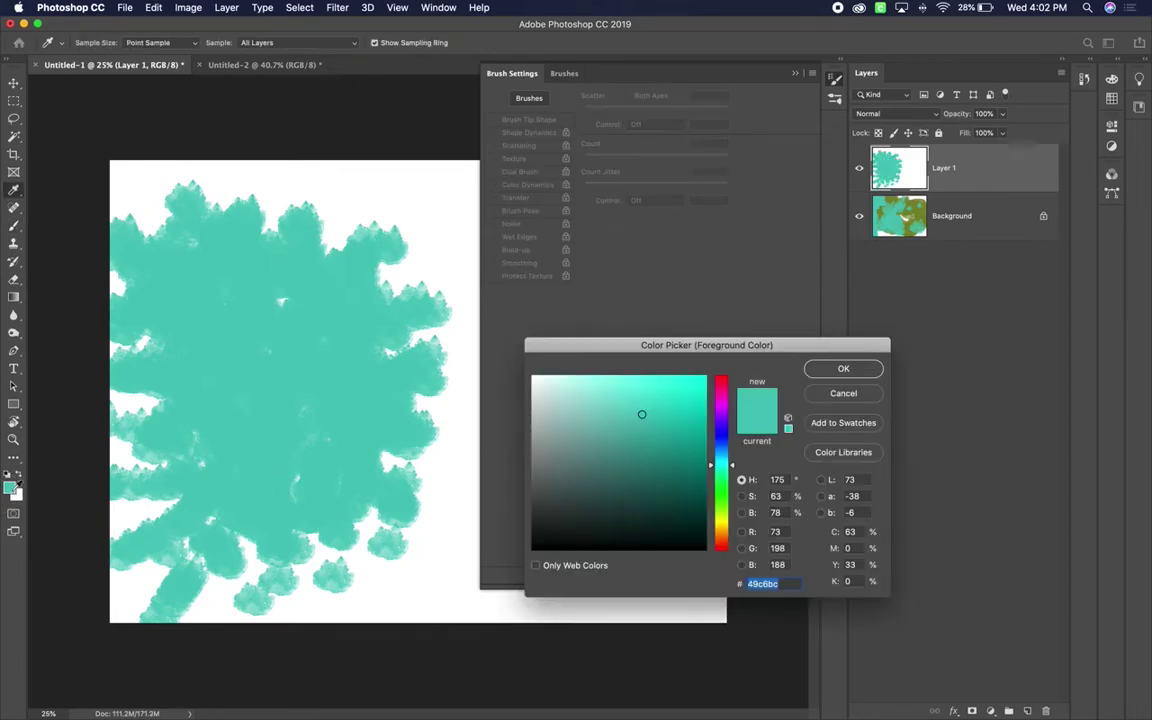
left_click(720, 416)
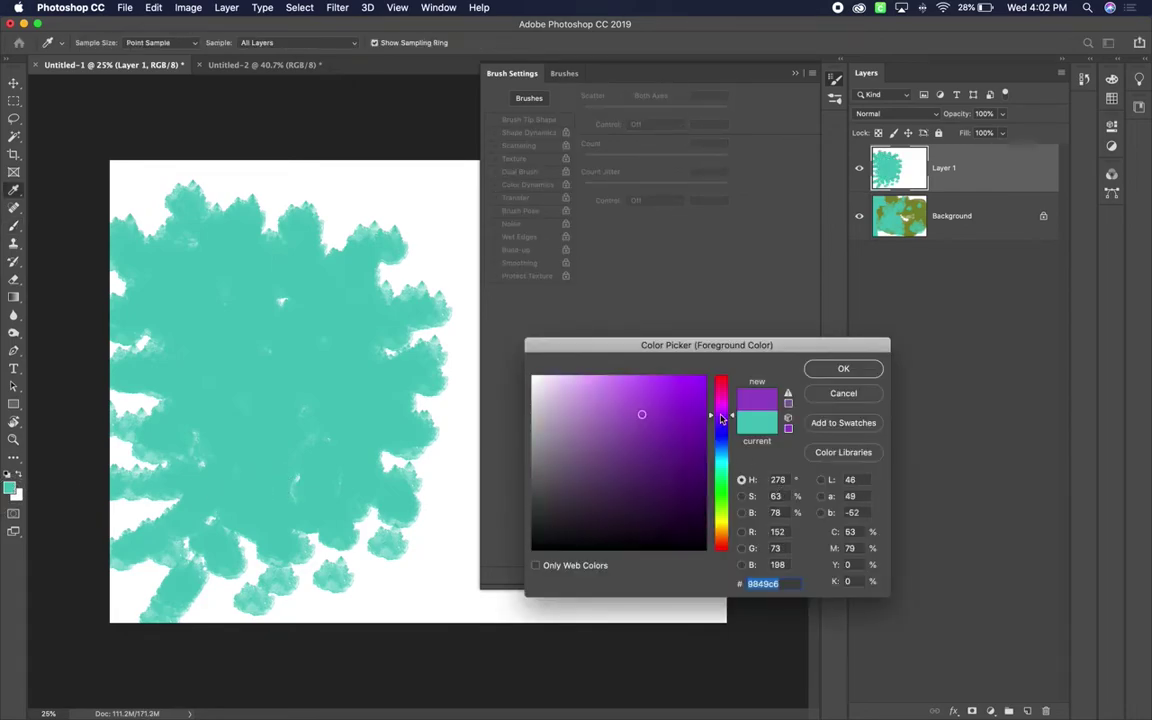
left_click(843, 368)
mouse_move(303, 365)
left_mouse_down()
mouse_move(350, 455)
mouse_move(224, 307)
mouse_move(265, 340)
left_mouse_up()
left_click_drag(140, 355, 235, 385)
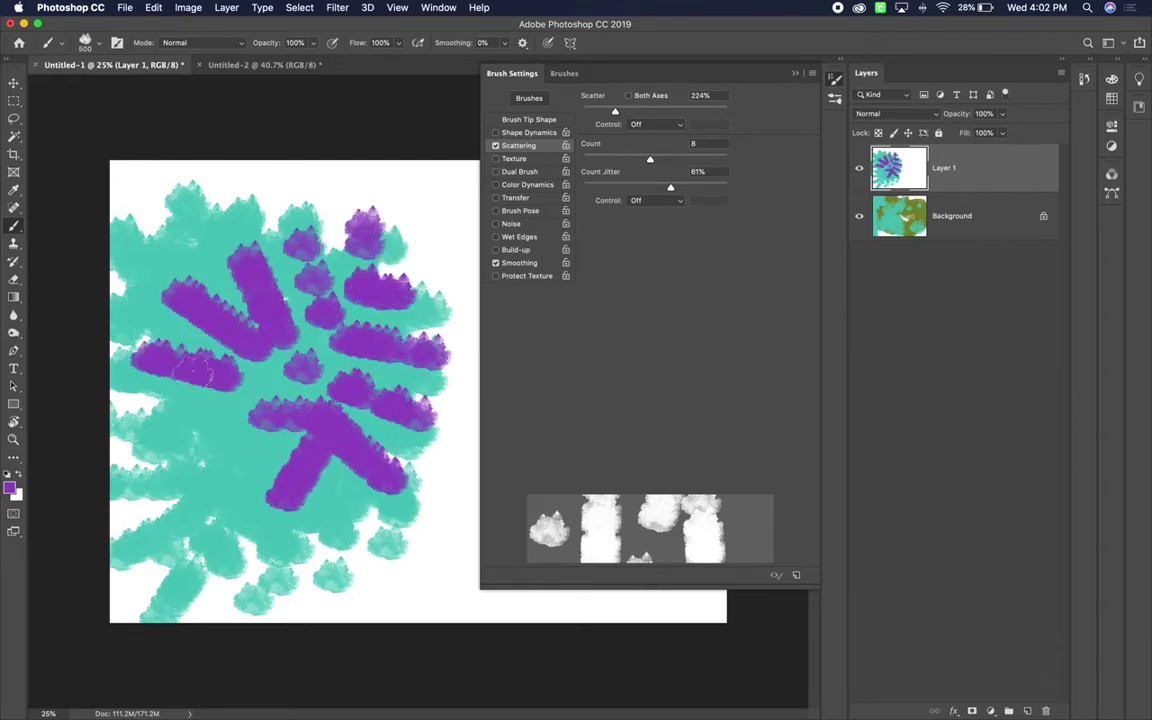
Turn off Scattering and enable Texture with the grey pattern.
left_click(495, 146)
left_click(513, 159)
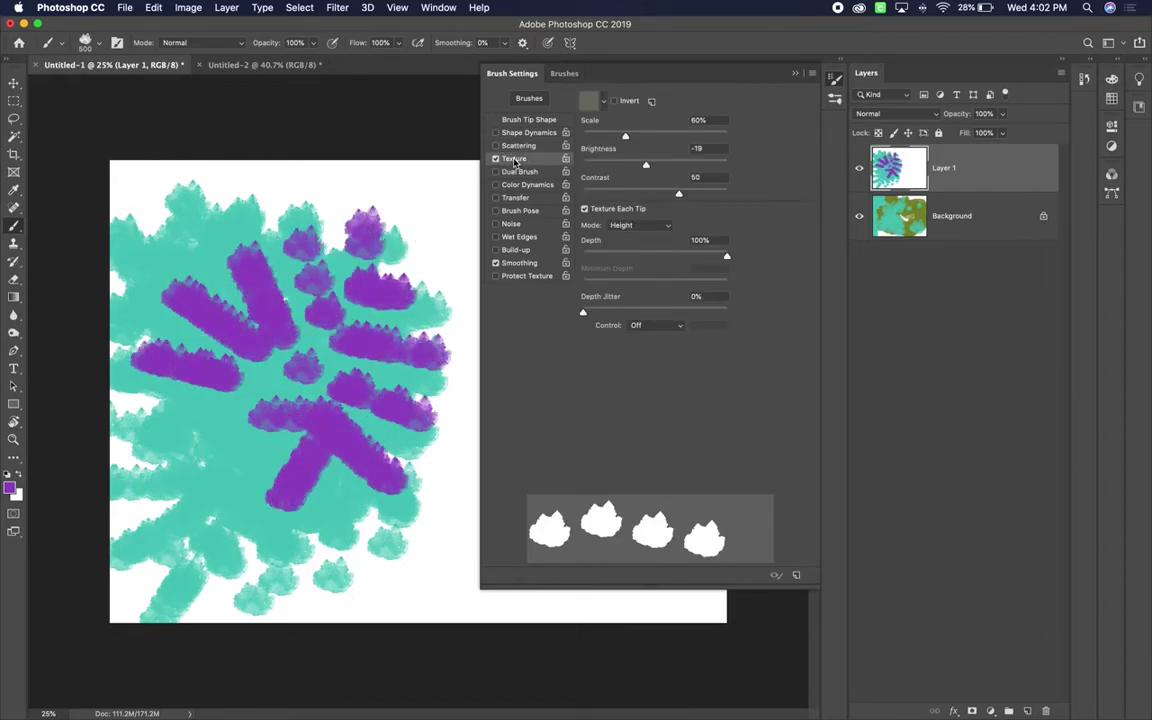
left_click(604, 98)
left_click(588, 151)
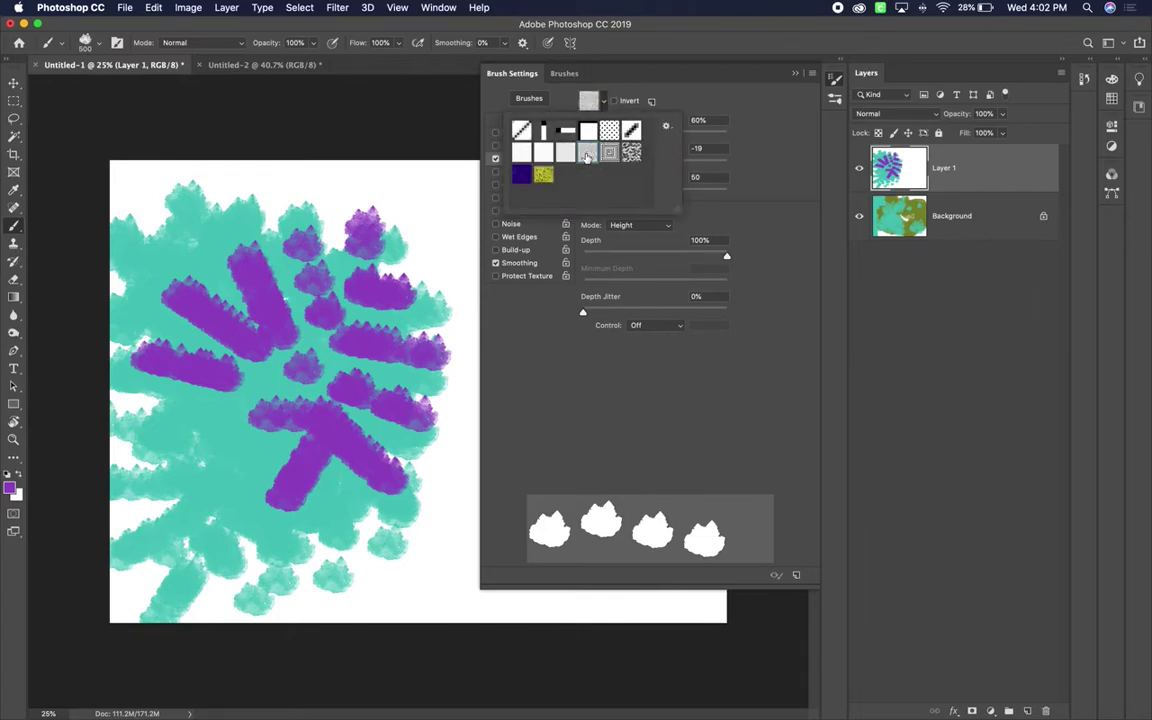
left_click(604, 100)
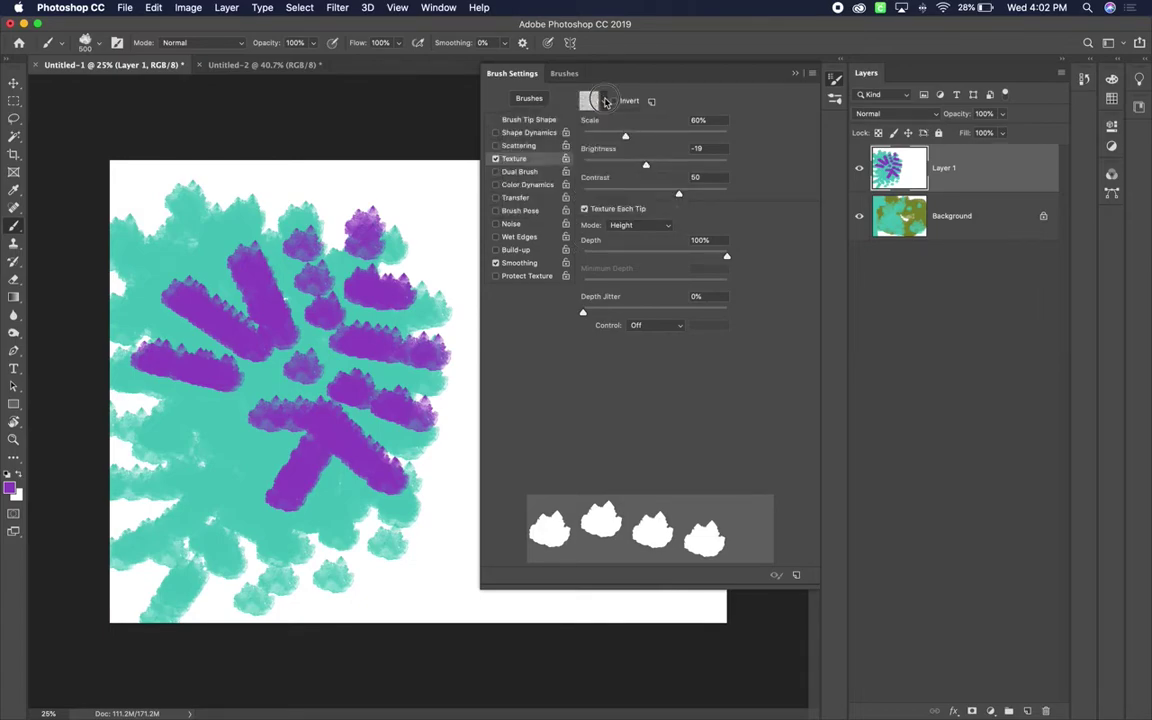
Stamp single purple crystals and a diagonal stroke forming an X on the right side.
left_click(415, 267)
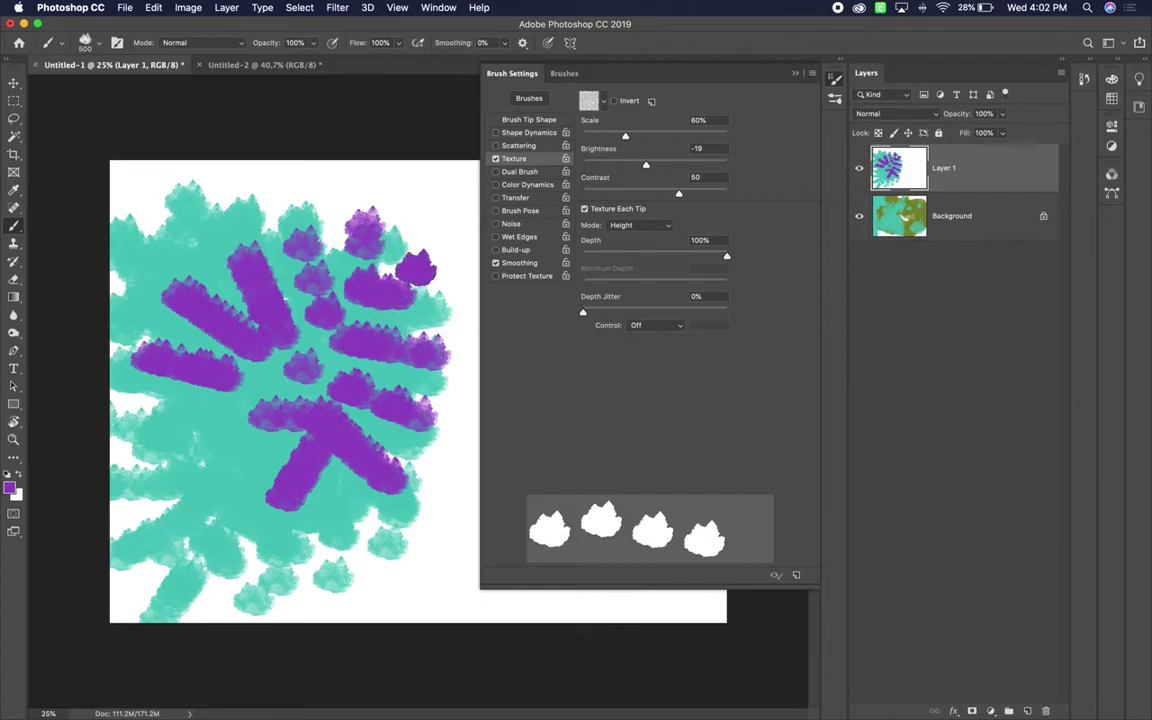
left_click(433, 322)
left_click_drag(305, 462, 388, 374)
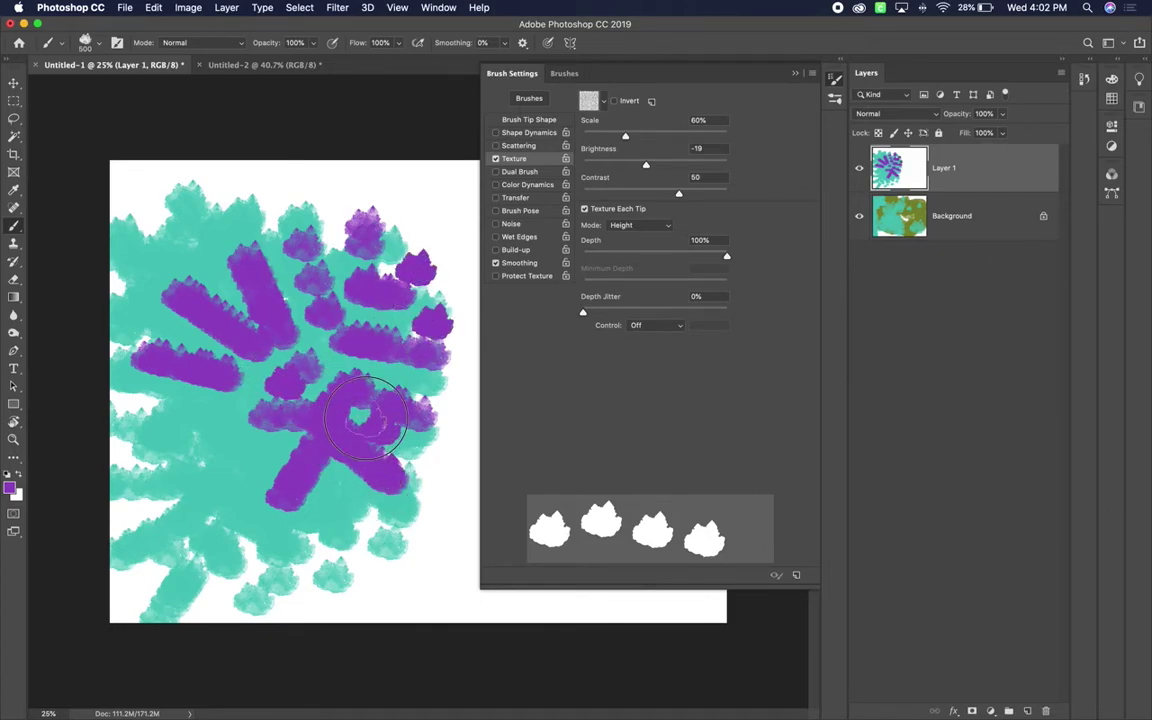
left_click(436, 425)
left_click(467, 458)
left_click(445, 500)
left_click(411, 542)
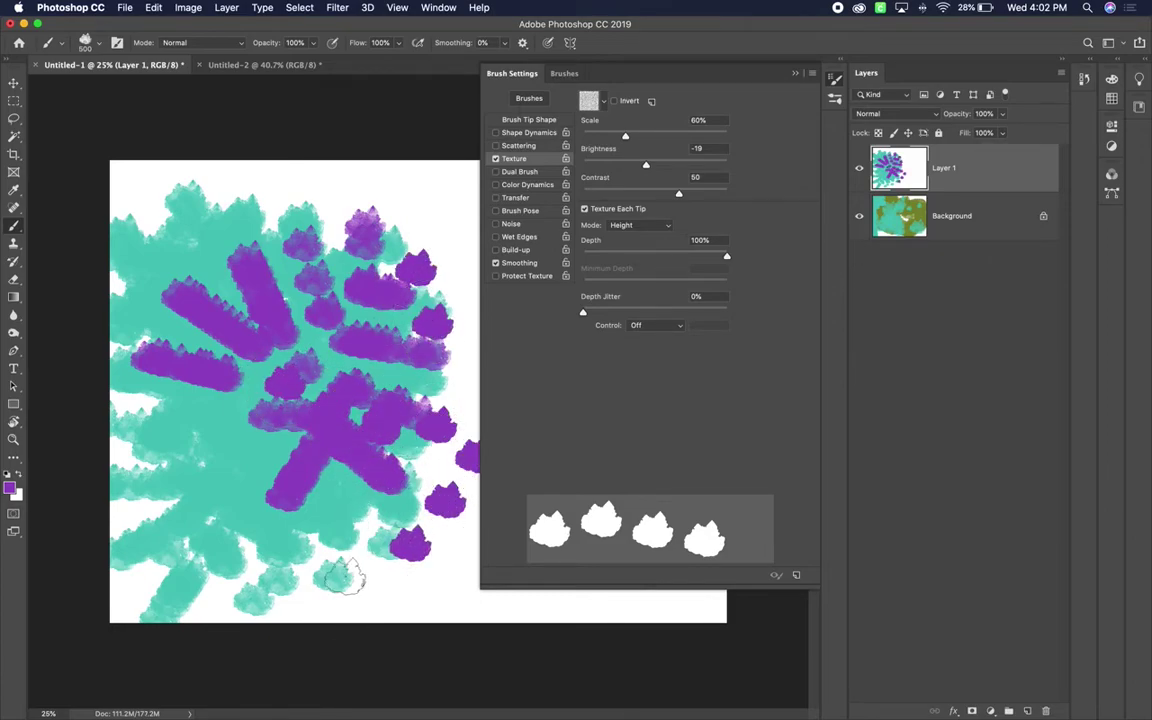
scroll(369, 590, "up", 6)
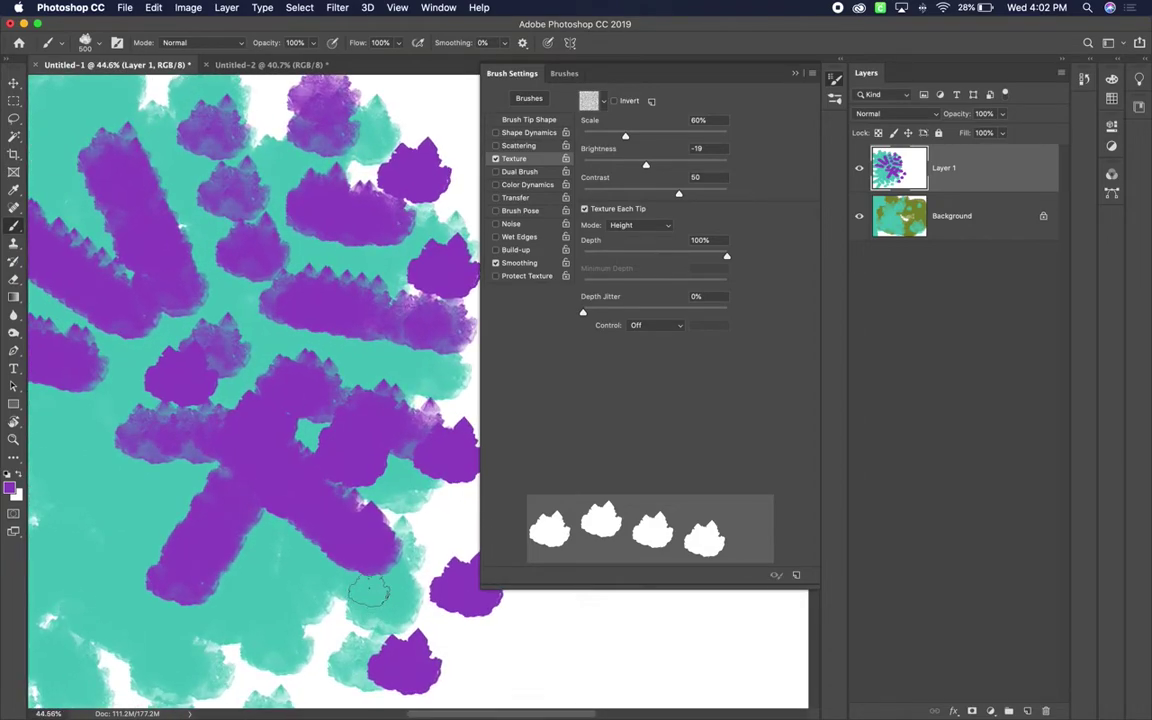
Switch the brush texture to a dotted pattern and stamp purple test crystals.
scroll(393, 590, "right", 5)
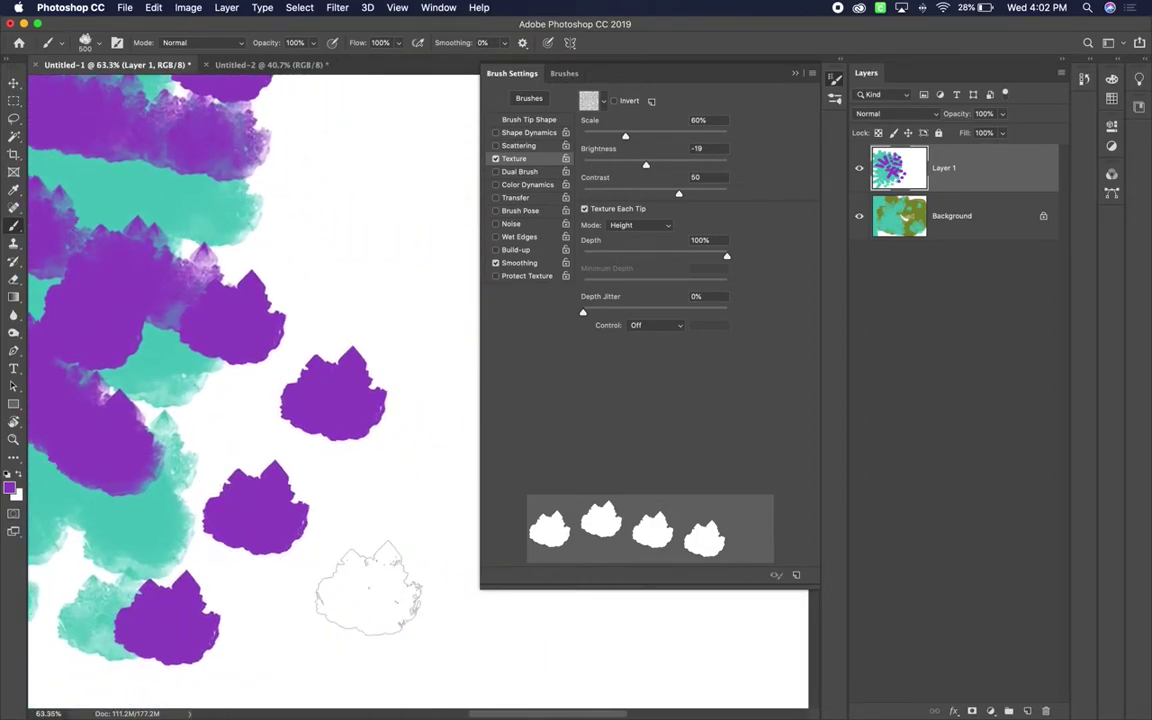
scroll(368, 590, "up", 2)
scroll(369, 588, "up", 4)
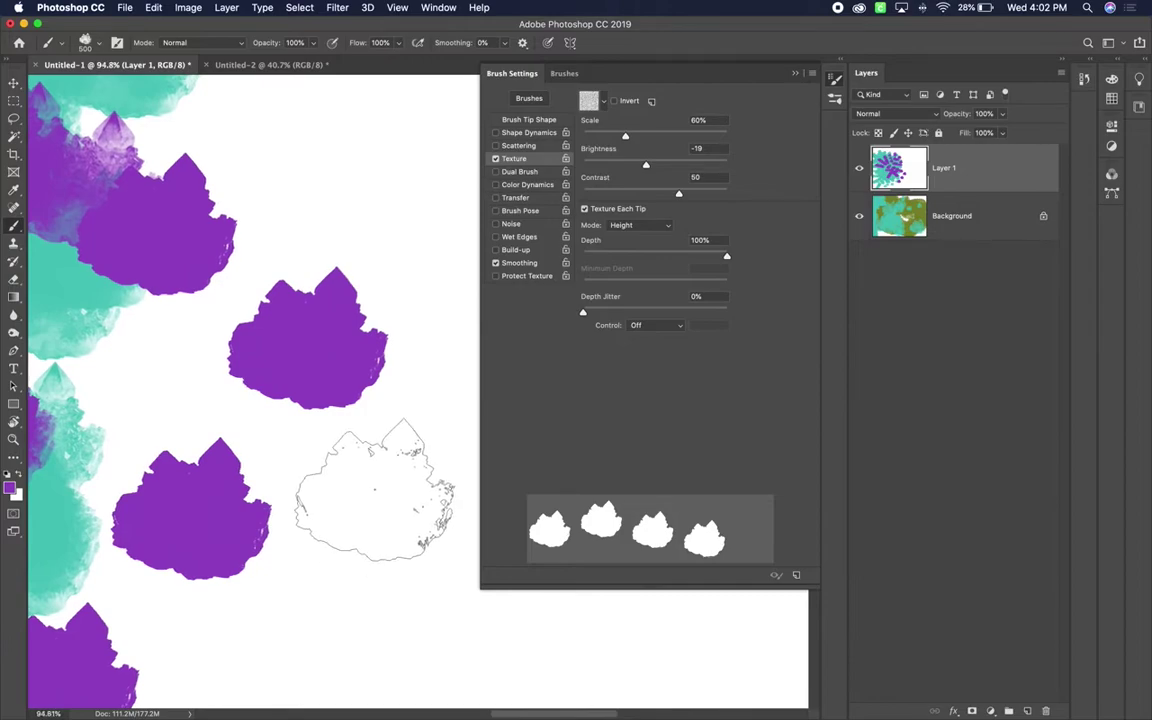
left_click(304, 195)
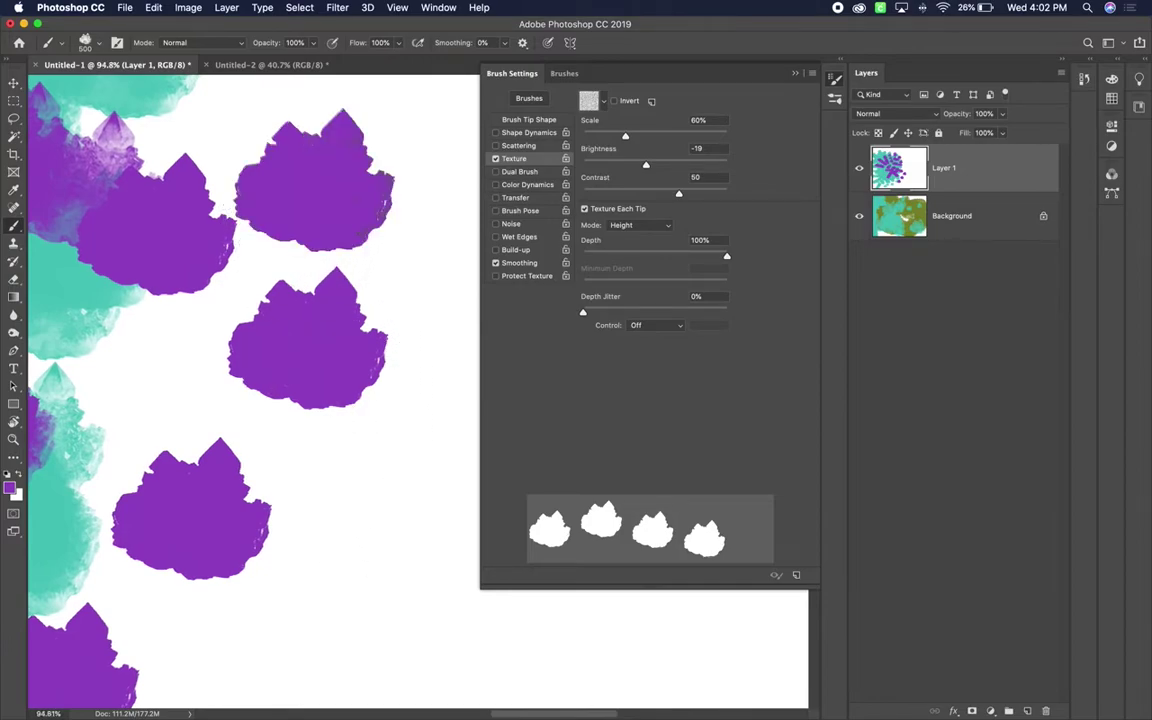
left_click(604, 104)
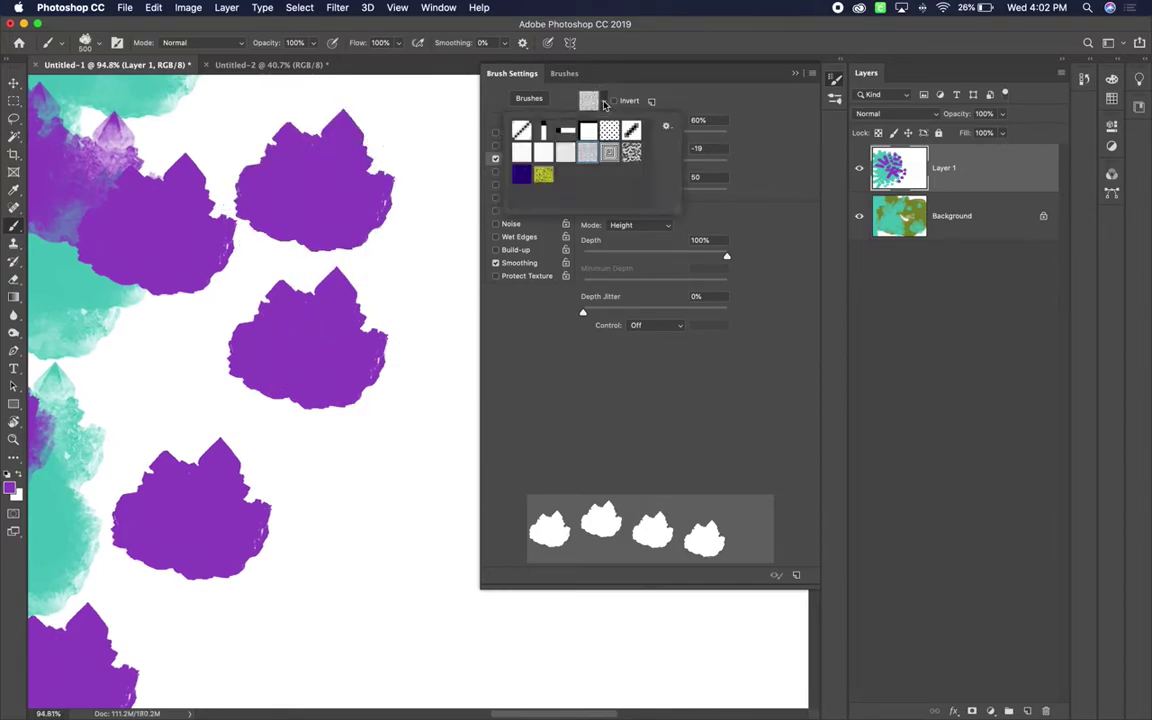
left_click(631, 151)
left_click(357, 511)
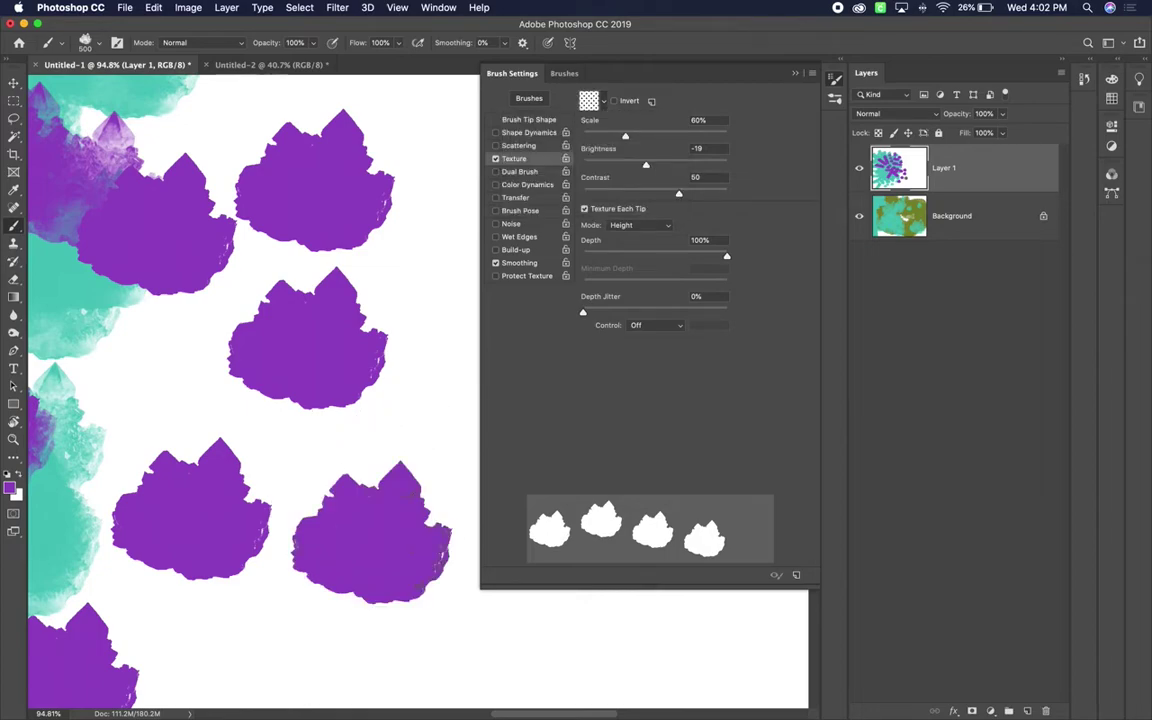
left_click(371, 533)
Set texture scale to 214%, contrast 85 and depth 43%, stamping purple crystals to compare.
left_click_drag(628, 138, 691, 136)
left_click(340, 442)
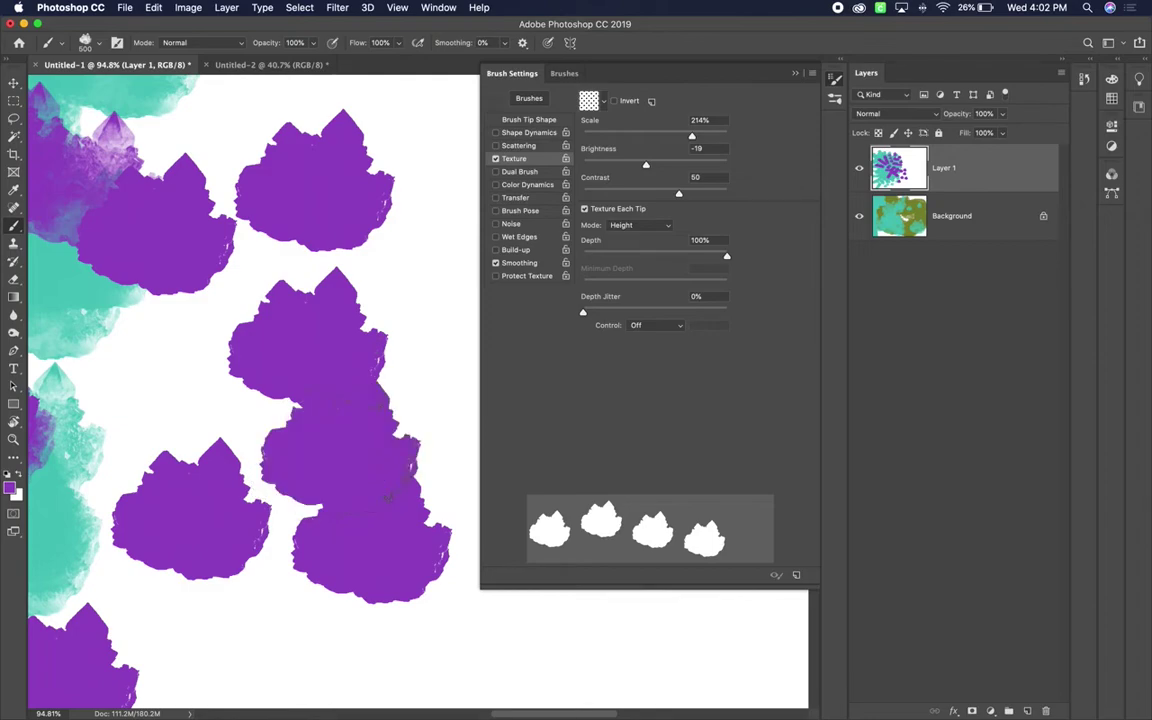
left_click(378, 360)
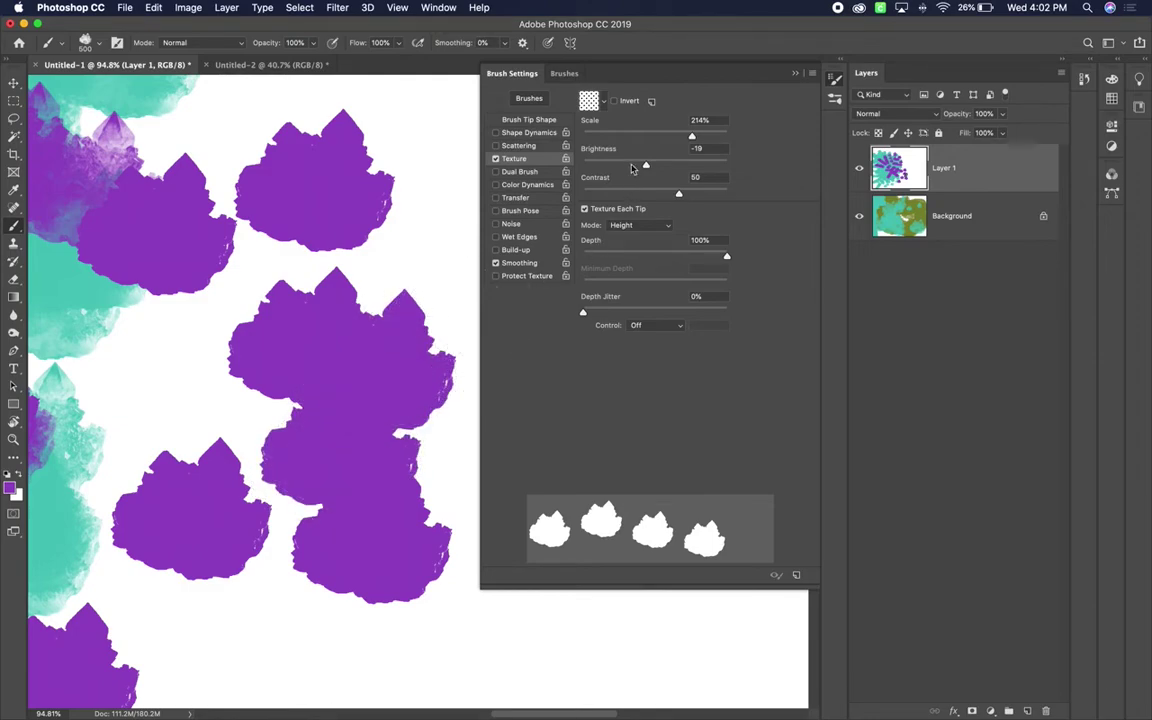
left_click_drag(648, 167, 603, 177)
left_click_drag(680, 195, 712, 193)
left_click(425, 235)
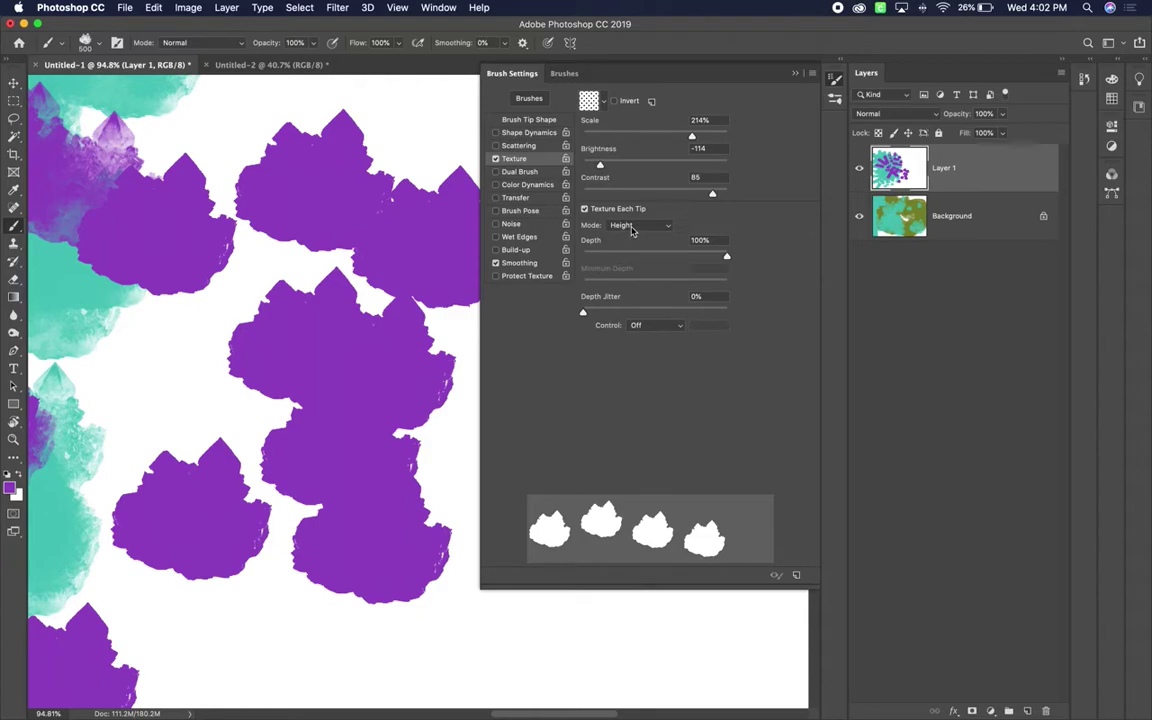
left_click(646, 254)
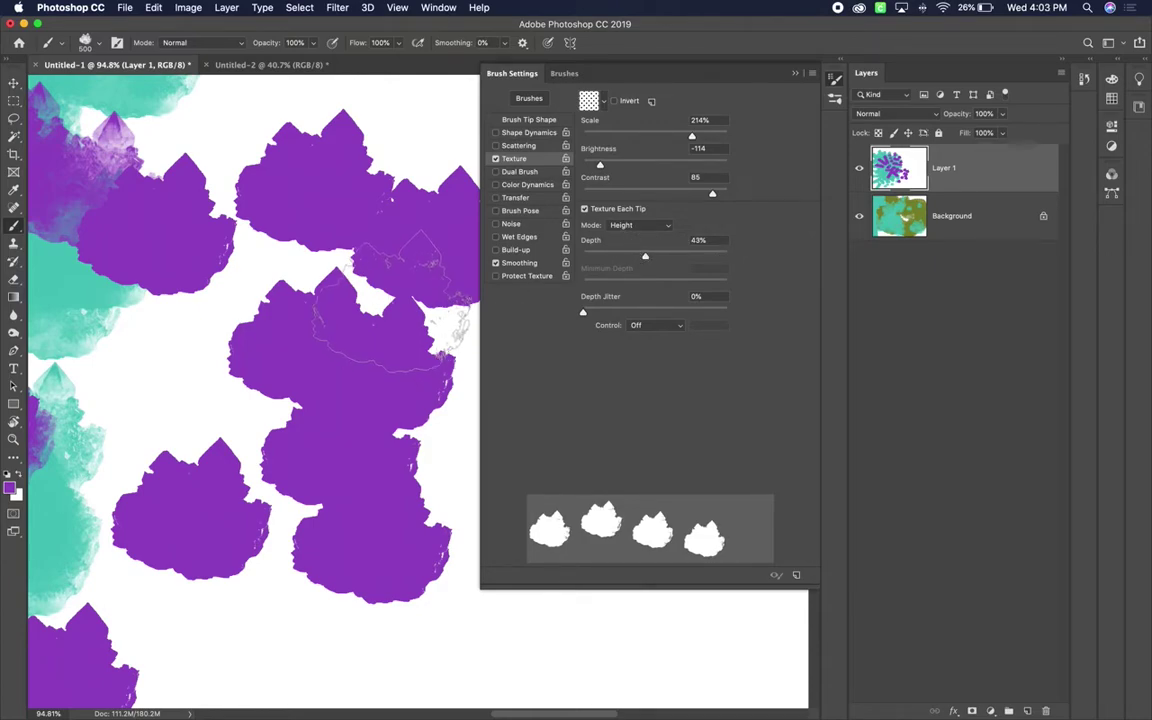
left_click(355, 315)
left_click(386, 648)
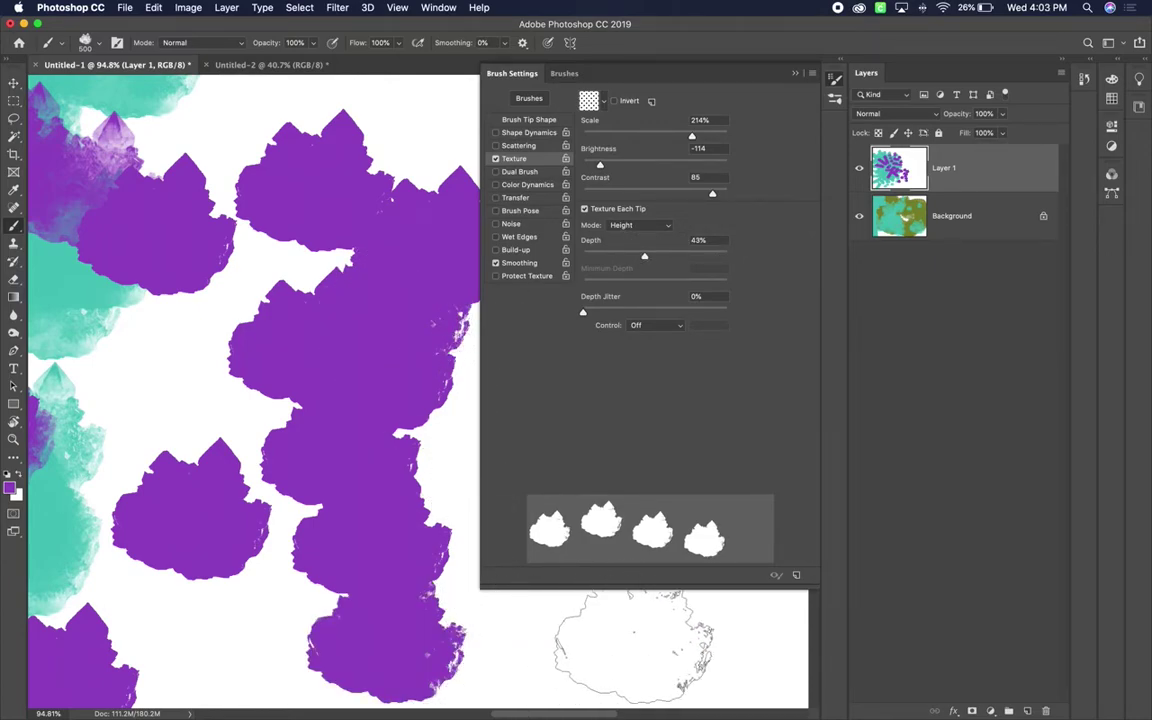
left_click(605, 650)
Try the yellow-green texture pattern and Invert, undoing the inverted test stroke.
left_click(602, 100)
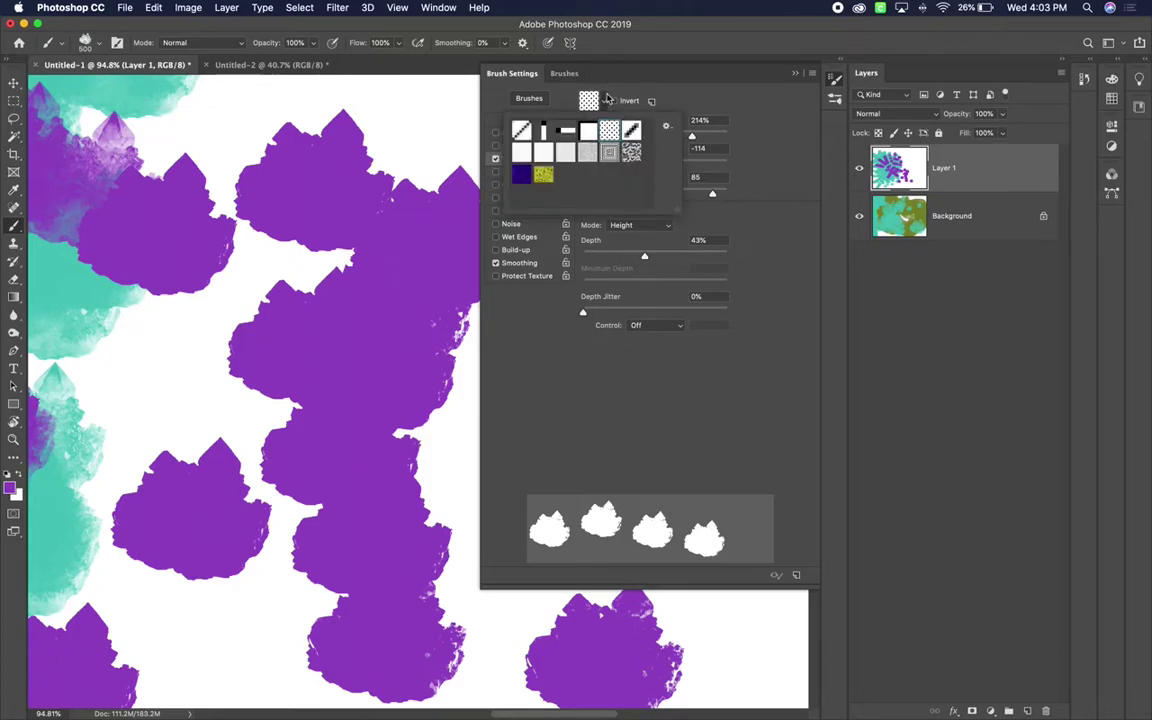
left_click(609, 153)
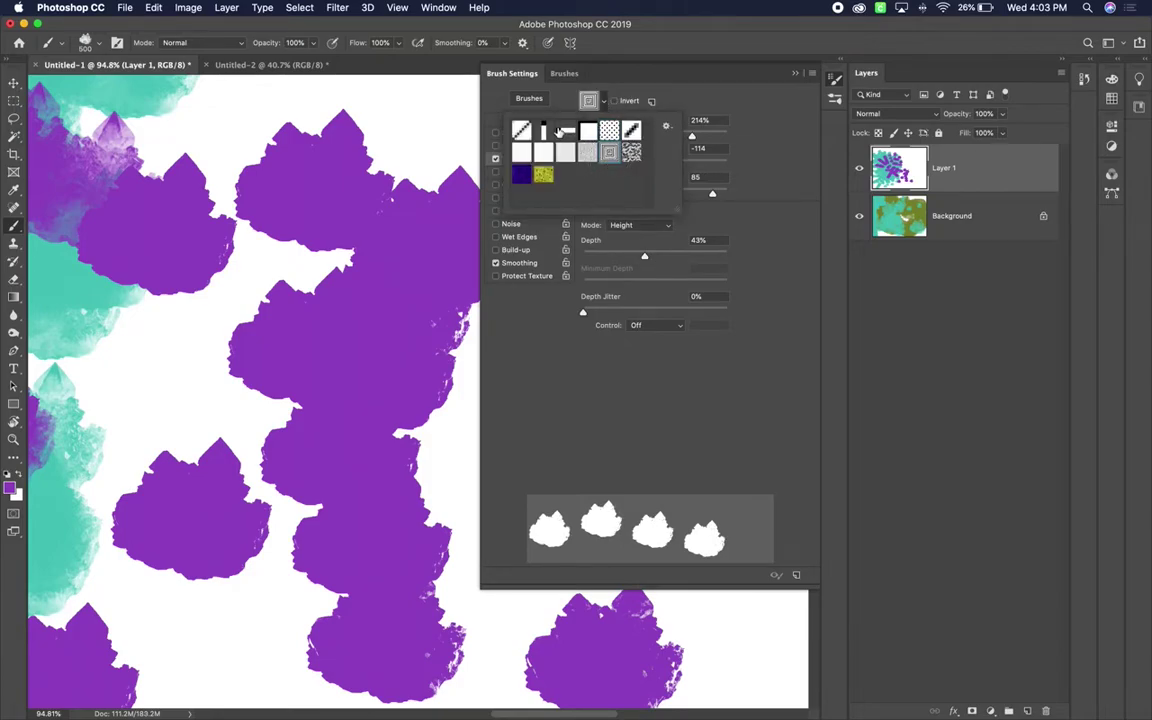
left_click(543, 175)
left_click(385, 115)
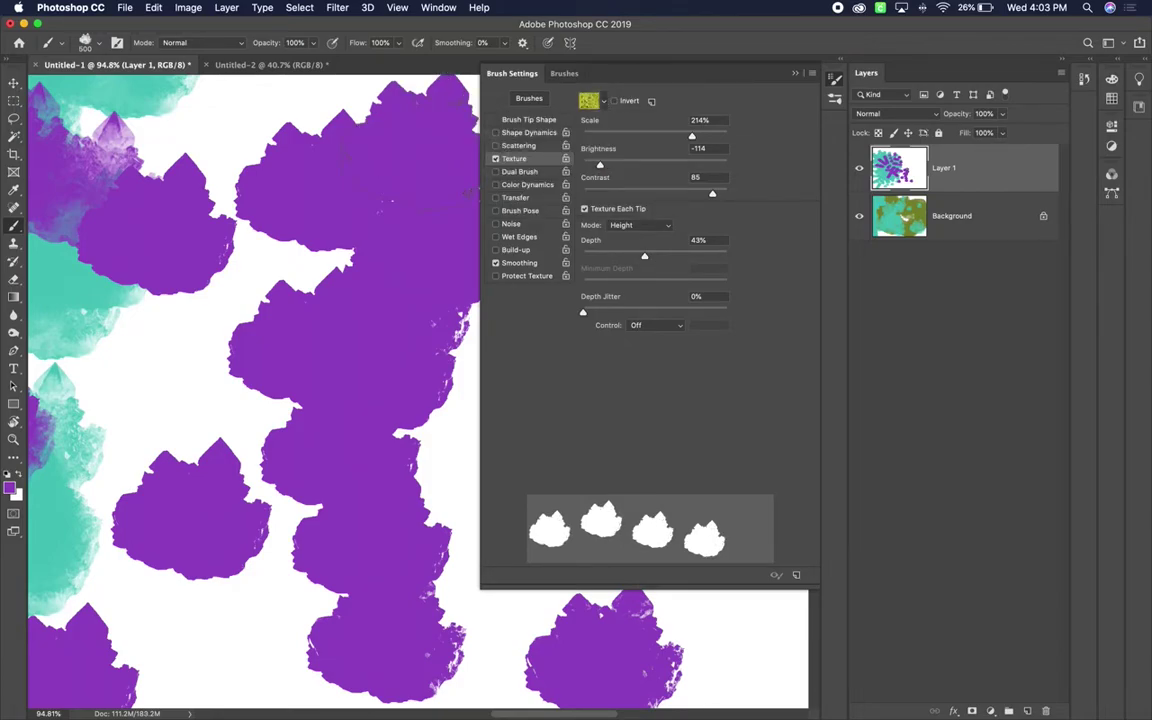
left_click(614, 101)
mouse_move(290, 285)
left_mouse_down()
mouse_move(225, 308)
mouse_move(160, 386)
mouse_move(110, 395)
left_mouse_up()
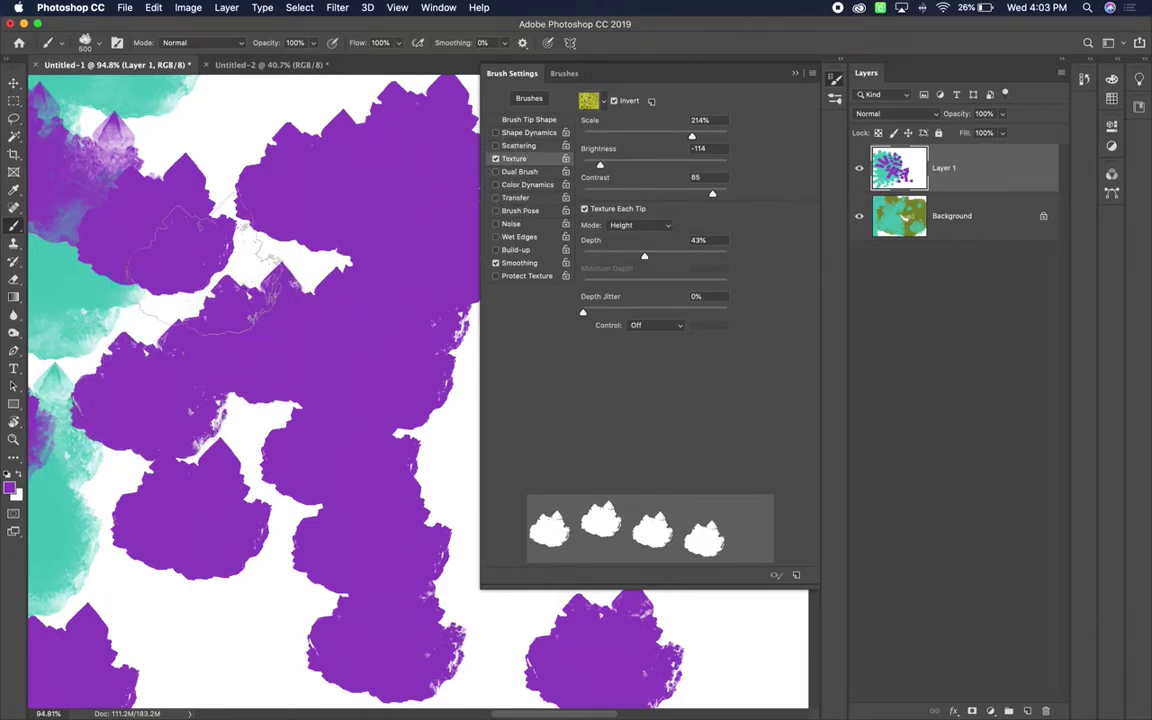
key("super+z")
key("super+z")
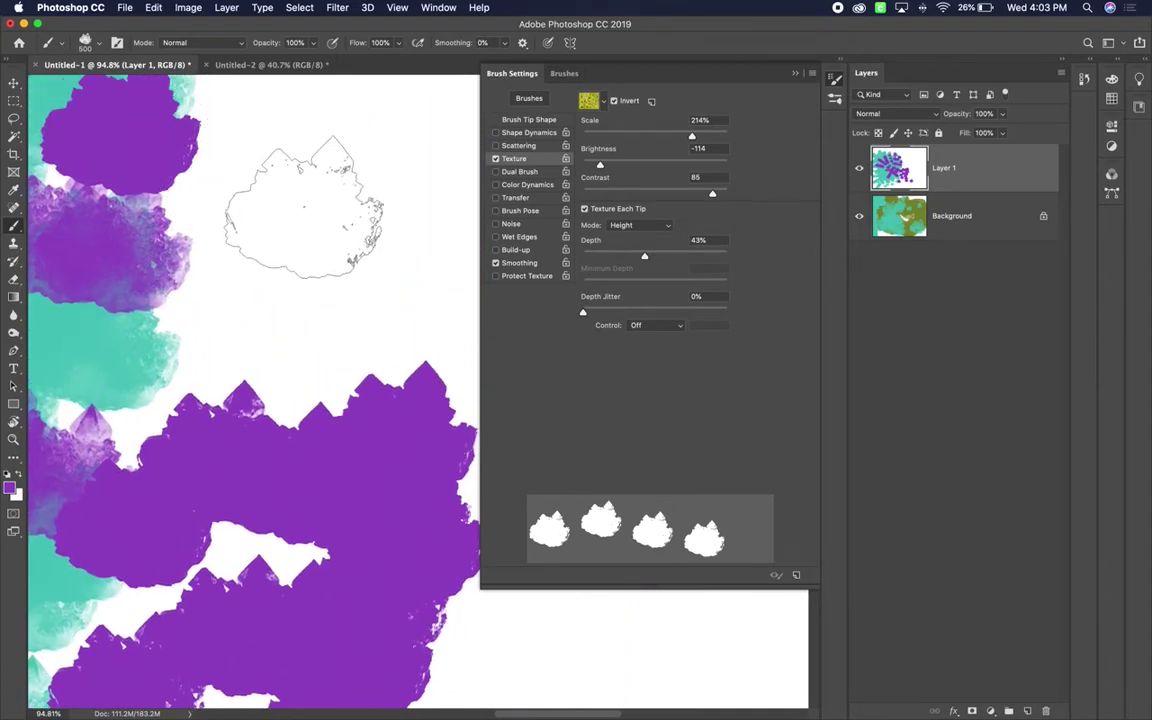
left_click(270, 160)
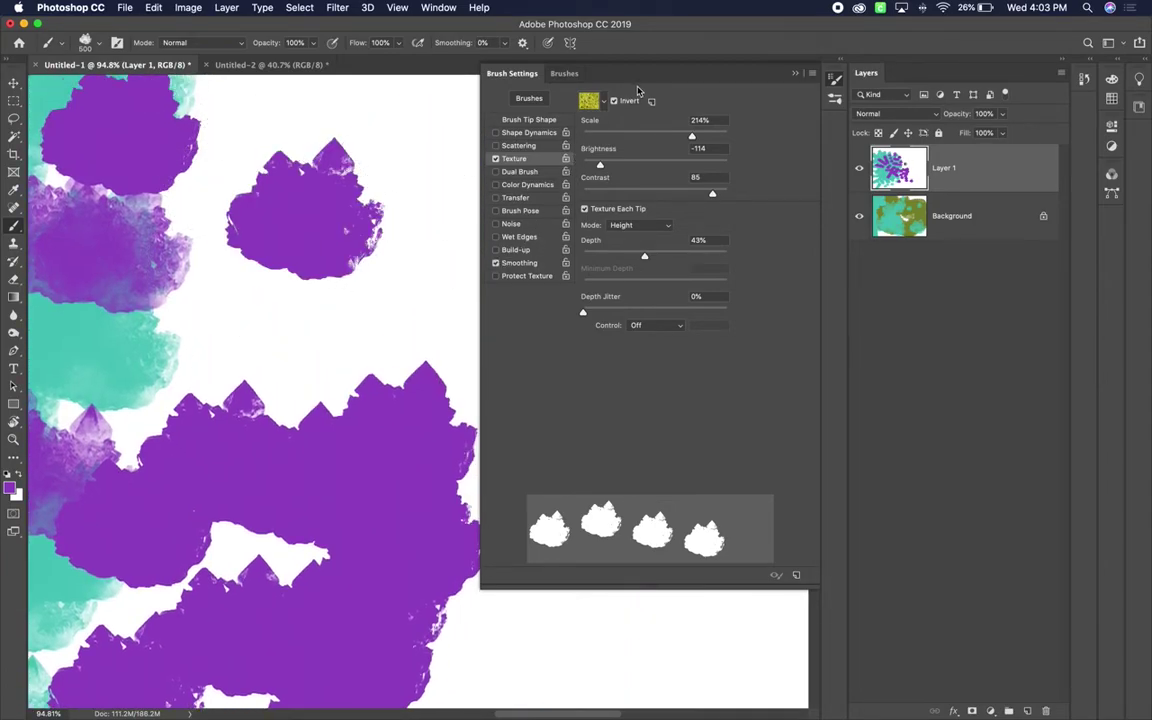
Append the Patterns library and use a grey noise texture, stamping three test crystals.
left_click(605, 104)
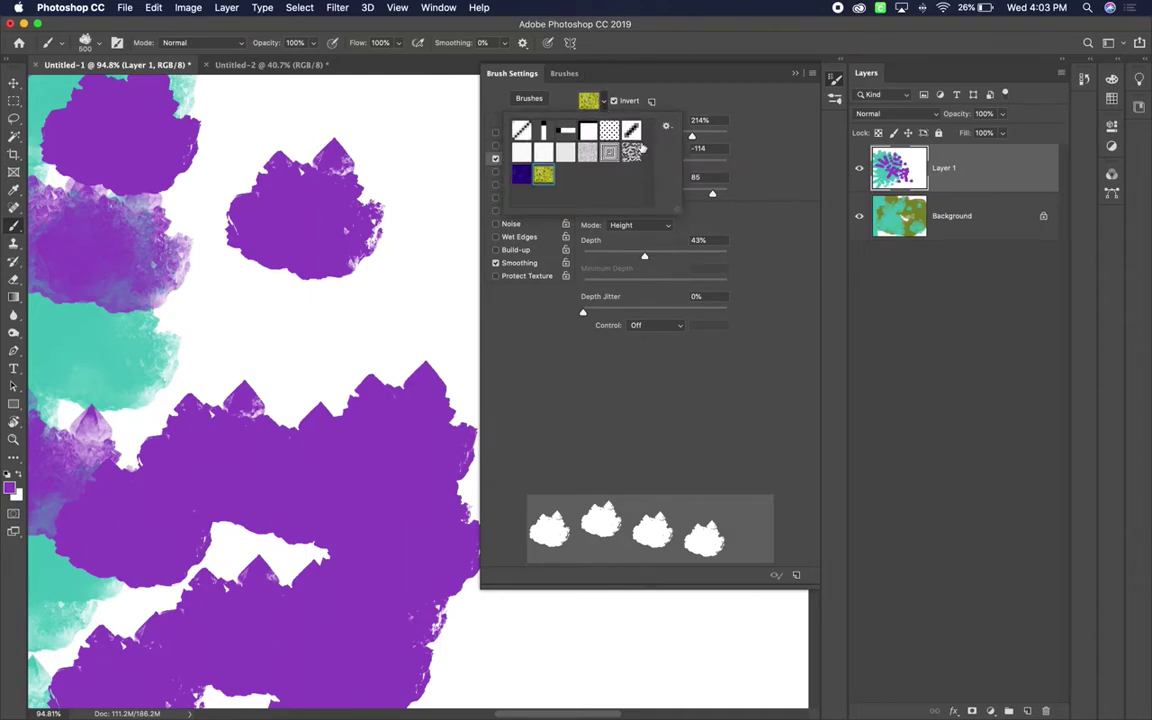
left_click(668, 128)
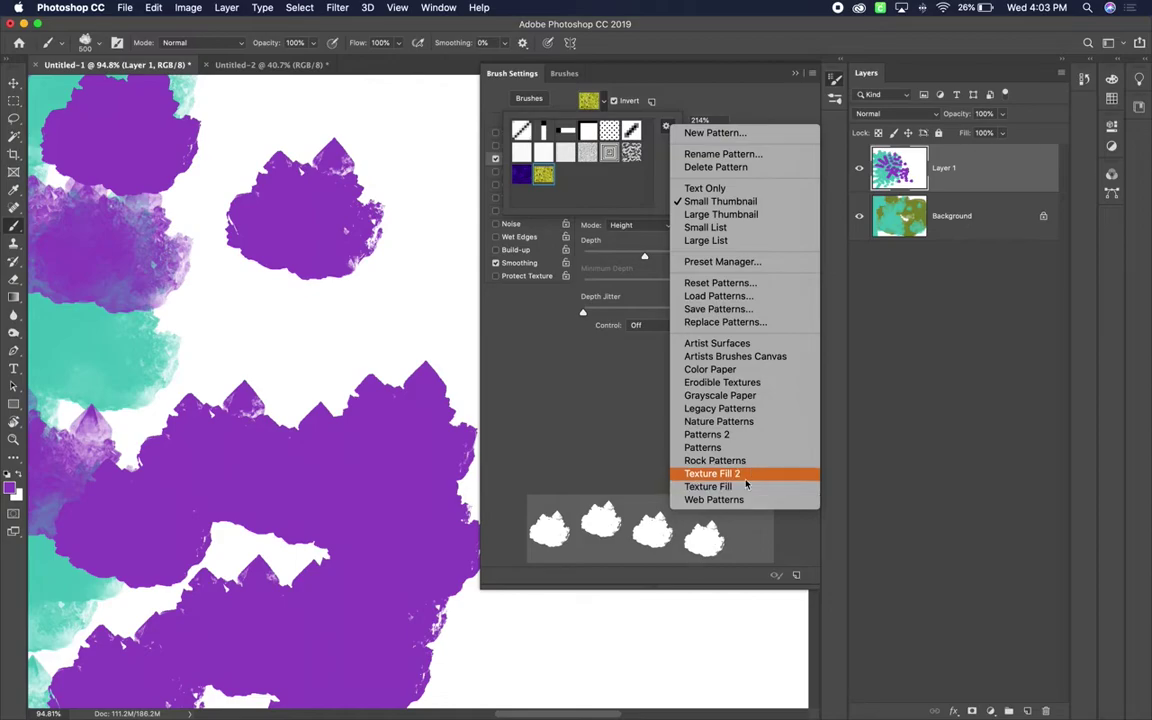
left_click(733, 448)
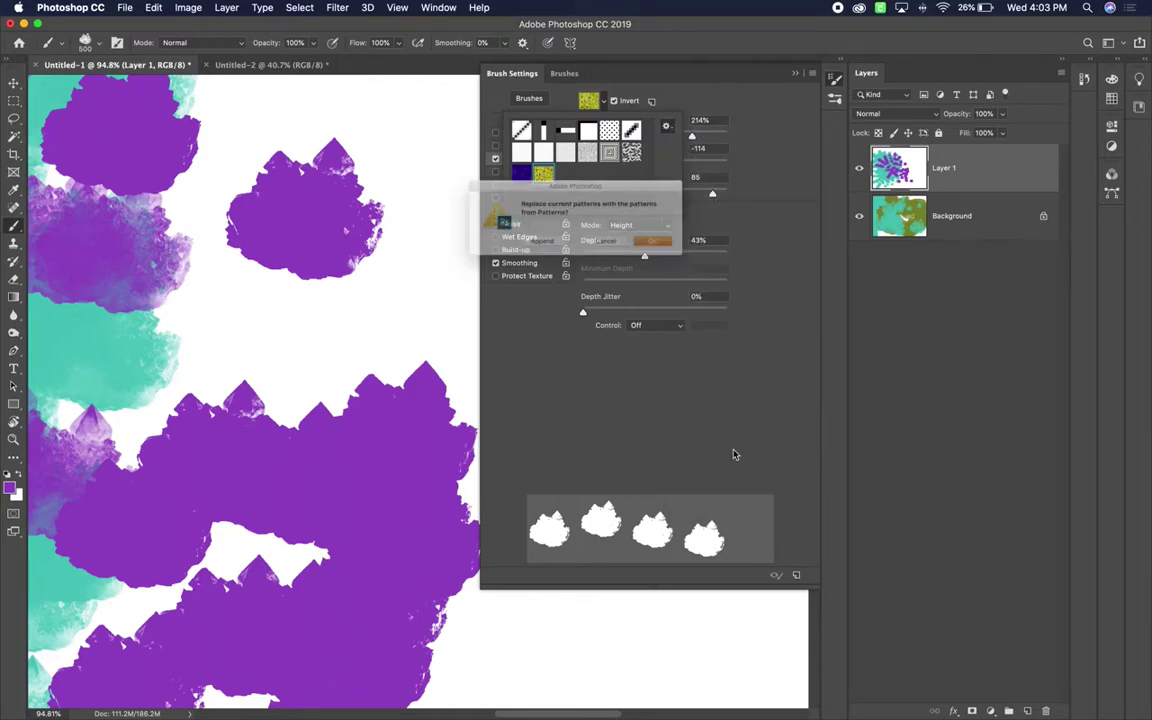
left_click(530, 250)
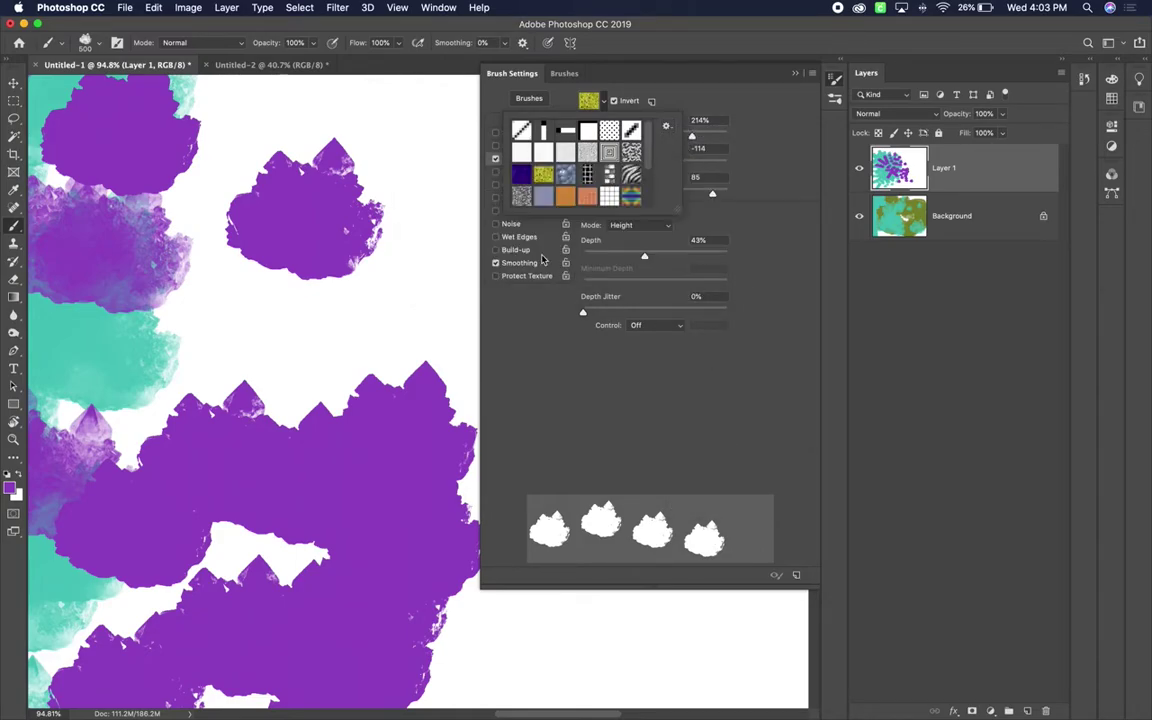
left_click_drag(676, 208, 682, 277)
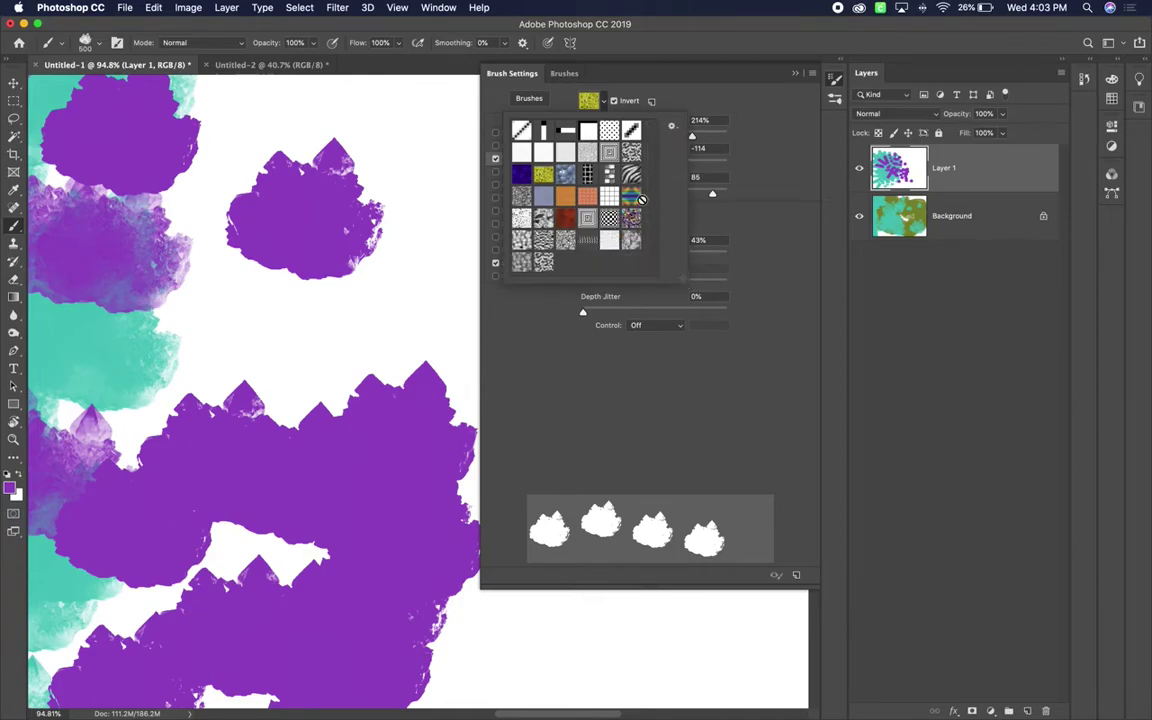
left_click(521, 218)
left_click(360, 250)
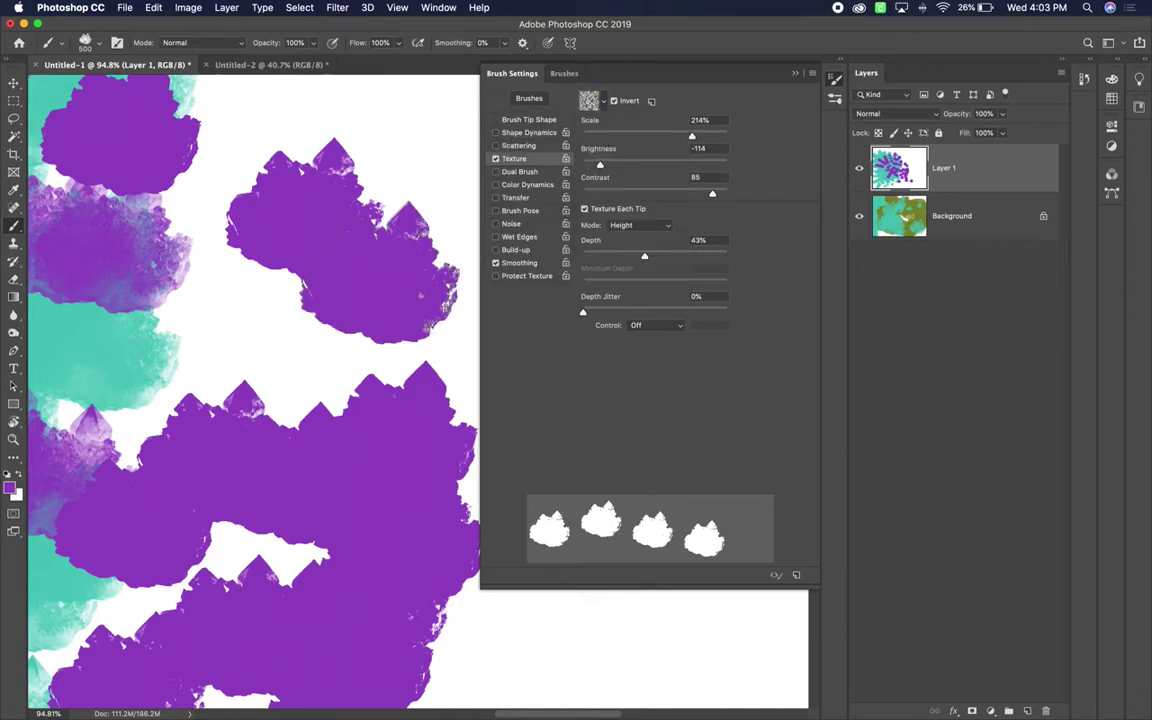
left_click(400, 178)
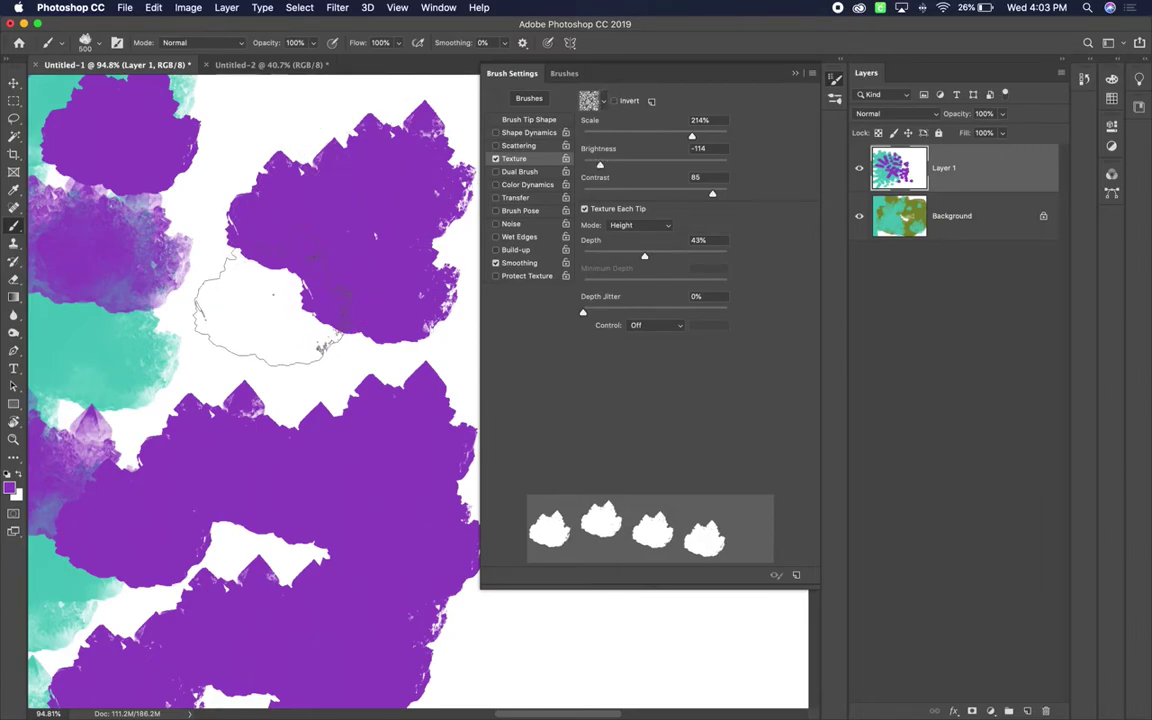
left_click(245, 285)
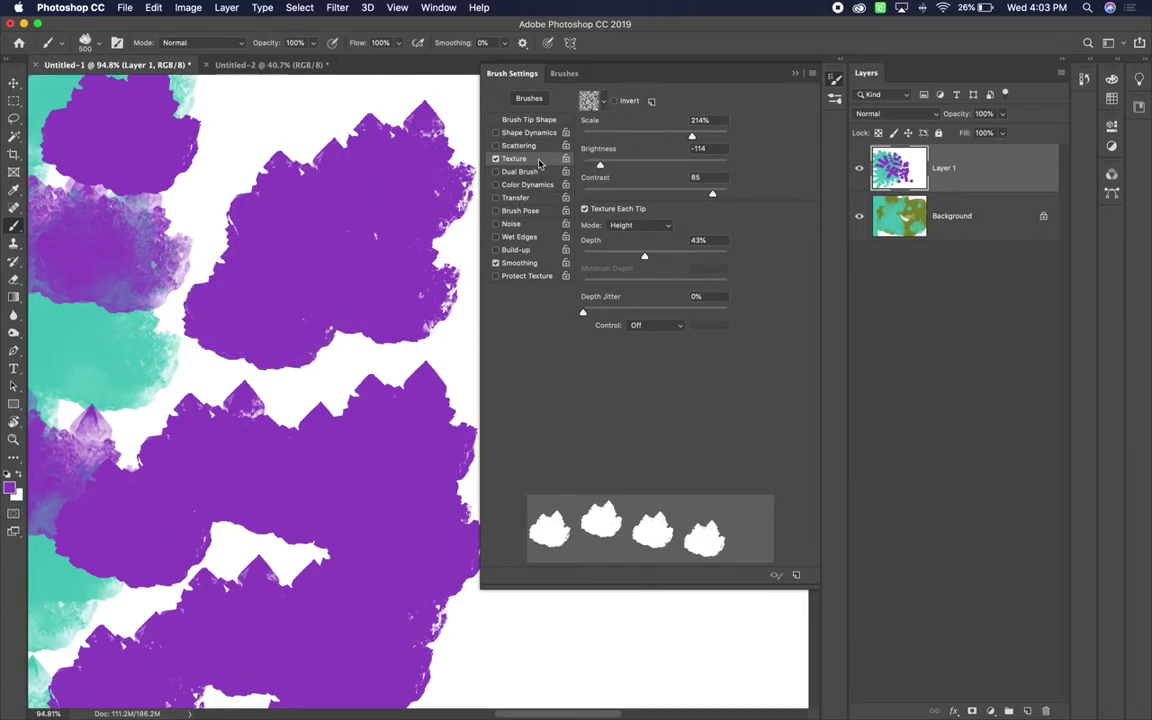
Reduce texture scale to 50% and switch to a hard round tip enlarged to 90 px.
left_click_drag(693, 140, 619, 143)
left_click(531, 121)
left_click(703, 121)
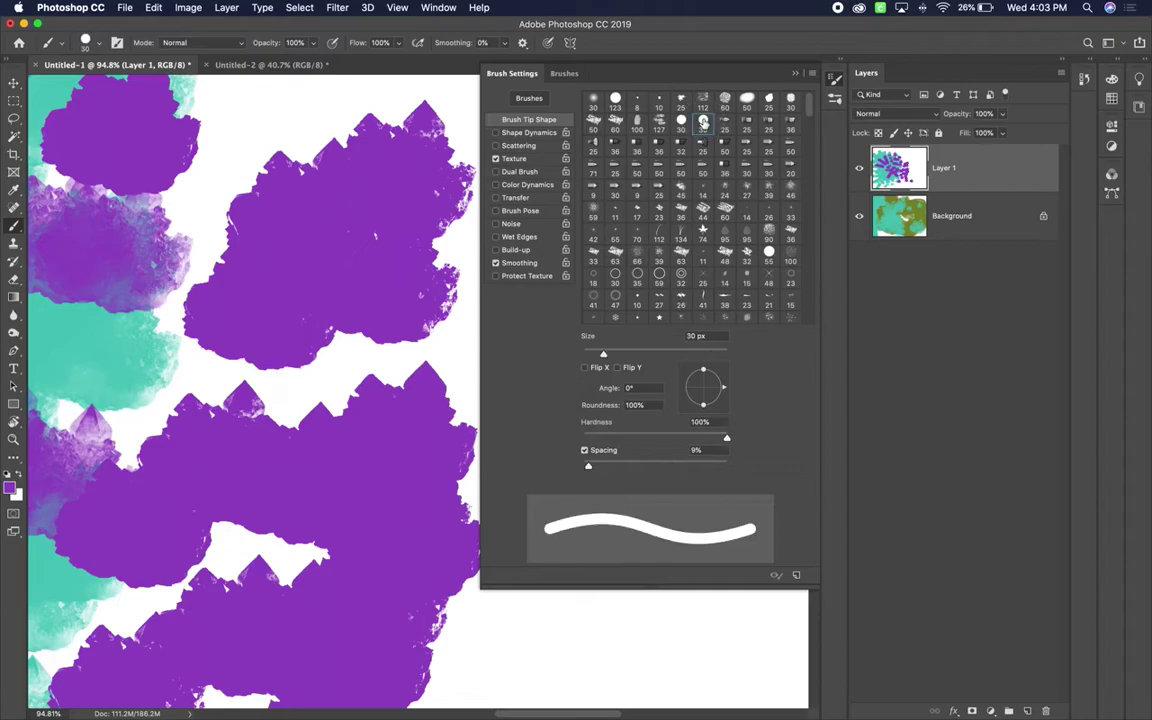
left_click(514, 160)
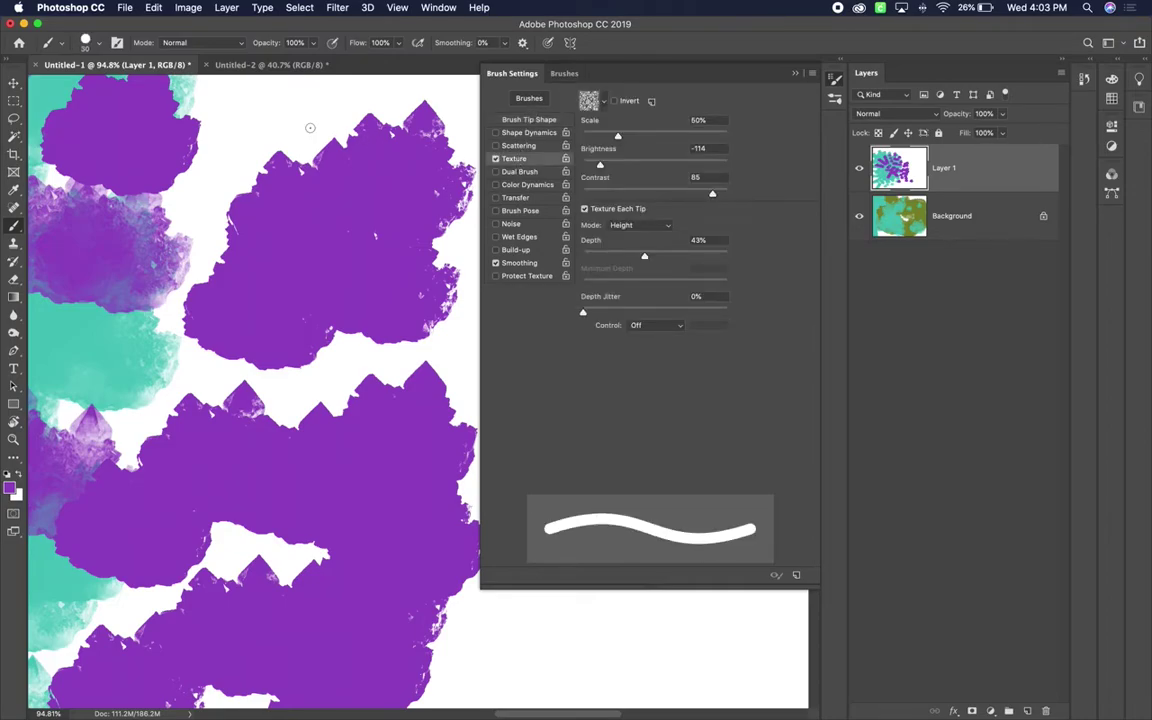
key("bracketright")
key("bracketright")
key("bracketright")
key("bracketright")
key("bracketright")
key("bracketright")
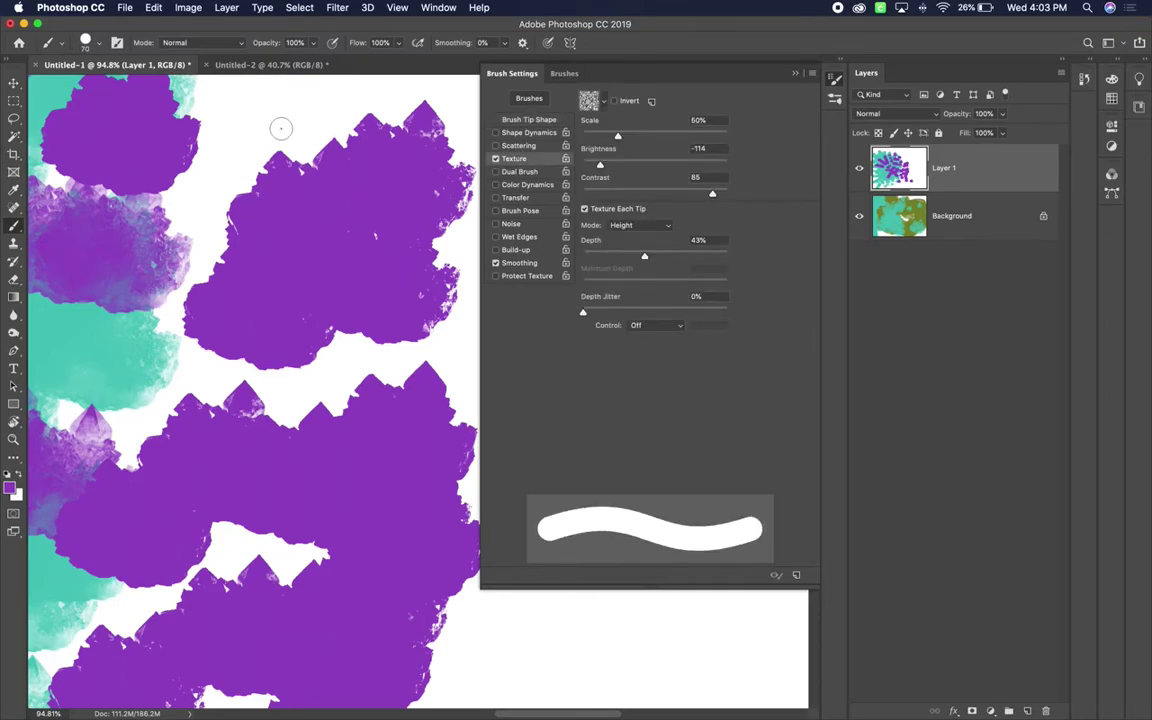
left_click(281, 132)
mouse_move(288, 146)
left_mouse_down()
mouse_move(309, 116)
mouse_move(296, 108)
left_mouse_up()
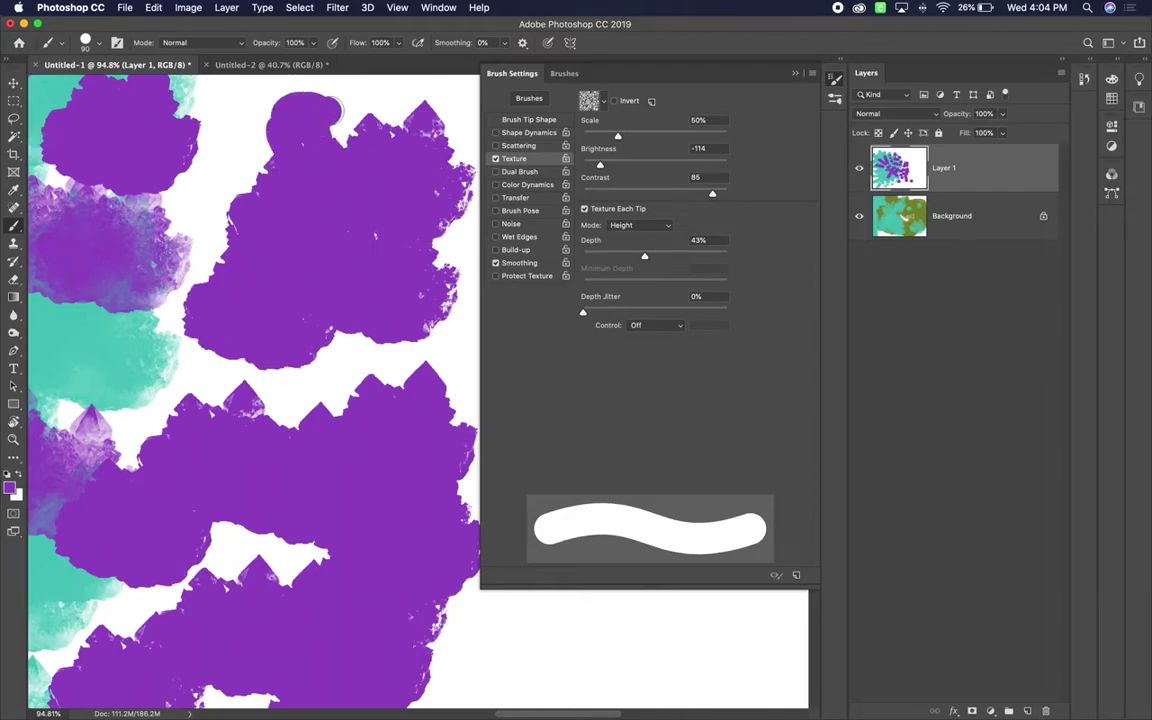
Lower texture contrast to 26, paint a purple round-brush stroke, and show the brush presets.
left_click(603, 102)
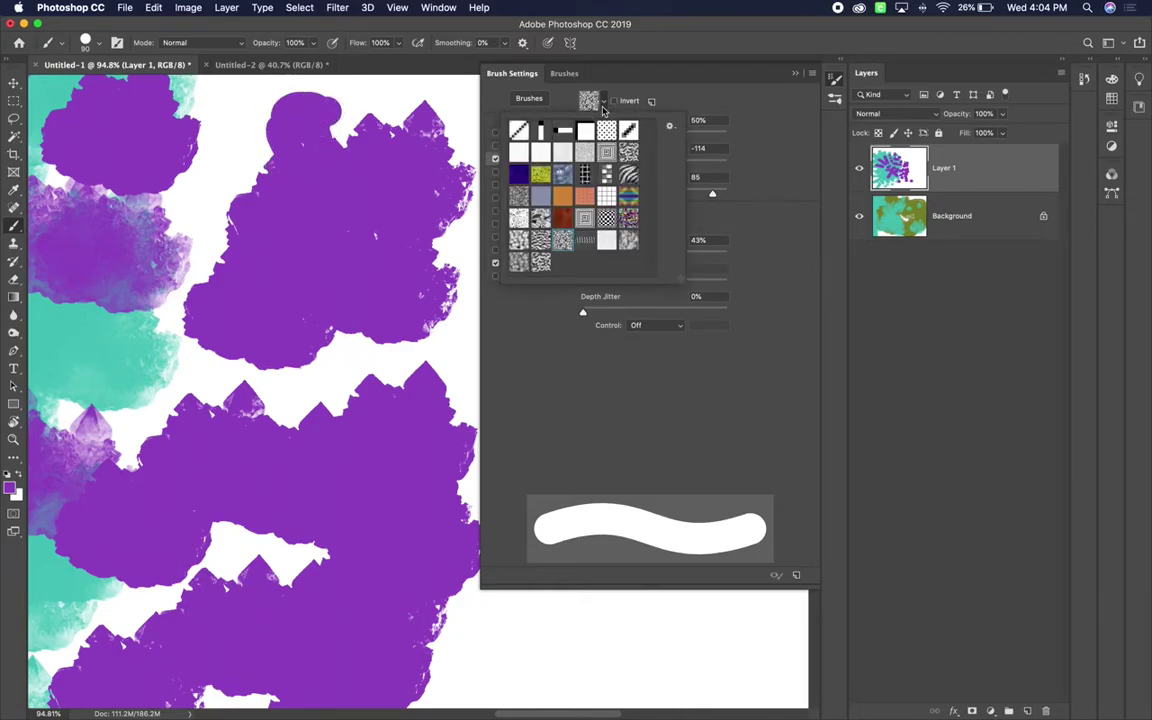
left_click(603, 103)
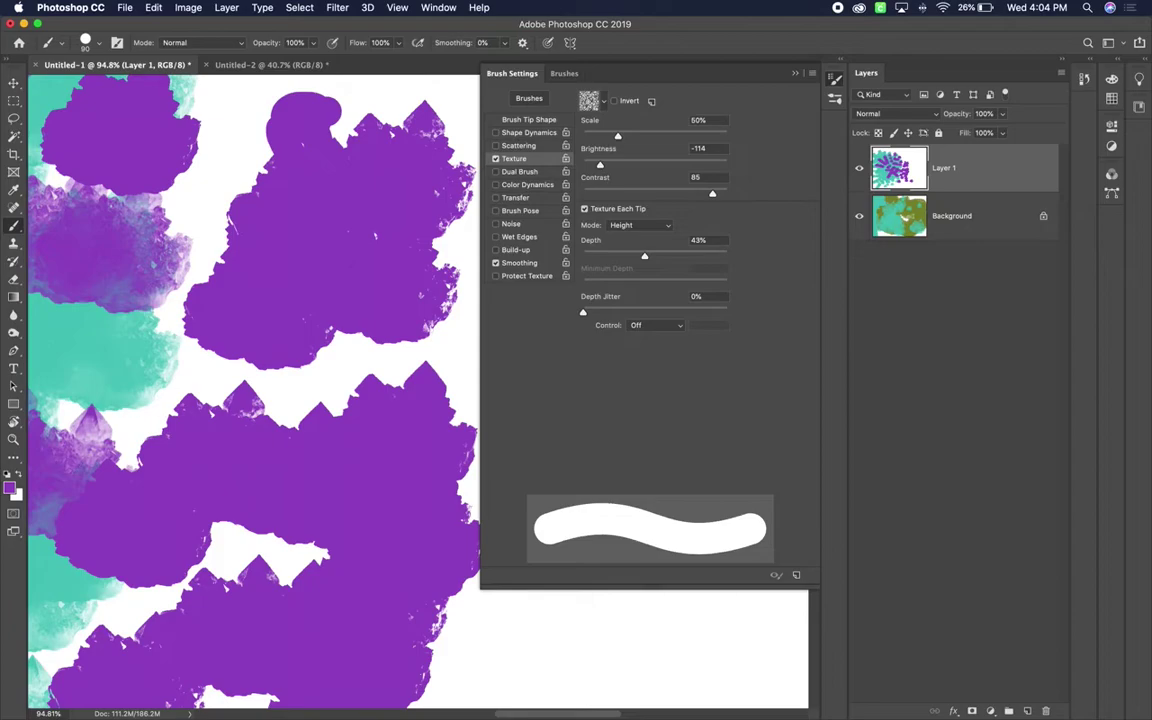
left_click(661, 190)
left_click(245, 138)
left_click_drag(245, 138, 231, 195)
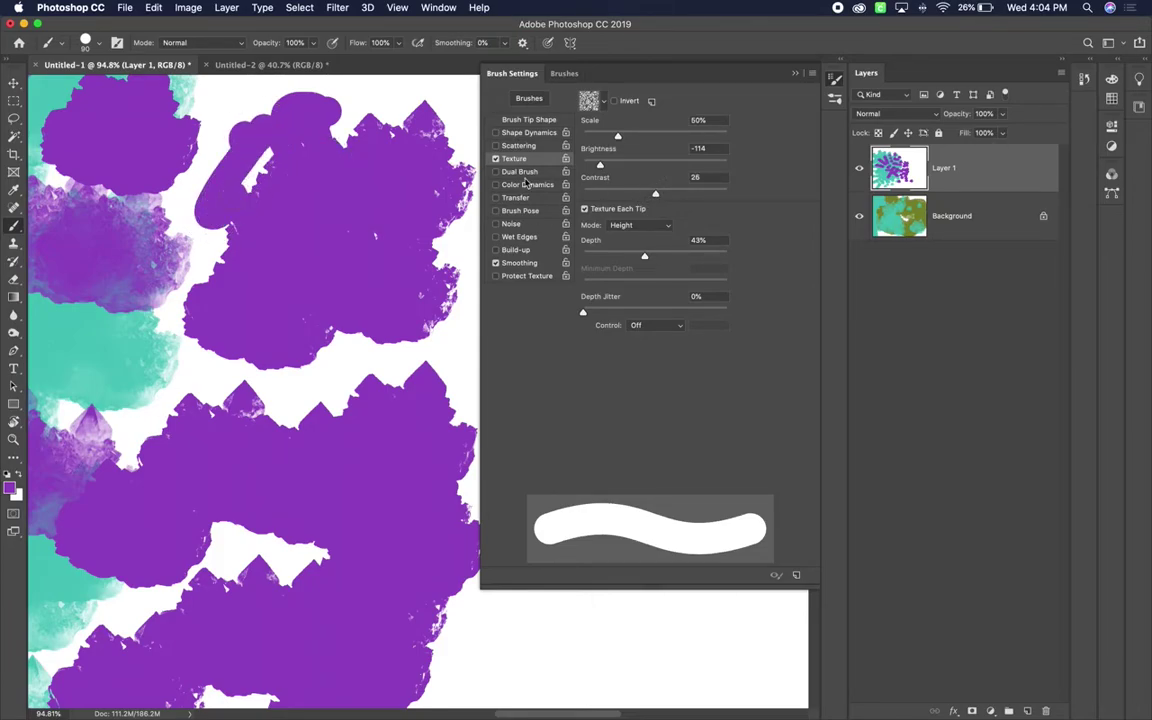
left_click(530, 99)
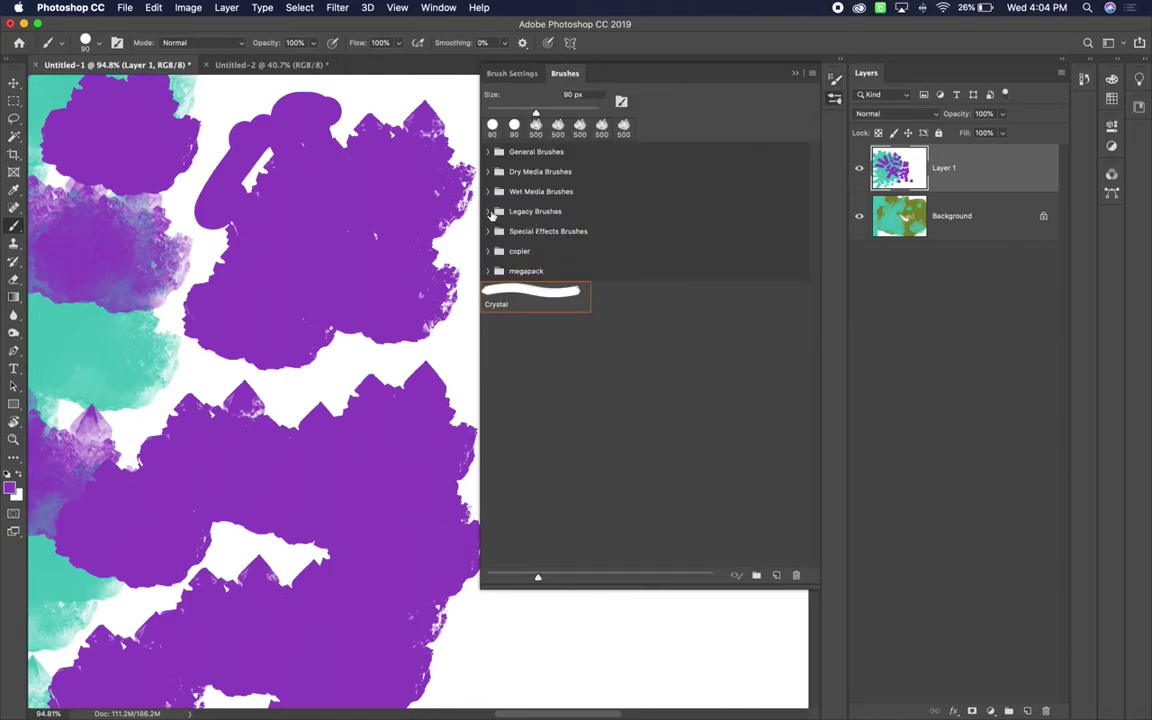
Paint a test stroke with Kyle's Screentones 35 from Special Effects Brushes.
left_click(489, 212)
left_click(489, 212)
left_click(488, 231)
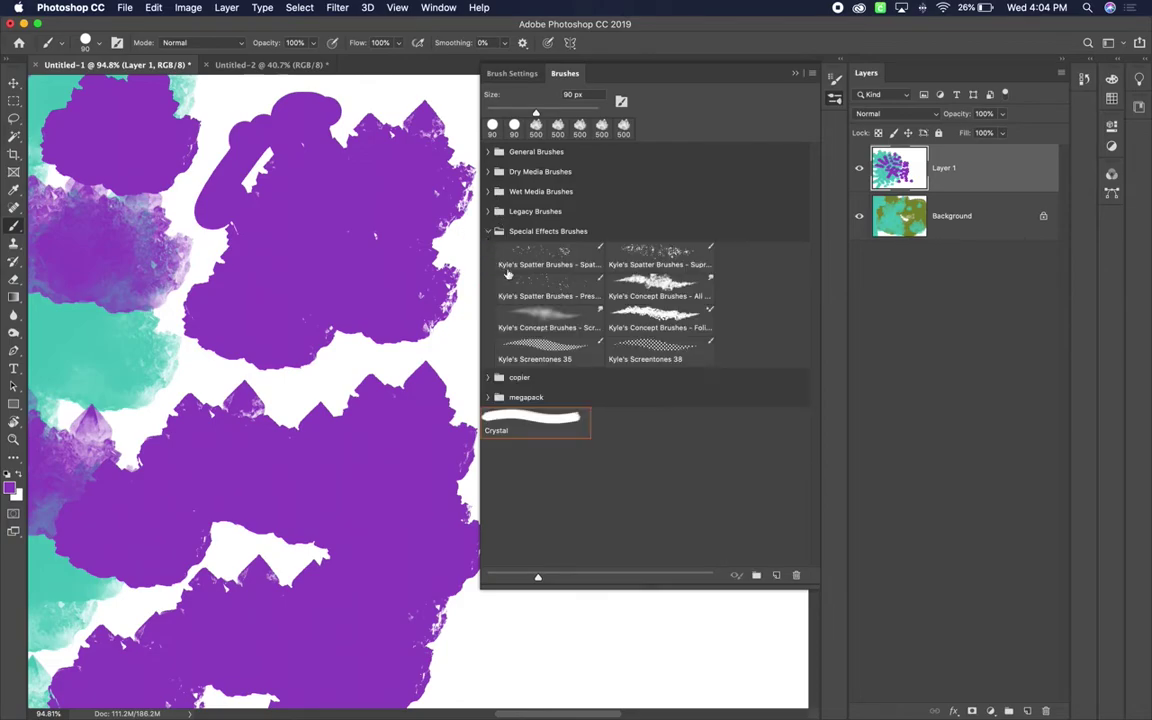
left_click(548, 345)
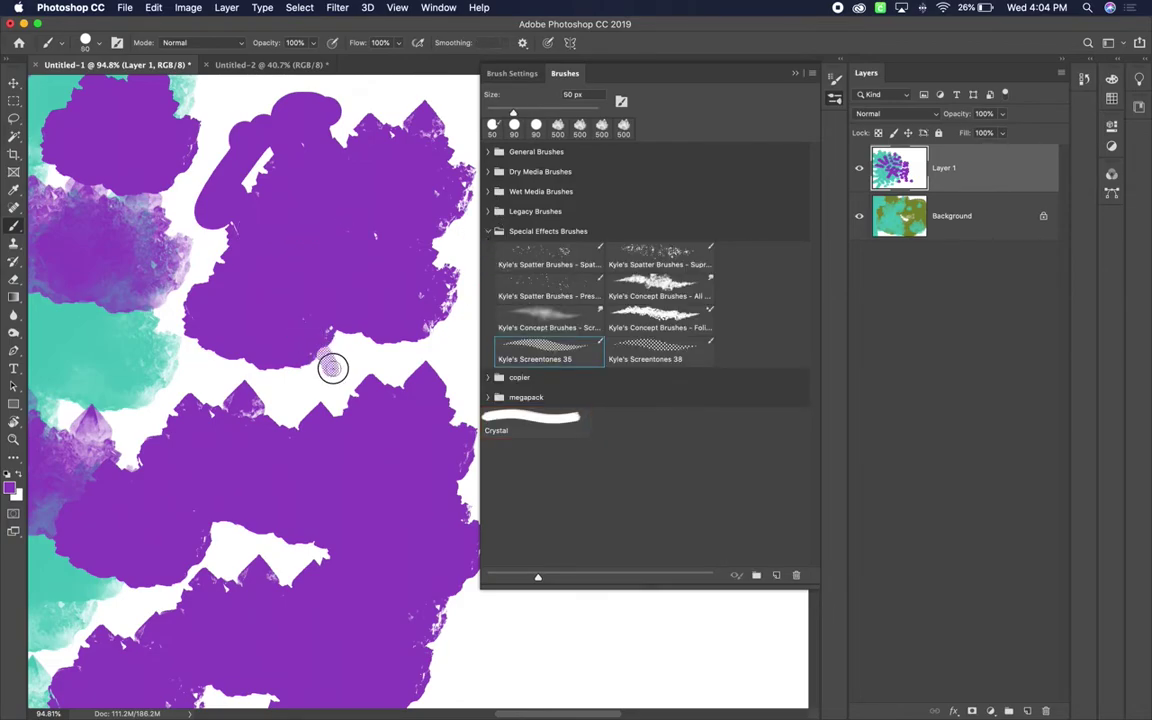
mouse_move(332, 368)
left_mouse_down()
mouse_move(311, 367)
mouse_move(327, 389)
left_mouse_up()
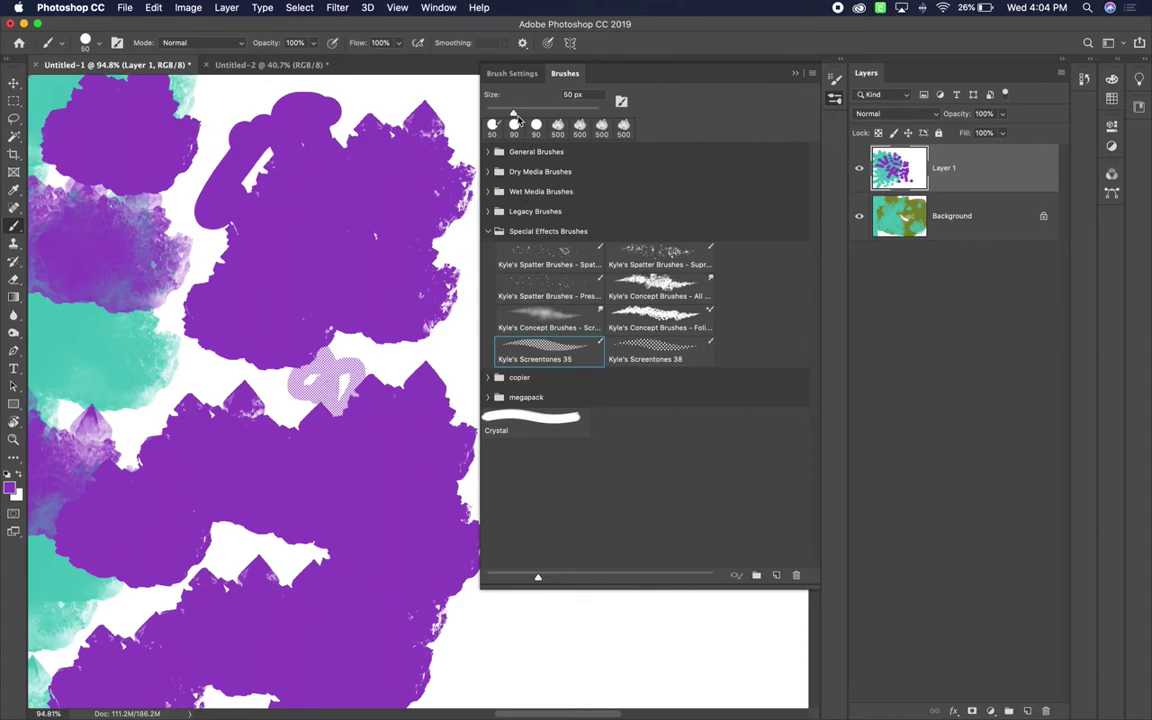
Return to the 500 px crystal brush, paint a large test stroke, and reopen Brush Settings.
left_click(579, 125)
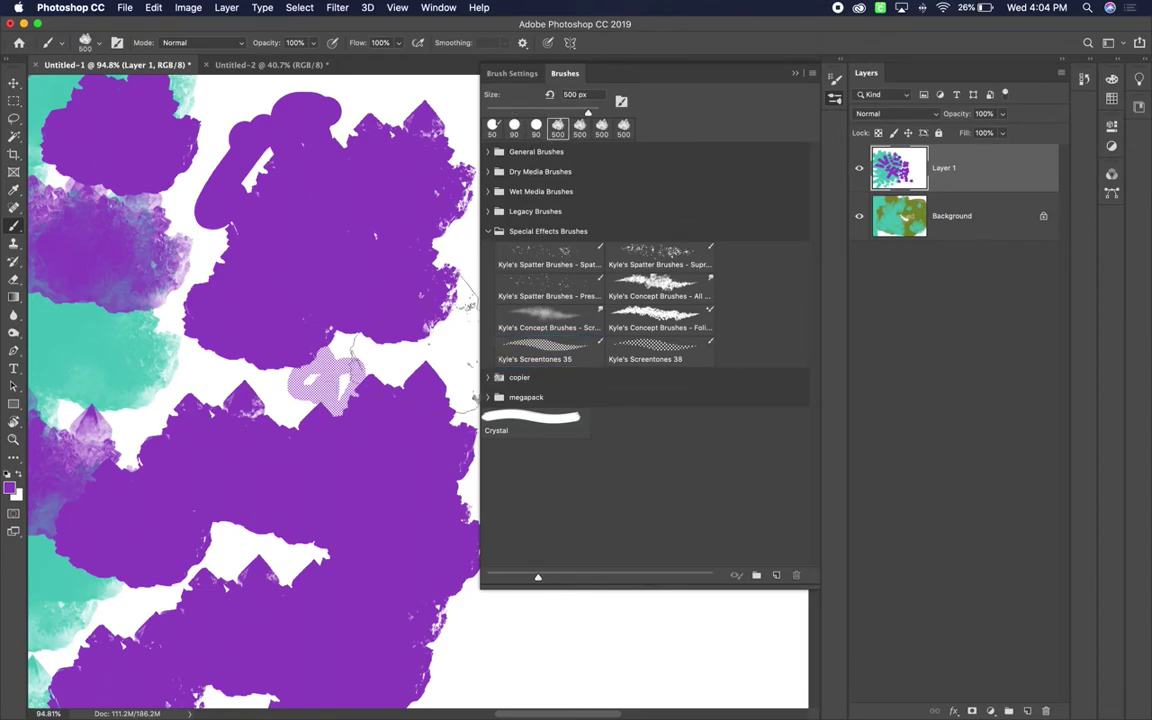
left_click_drag(370, 330, 405, 370)
left_click(514, 73)
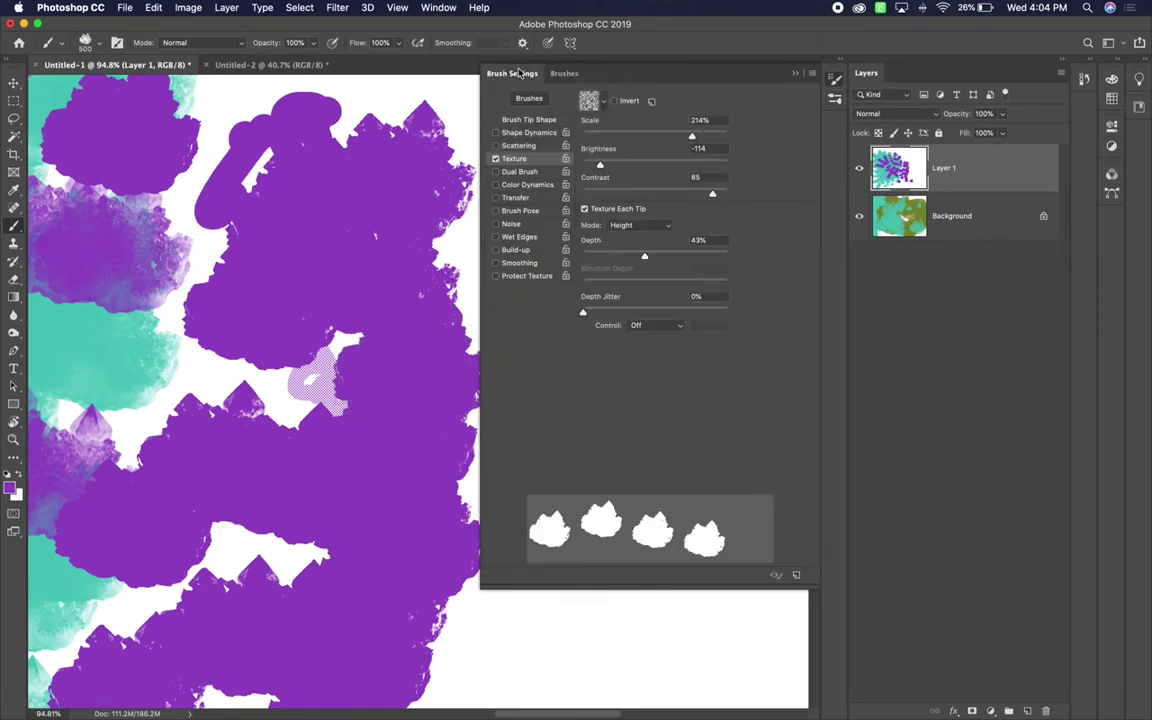
Turn off Texture and enable Dual Brush with the 119 px tip in Color Burn mode.
left_click(495, 160)
left_click(522, 173)
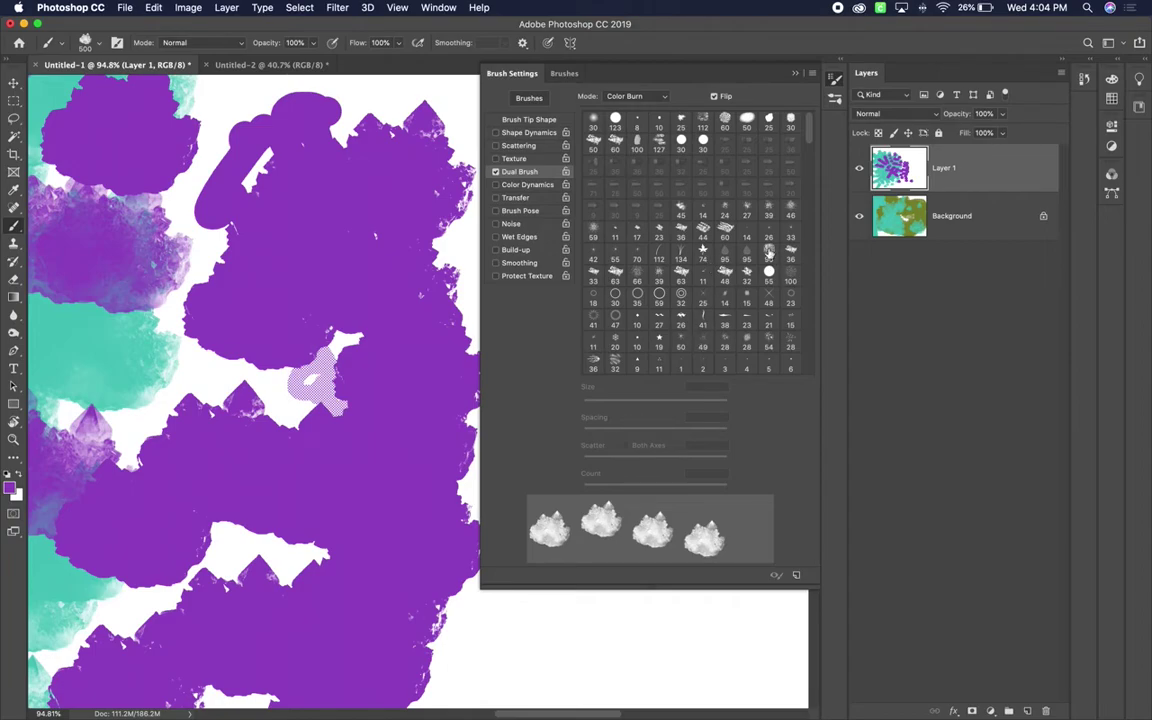
scroll(680, 338, "down", 5)
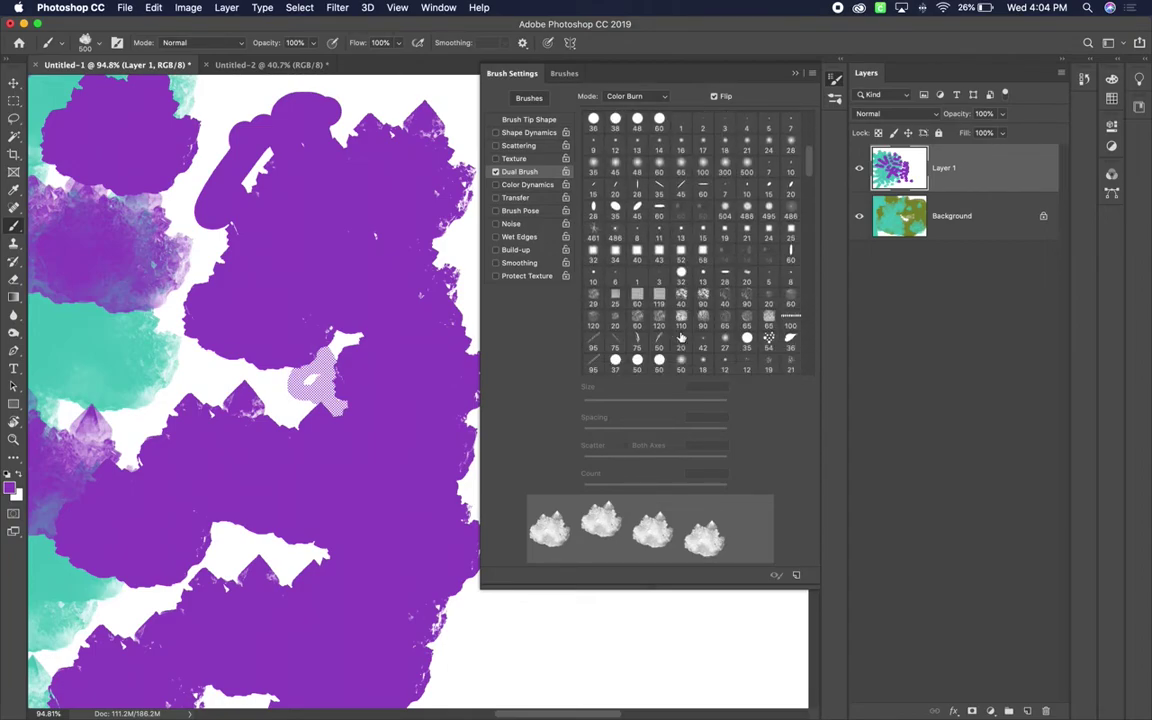
left_click(659, 298)
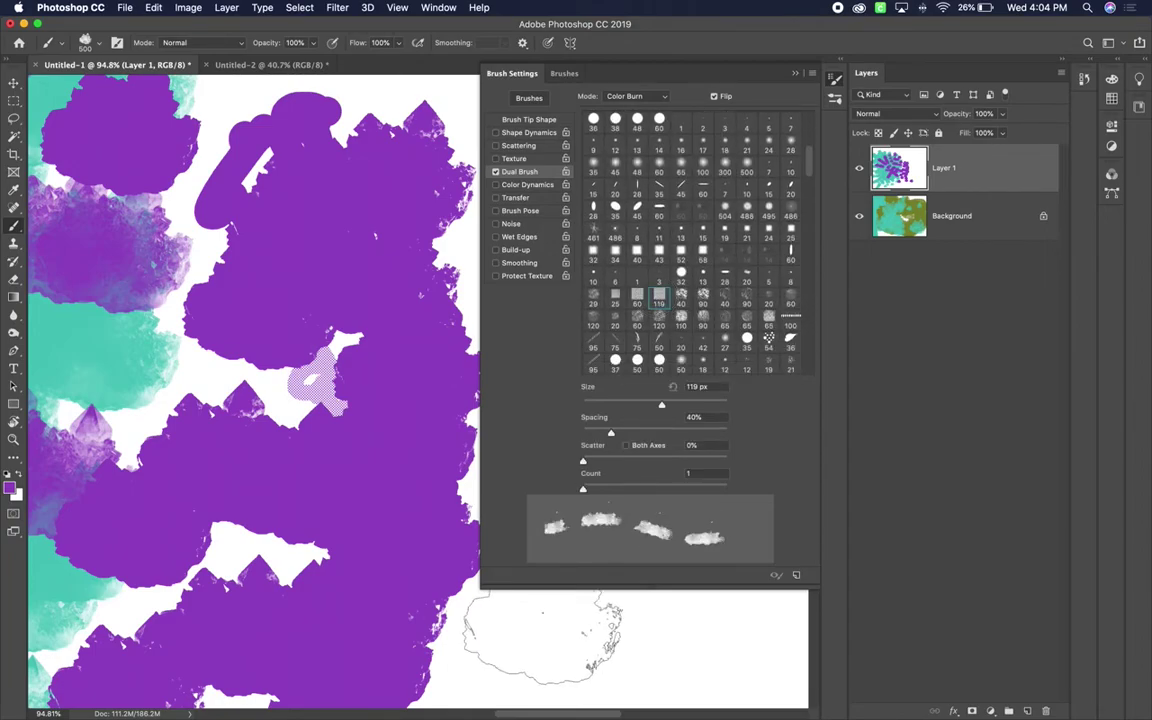
Paint grid-textured purple dual-brush strokes on the lower canvas and upper right of the shape.
mouse_move(540, 645)
left_mouse_down()
mouse_move(666, 647)
mouse_move(536, 652)
mouse_move(641, 652)
mouse_move(520, 640)
left_mouse_up()
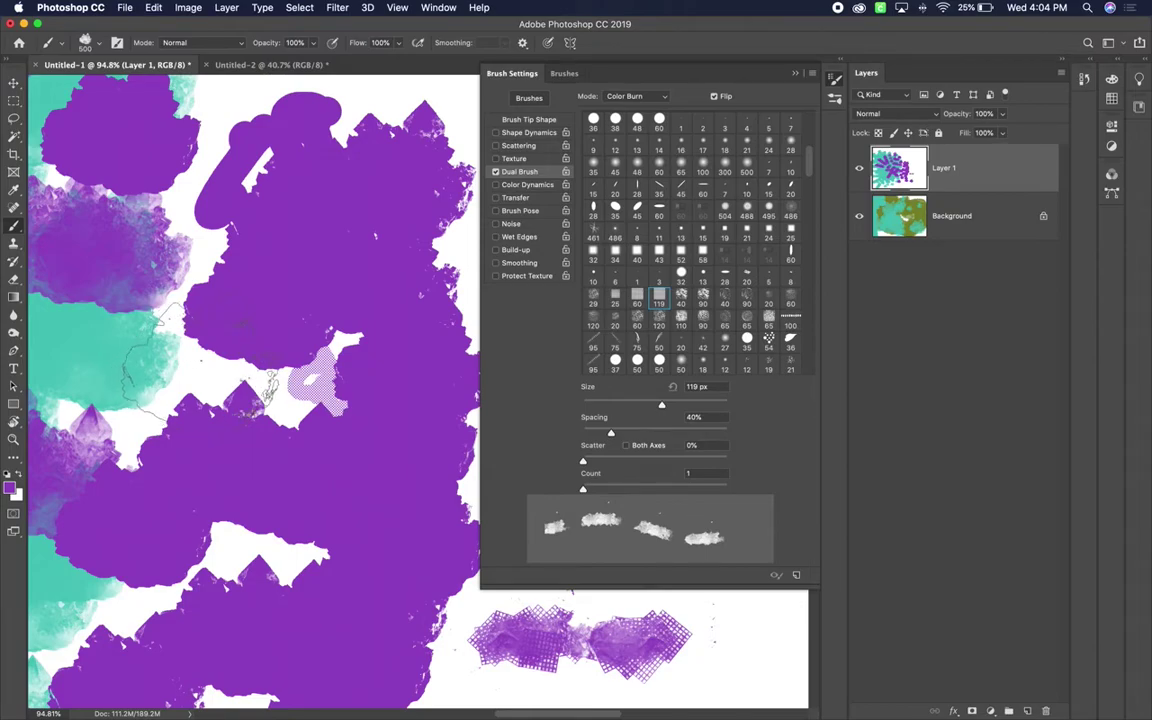
mouse_move(308, 299)
left_mouse_down()
mouse_move(257, 342)
mouse_move(147, 352)
mouse_move(144, 325)
left_mouse_up()
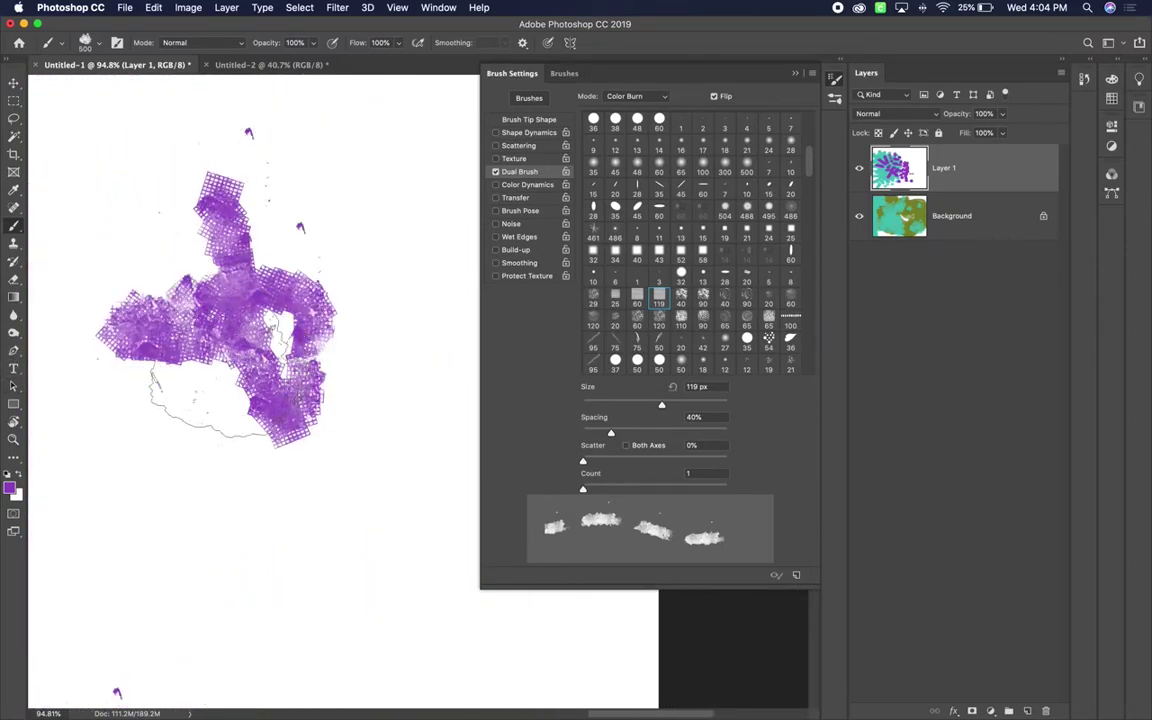
mouse_move(377, 212)
left_mouse_down()
mouse_move(355, 270)
mouse_move(330, 275)
mouse_move(225, 210)
mouse_move(330, 255)
left_mouse_up()
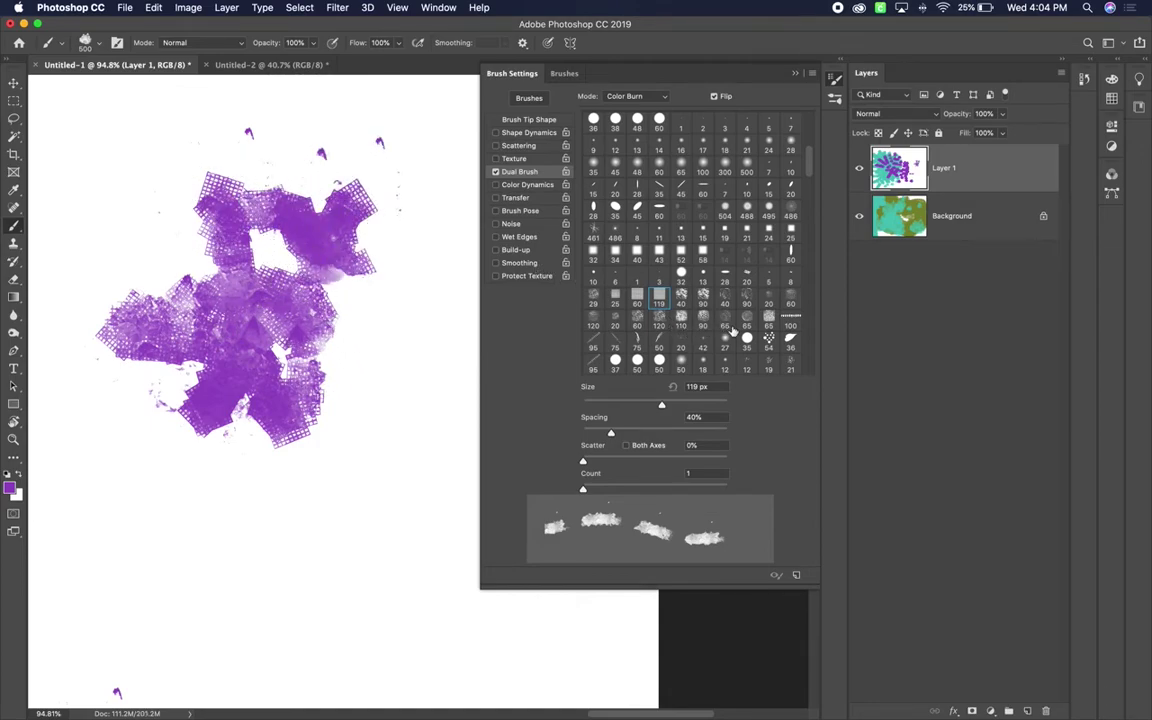
scroll(661, 347, "down", 5)
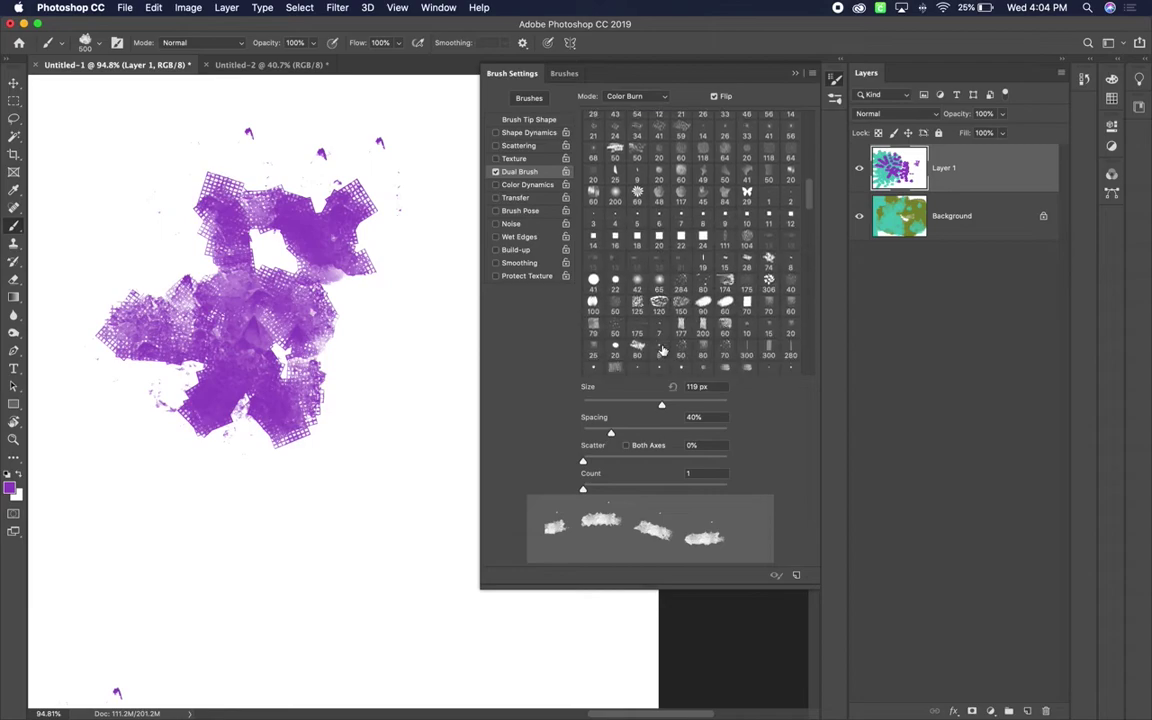
Use the 58 px secondary tip and paint a purple hook-shaped test stroke.
scroll(661, 349, "down", 8)
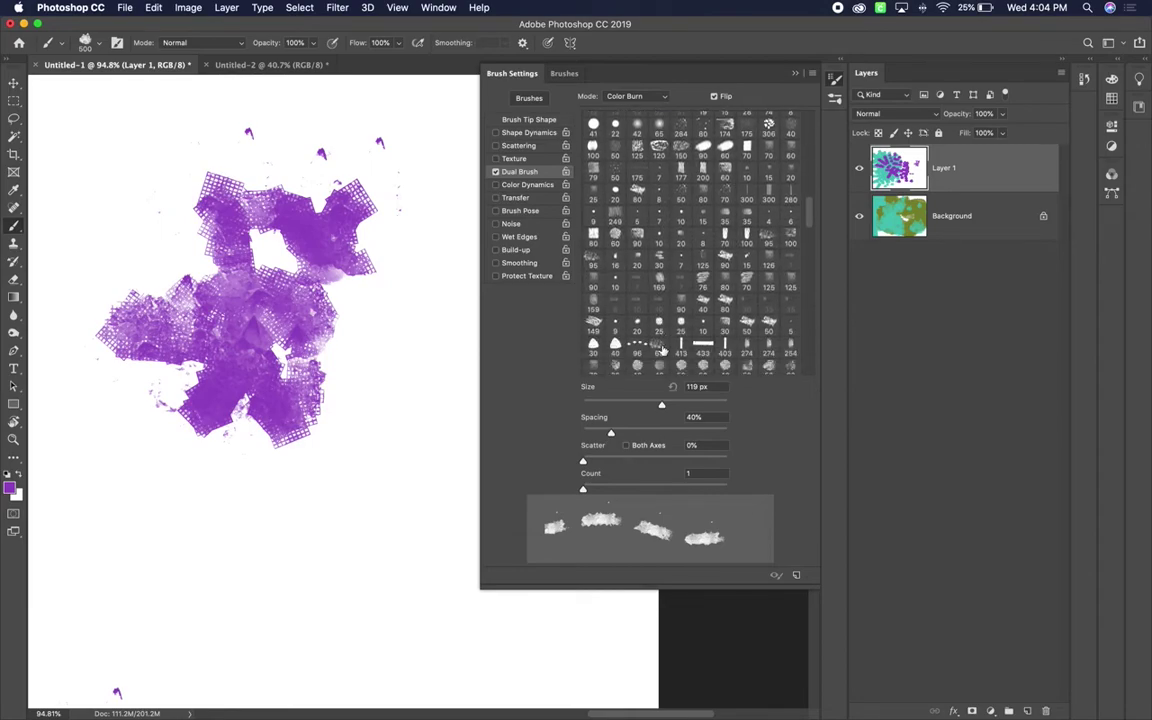
scroll(661, 349, "down", 7)
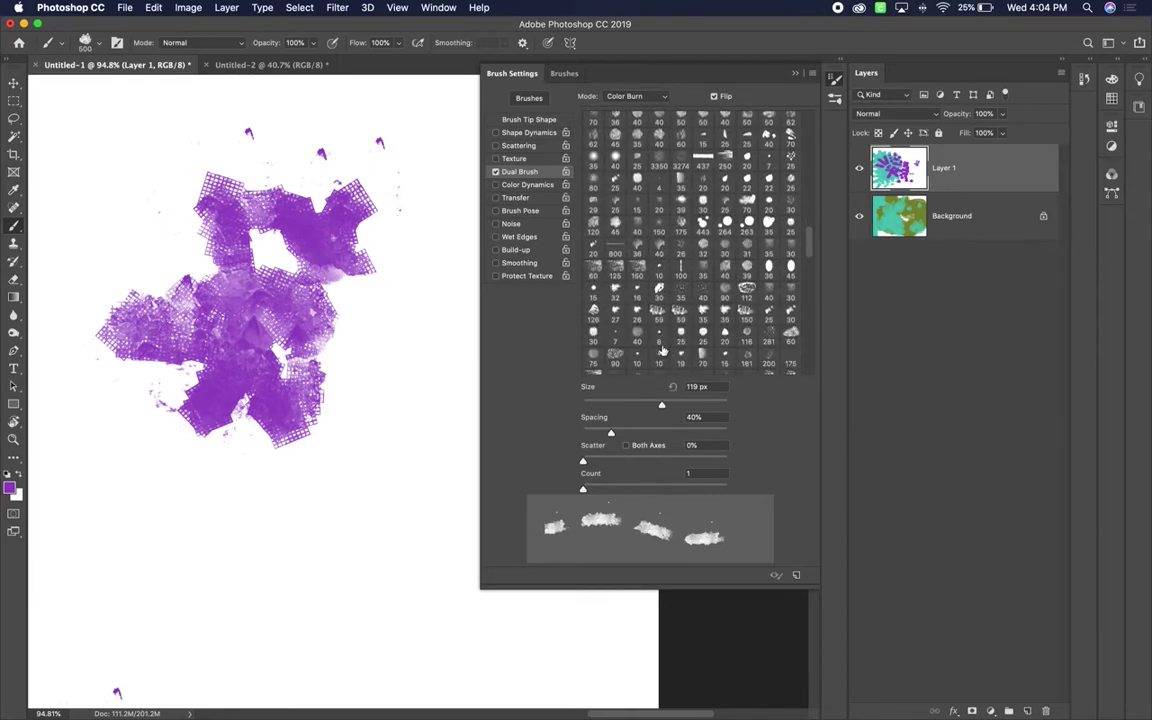
scroll(661, 349, "down", 10)
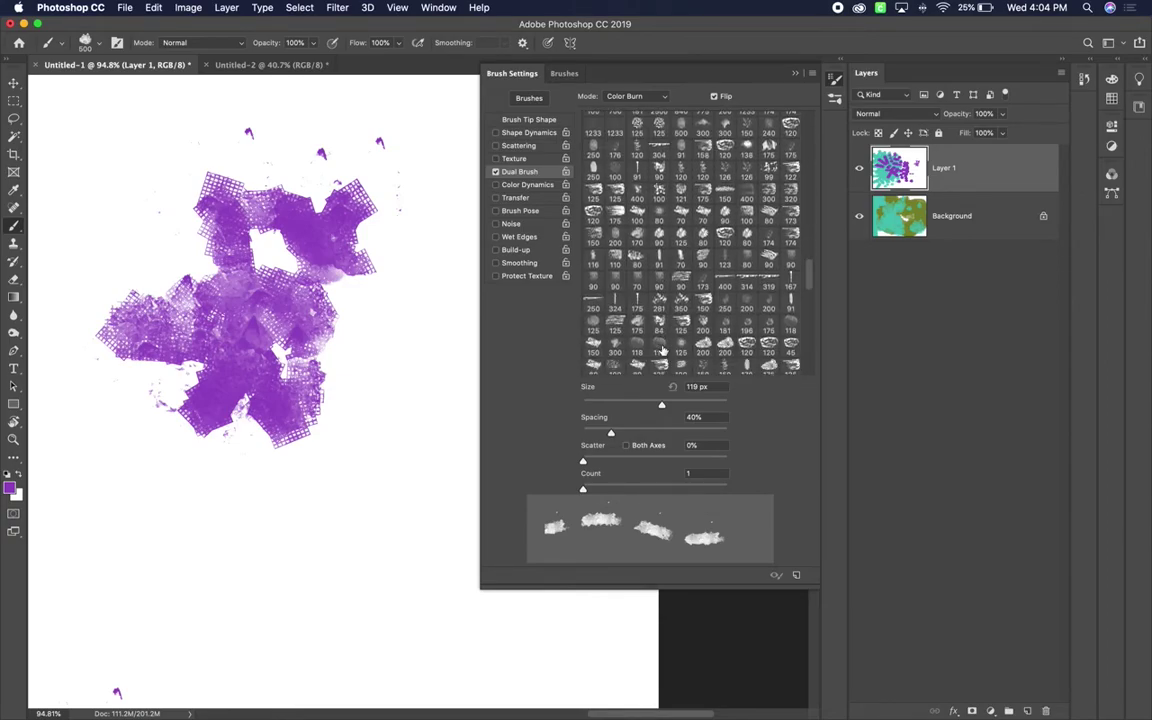
scroll(661, 349, "down", 8)
scroll(661, 349, "down", 2)
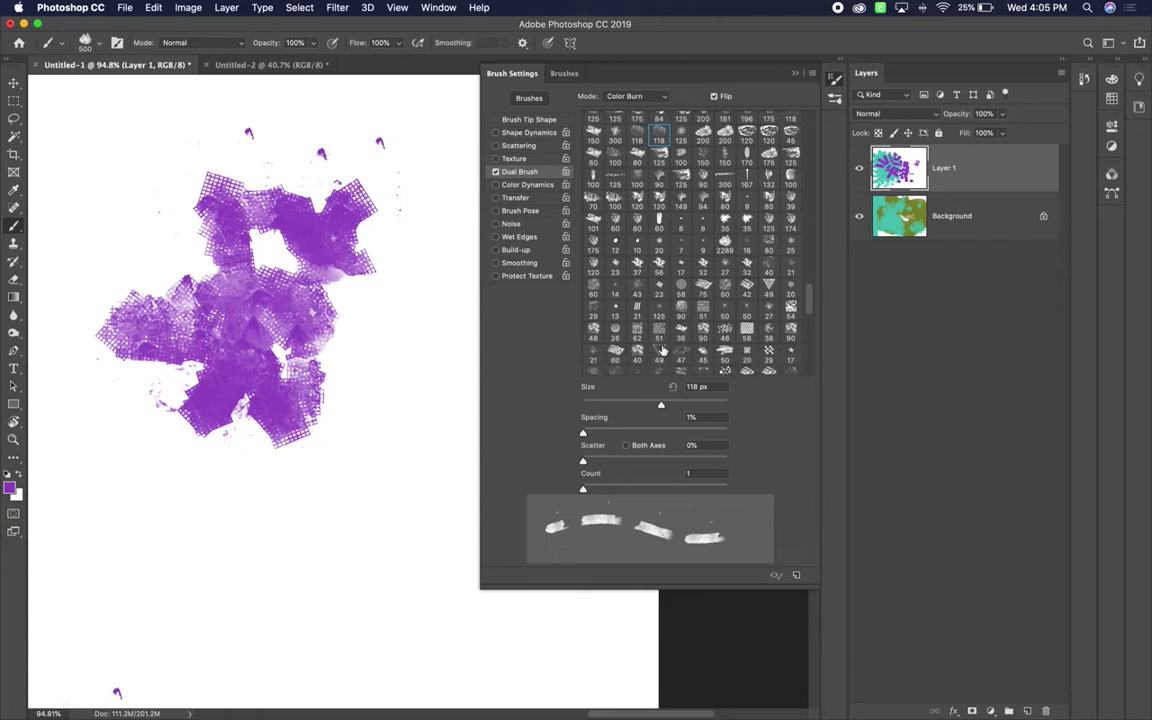
left_click(746, 334)
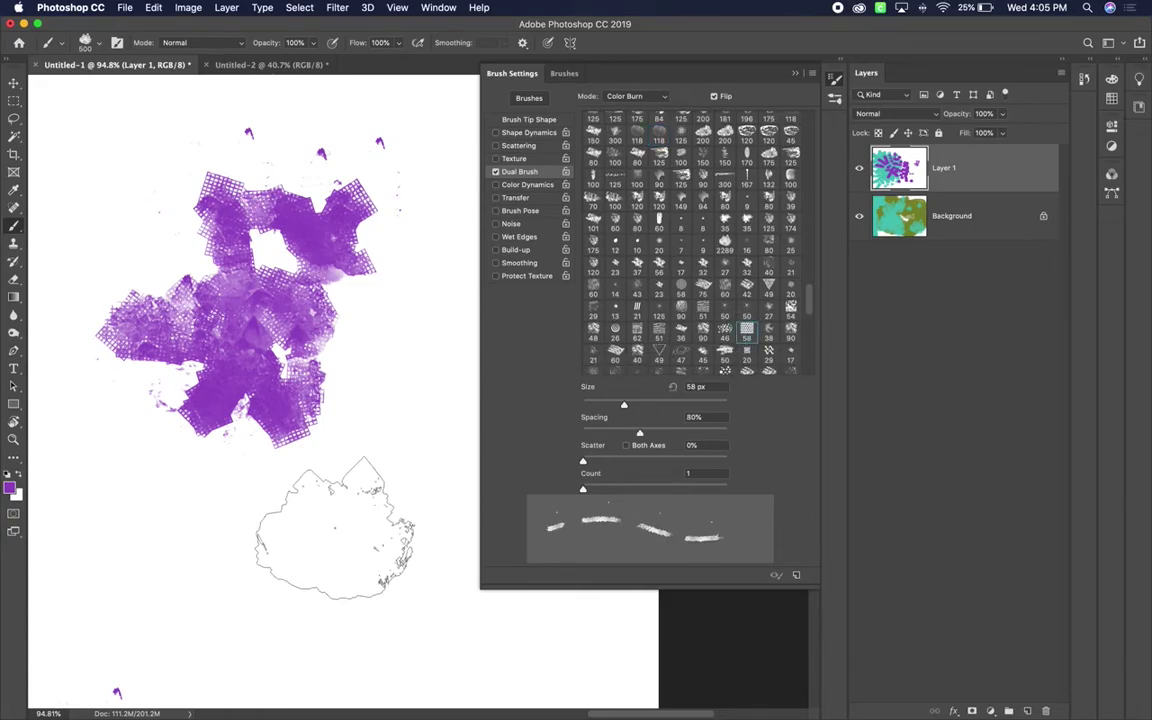
mouse_move(340, 527)
left_mouse_down()
mouse_move(357, 447)
mouse_move(358, 579)
mouse_move(240, 552)
mouse_move(292, 472)
left_mouse_up()
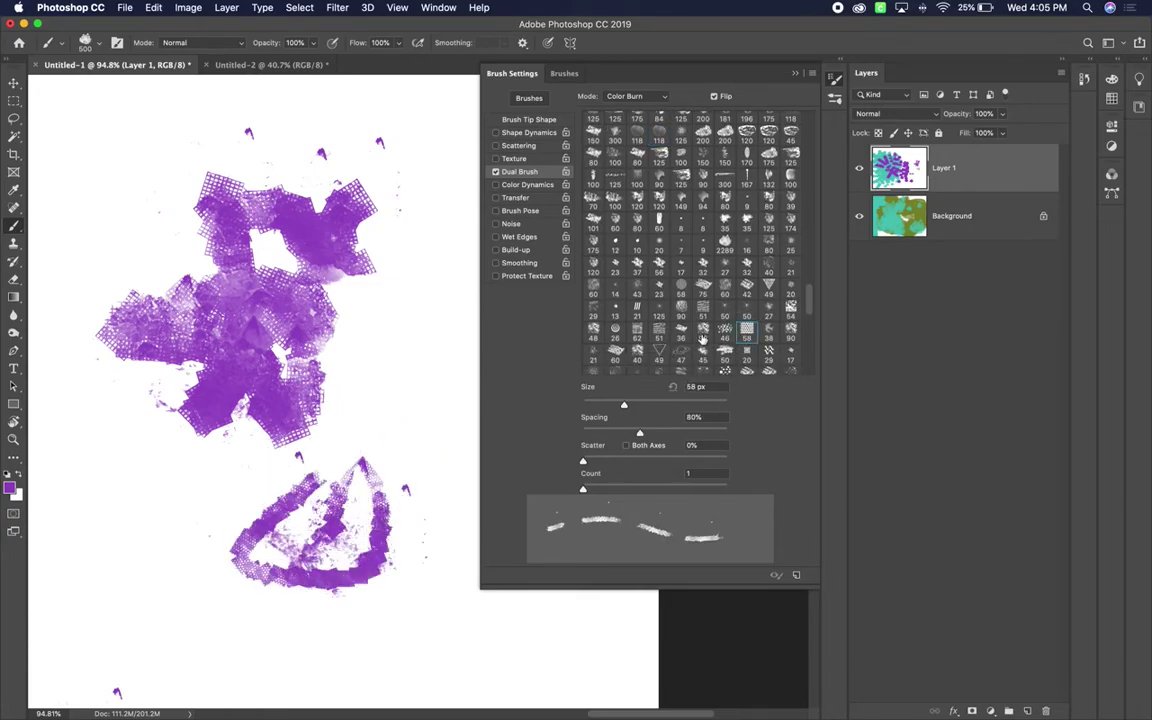
Try two other secondary tips, painting a spiral stroke at lower left and a looped stroke mid-canvas.
scroll(700, 328, "down", 5)
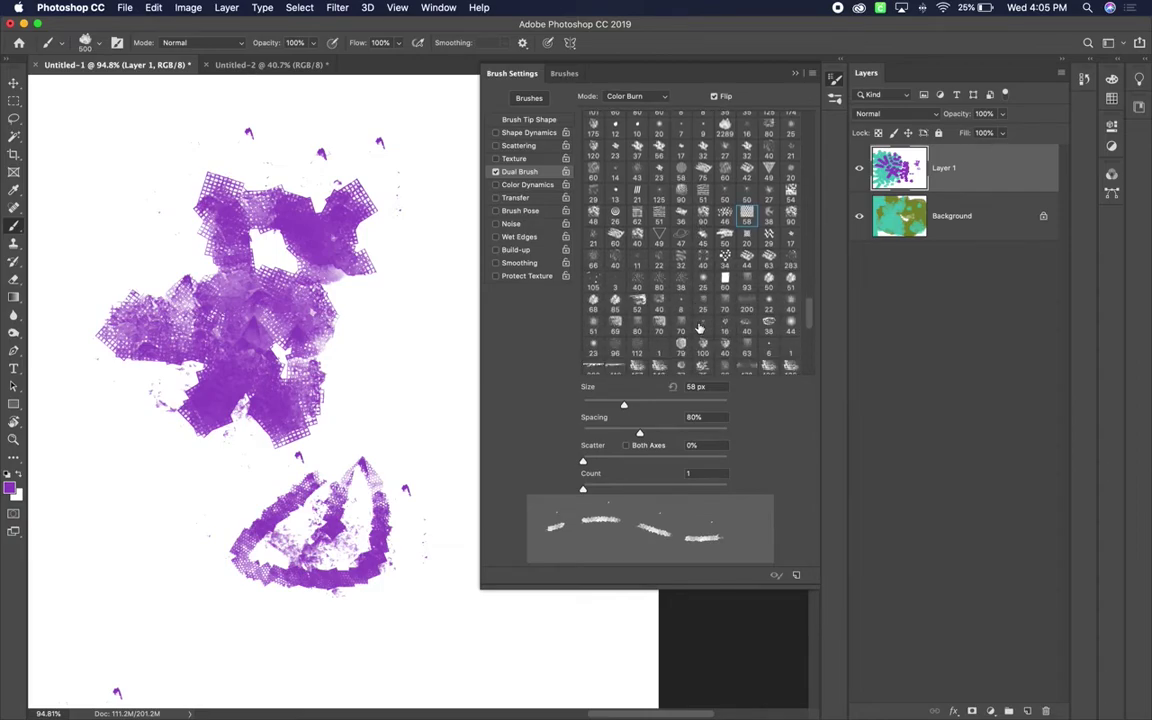
scroll(700, 328, "down", 10)
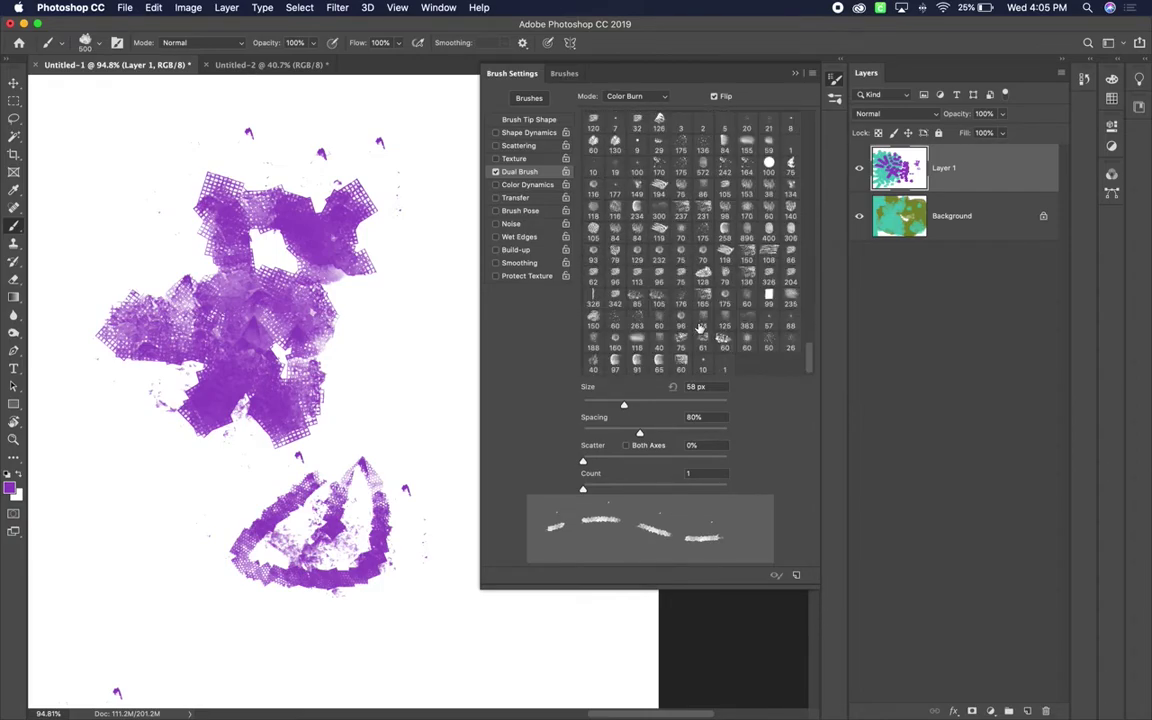
left_click(658, 320)
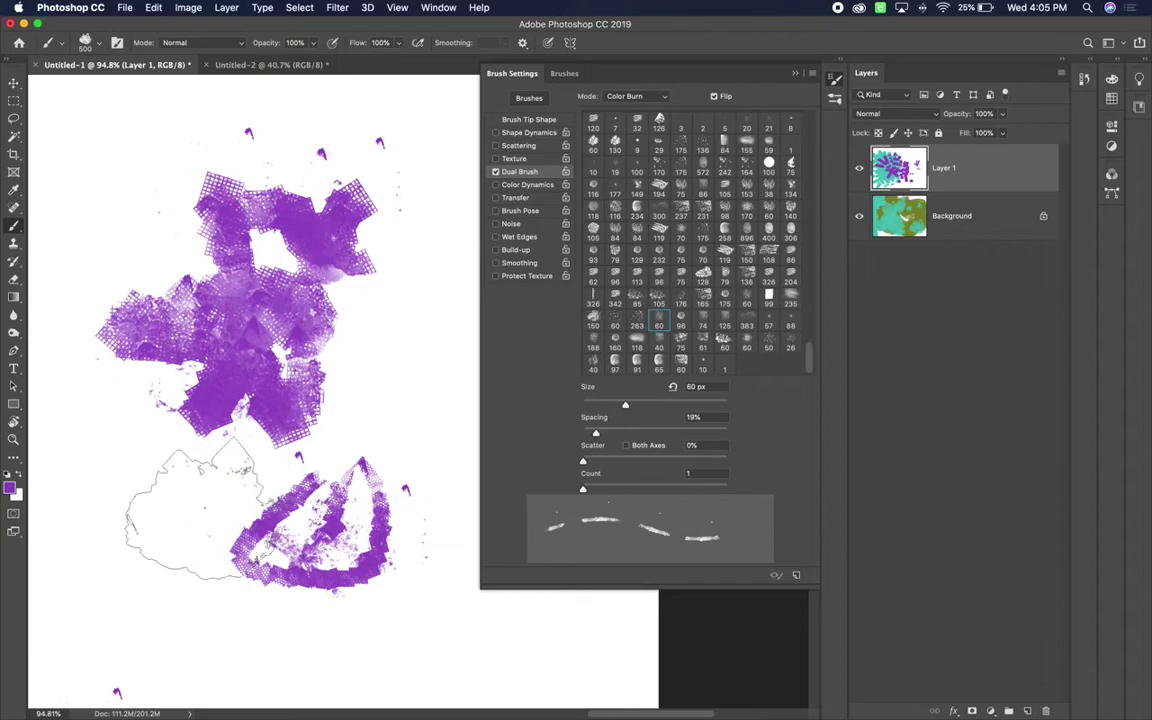
mouse_move(121, 476)
left_mouse_down()
mouse_move(154, 463)
mouse_move(170, 490)
mouse_move(295, 415)
left_mouse_up()
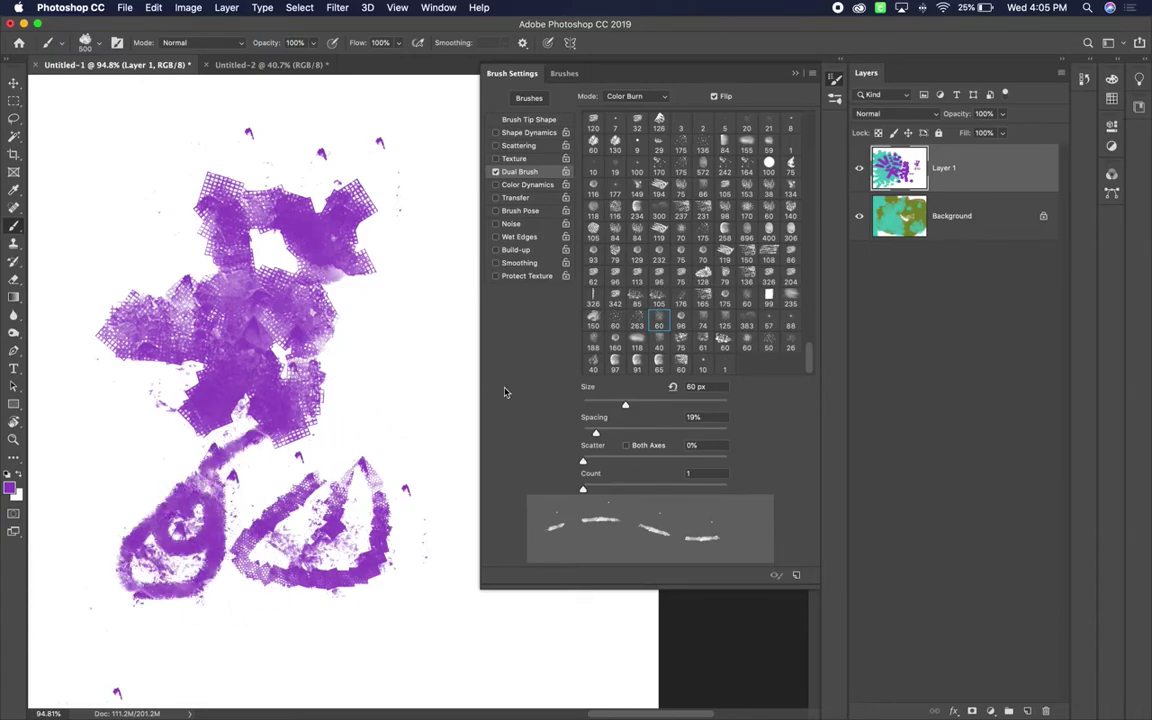
scroll(703, 320, "up", 15)
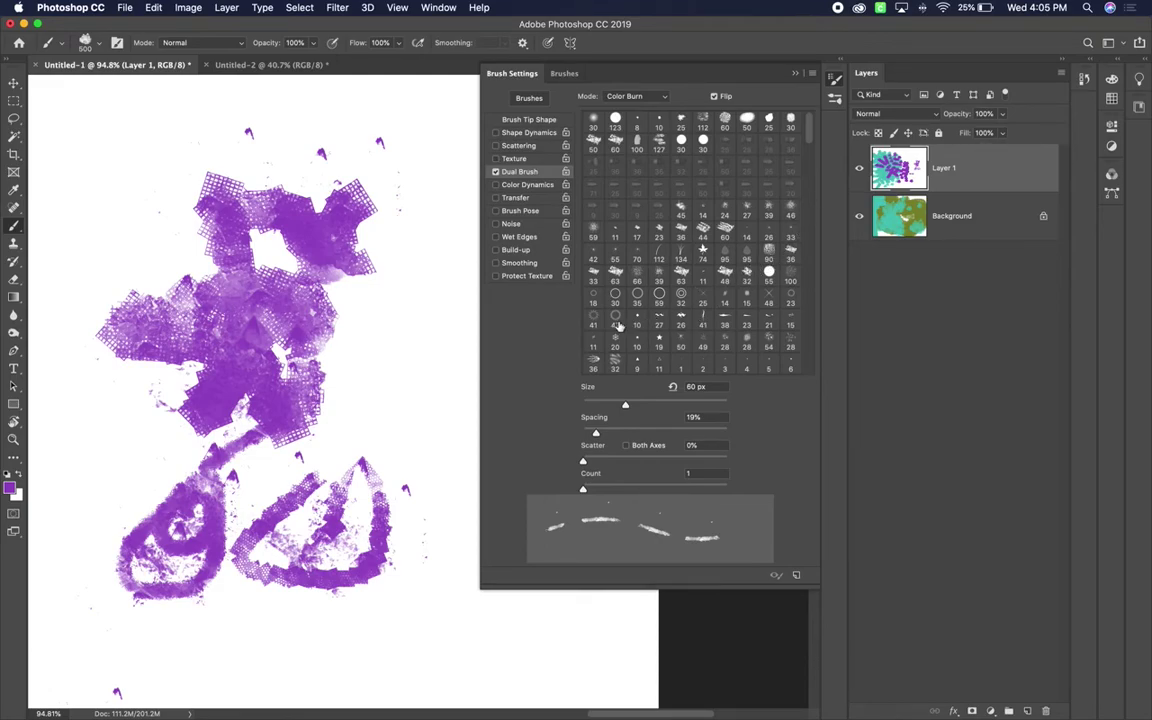
left_click(616, 326)
mouse_move(404, 386)
left_mouse_down()
mouse_move(411, 417)
mouse_move(390, 422)
left_mouse_up()
Switch Dual Brush off so the crystal brush paints plain dabs again.
scroll(666, 303, "down", 6)
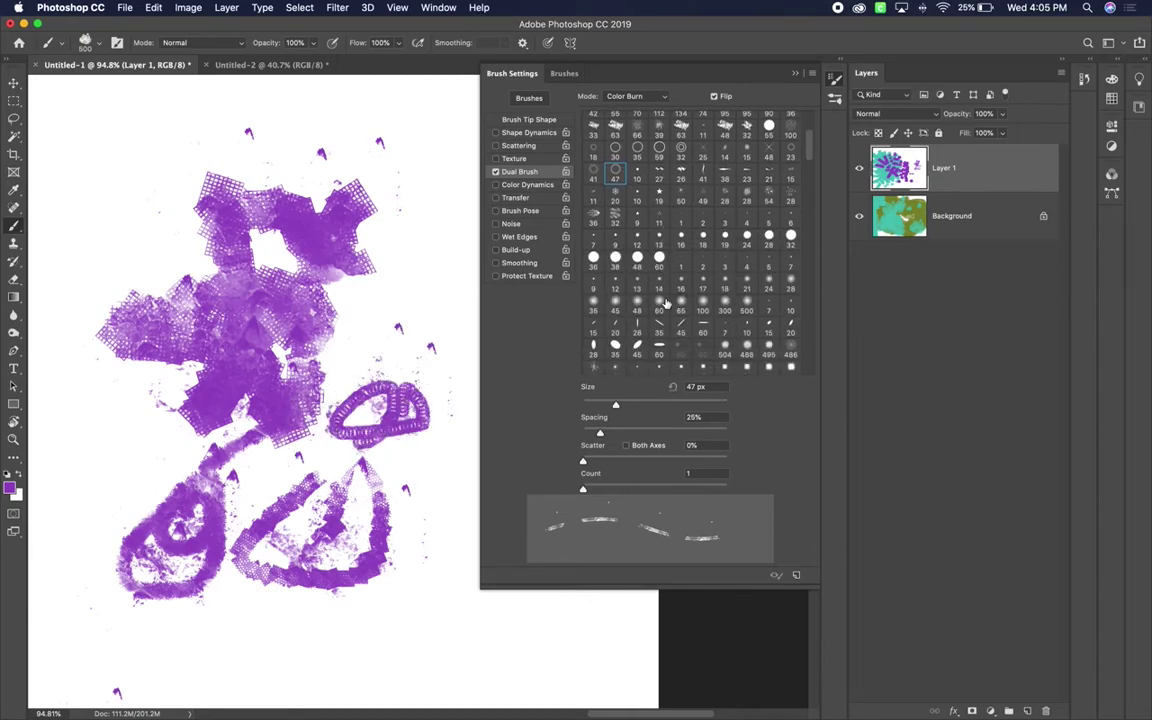
scroll(666, 303, "down", 3)
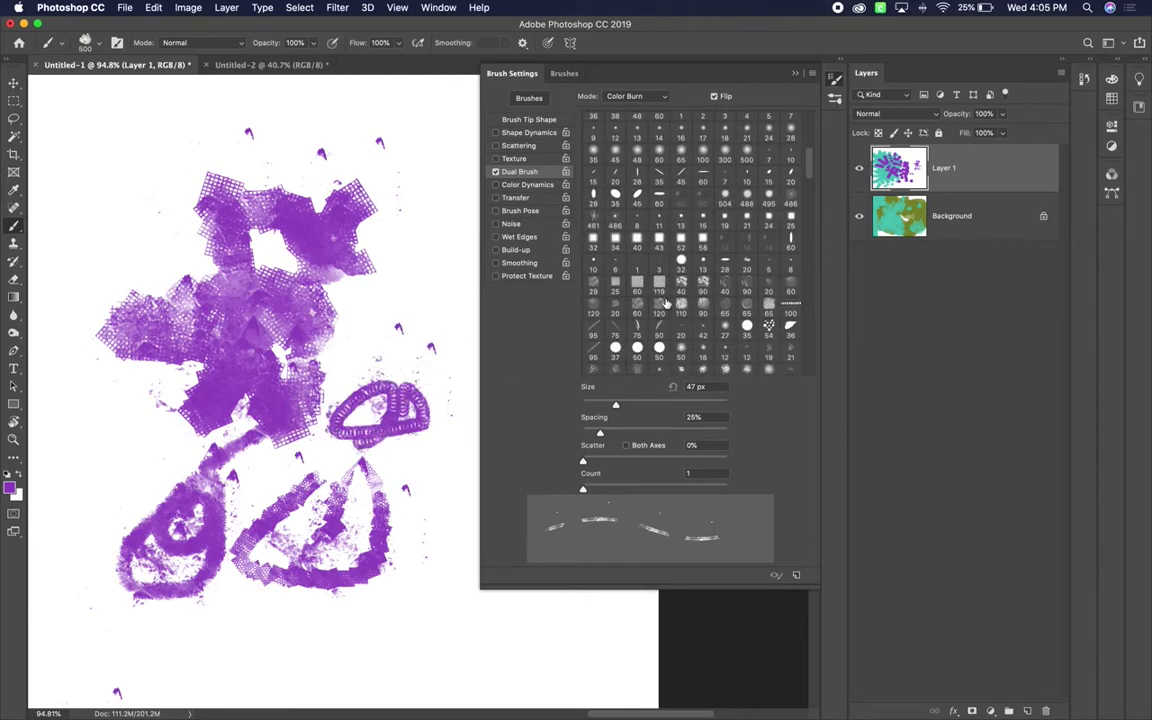
scroll(666, 303, "down", 1)
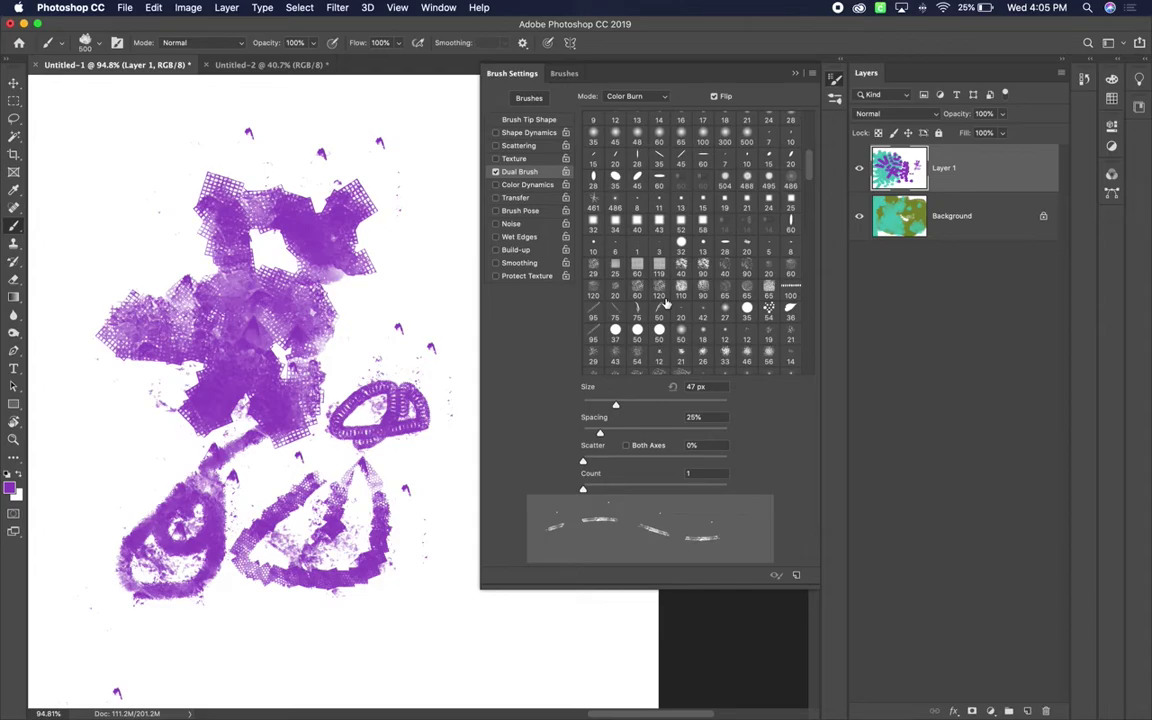
scroll(666, 303, "down", 5)
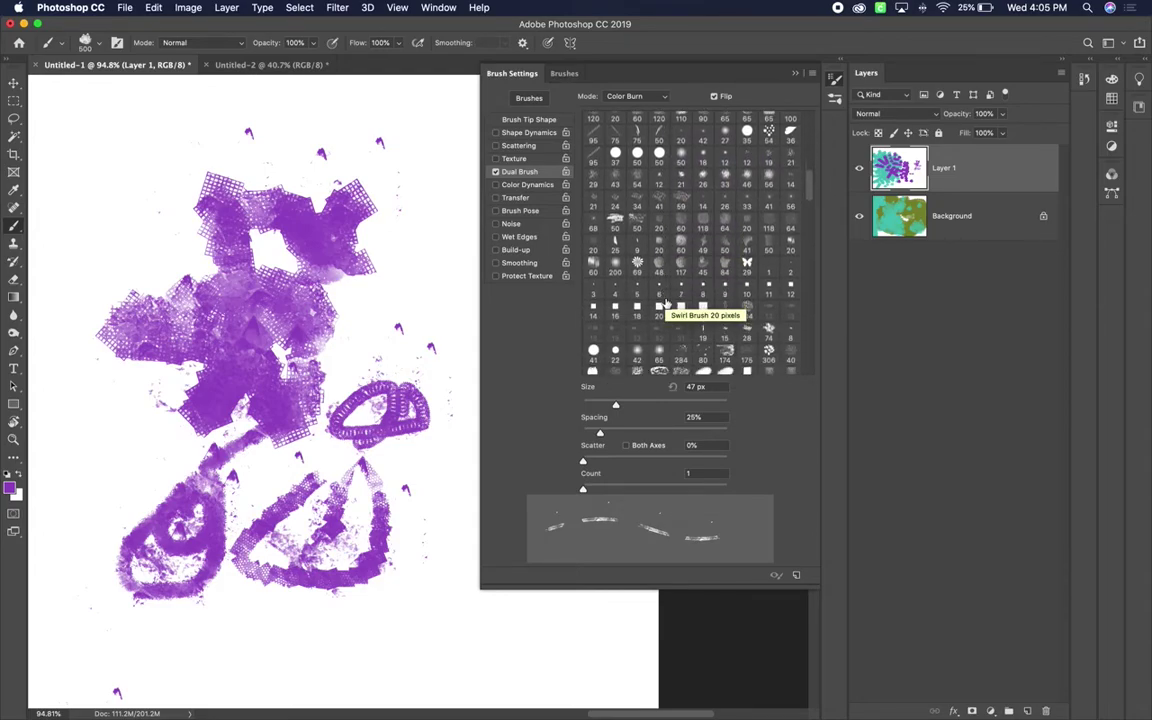
scroll(666, 303, "down", 5)
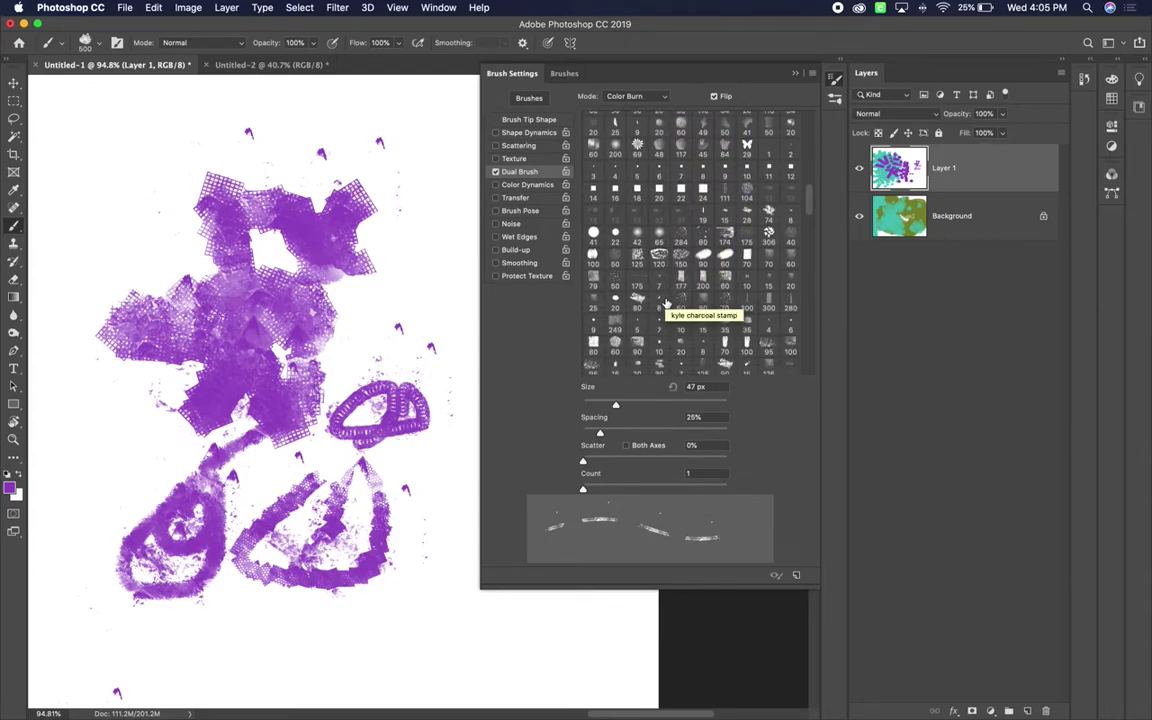
scroll(666, 303, "down", 1)
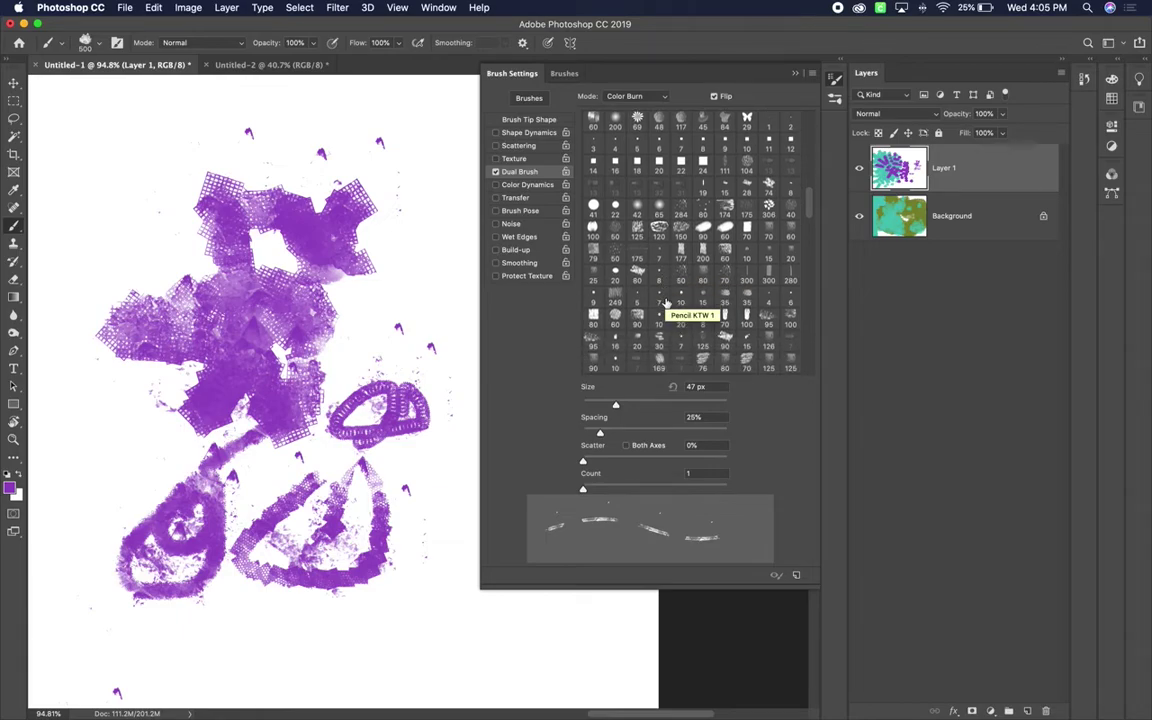
left_click(495, 173)
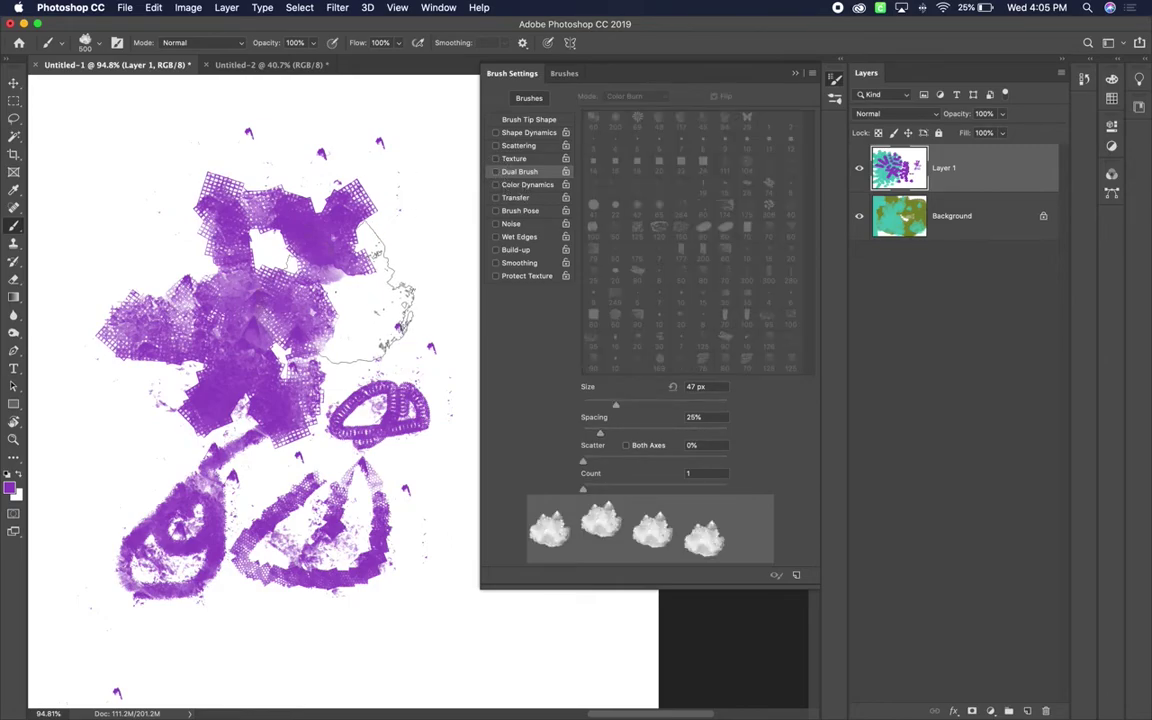
Add a white-filled Layer 2 over the test strokes and turn on Color Dynamics for the brush.
left_click_drag(304, 263, 10, 290)
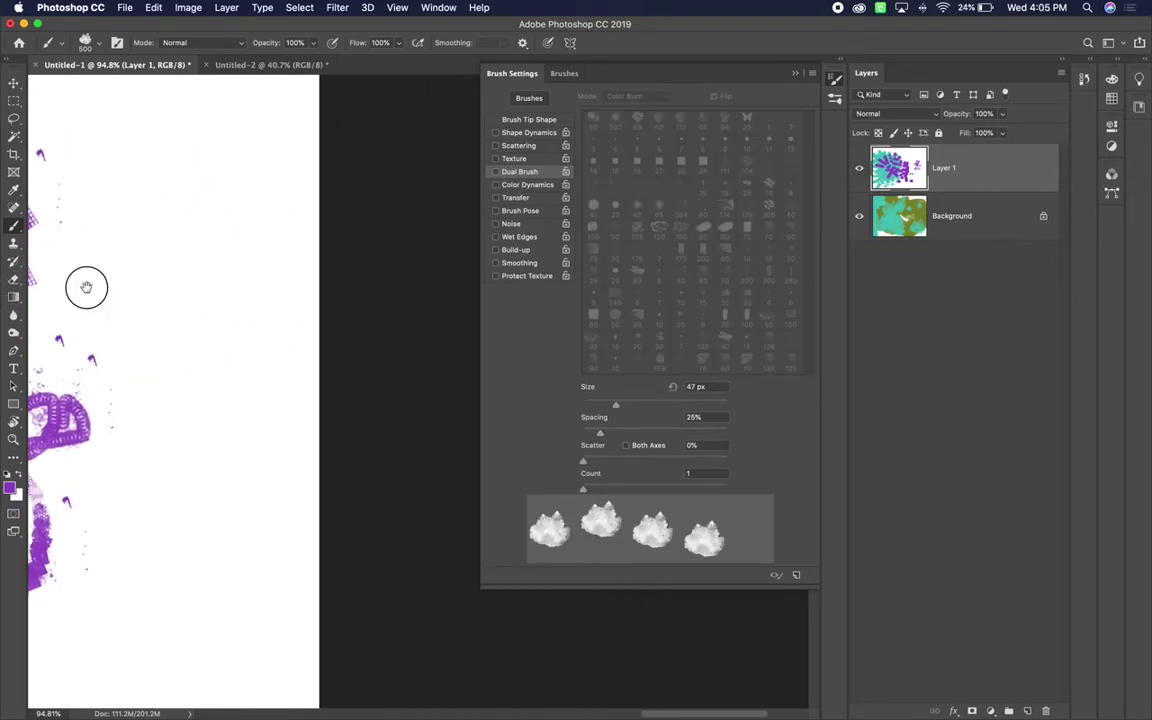
left_click_drag(85, 285, 290, 338)
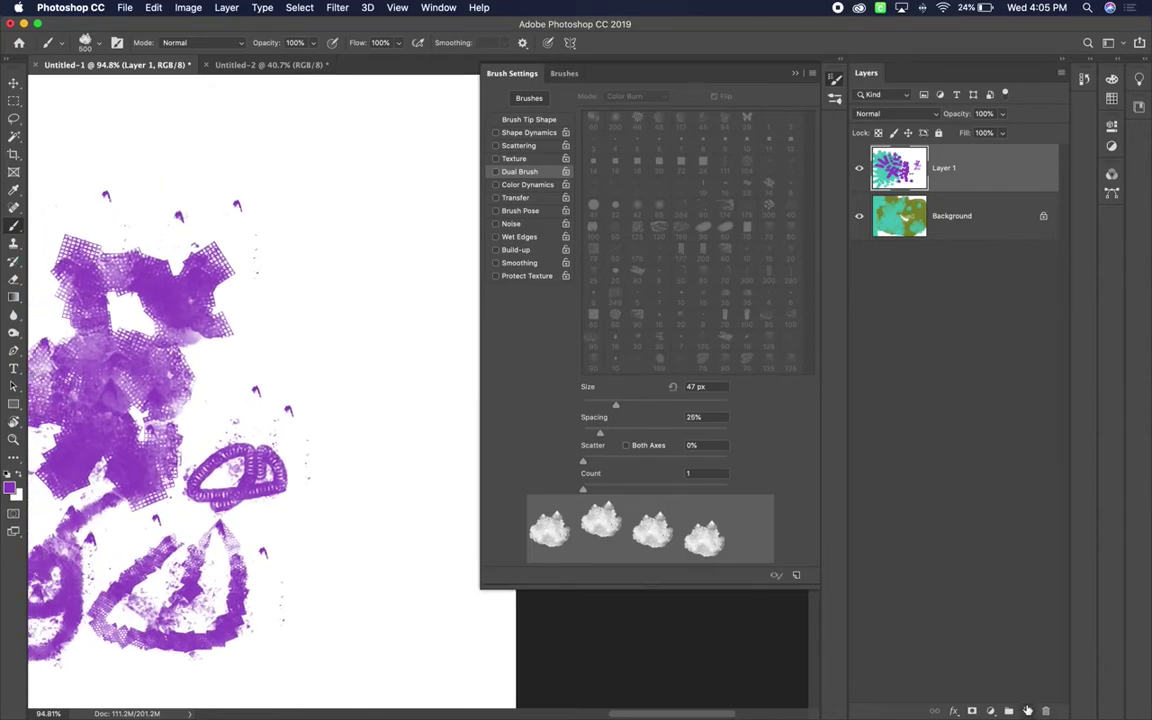
left_click(1027, 710)
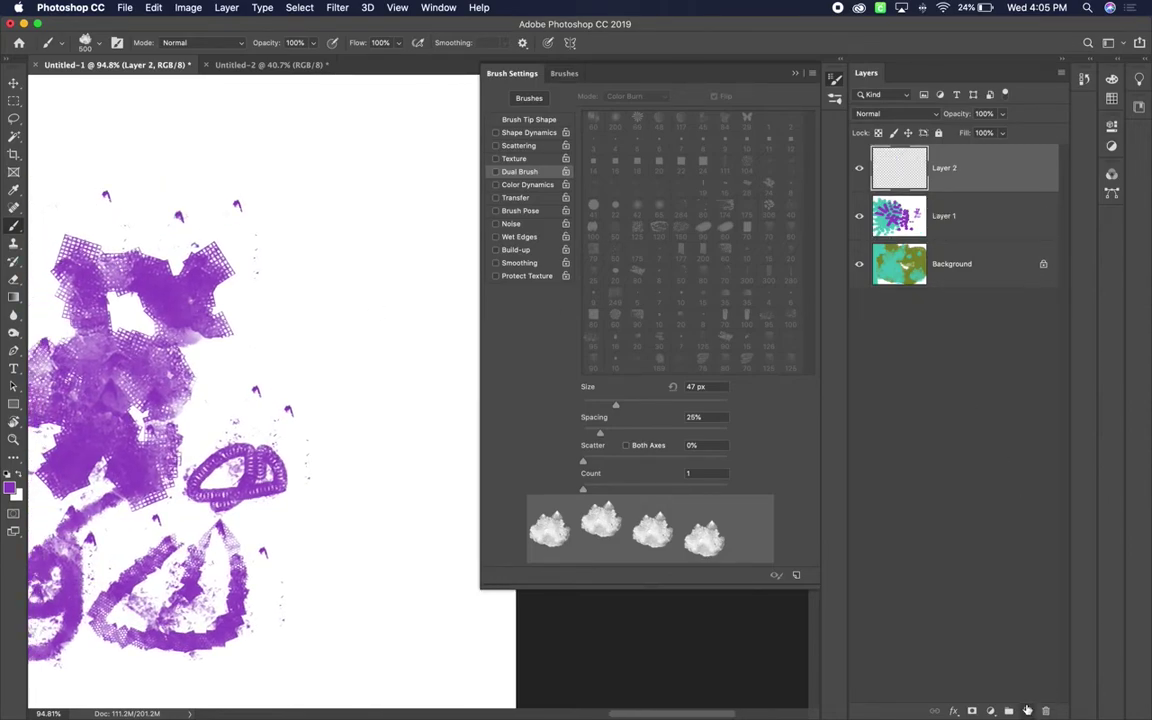
key("super+BackSpace")
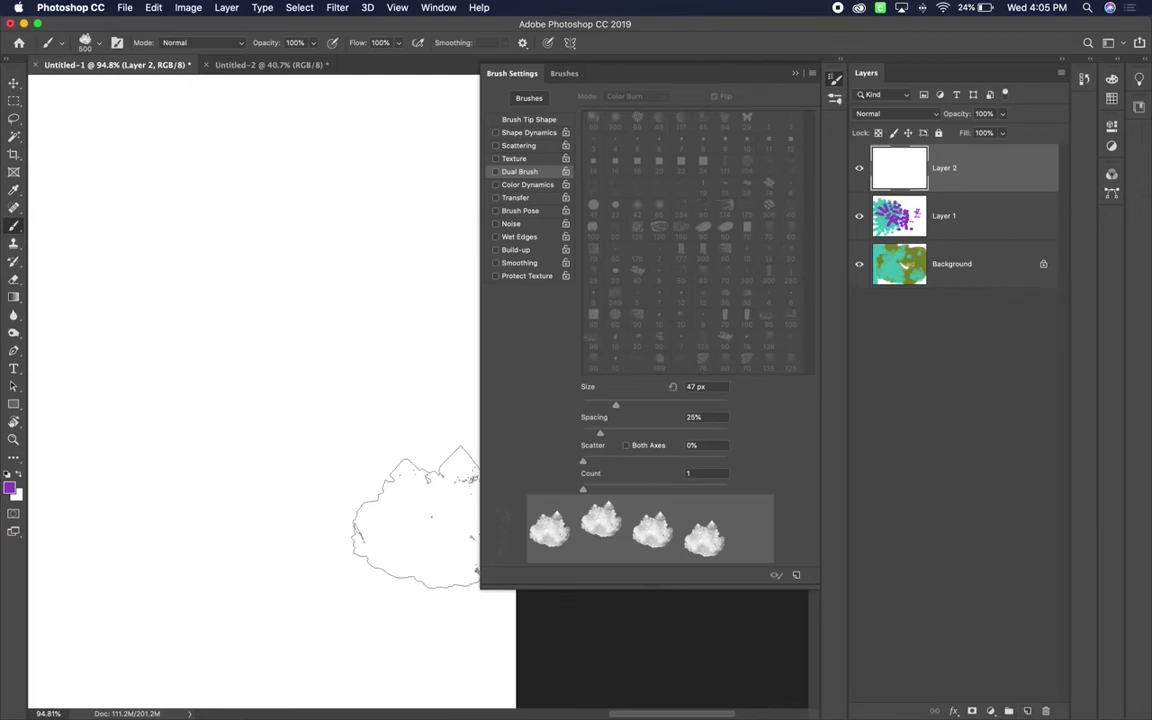
left_click(536, 185)
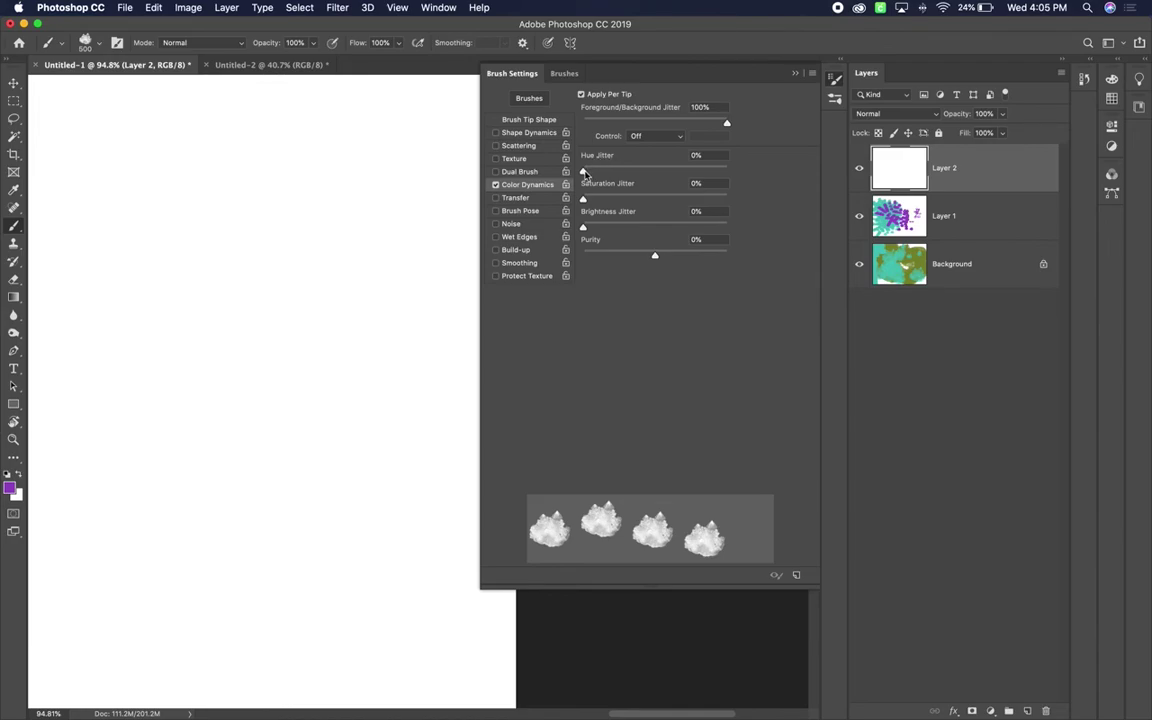
Adjust the hue jitter and stamp multicoloured crystal clusters across the white Layer 2.
left_click_drag(662, 172, 661, 172)
left_click(115, 260)
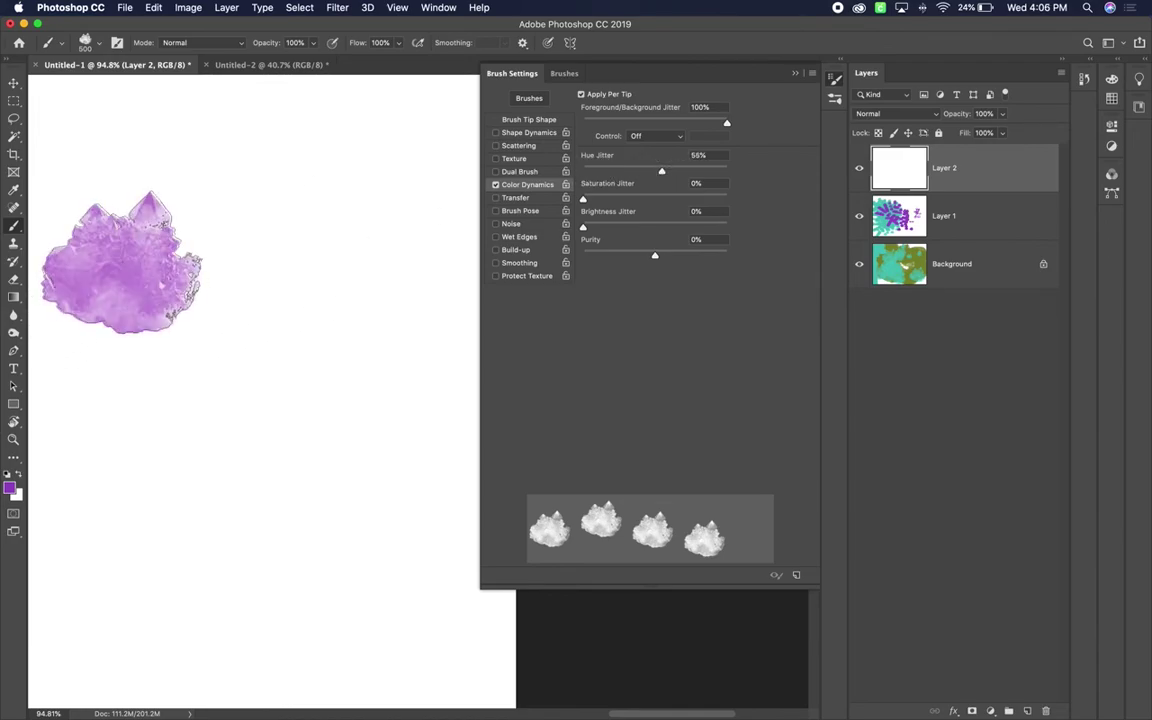
left_click(330, 290)
left_click(205, 440)
left_click(215, 535)
left_click(230, 305)
left_click(270, 250)
left_click(198, 425)
left_click(308, 415)
left_click(208, 485)
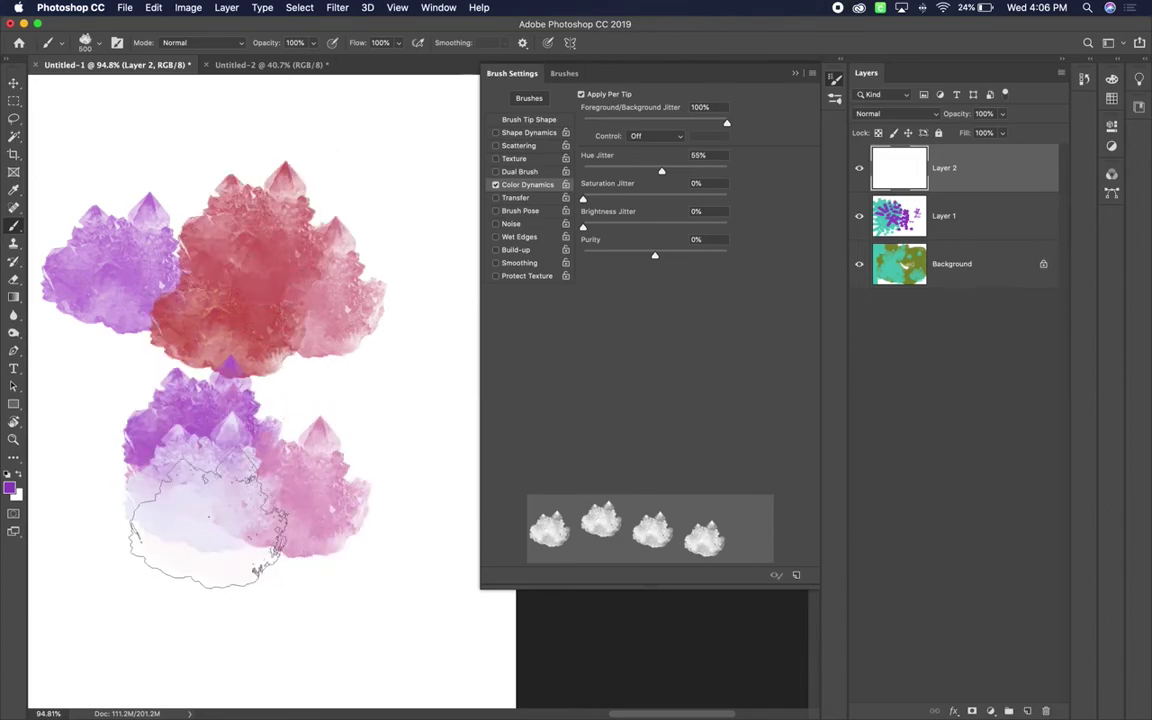
left_click(70, 350)
left_click(220, 310)
left_click(225, 440)
left_click(90, 480)
left_click(150, 380)
left_click(258, 440)
left_click(320, 335)
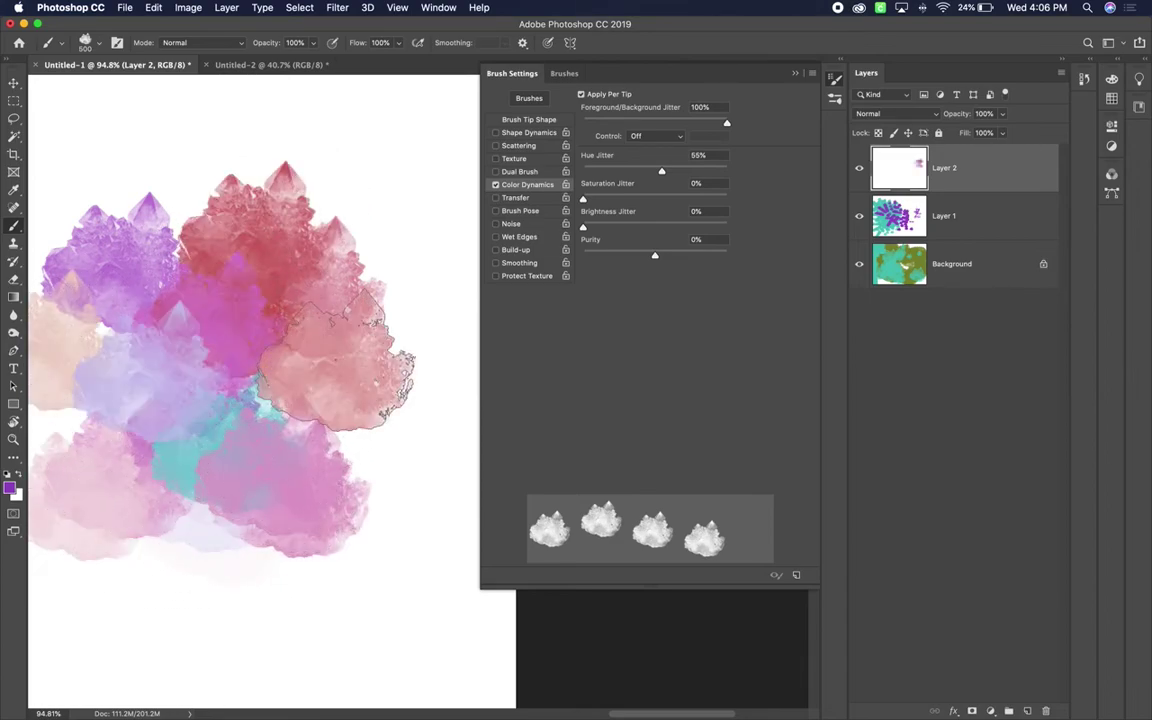
left_click(175, 290)
left_click(190, 170)
left_click(165, 195)
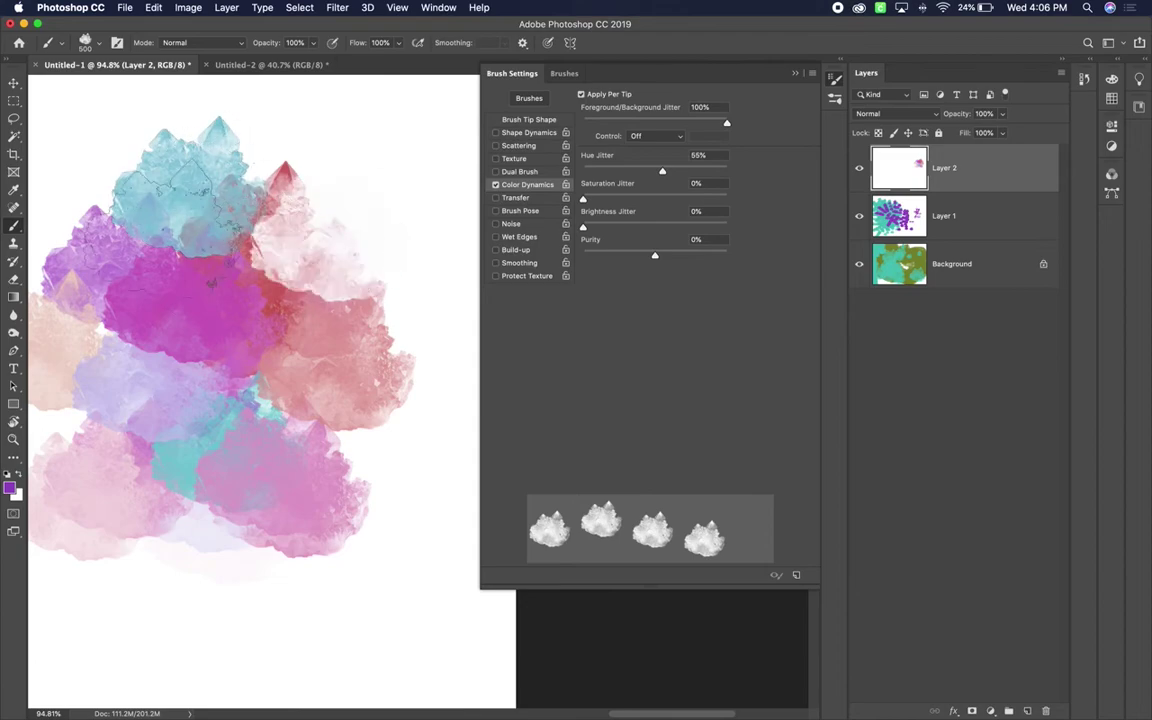
left_click(120, 175)
left_click(305, 240)
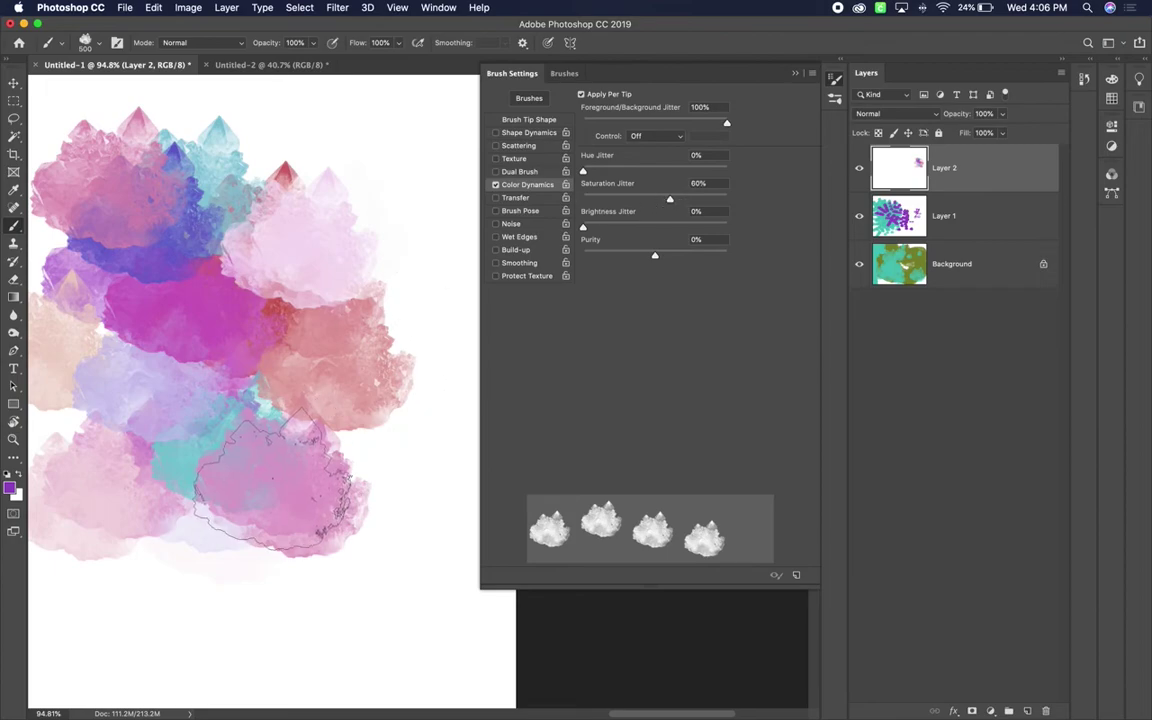
Stamp purple crystals of varied saturation in the space below, then open the background colour picker.
scroll(296, 514, "down", 10)
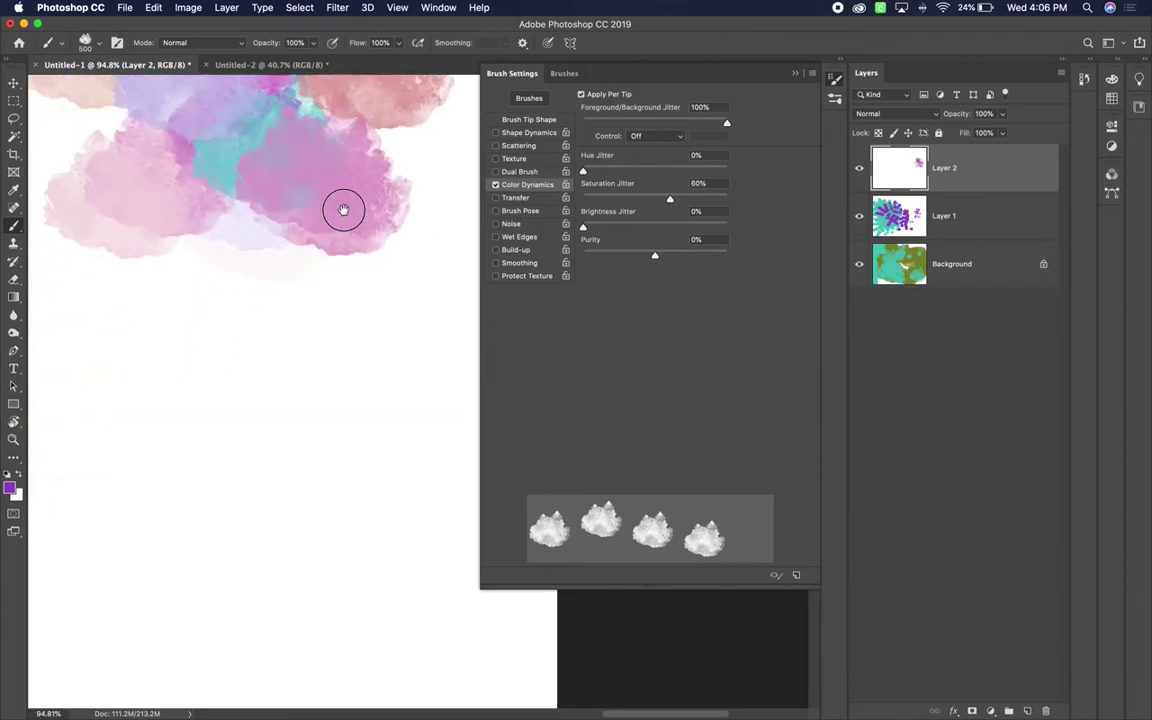
left_click(152, 415)
left_click(325, 465)
left_click(195, 520)
left_click(168, 320)
left_click(330, 400)
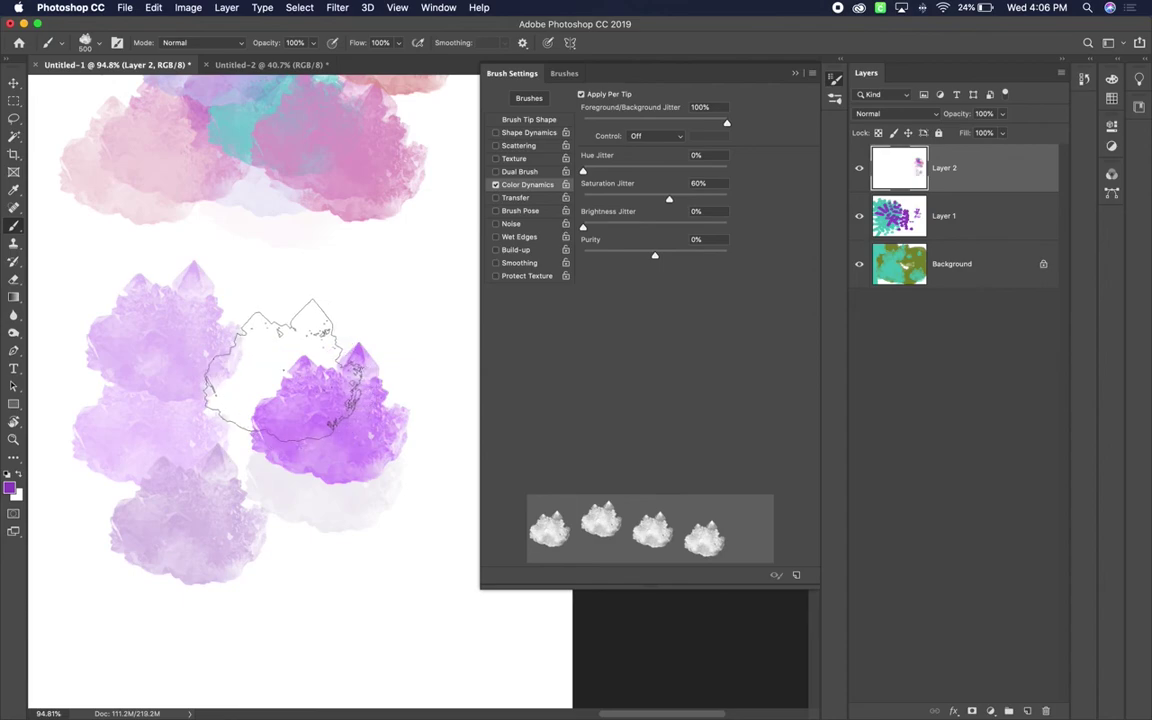
left_click(215, 410)
left_click(185, 370)
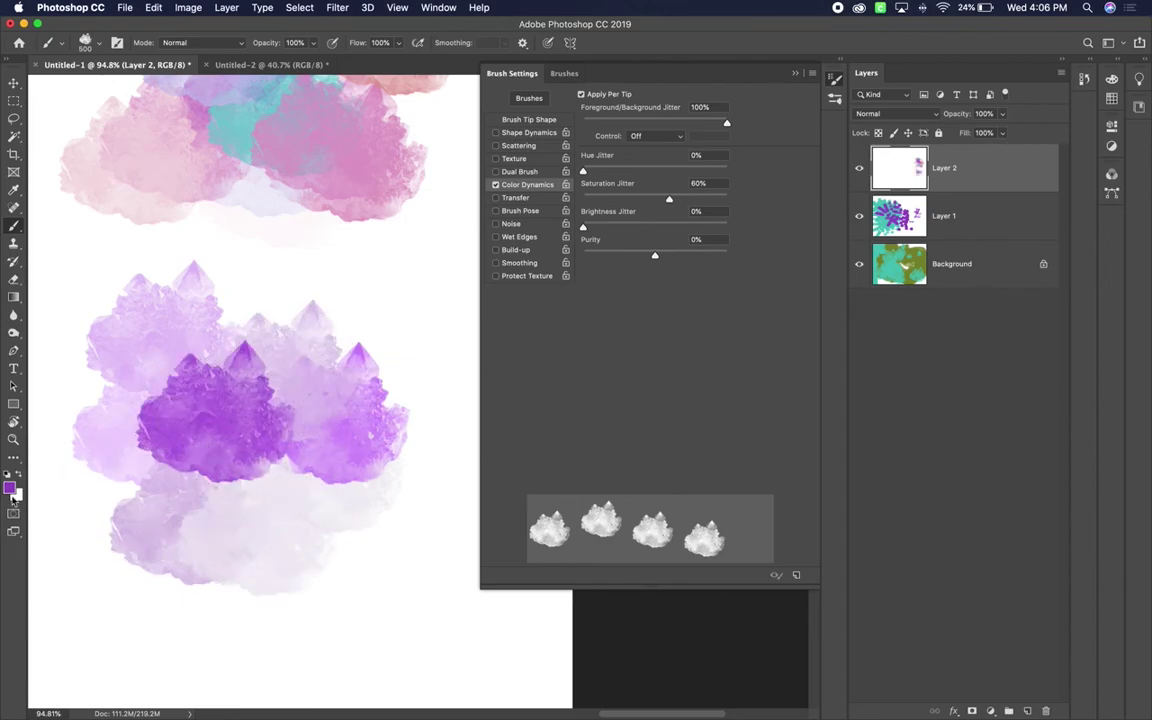
left_click(340, 530)
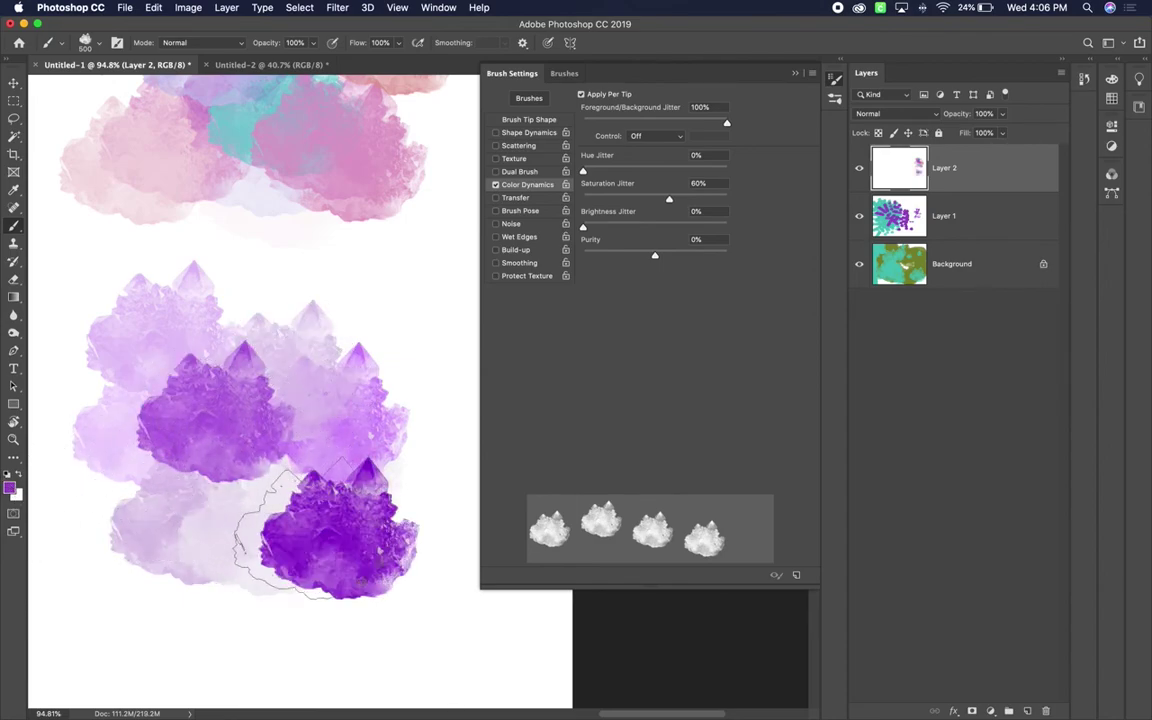
left_click(235, 405)
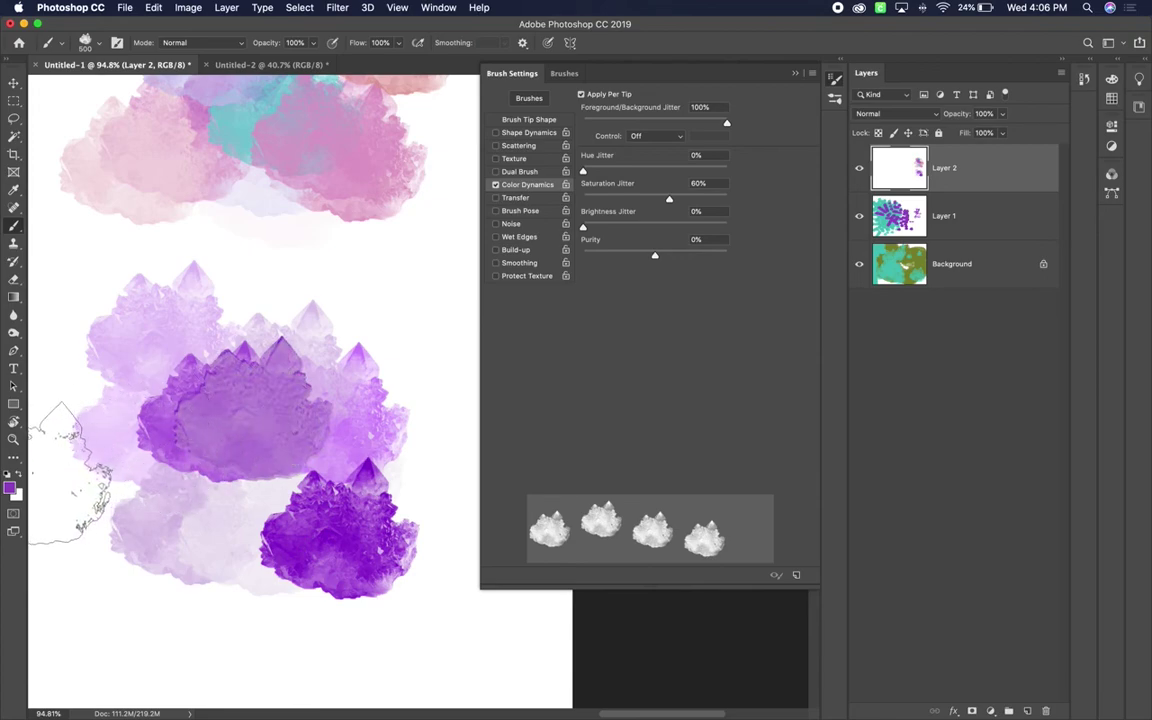
left_click(17, 494)
Set the background colour to red cd0606 and bring the blank canvas below into view.
left_click(701, 409)
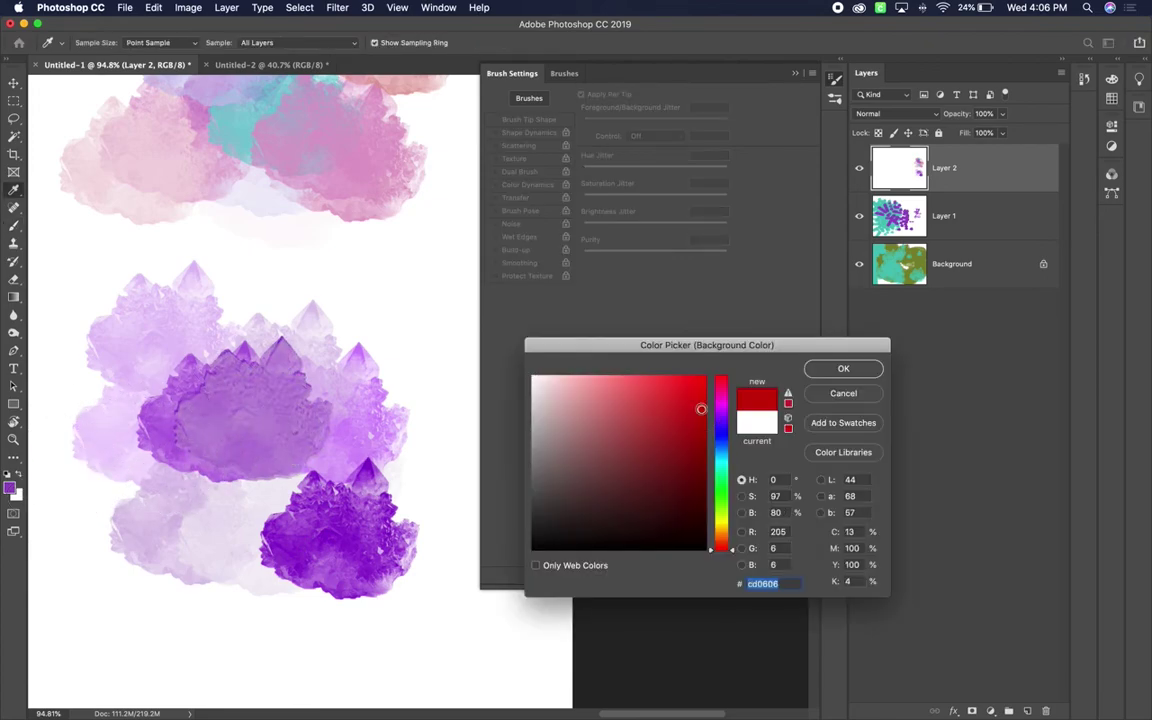
left_click(843, 370)
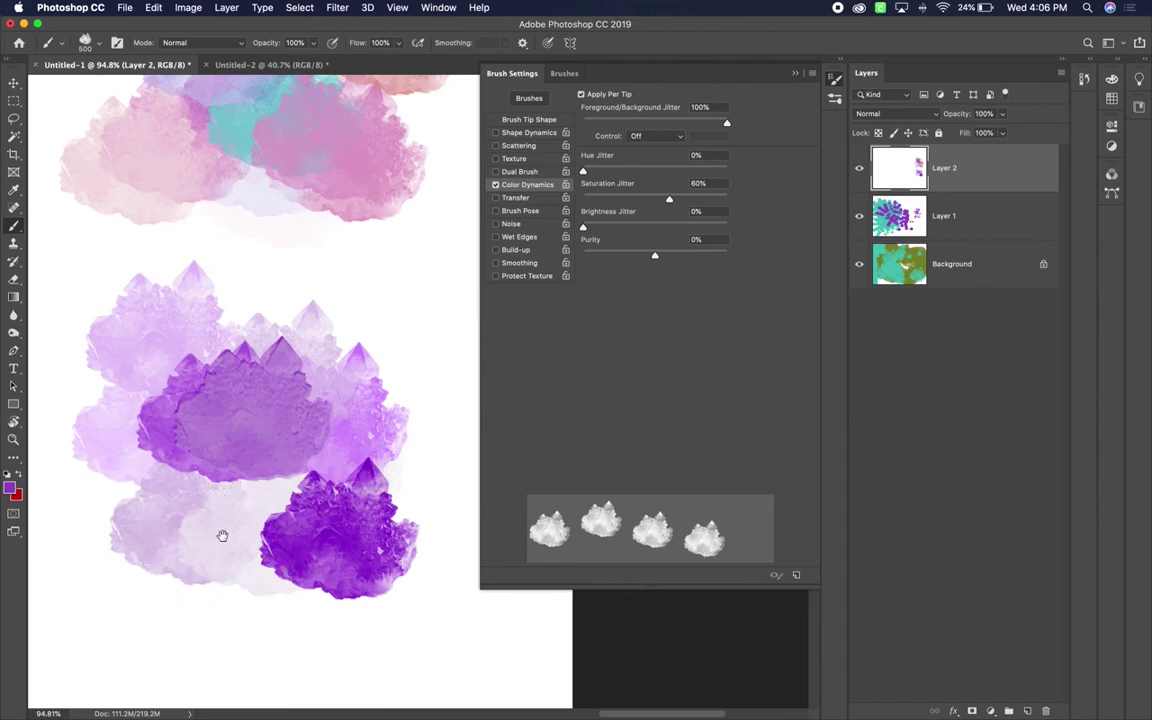
left_click_drag(221, 500, 244, 247)
Stamp a purple-to-red crystal cluster in the lower area of Layer 2.
left_click(210, 455)
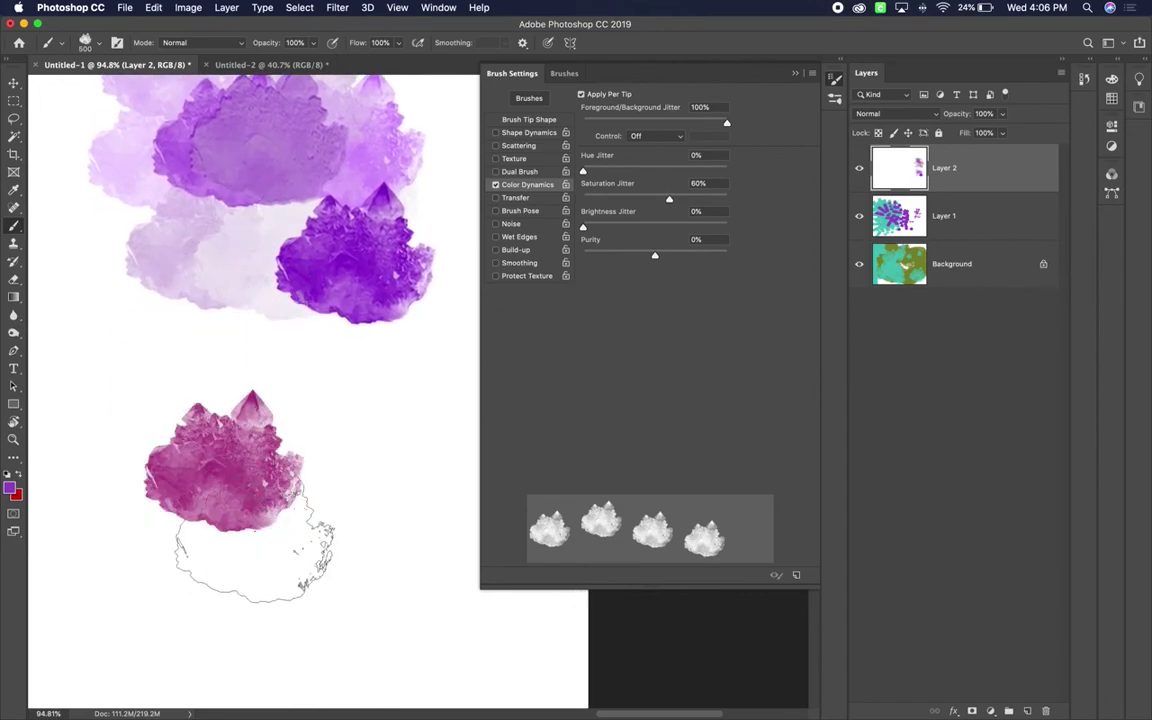
left_click(355, 490)
left_click(240, 560)
left_click(240, 455)
left_click(262, 590)
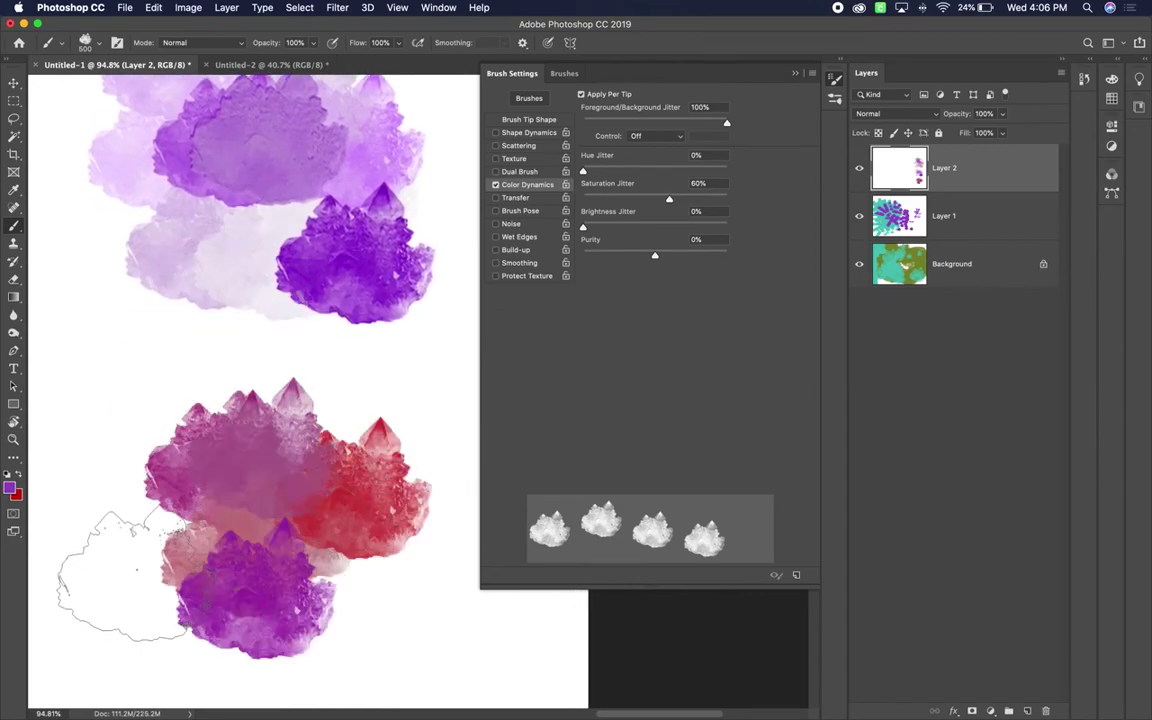
left_click(122, 578)
left_click(145, 465)
left_click(250, 464)
left_click(180, 465)
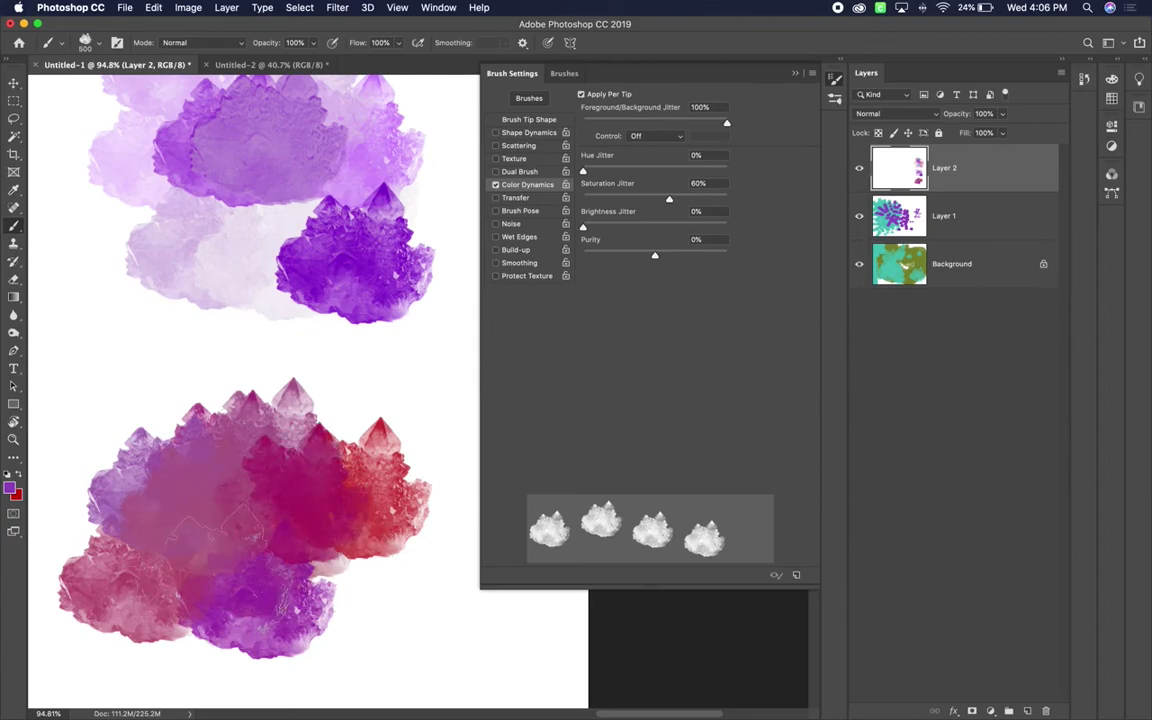
left_click(195, 512)
left_click(255, 480)
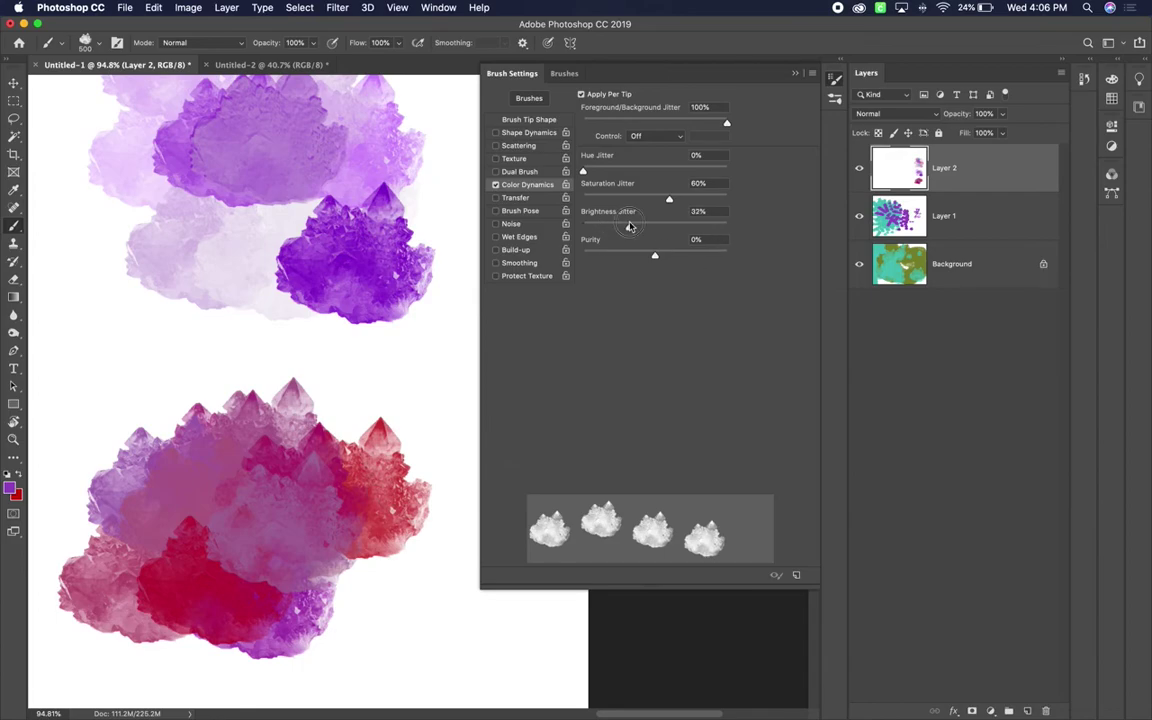
Fill the gaps between the clusters with magenta, pink and dark red crystals of varied brightness.
left_click(85, 325)
left_click(215, 335)
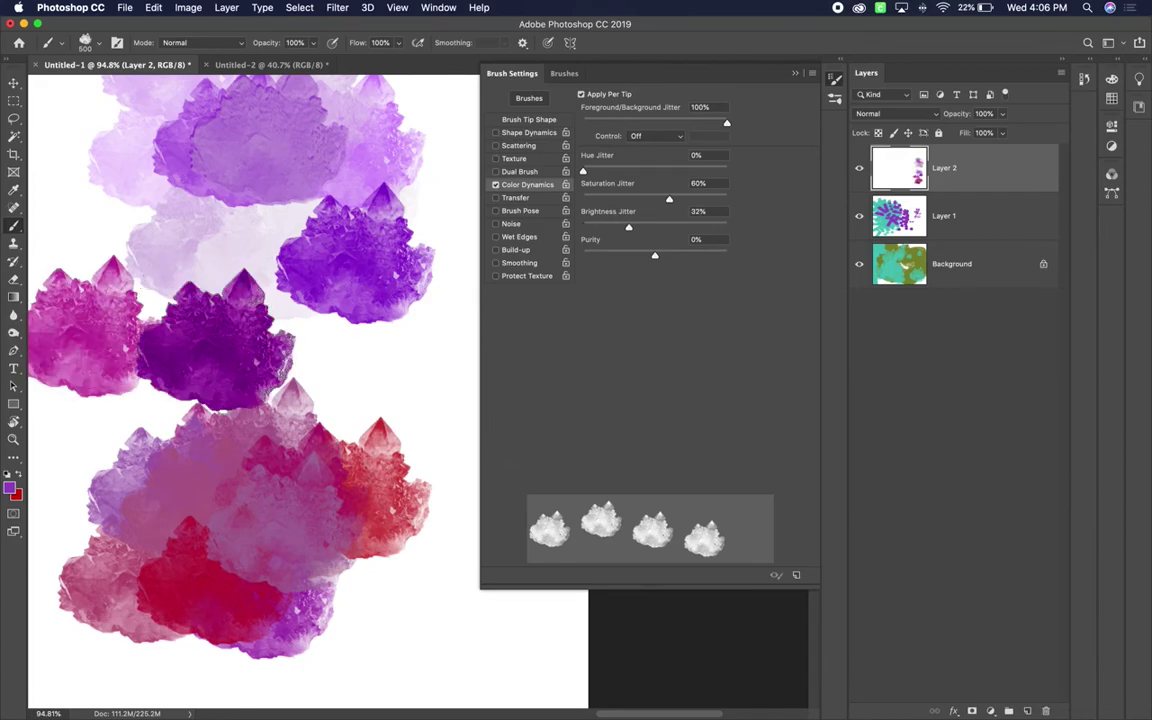
left_click(200, 300)
left_click(158, 273)
left_click(85, 220)
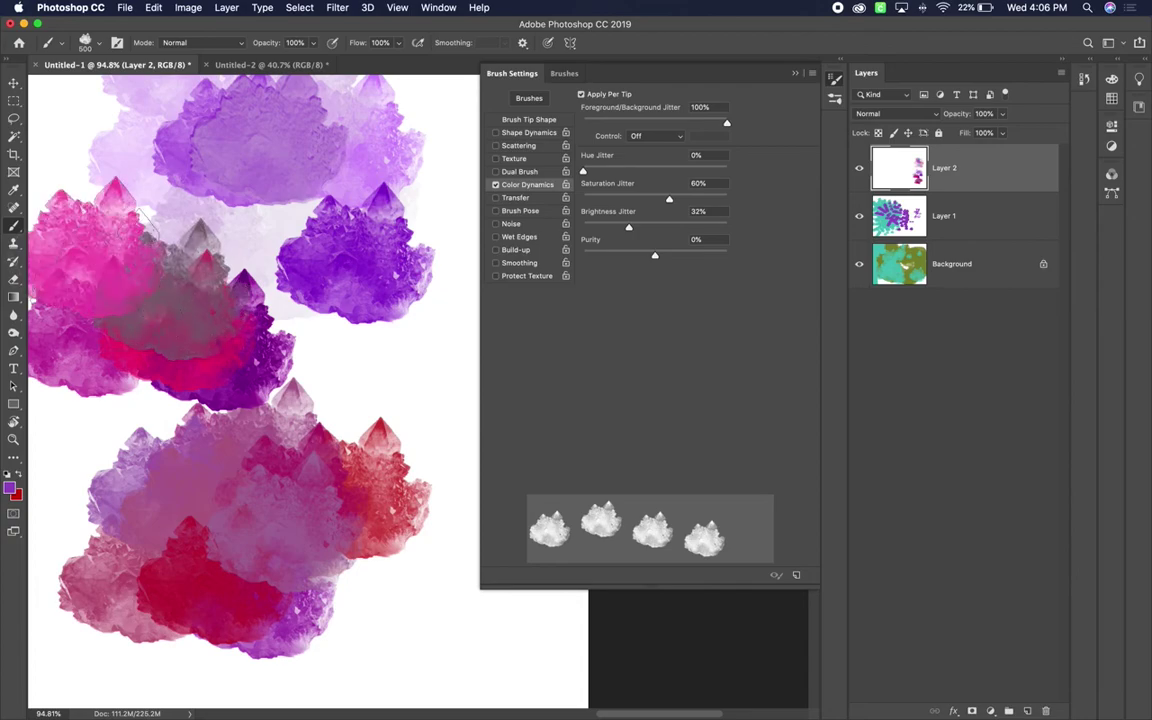
left_click(121, 301)
left_click(97, 366)
left_click(160, 355)
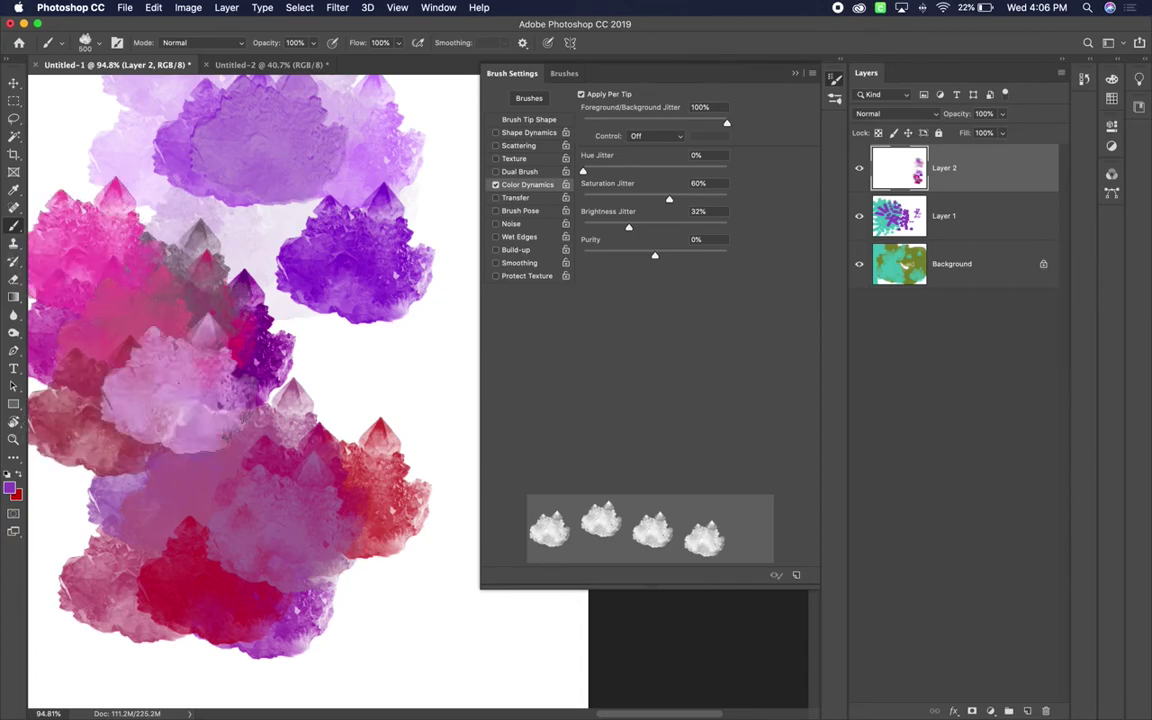
left_click(255, 336)
left_click(210, 300)
left_click(100, 230)
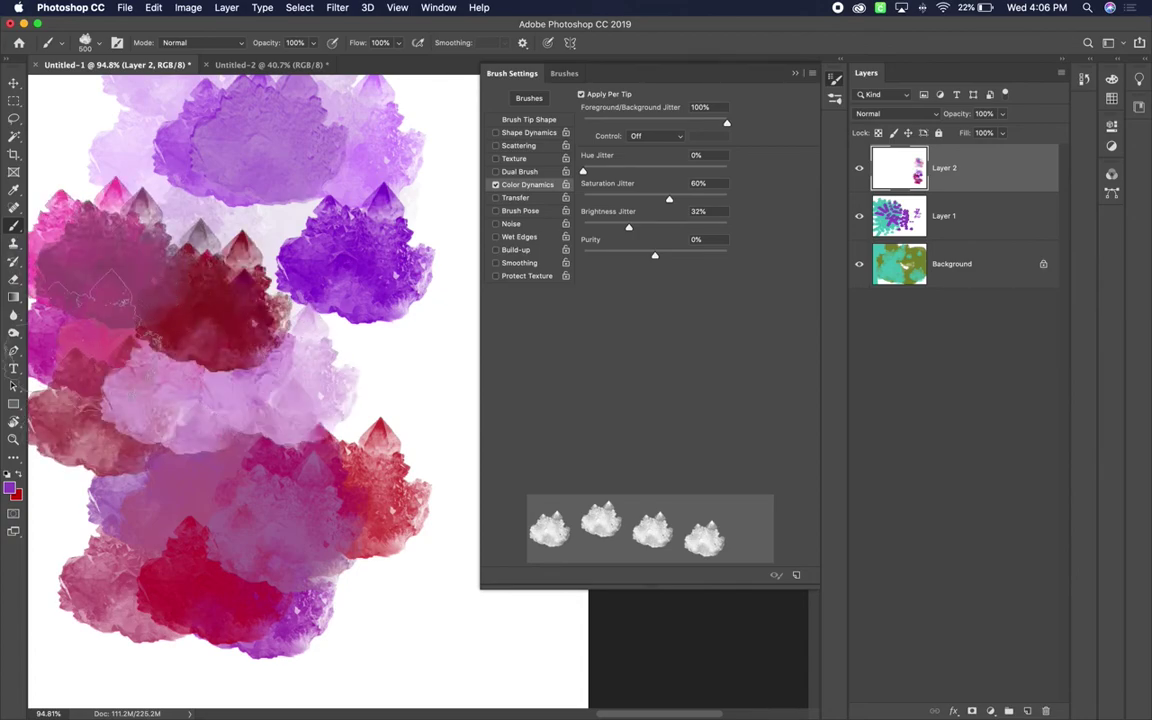
left_click(85, 330)
left_click(225, 320)
left_click(337, 374)
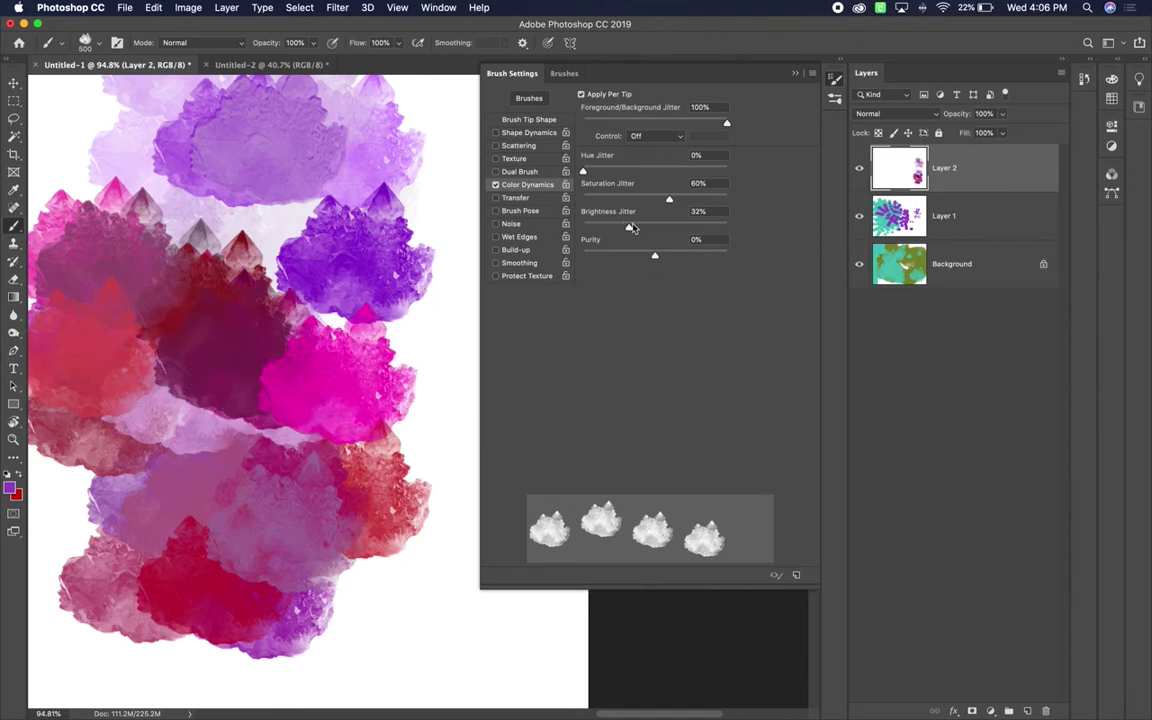
Stamp strongly brightness-varied pink, purple-grey, red and crimson crystals at the lower right.
left_click(420, 505)
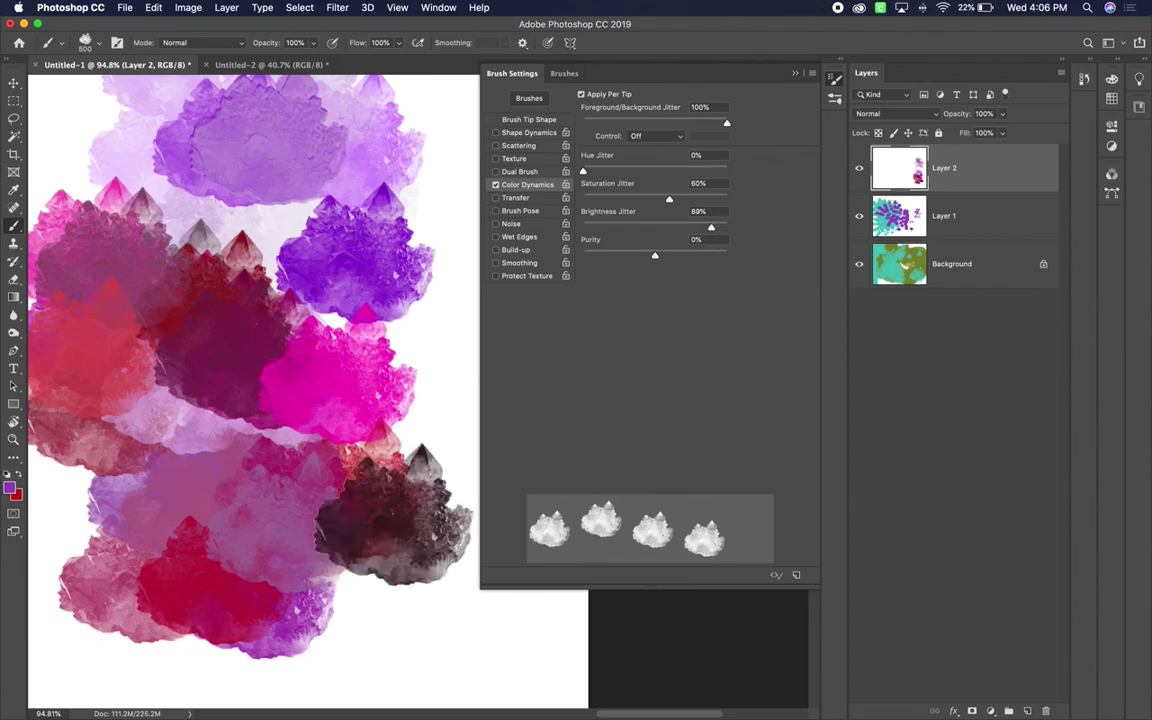
left_click(335, 565)
left_click(322, 500)
left_click(360, 425)
left_click(405, 495)
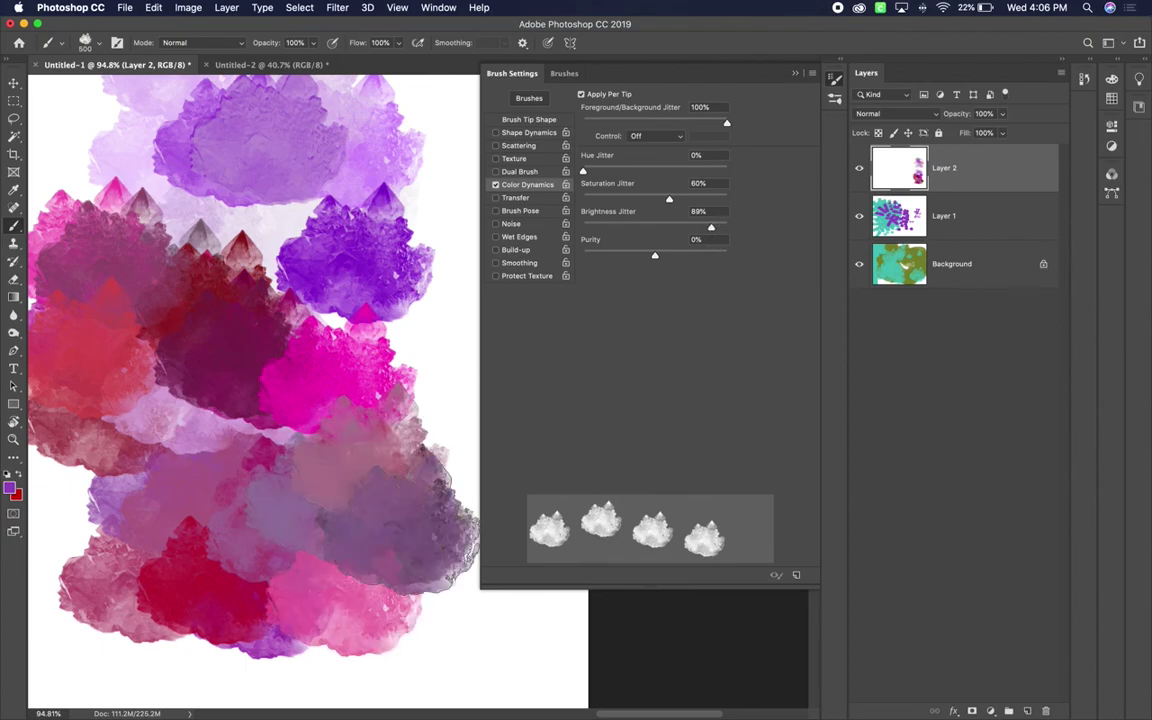
left_click(265, 525)
left_click(265, 548)
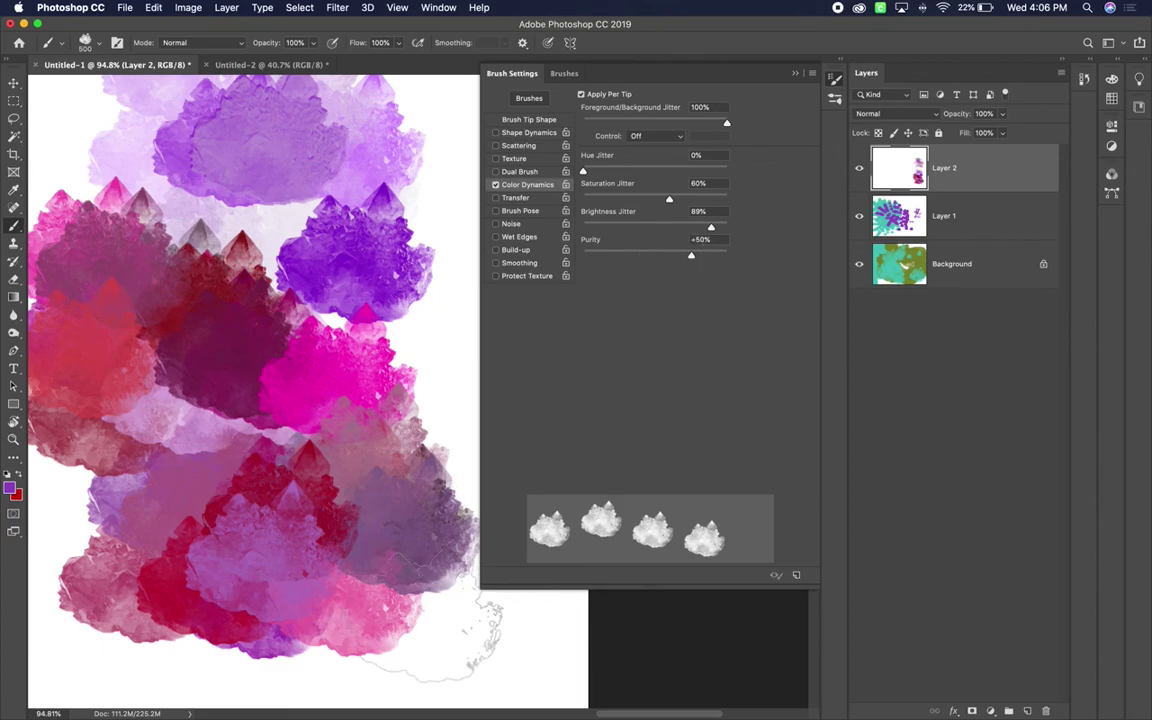
left_click(415, 615)
Stamp a magenta and a purple crystal at the lower right and centre.
left_click(480, 620)
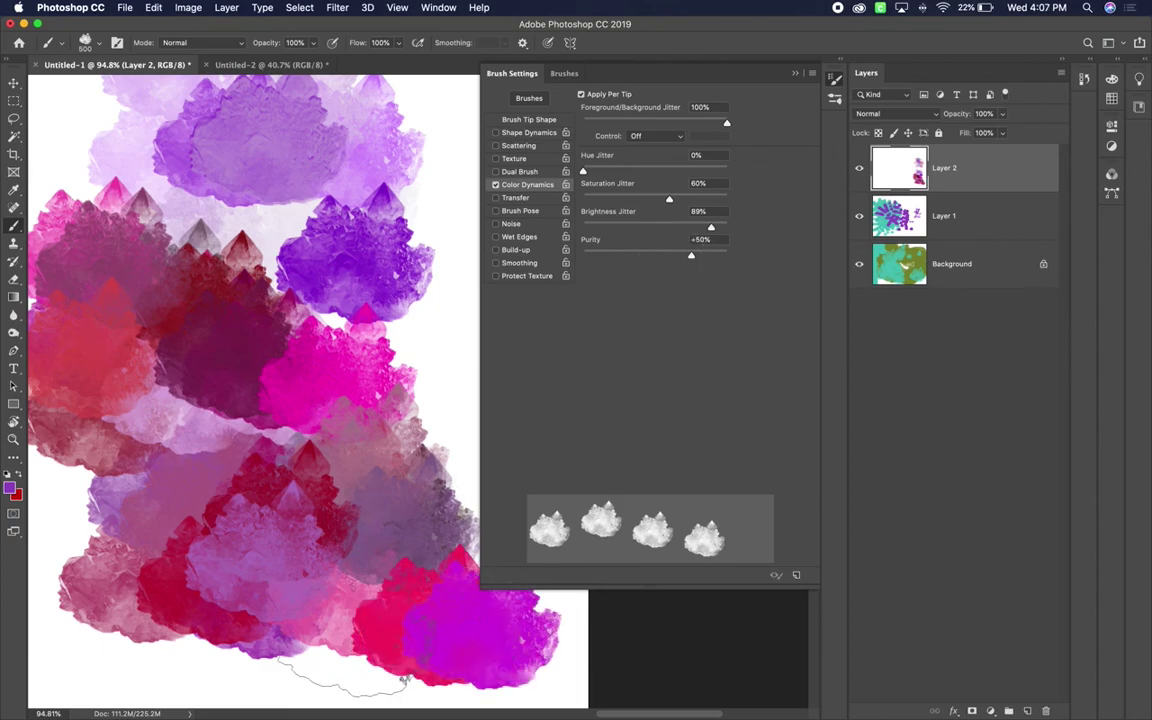
left_click(318, 563)
scroll(320, 380, "up", 5)
scroll(322, 388, "up", 10)
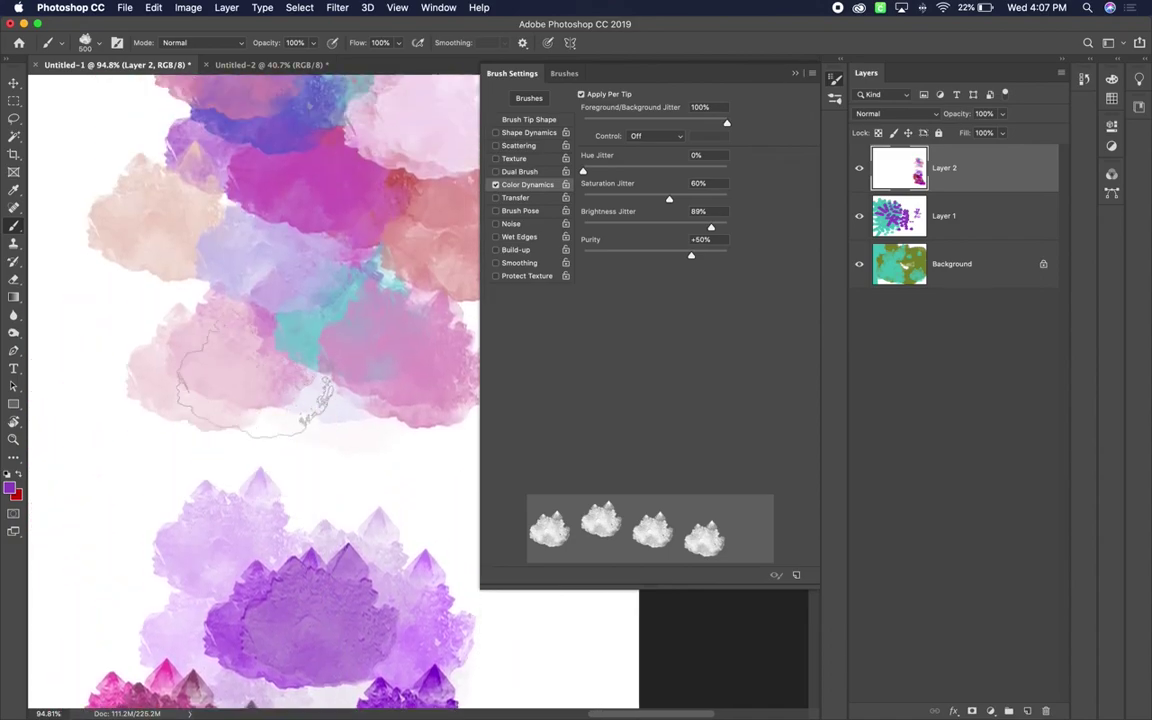
With purity at -87%, stamp a cluster of grey and black crystals along the left side.
left_click(85, 390)
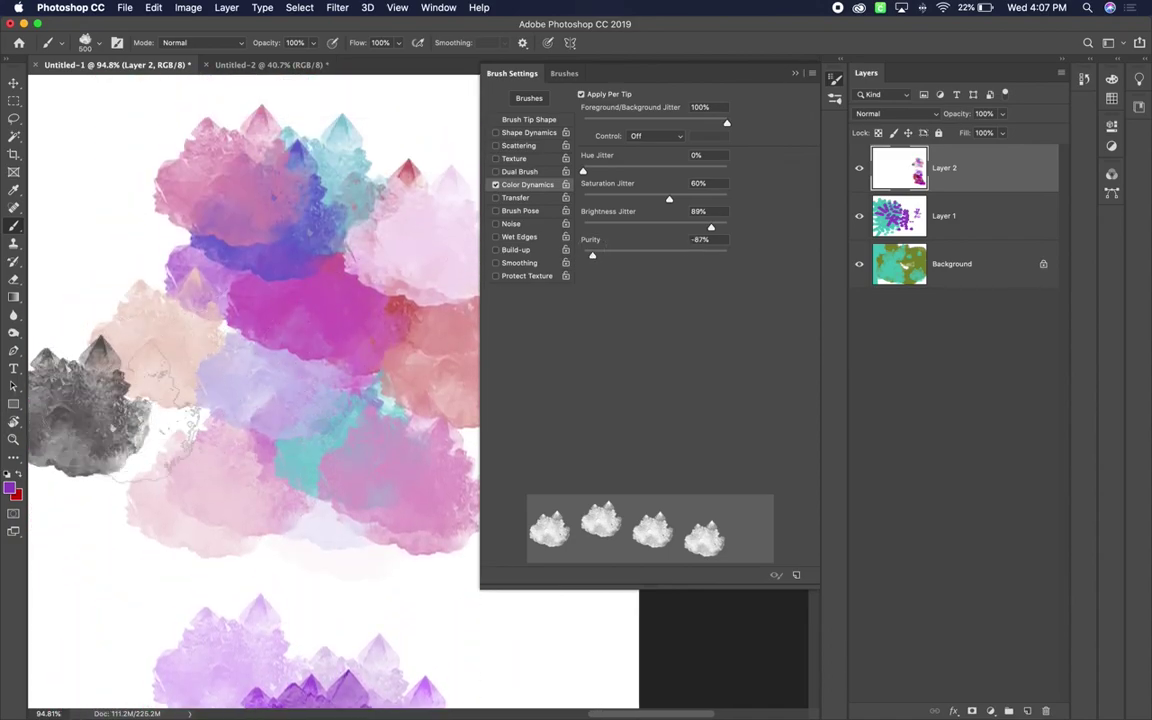
left_click(125, 418)
left_click(115, 552)
left_click(178, 455)
left_click(168, 410)
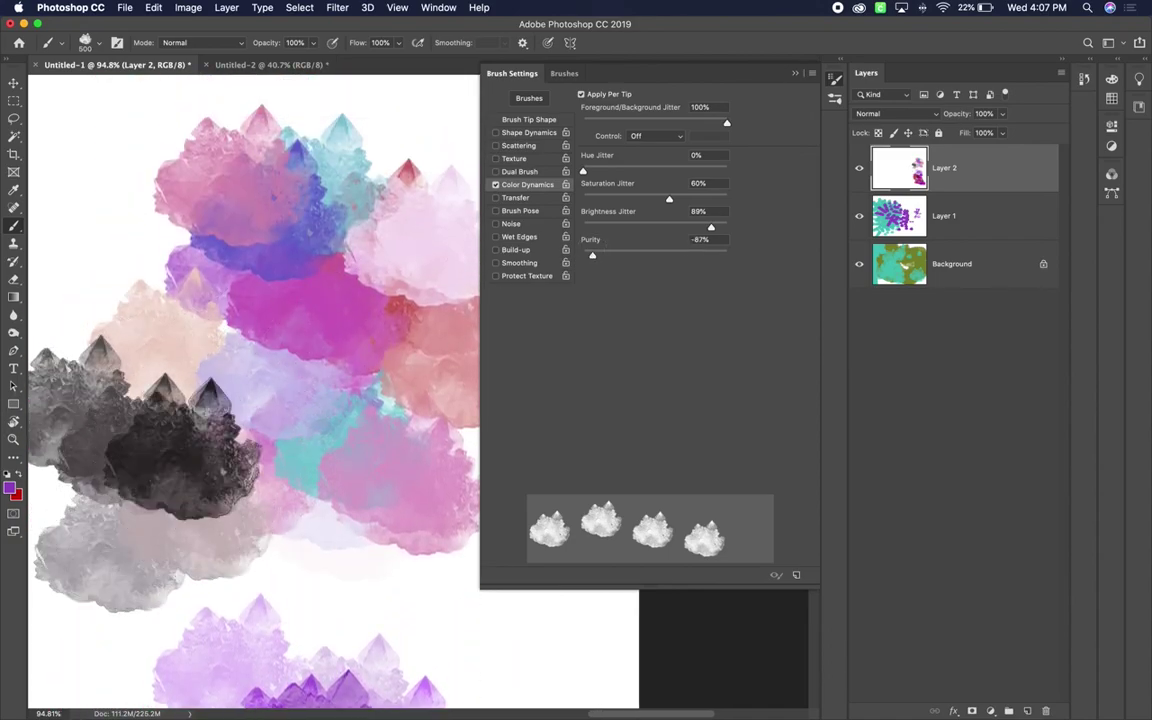
left_click(110, 437)
left_click(115, 540)
left_click(180, 490)
left_click(205, 480)
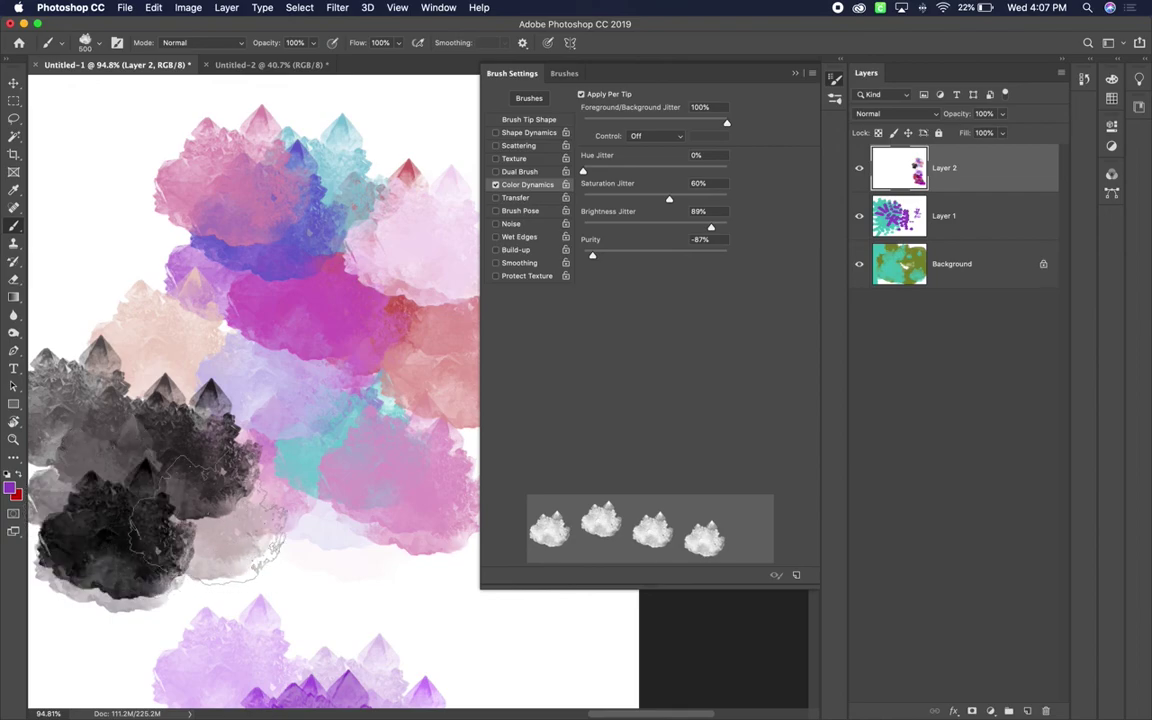
left_click(185, 460)
left_click(305, 545)
left_click(170, 580)
left_click(195, 470)
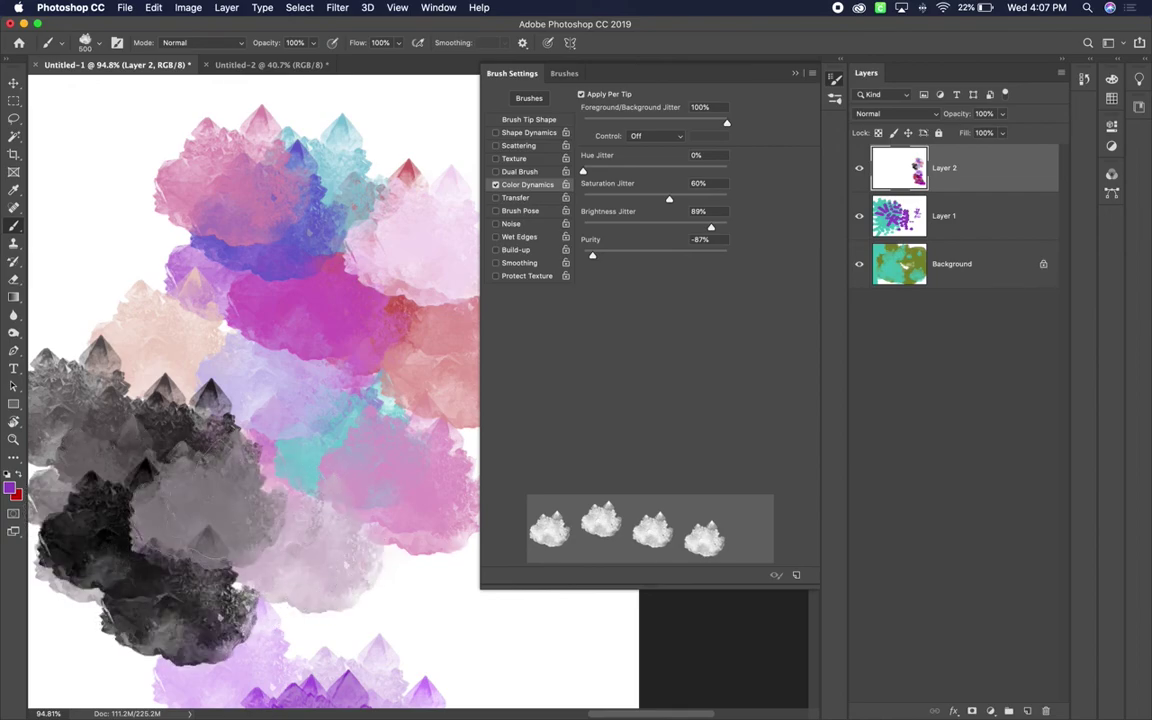